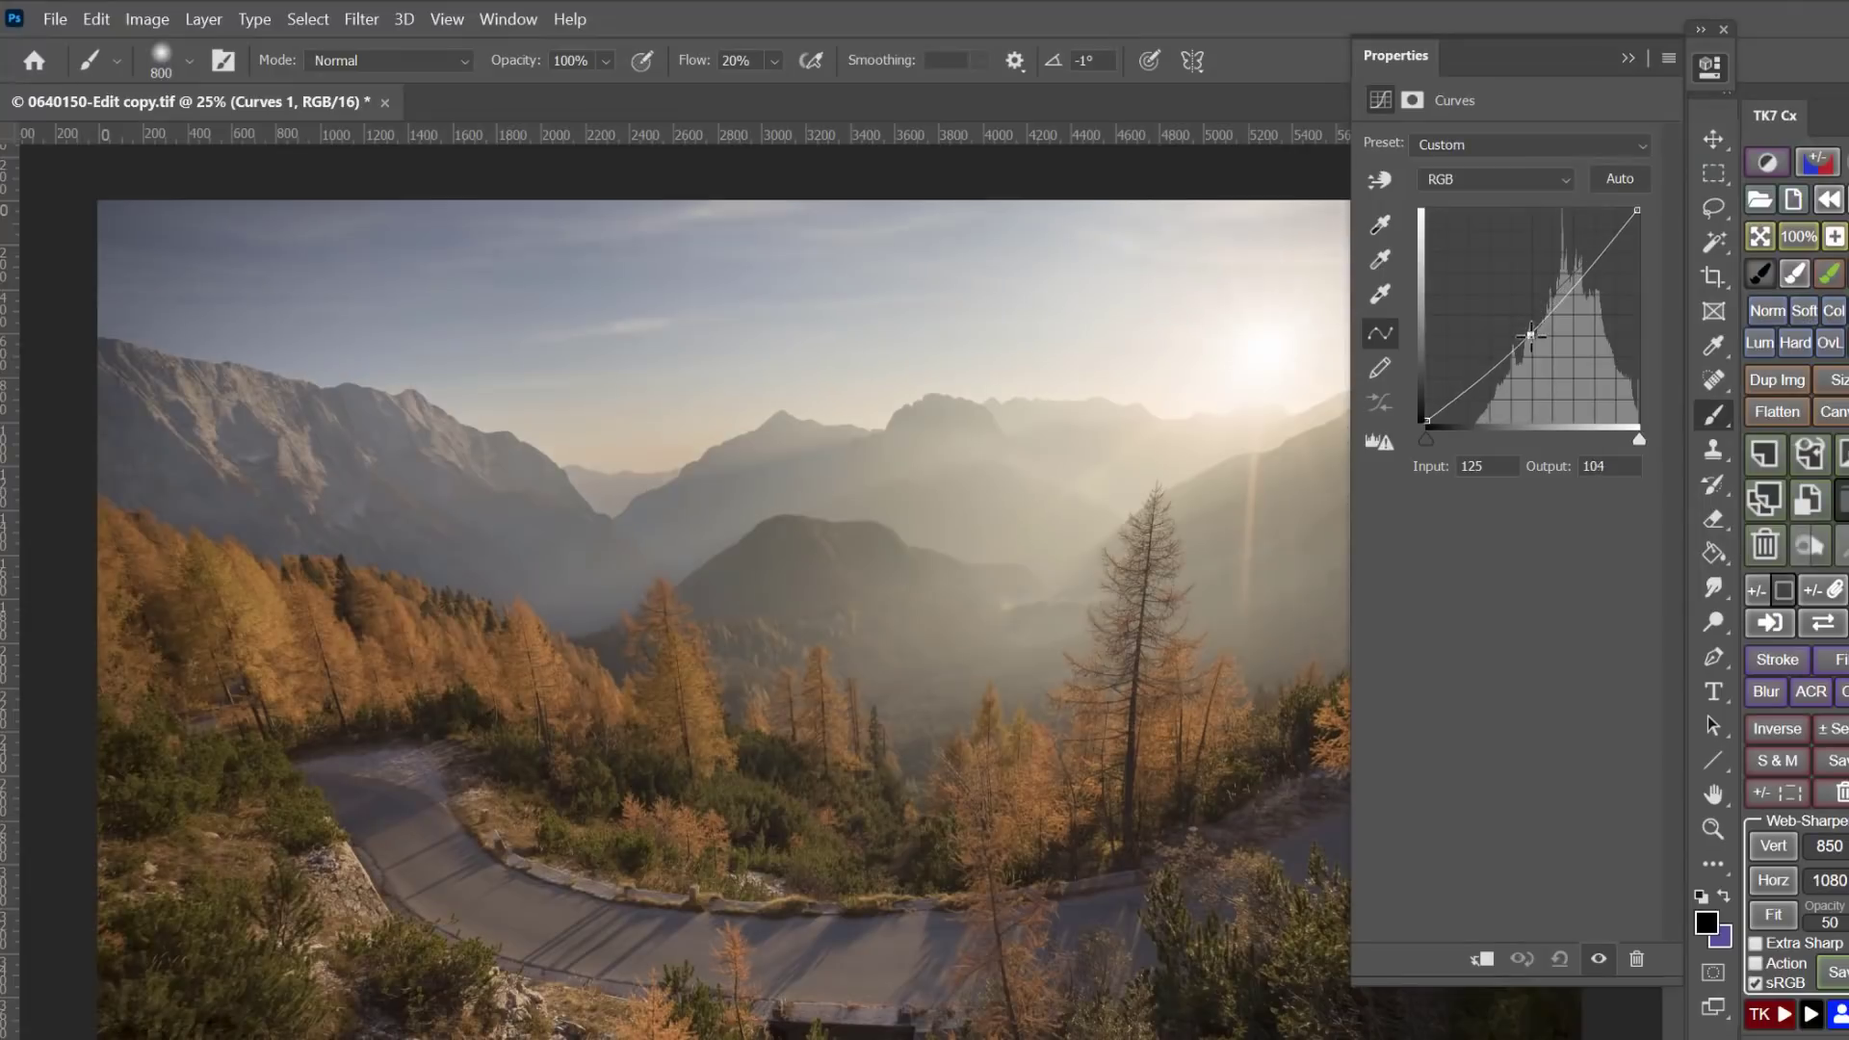
- Pull the curve down slightly to darken the photo, then drag across the image
left_click_drag(1534, 358, 1535, 375)
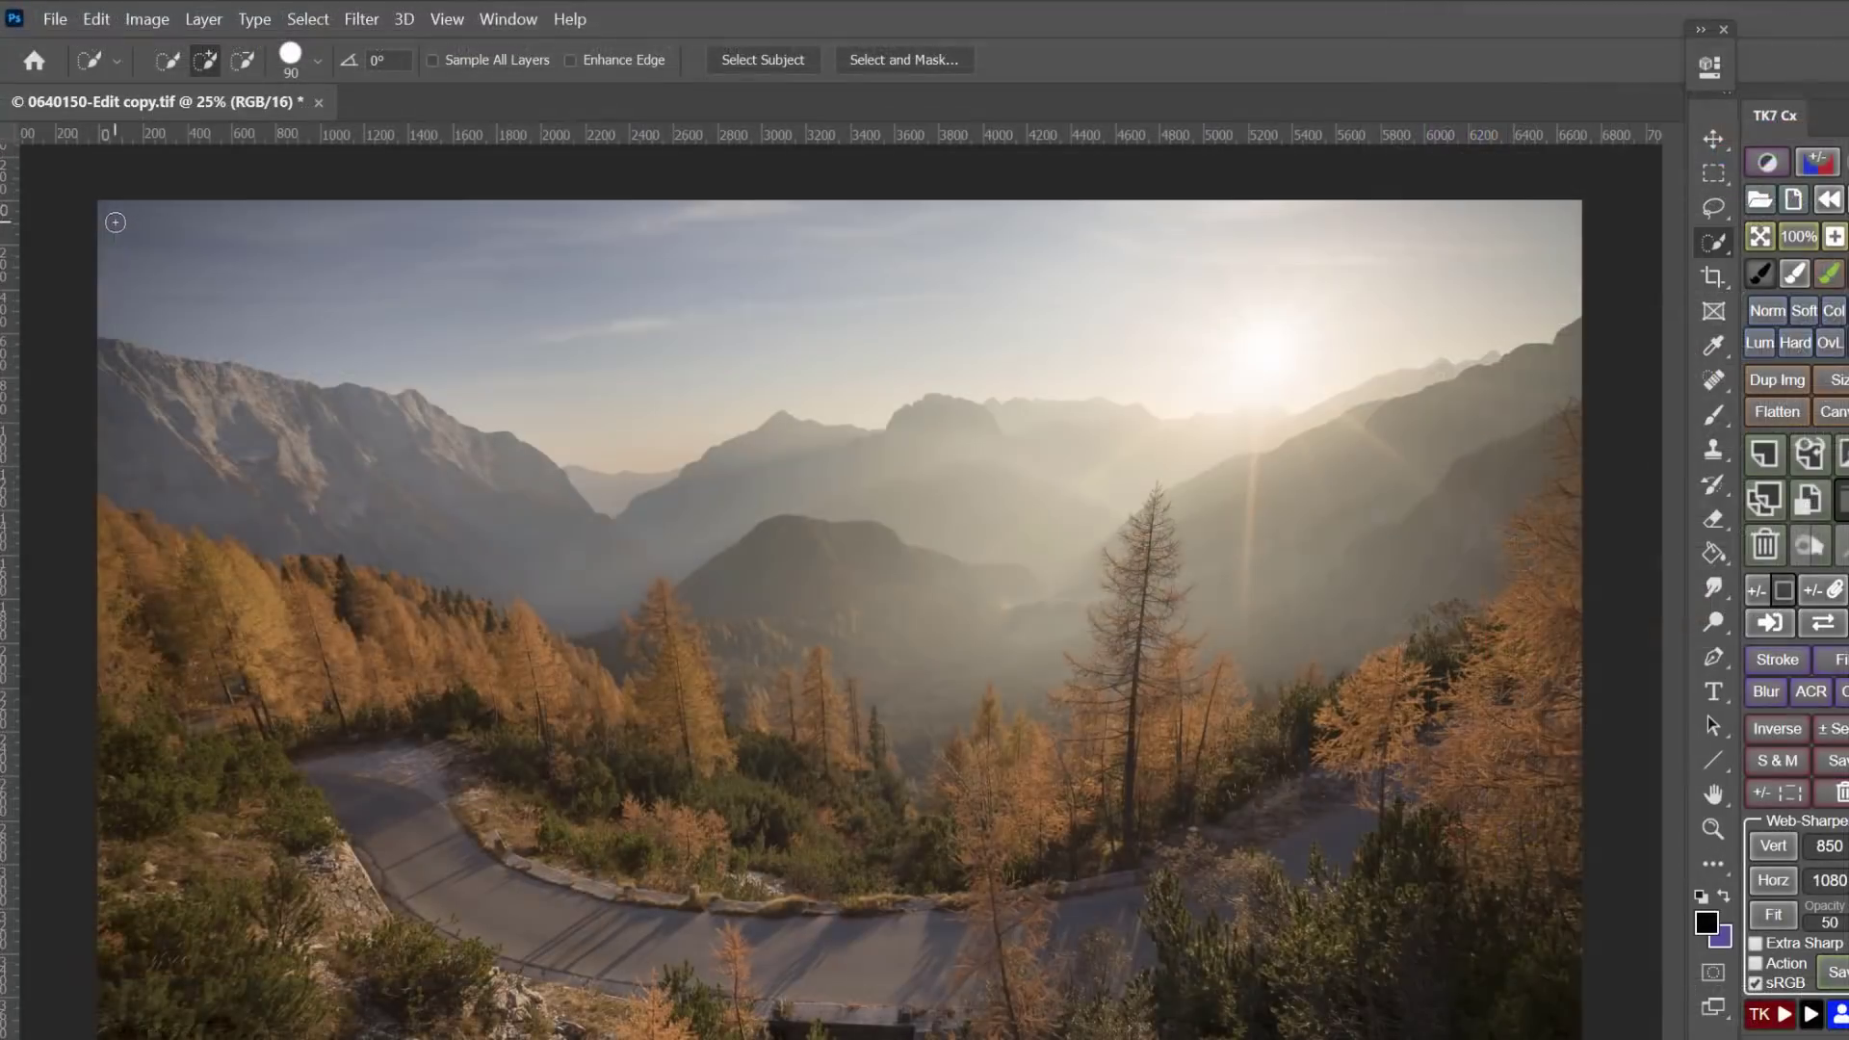
mouse_move(125, 227)
left_mouse_down()
mouse_move(169, 260)
mouse_move(856, 307)
mouse_move(1343, 292)
left_mouse_up()
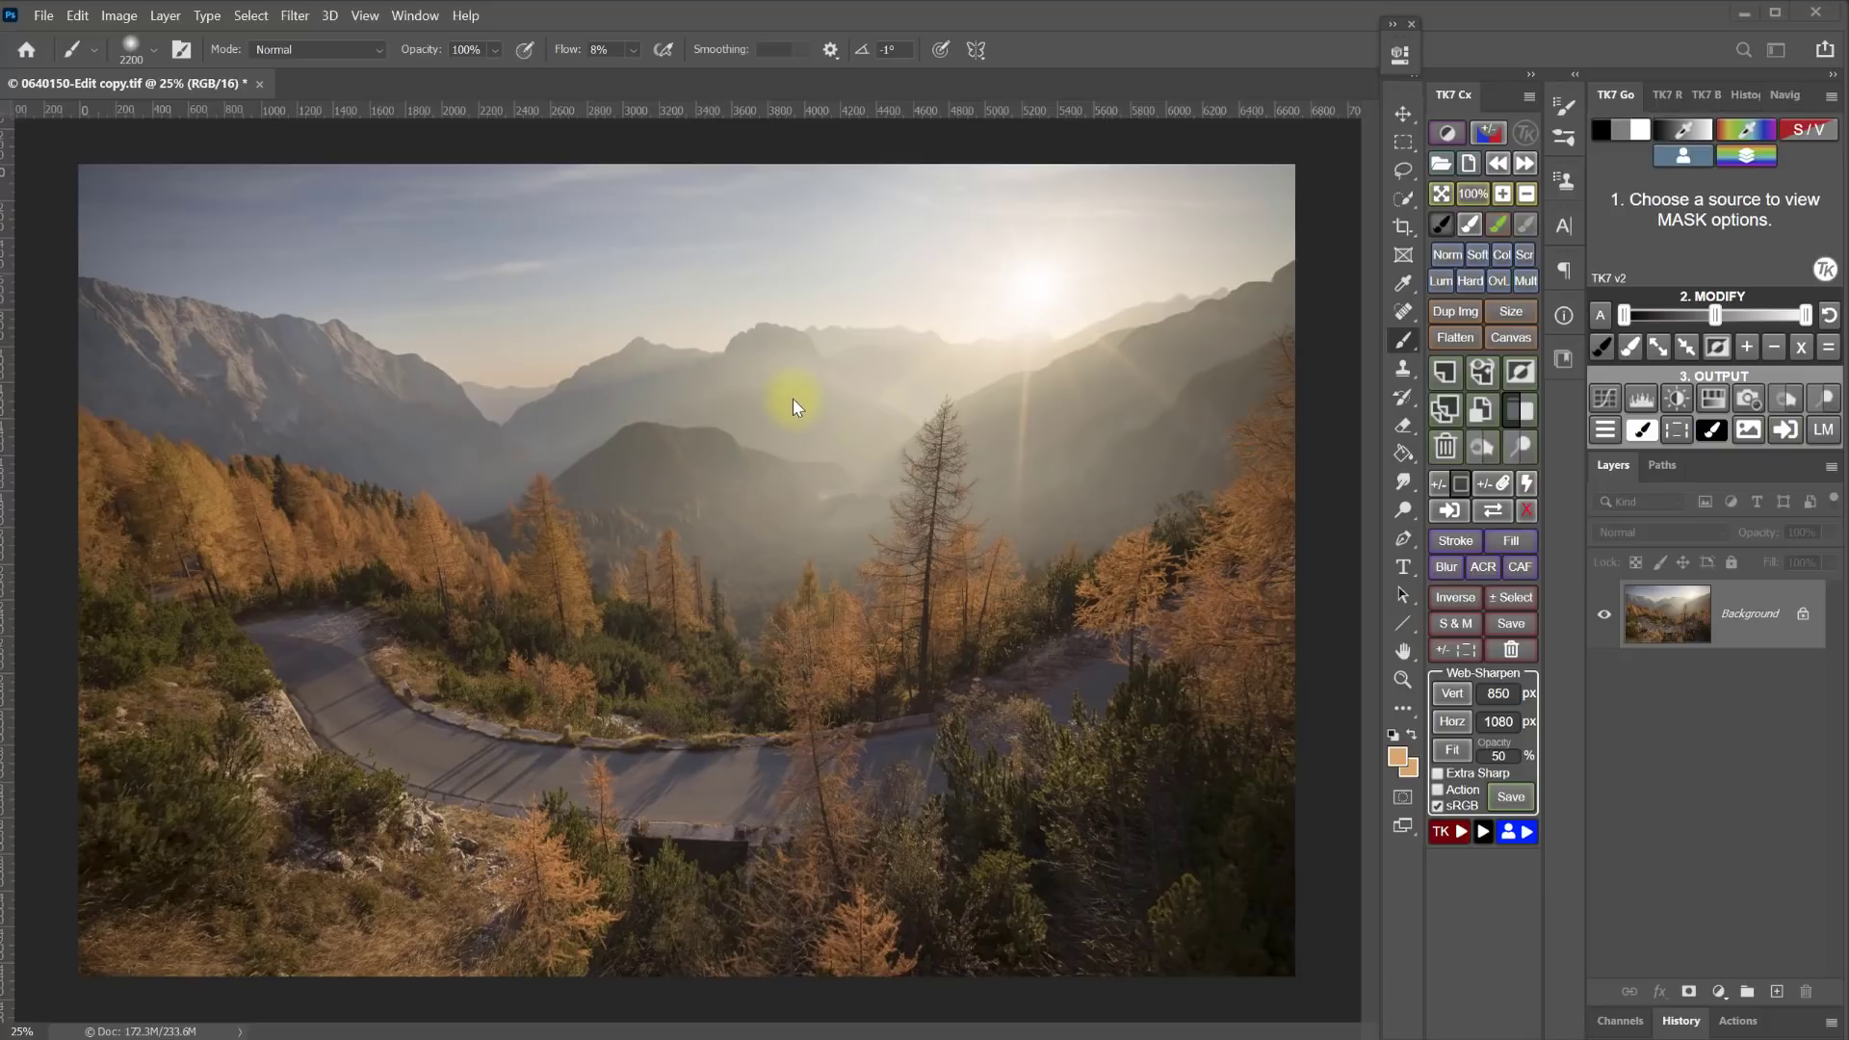
- Preview the Mids 2 luminosity mask, shifting its range brighter and narrowing the highlights
left_click(1627, 131)
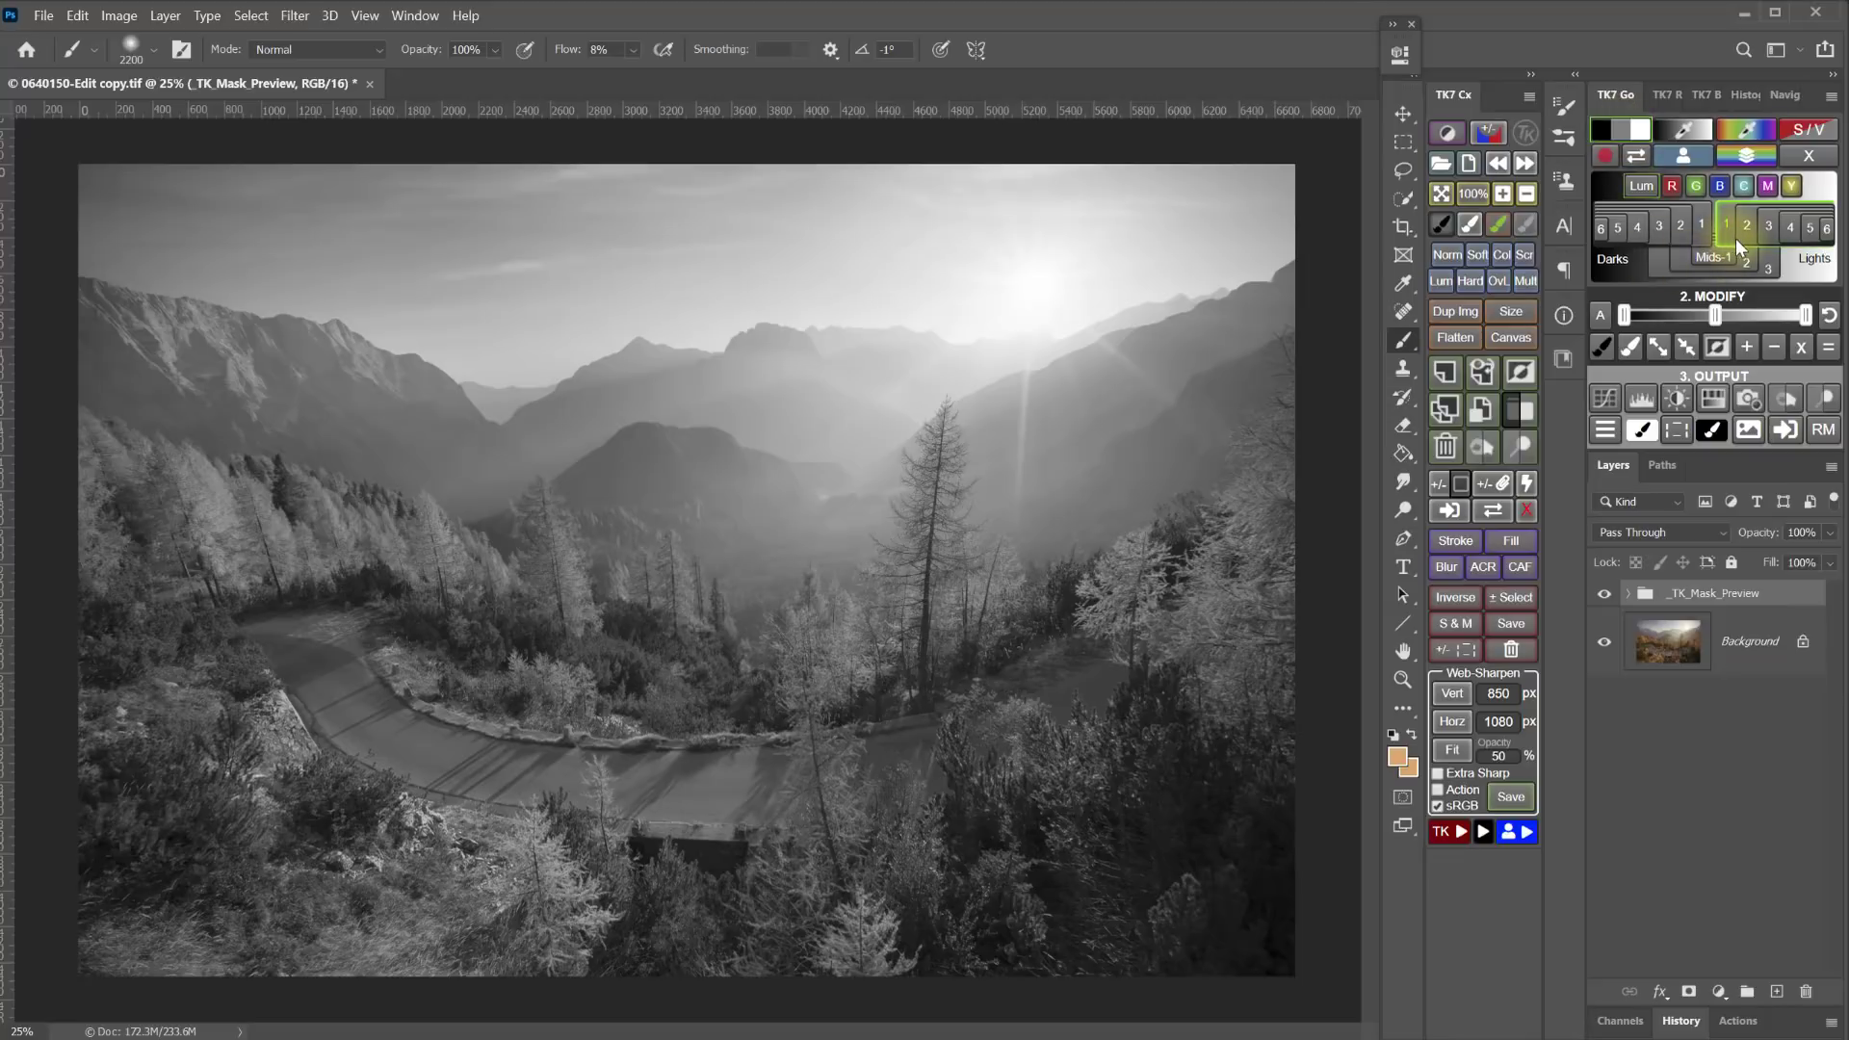
left_click(1743, 235)
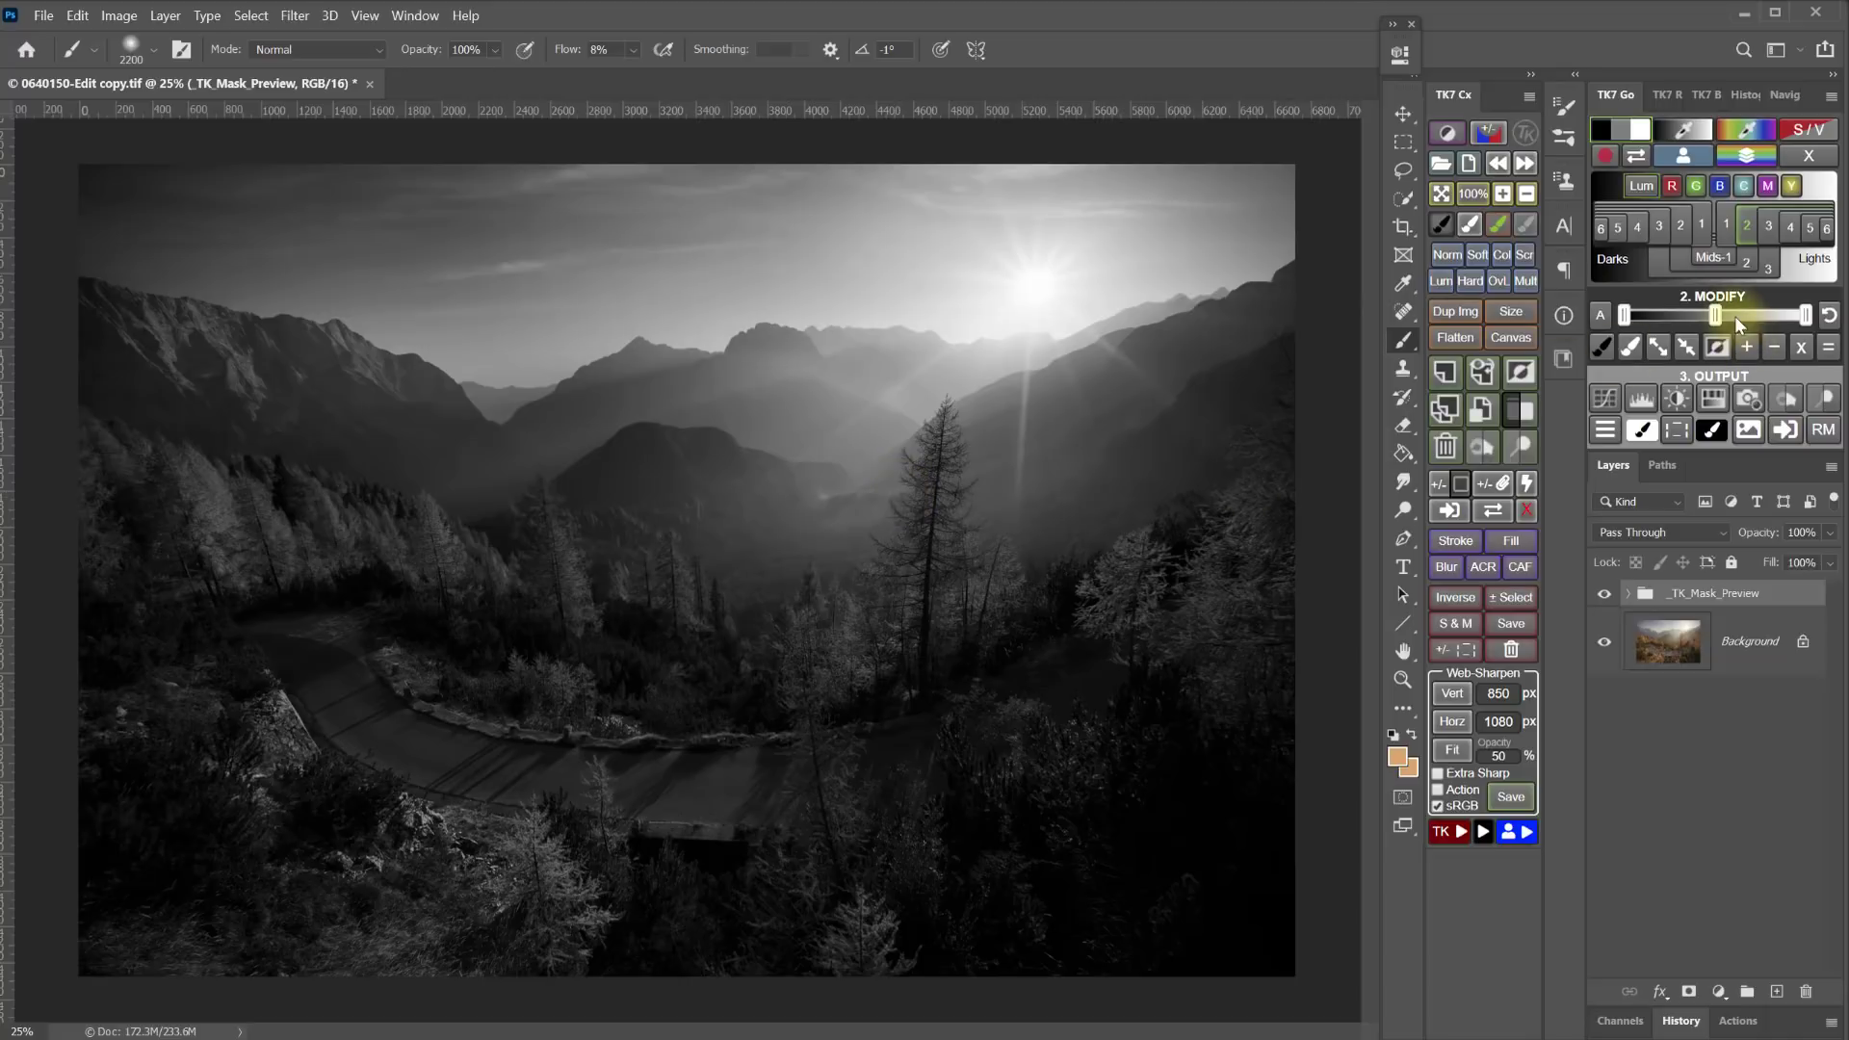
left_click_drag(1716, 310, 1697, 316)
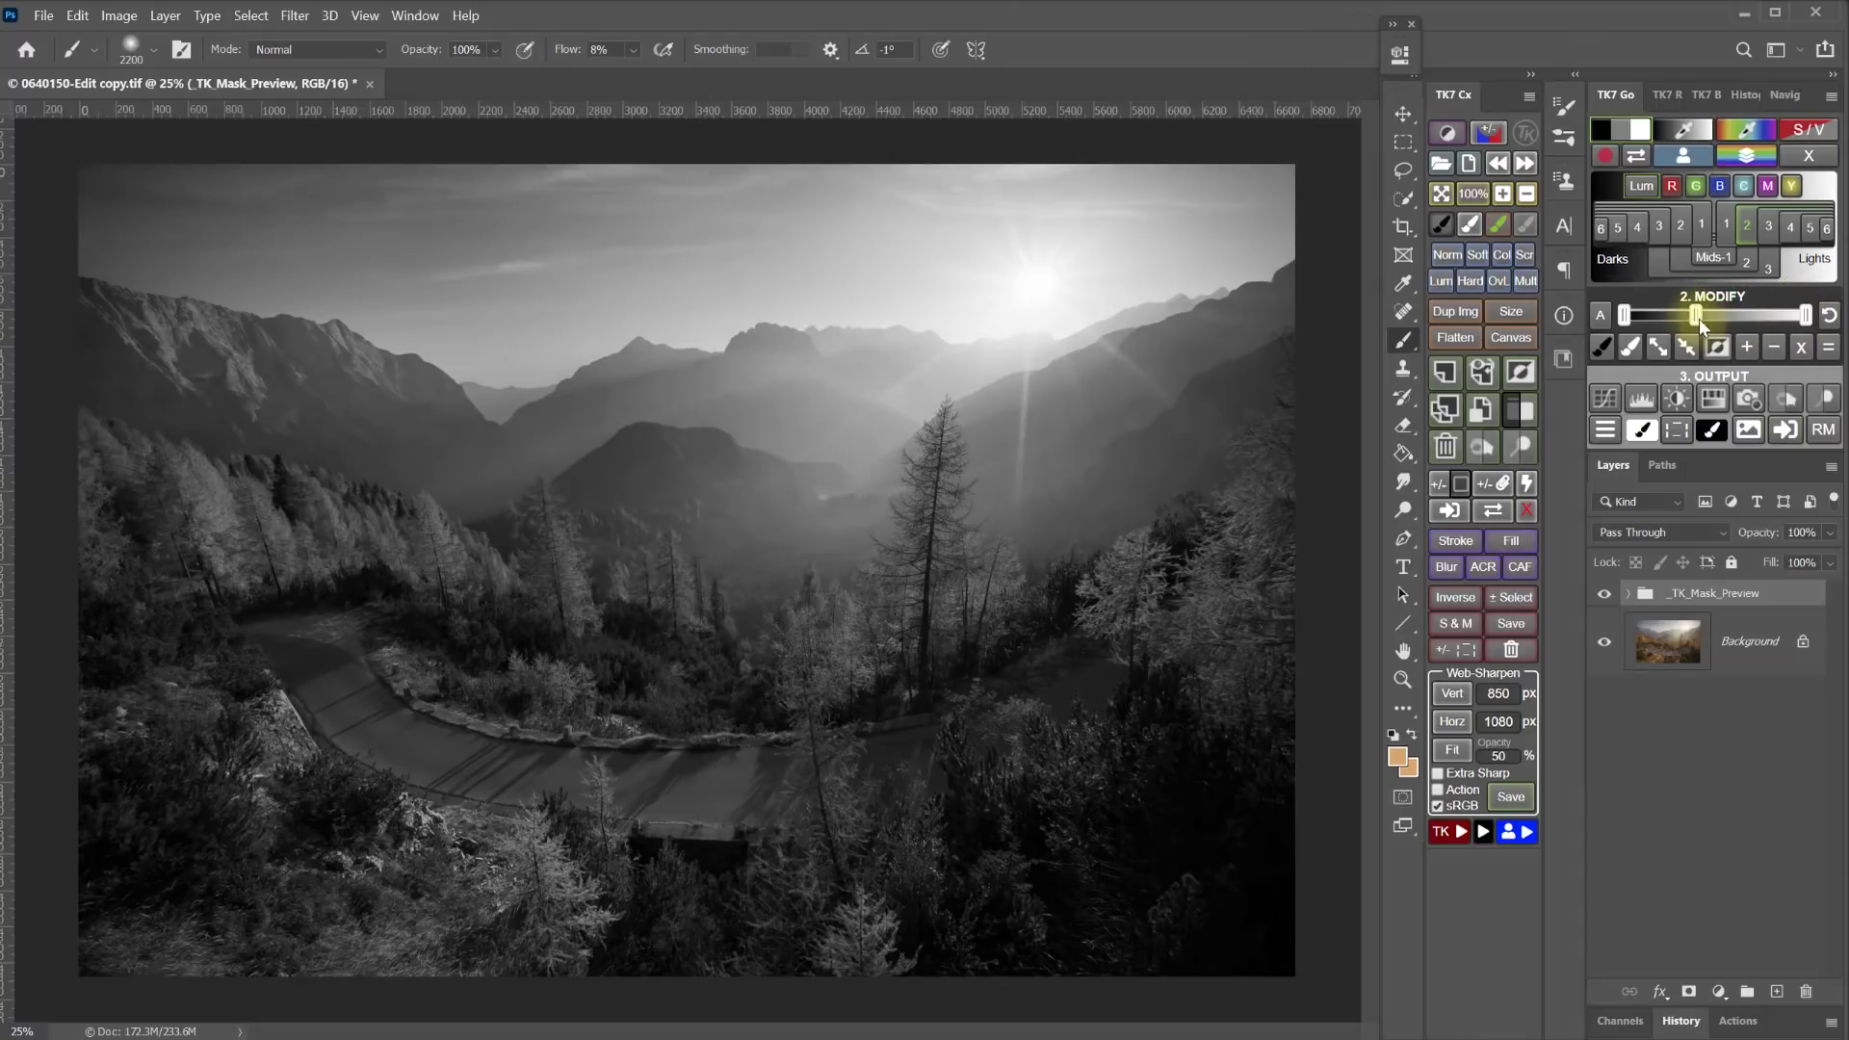
left_click_drag(1805, 315, 1786, 321)
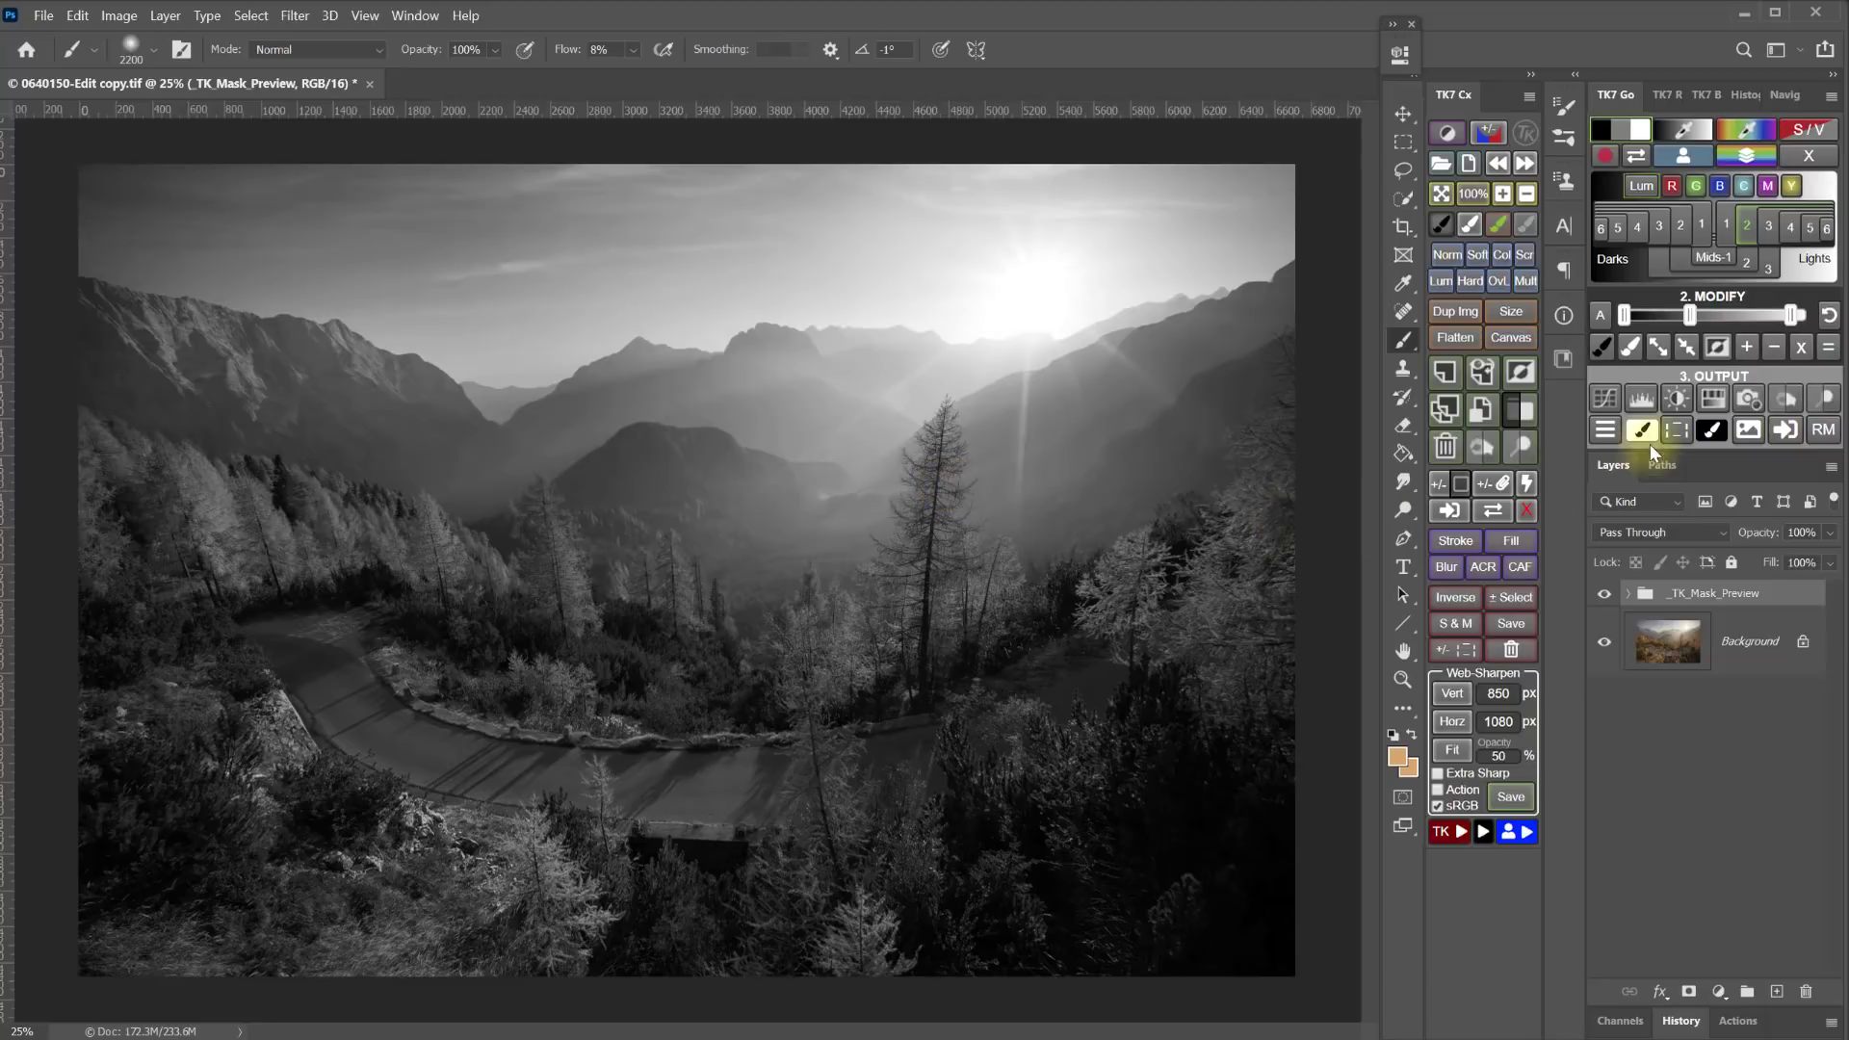
- Add a mask-limited Curves layer with its midtones lowered to about Input 133 / Output 80
left_click(1604, 399)
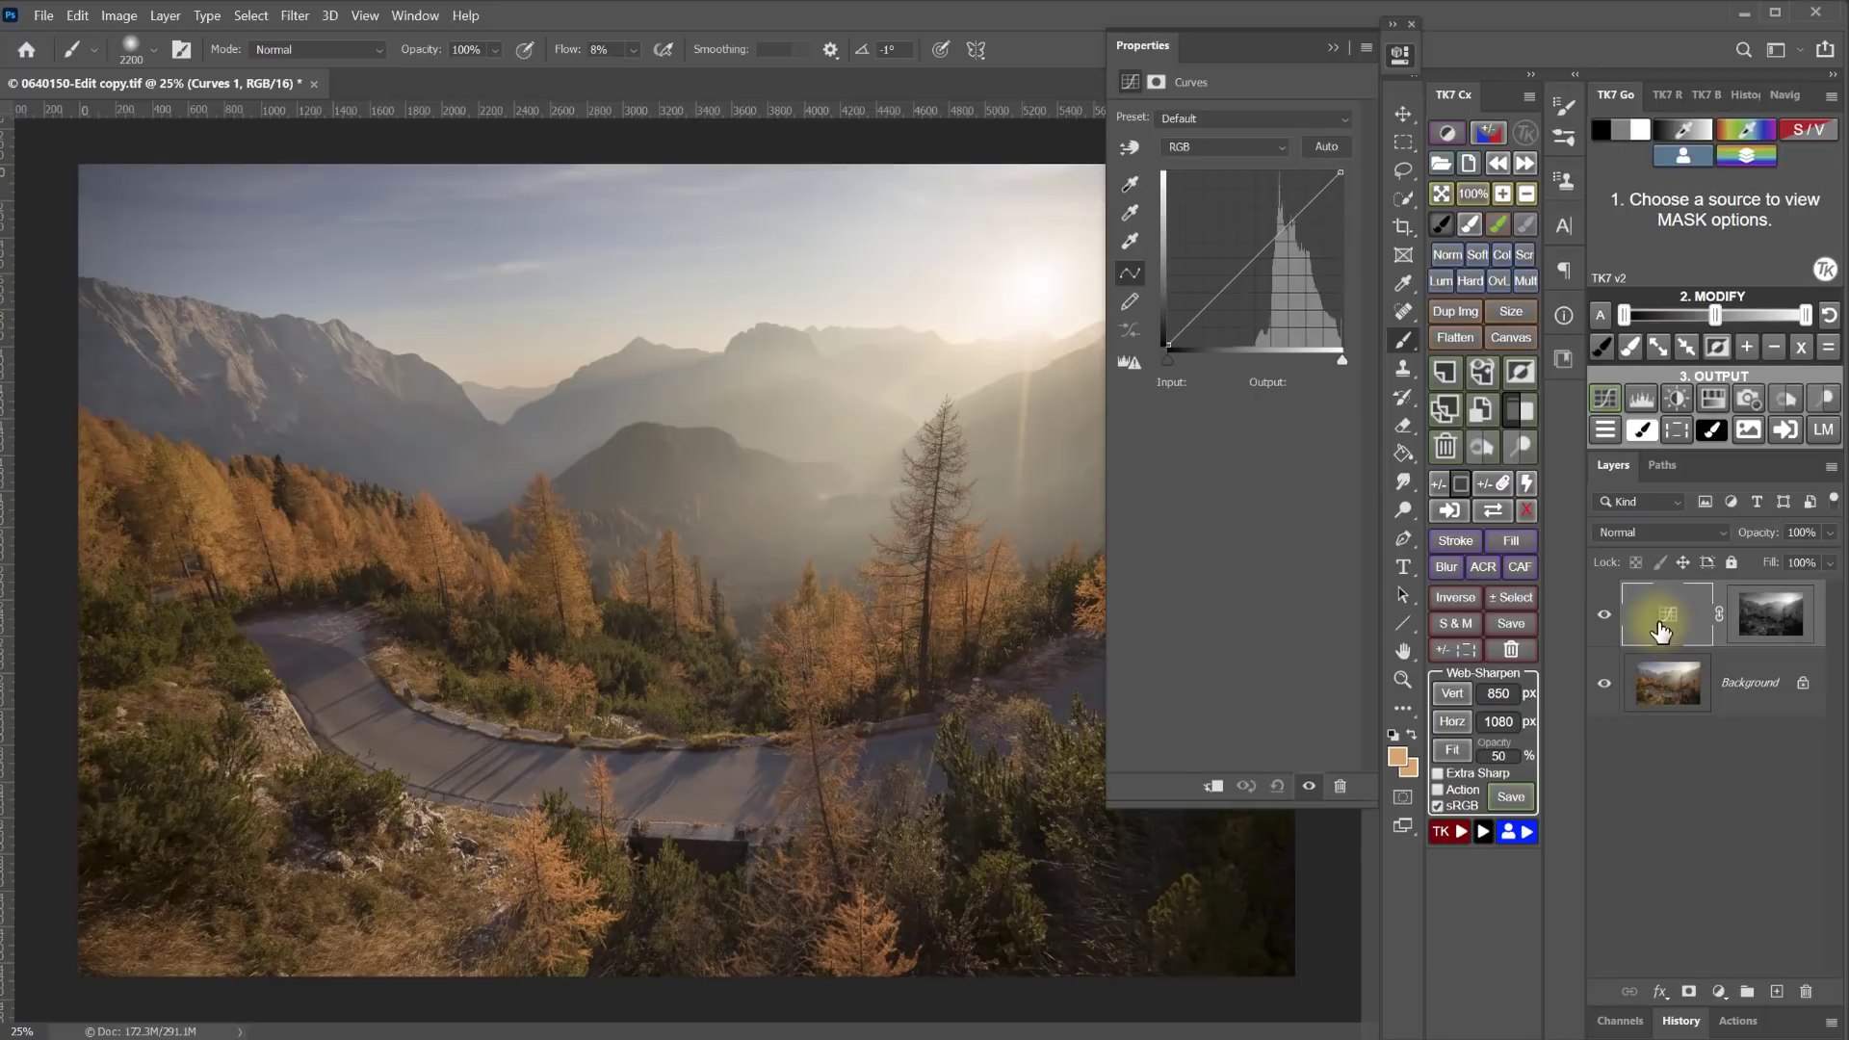
left_click(1482, 448)
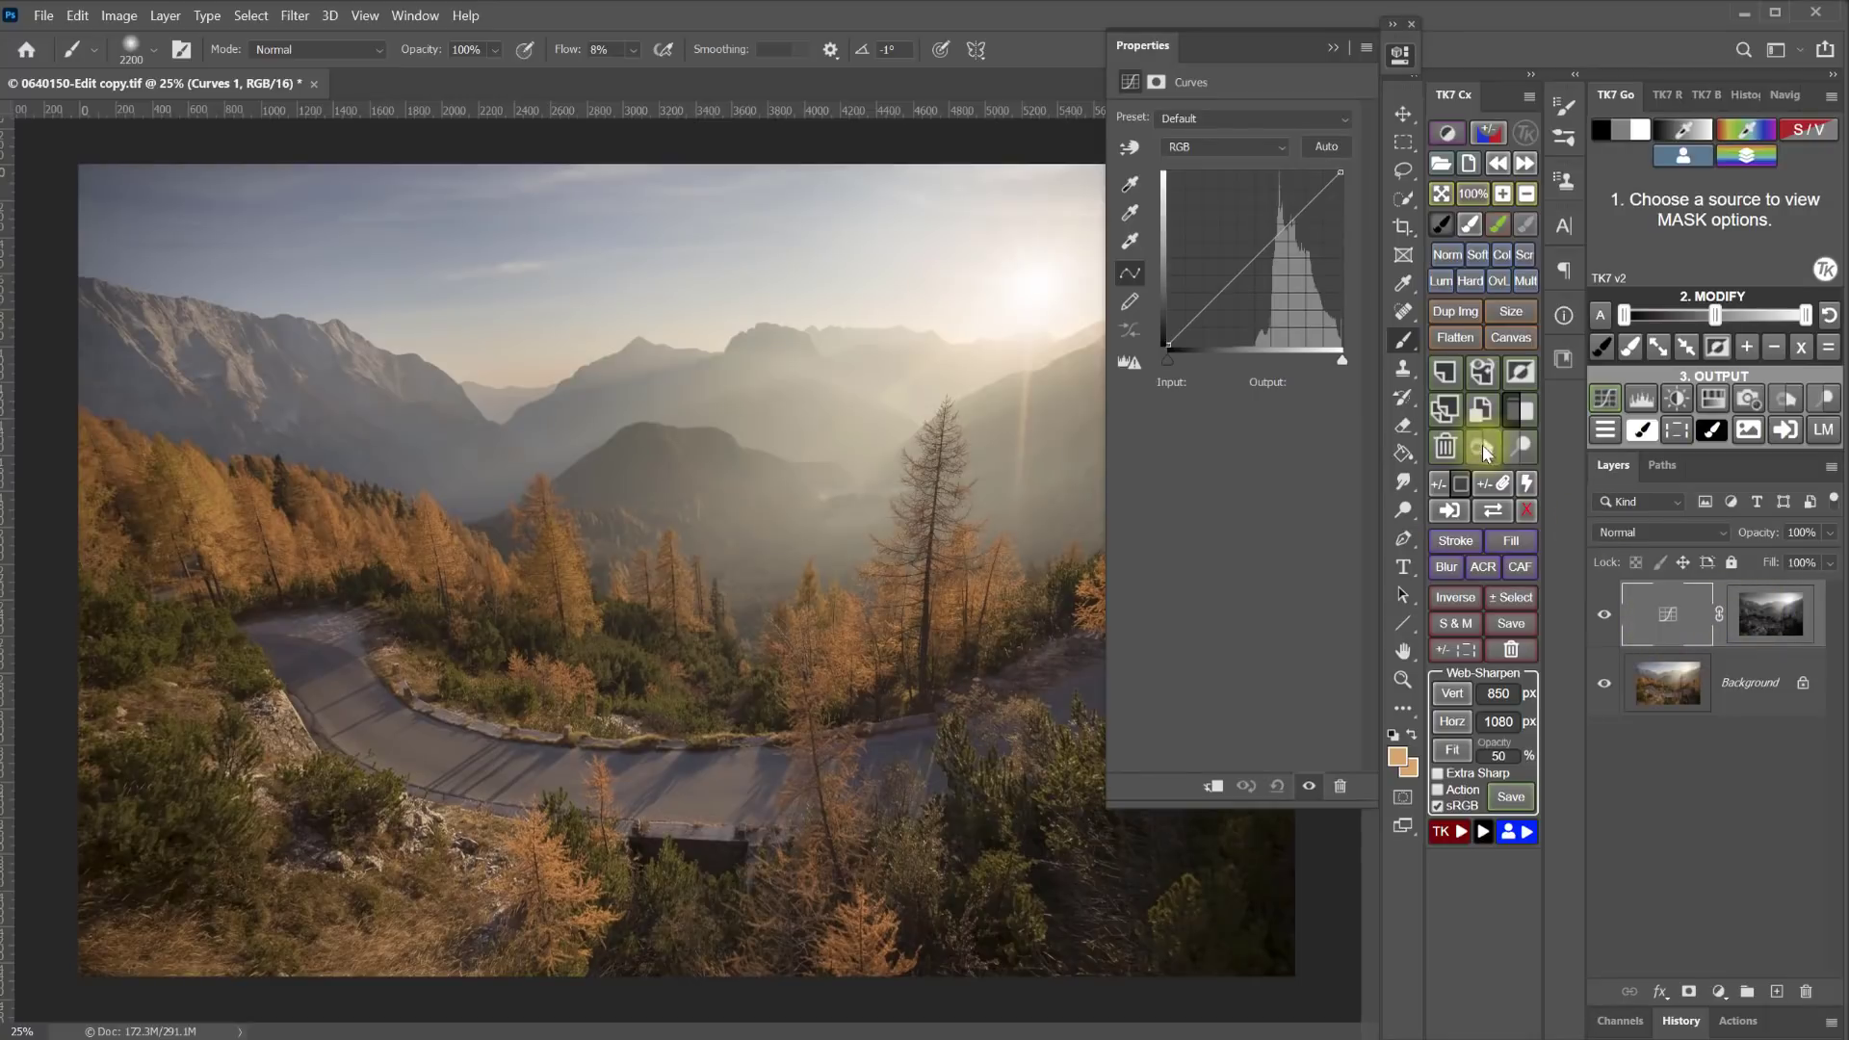
left_click(1495, 513)
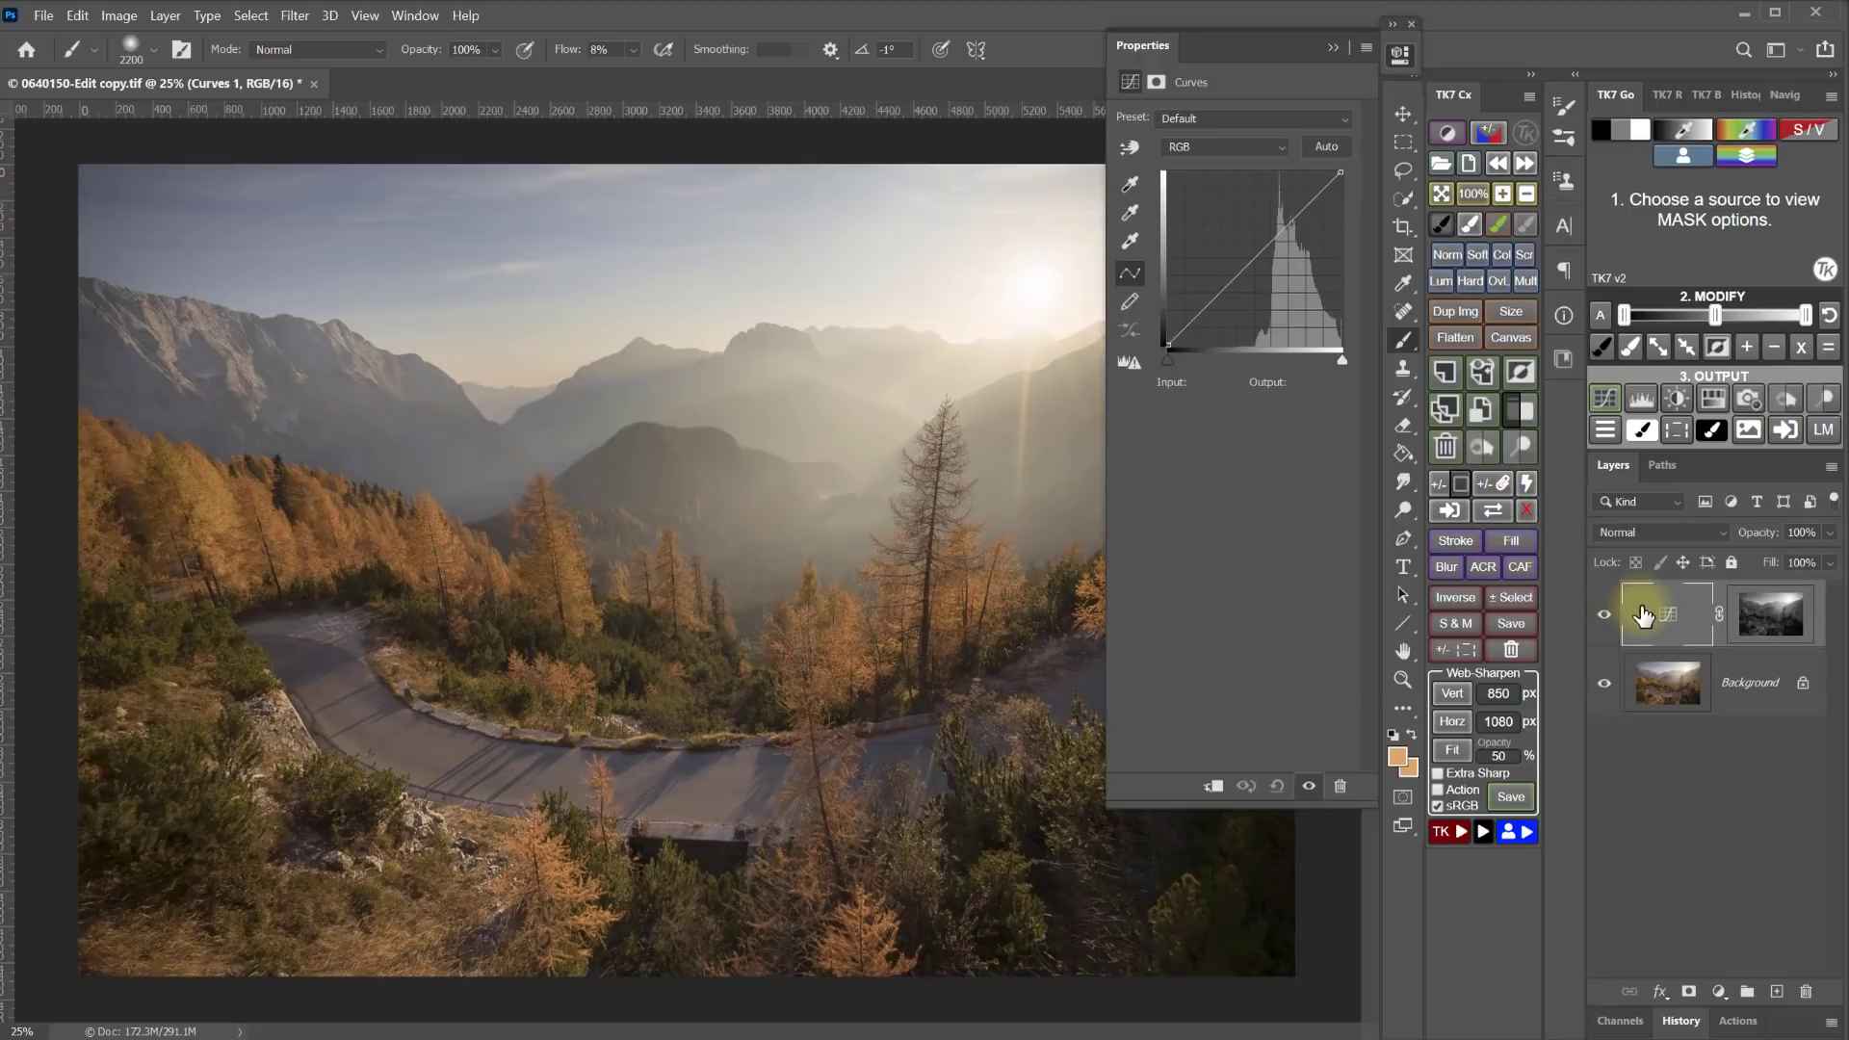
left_click_drag(1249, 263, 1252, 303)
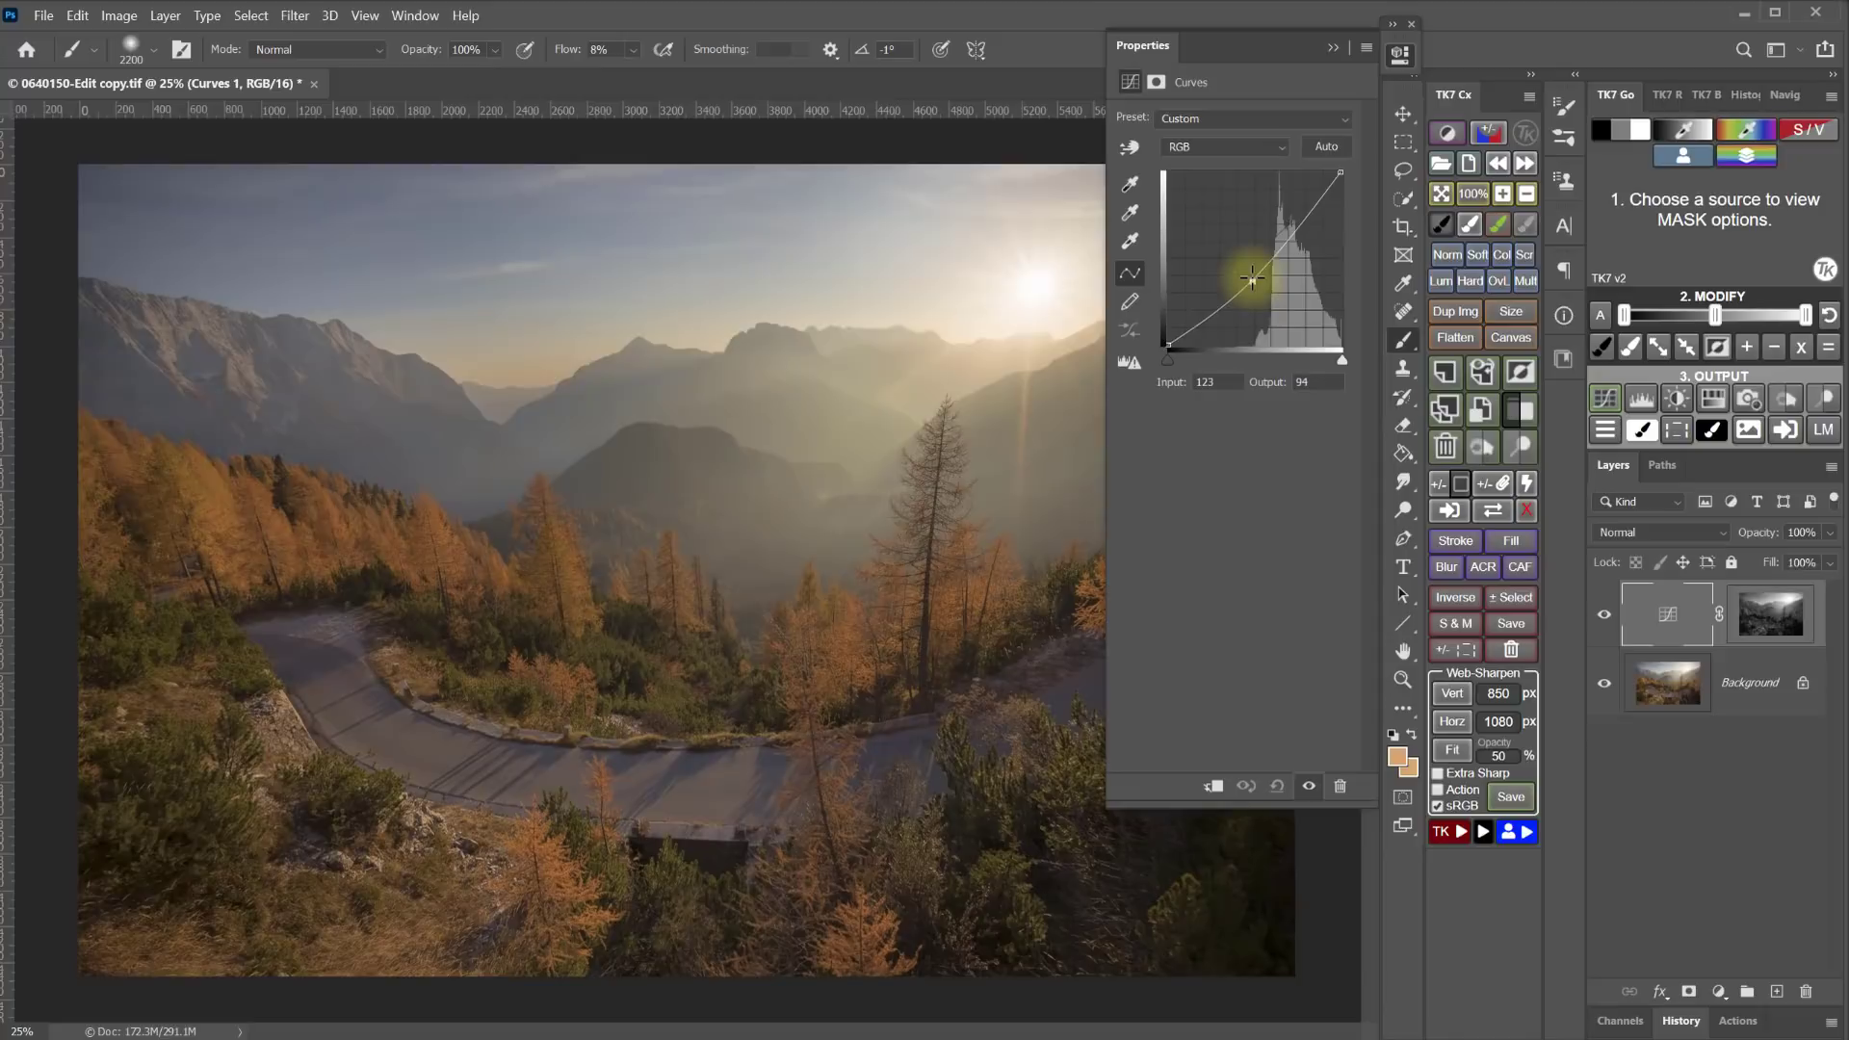
left_click_drag(1251, 278, 1259, 290)
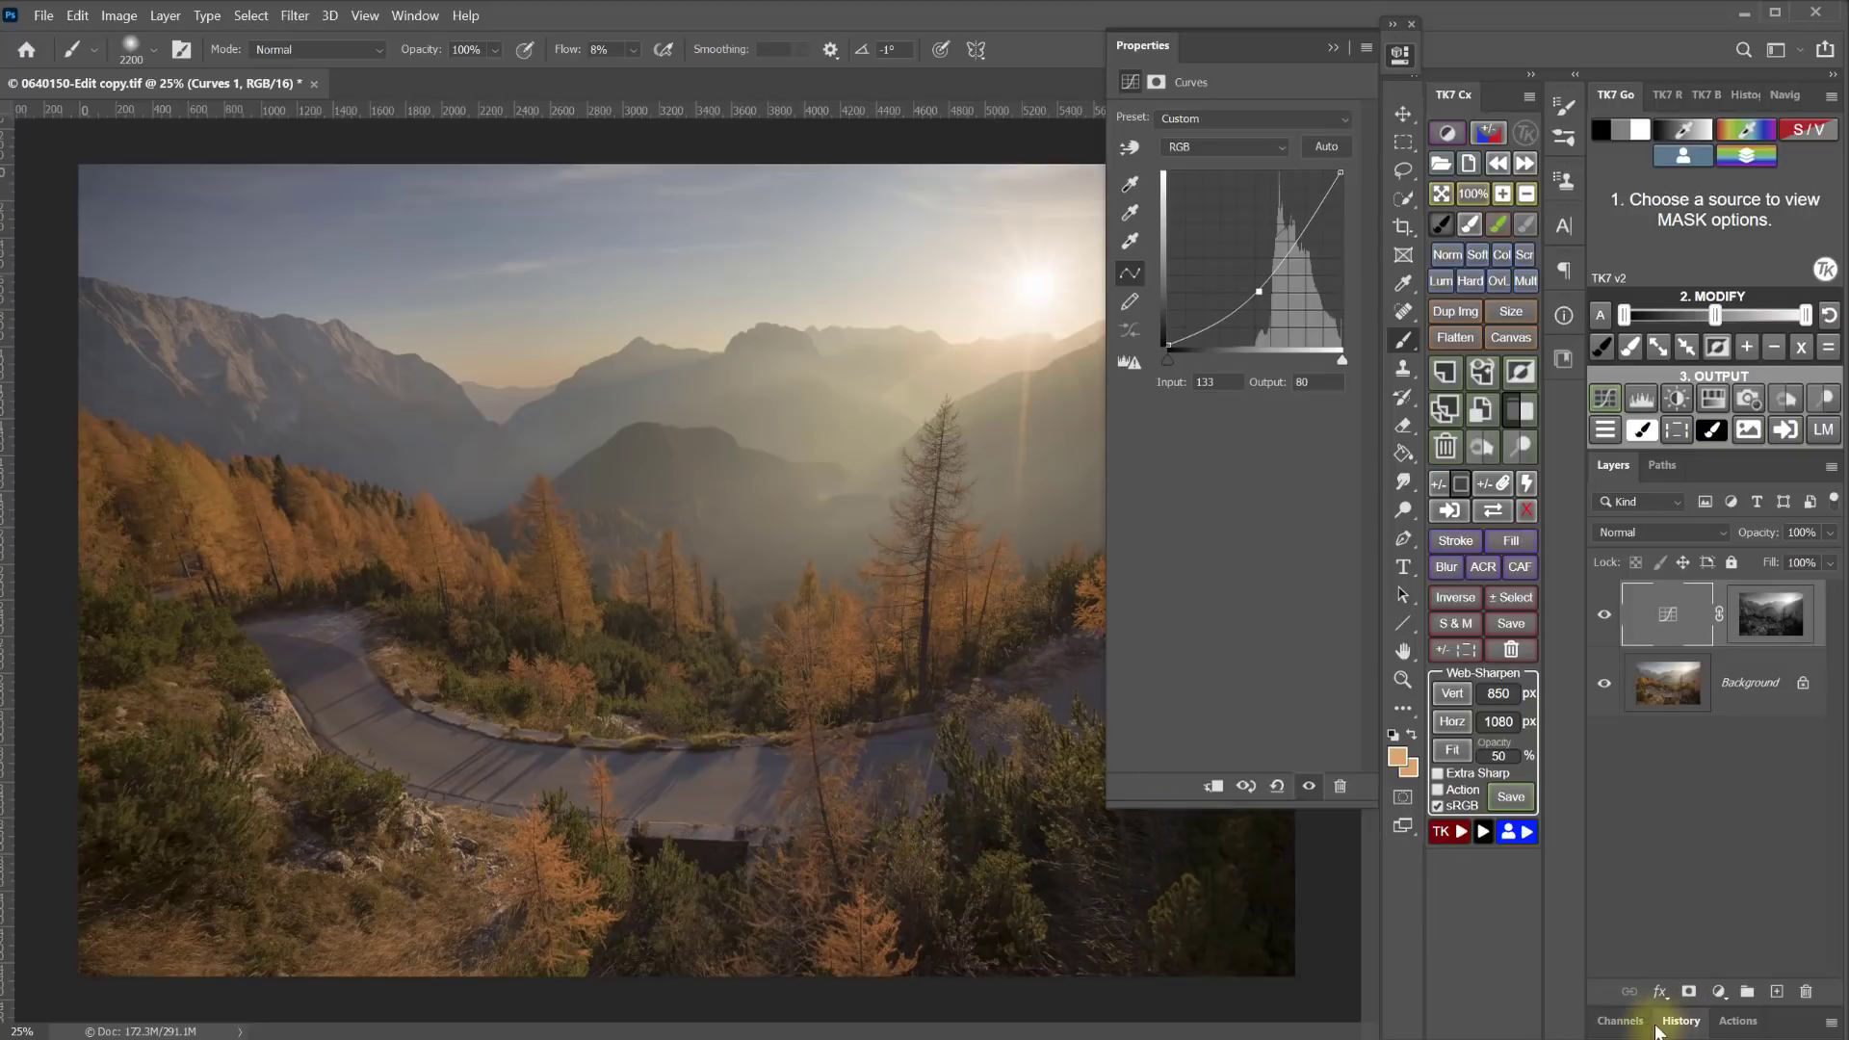
- View the saved sky, Land, Sky and background, and Foreground channel masks
left_click(1621, 1019)
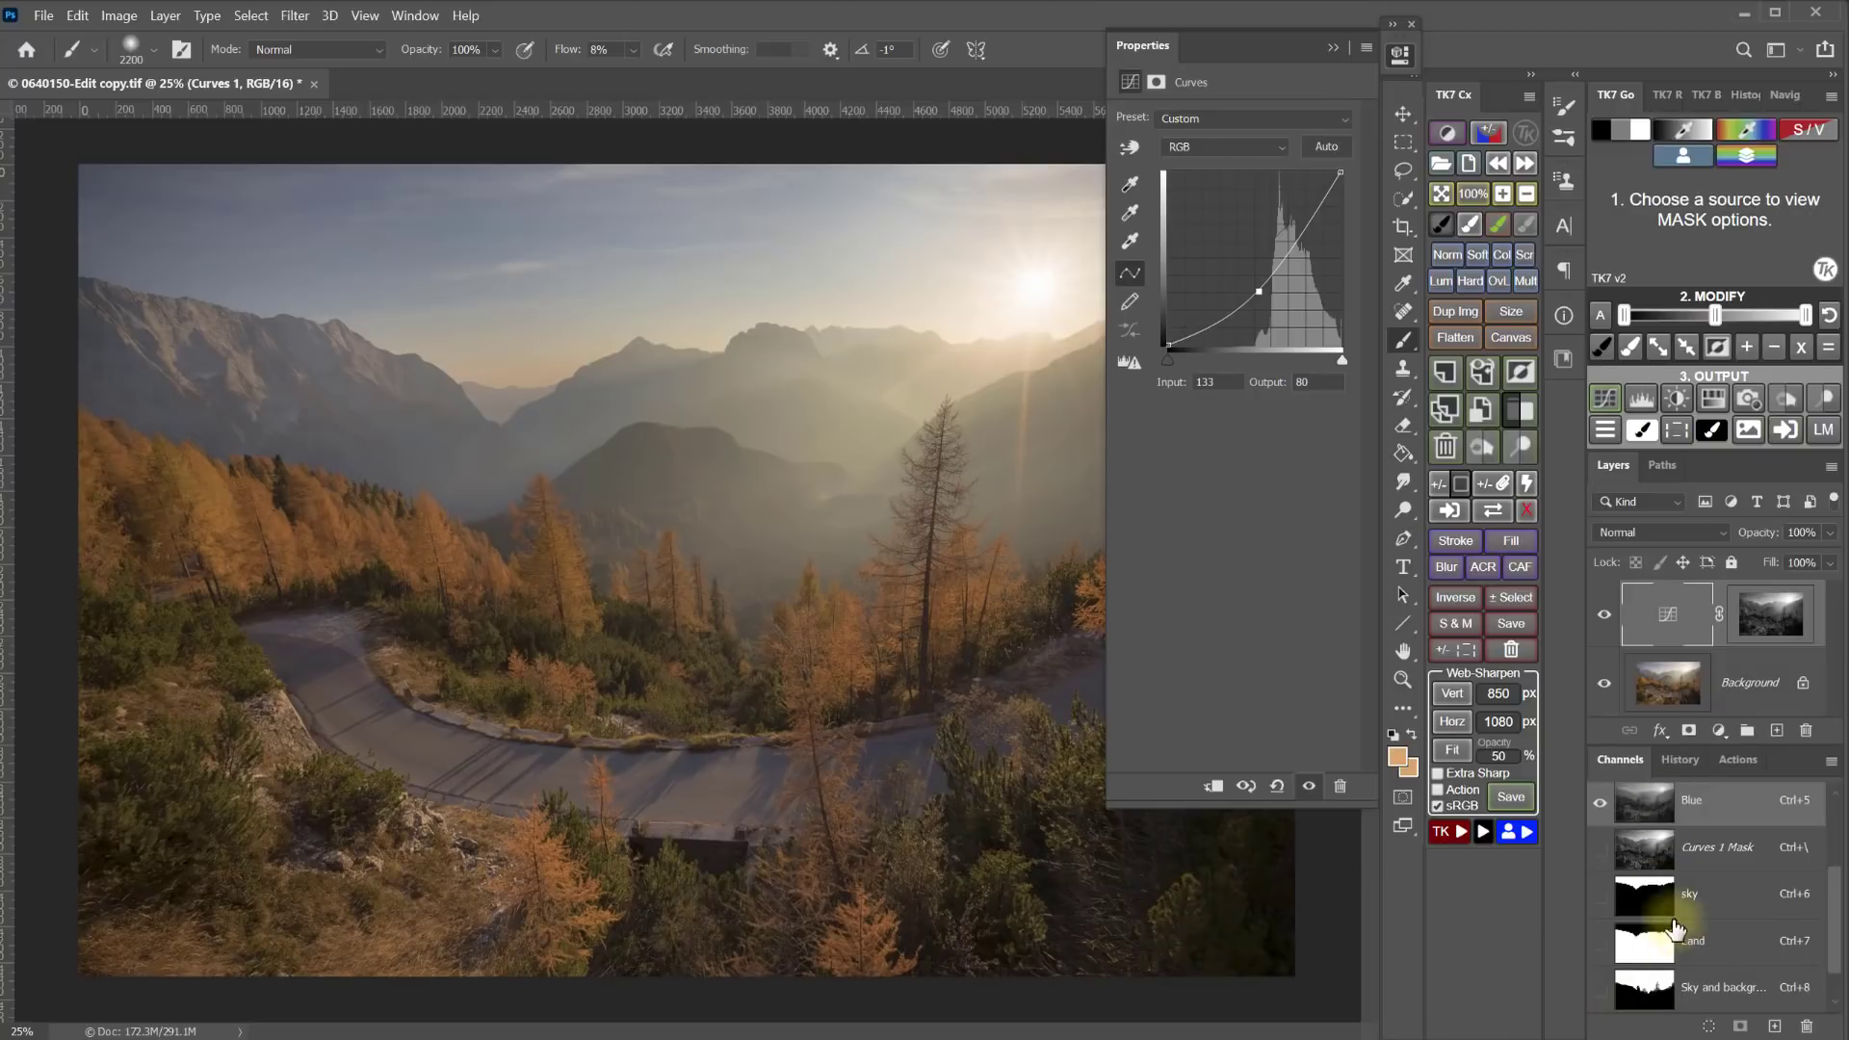
scroll(1689, 962, "down", 1)
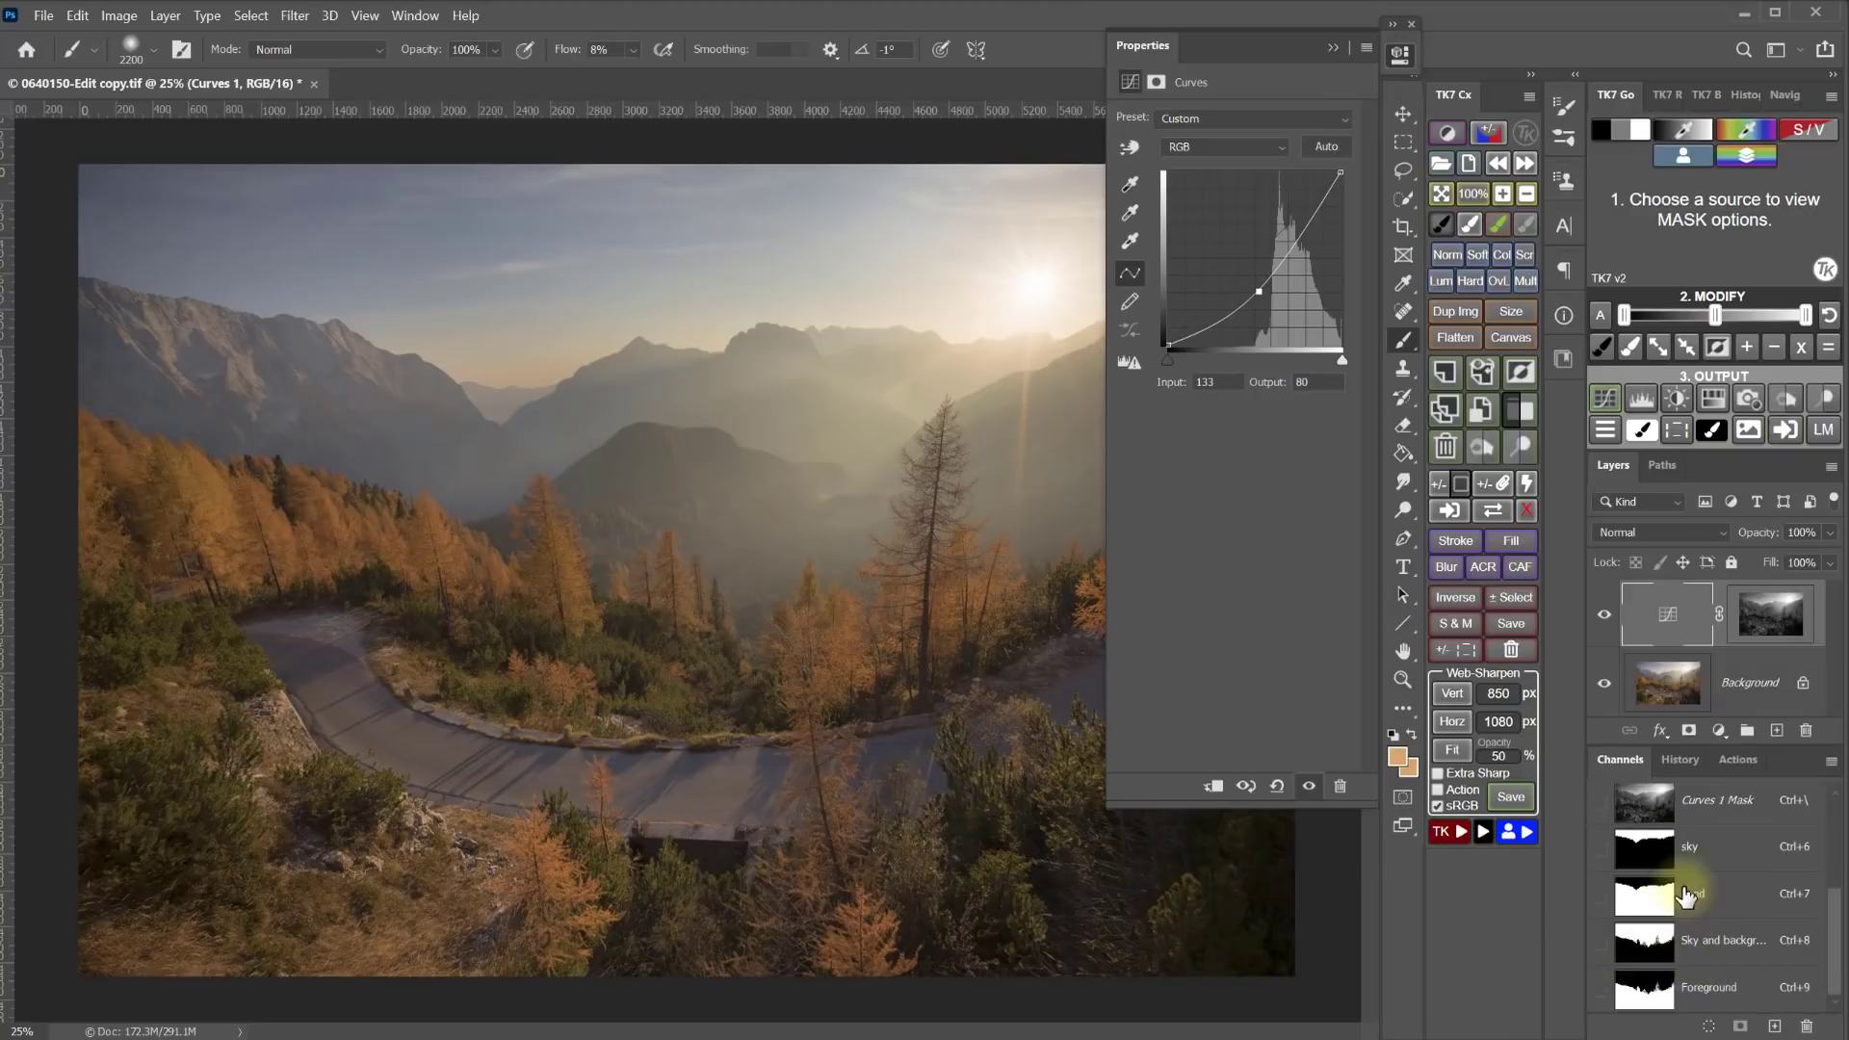
left_click(1668, 854)
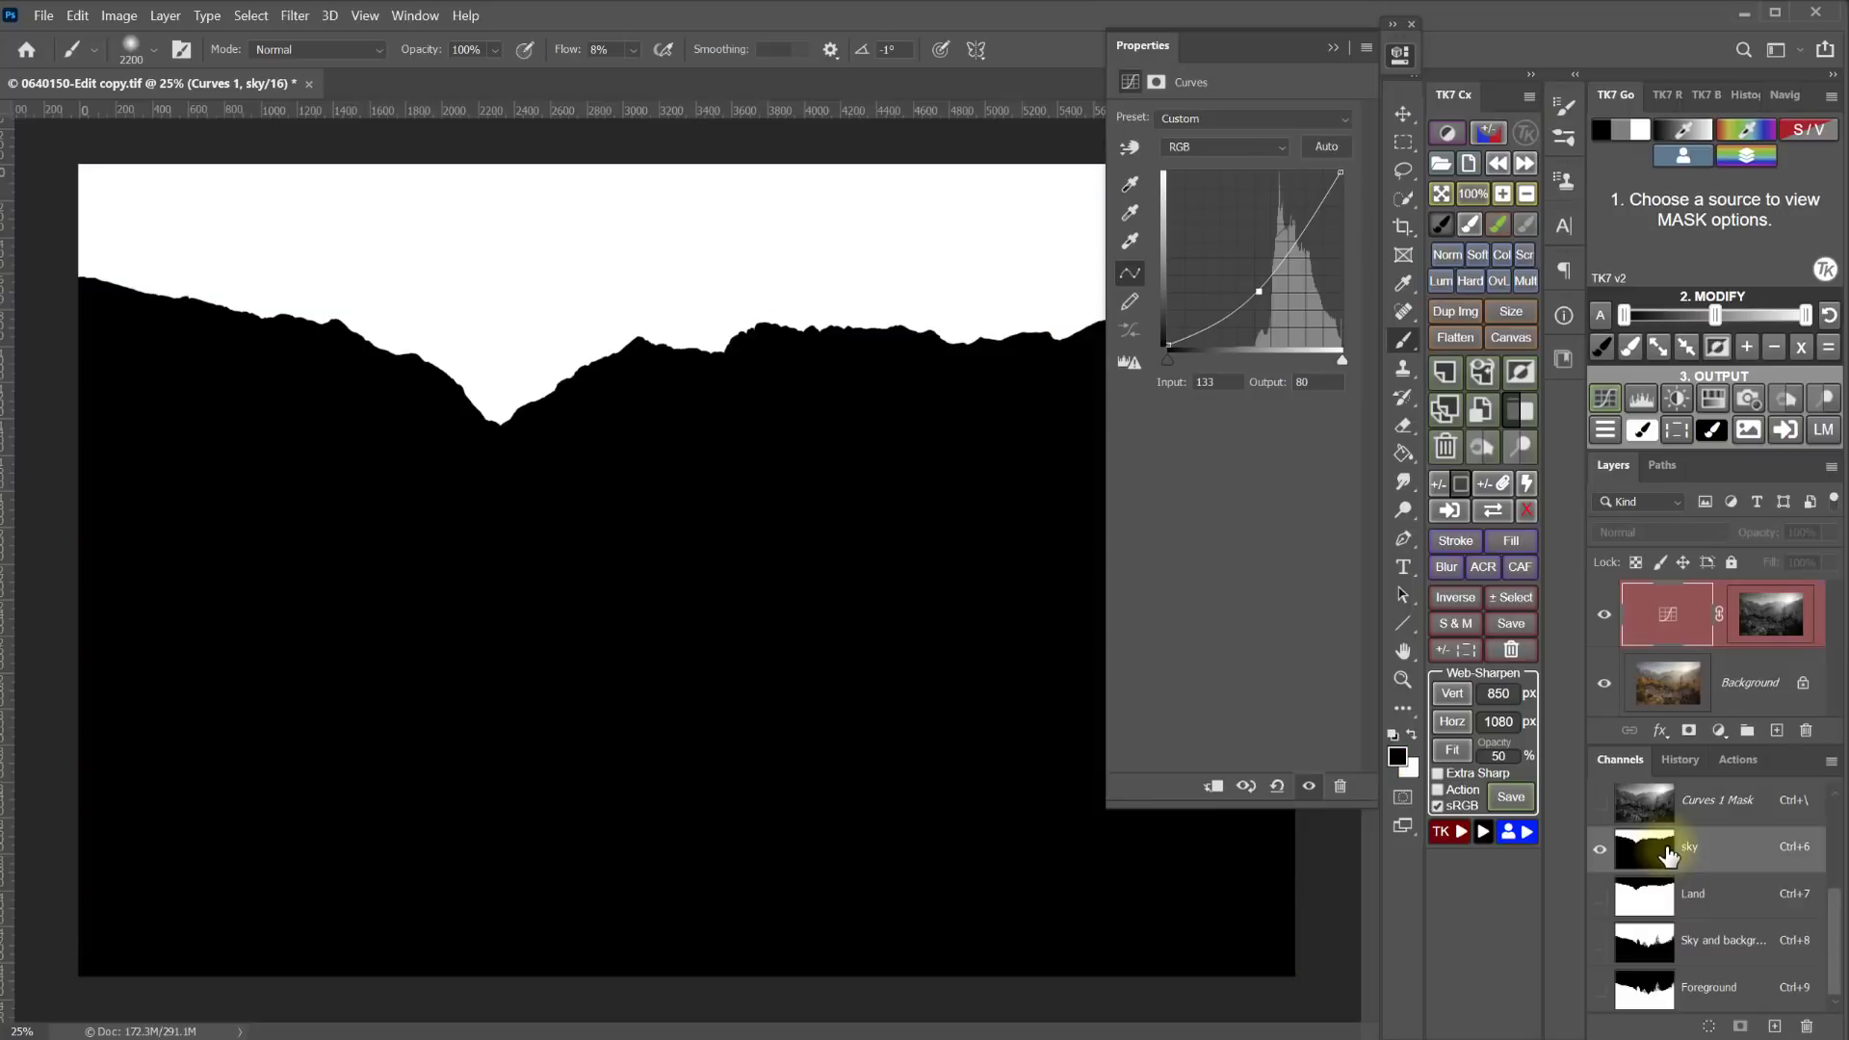
left_click(1664, 905)
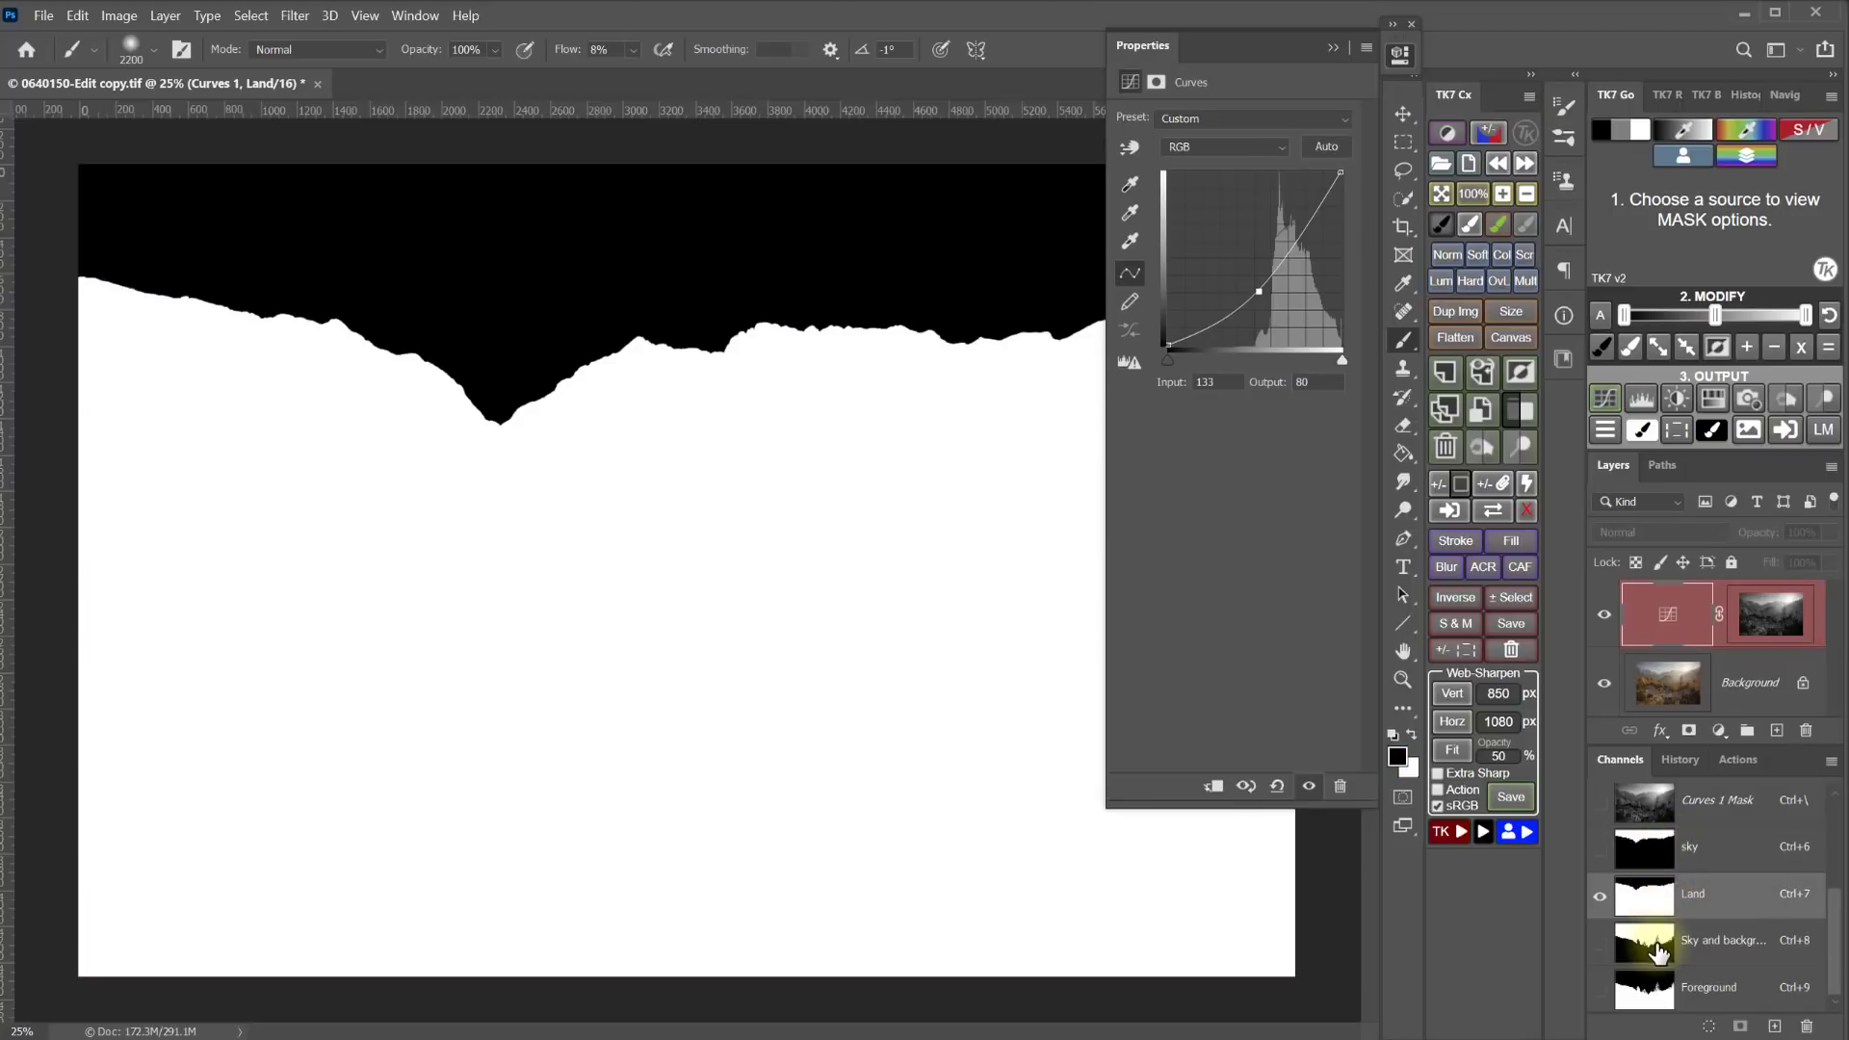
left_click(1656, 952)
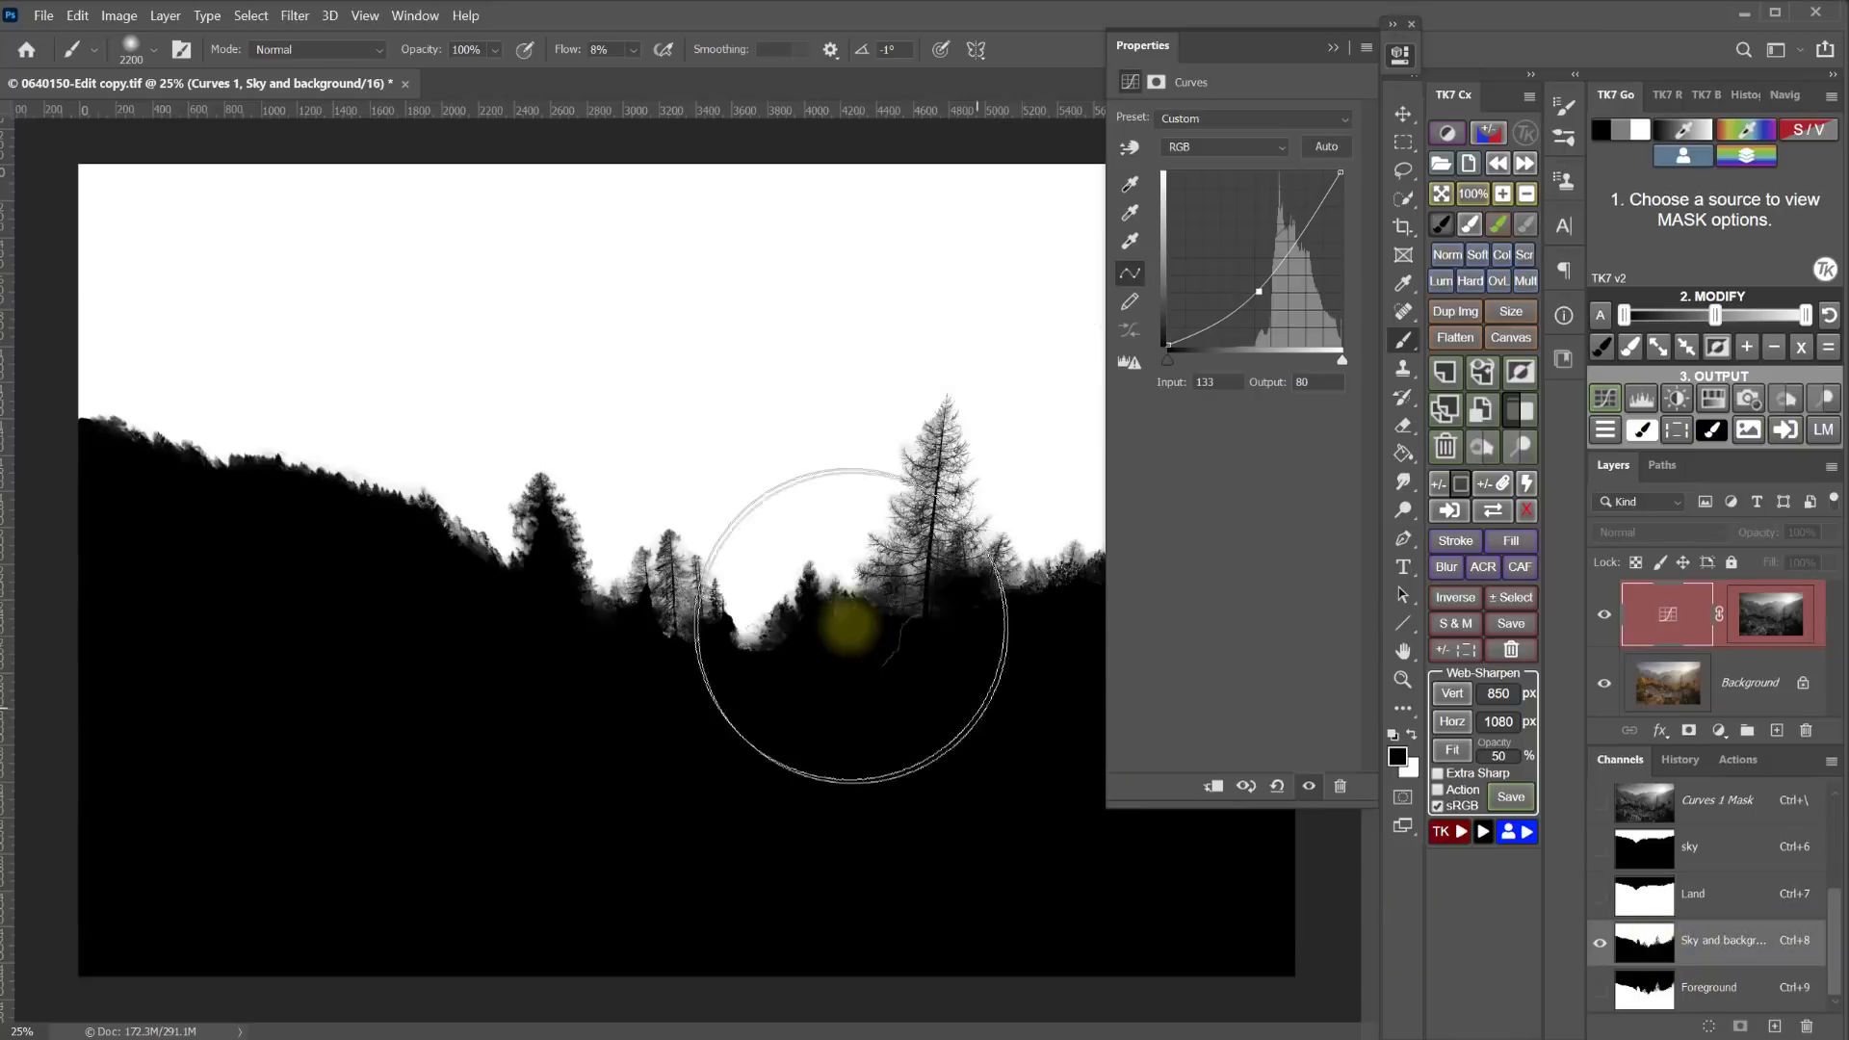
left_click(1654, 992)
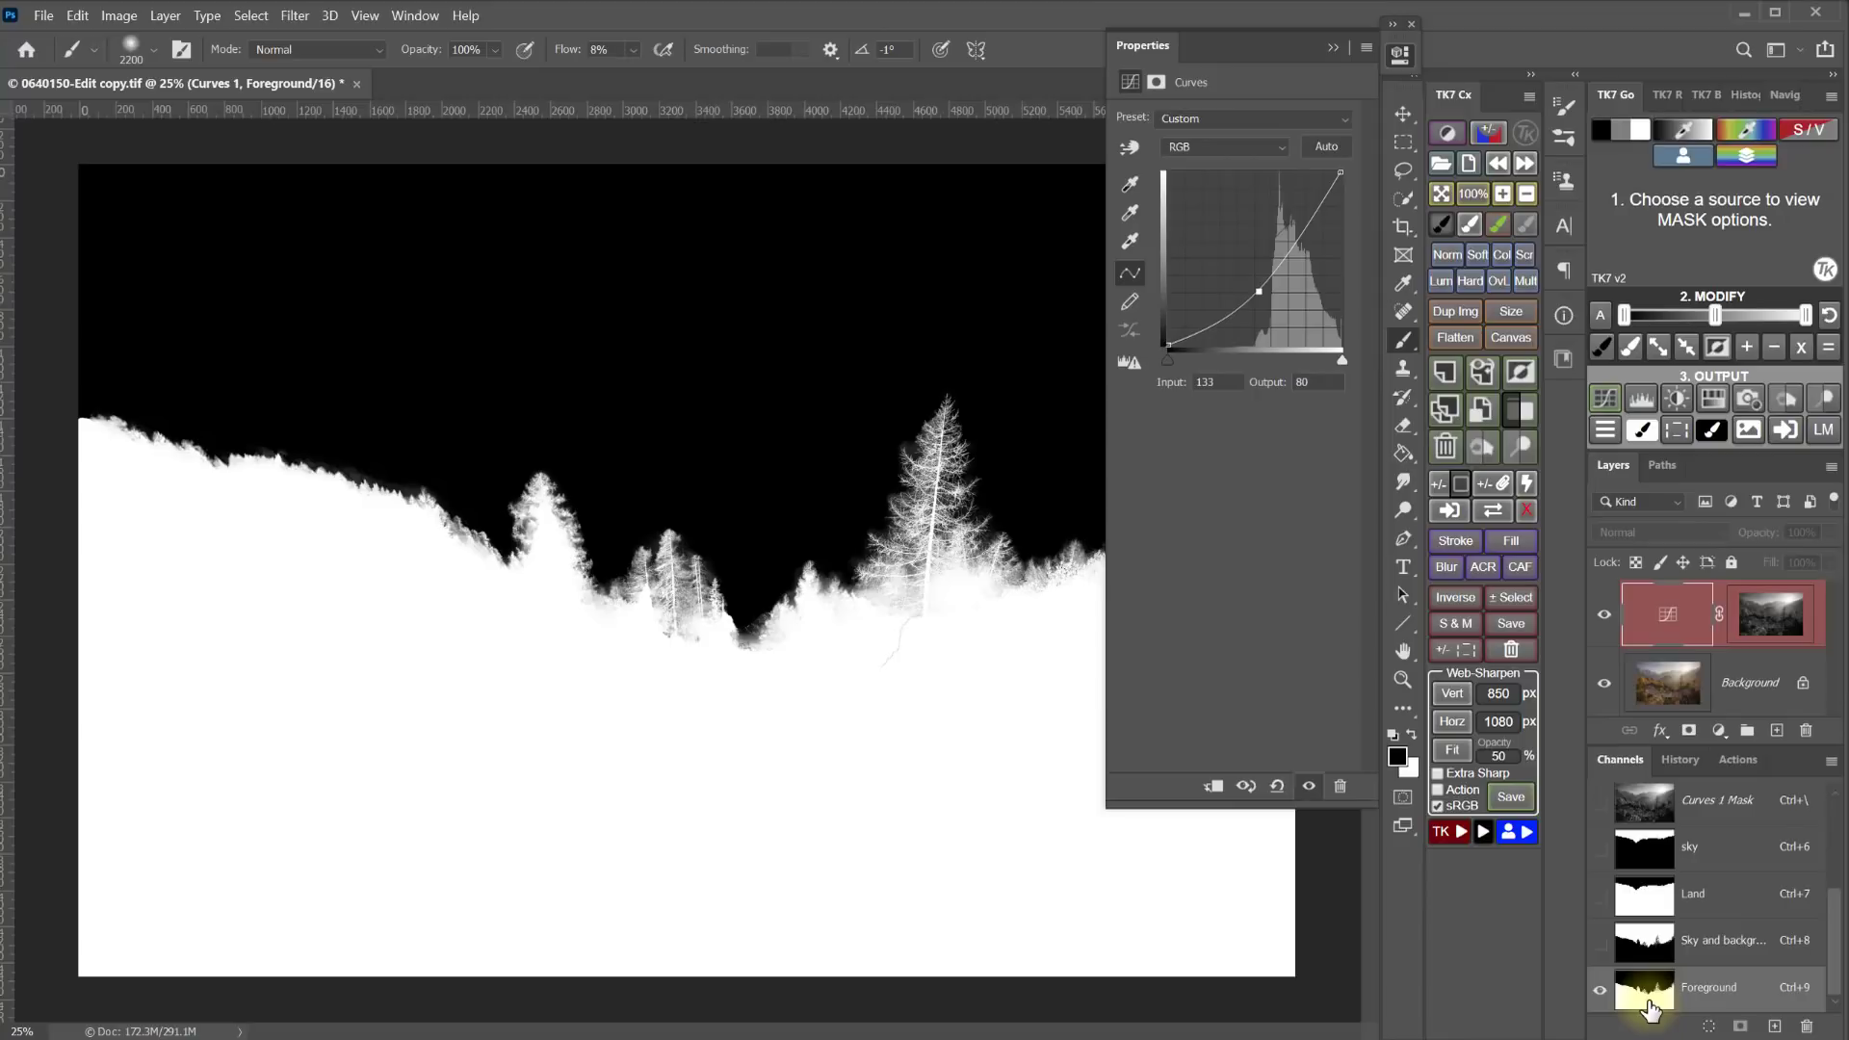
- Return to the RGB composite and collapse the Curves Properties panel
scroll(1648, 997, "up", 3)
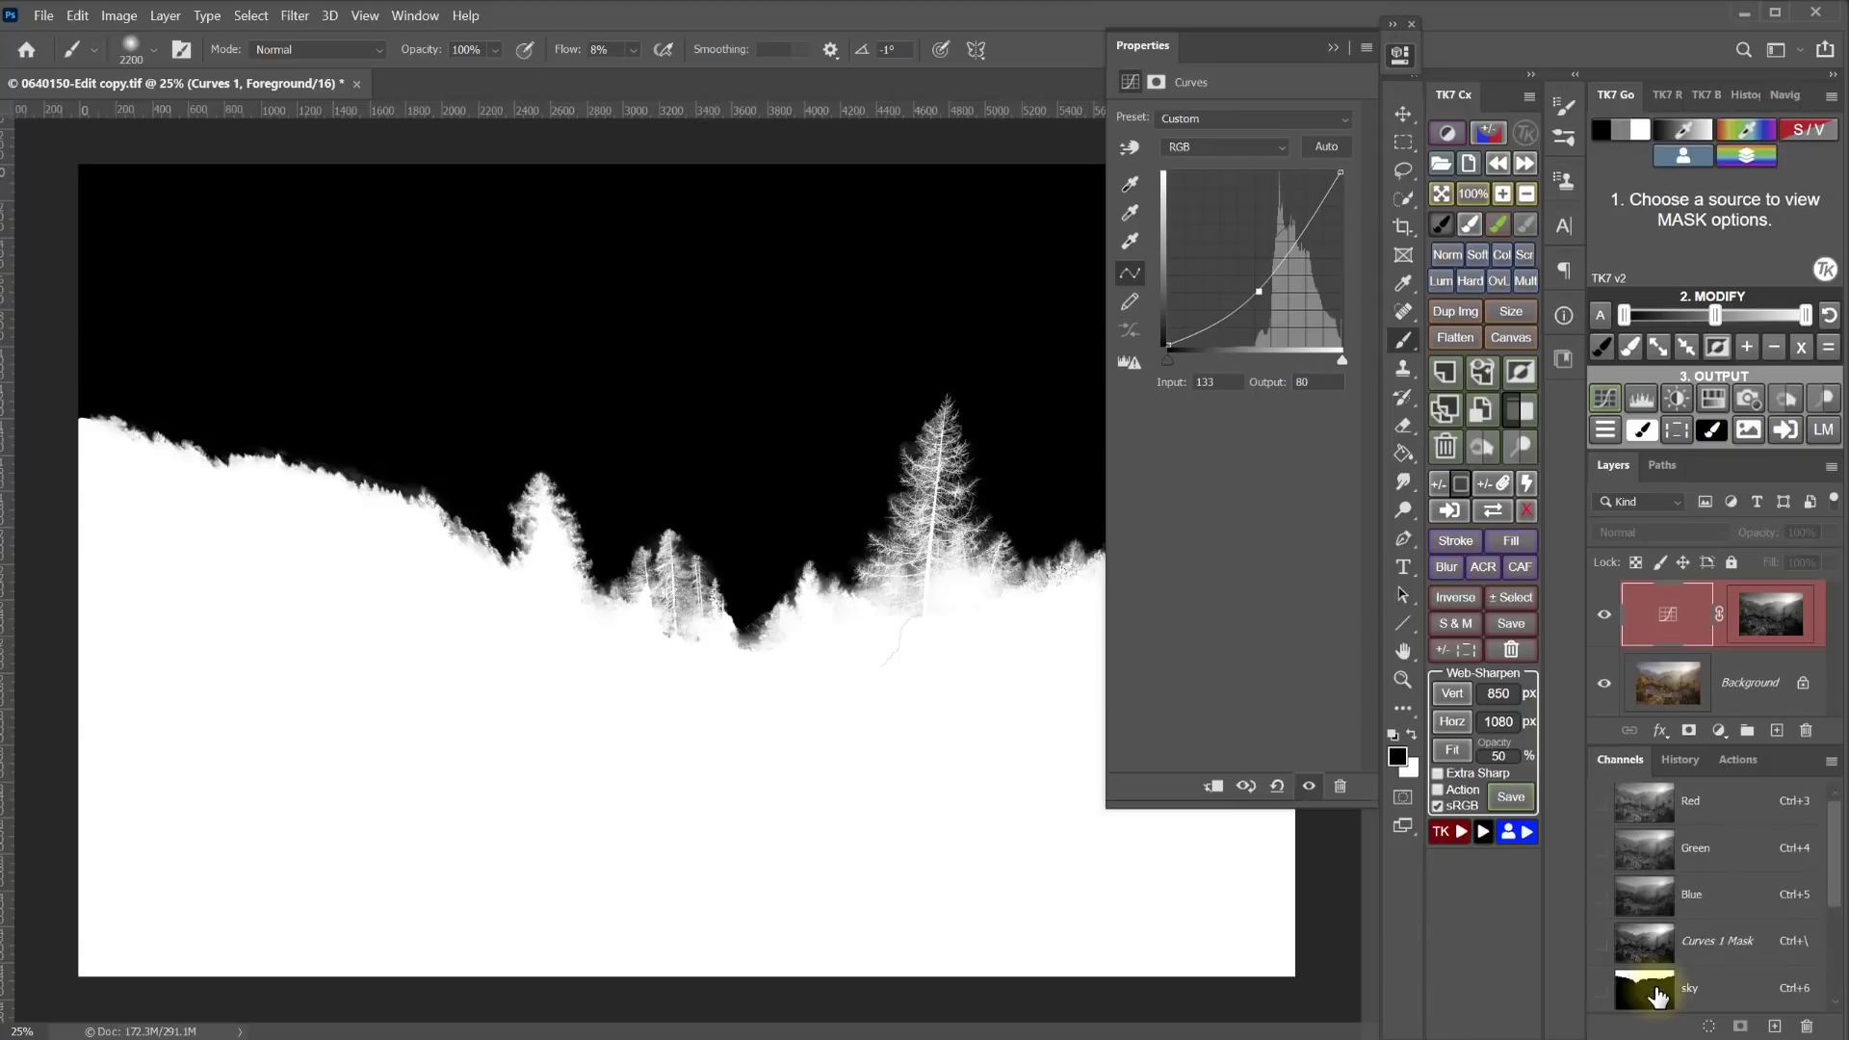
left_click(1640, 816)
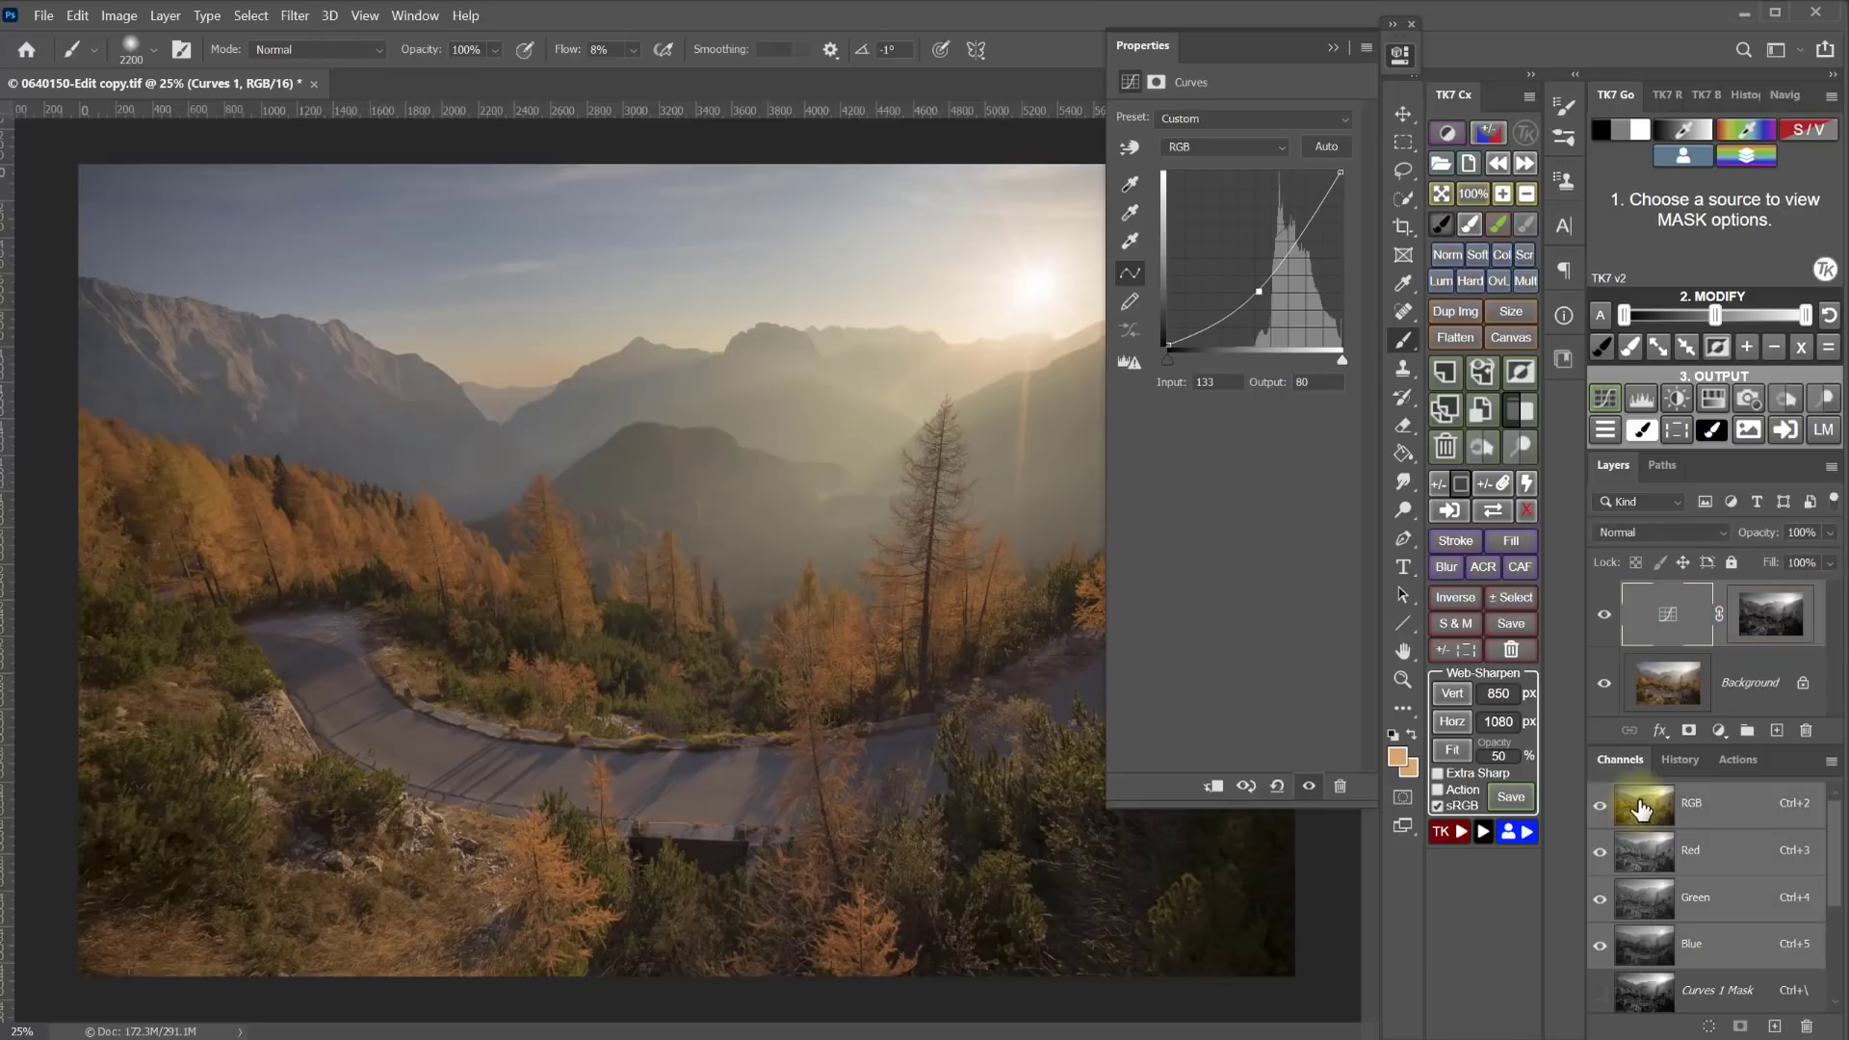
left_click(1399, 55)
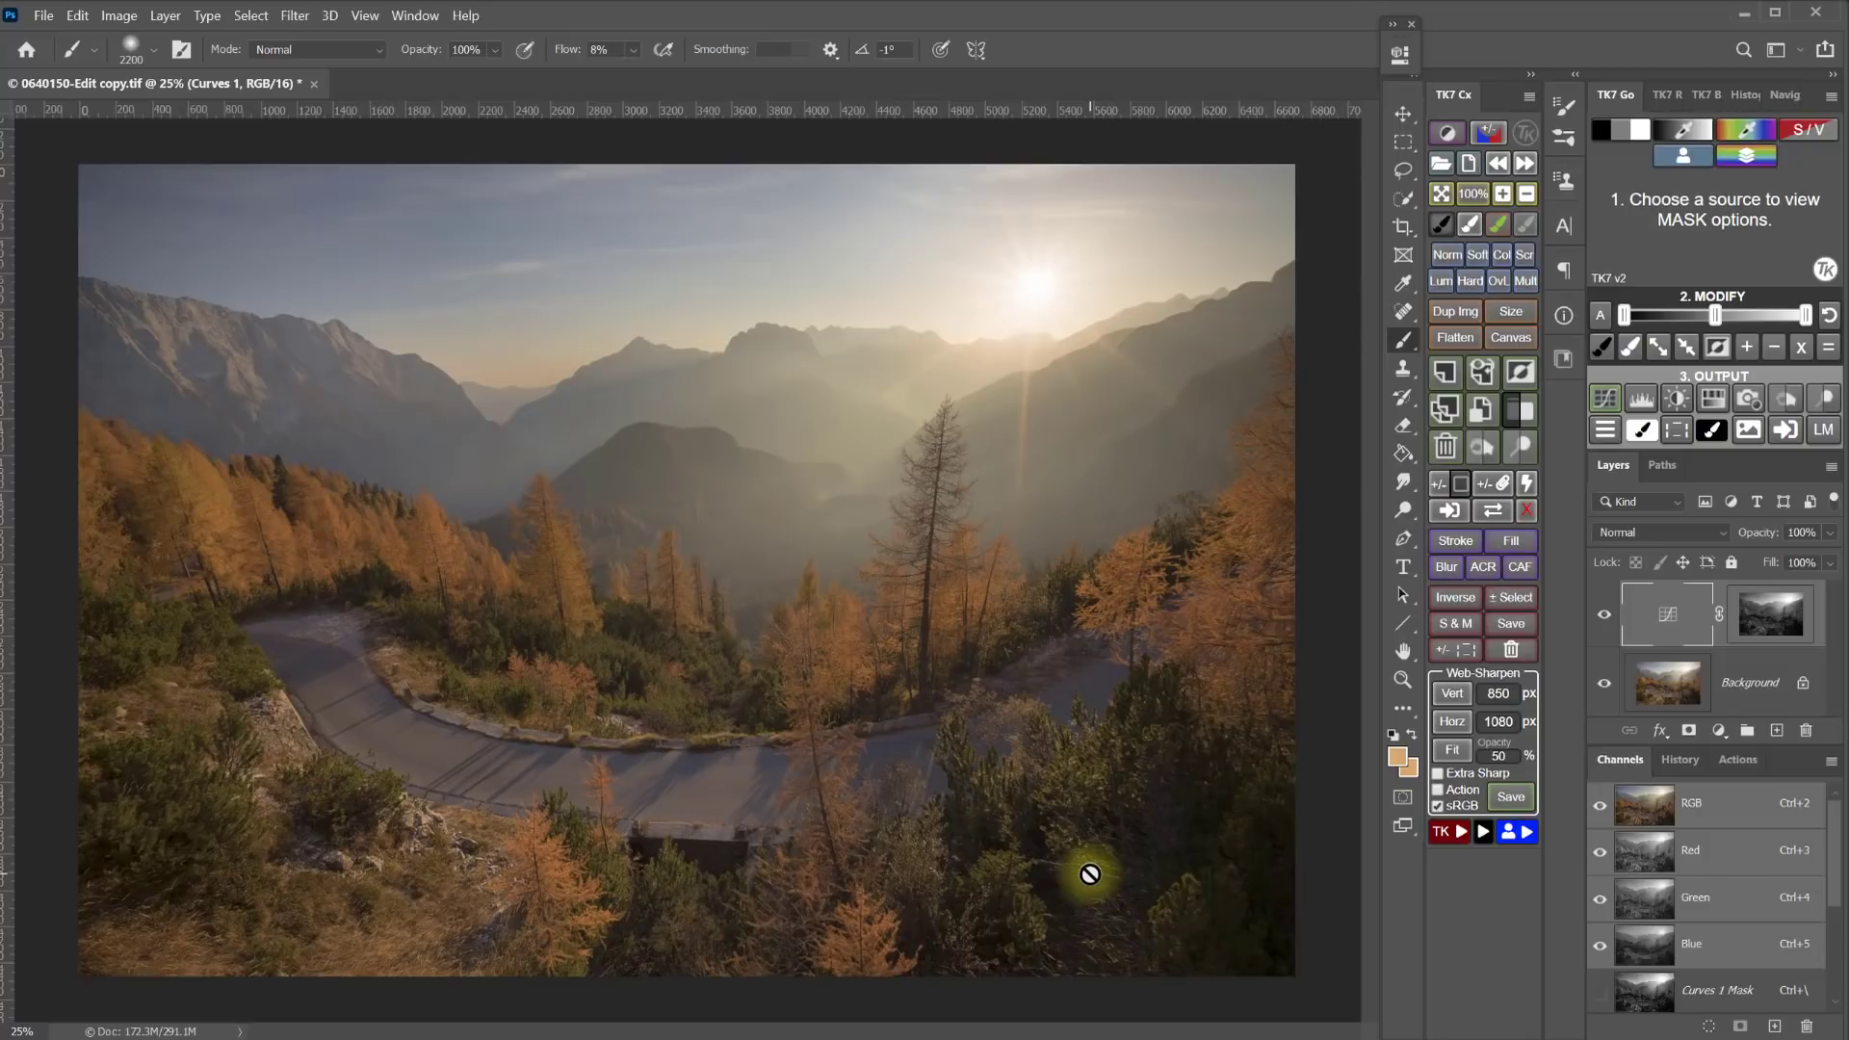
- Load the Foreground mask, set black/white colours at 100% flow, and paint the Curves 1 mask
left_click(1449, 511)
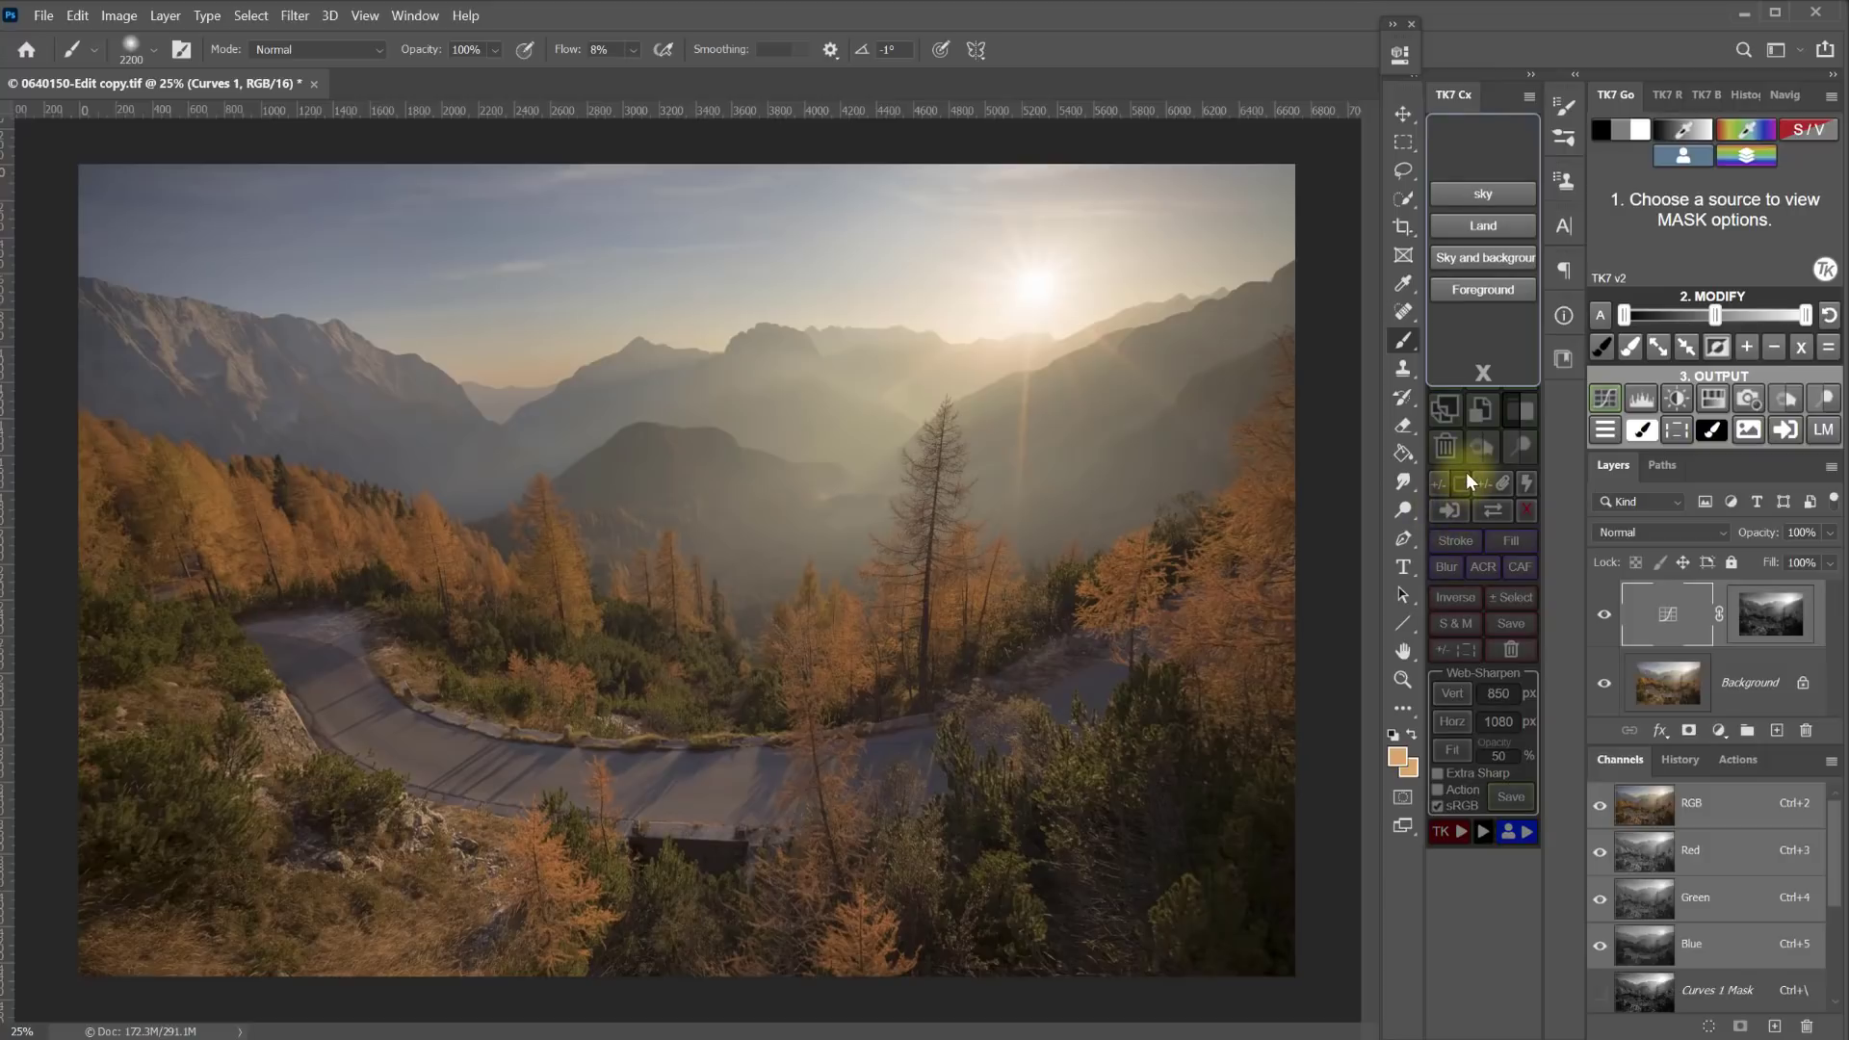
left_click(1478, 293)
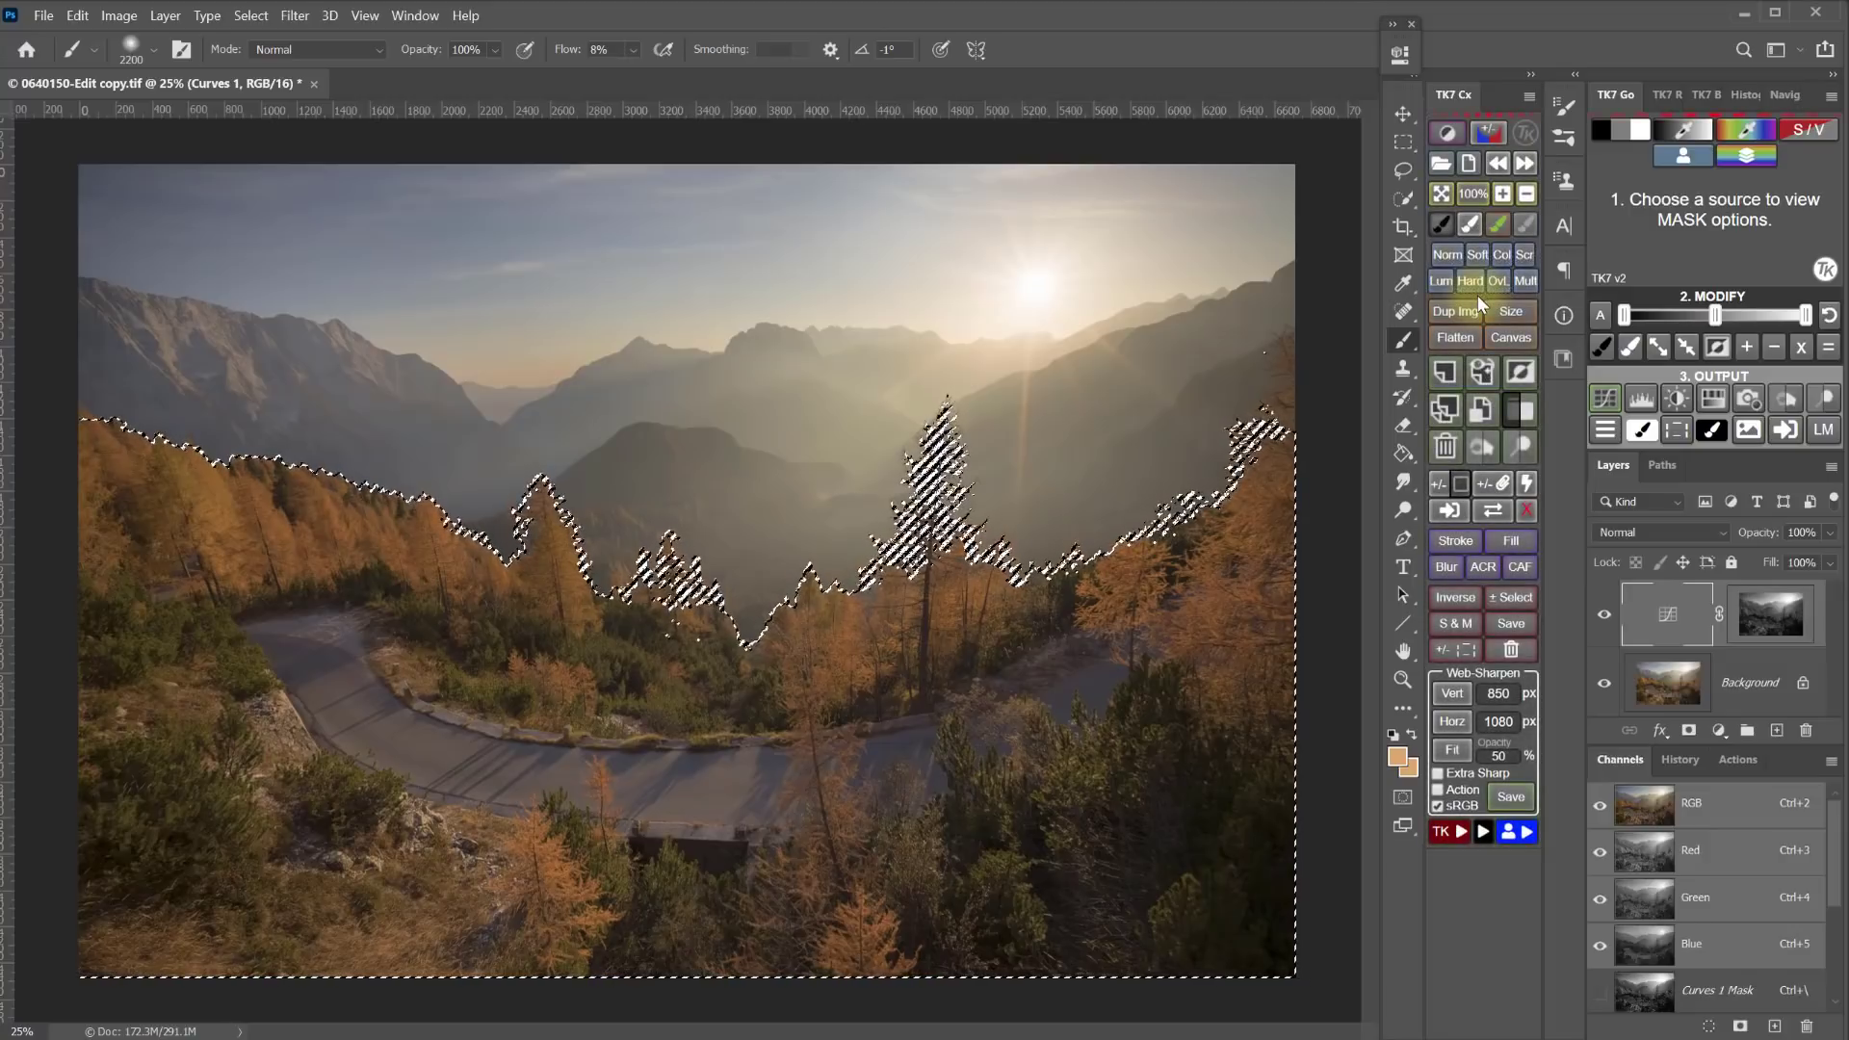
left_click(1440, 224)
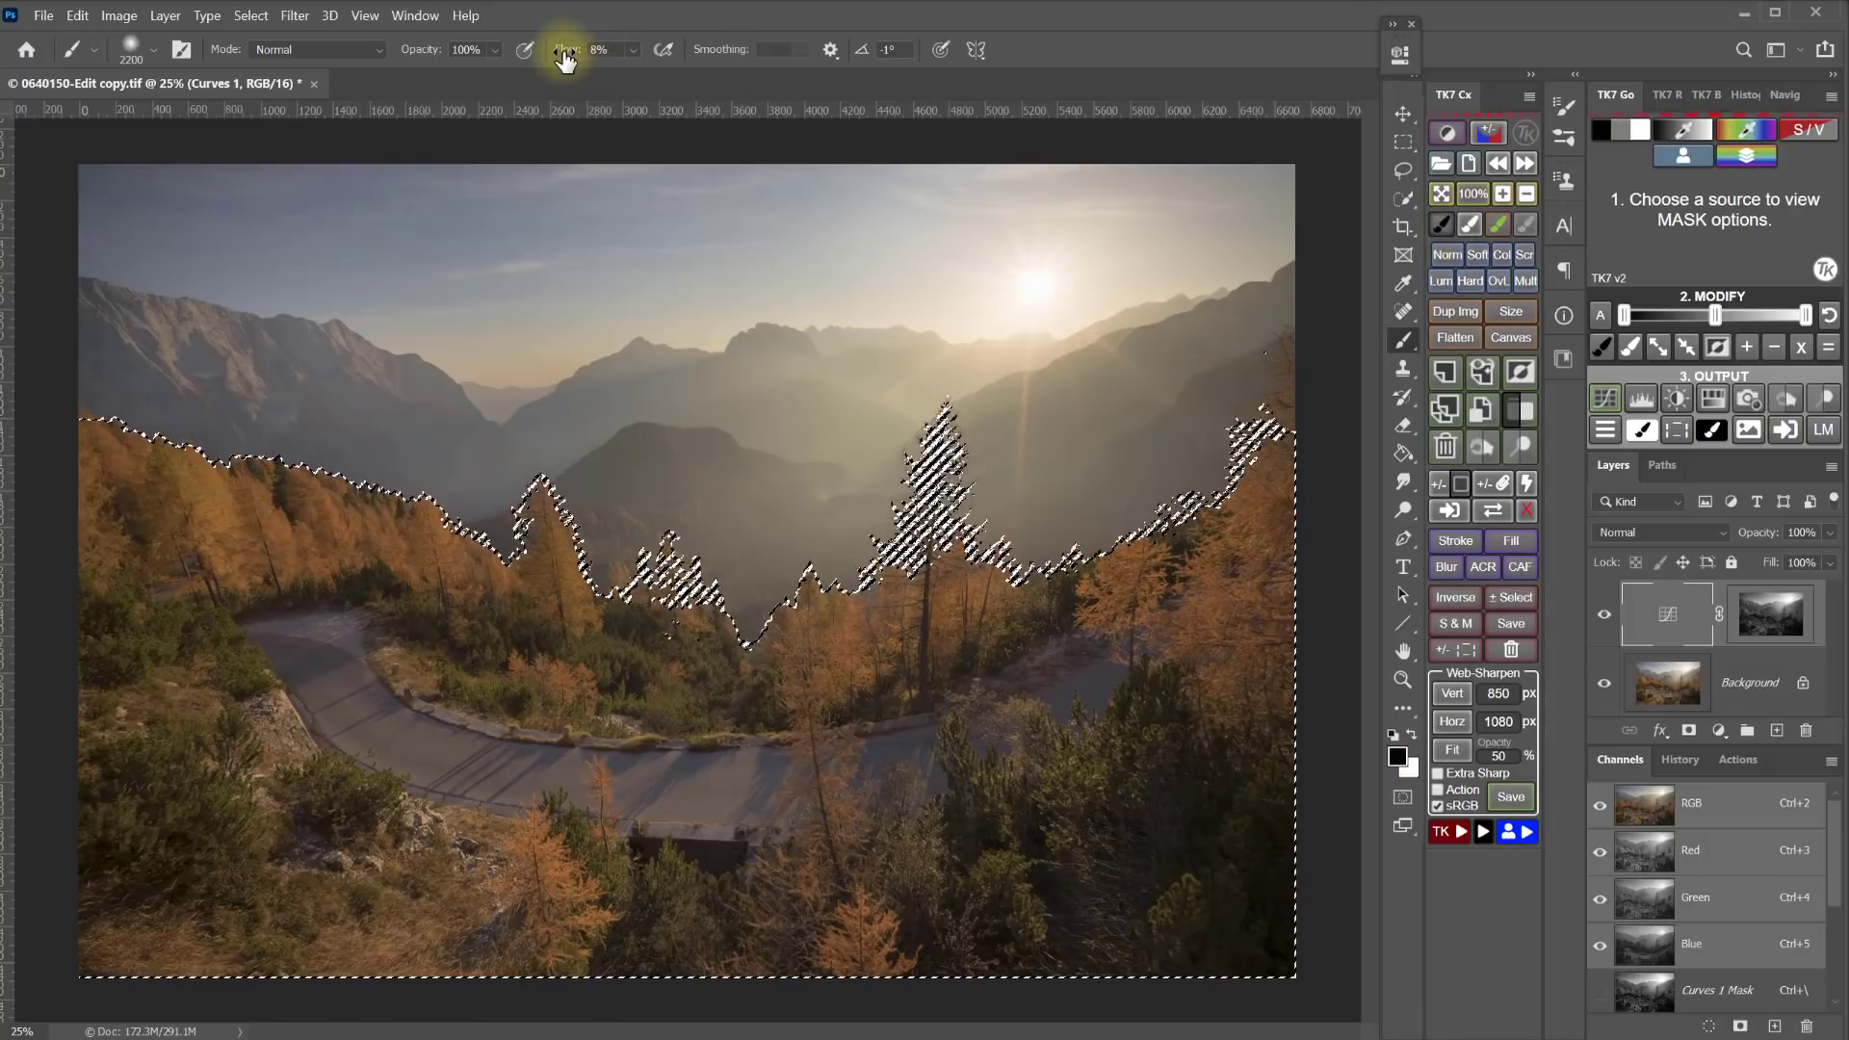
left_click_drag(564, 60, 660, 43)
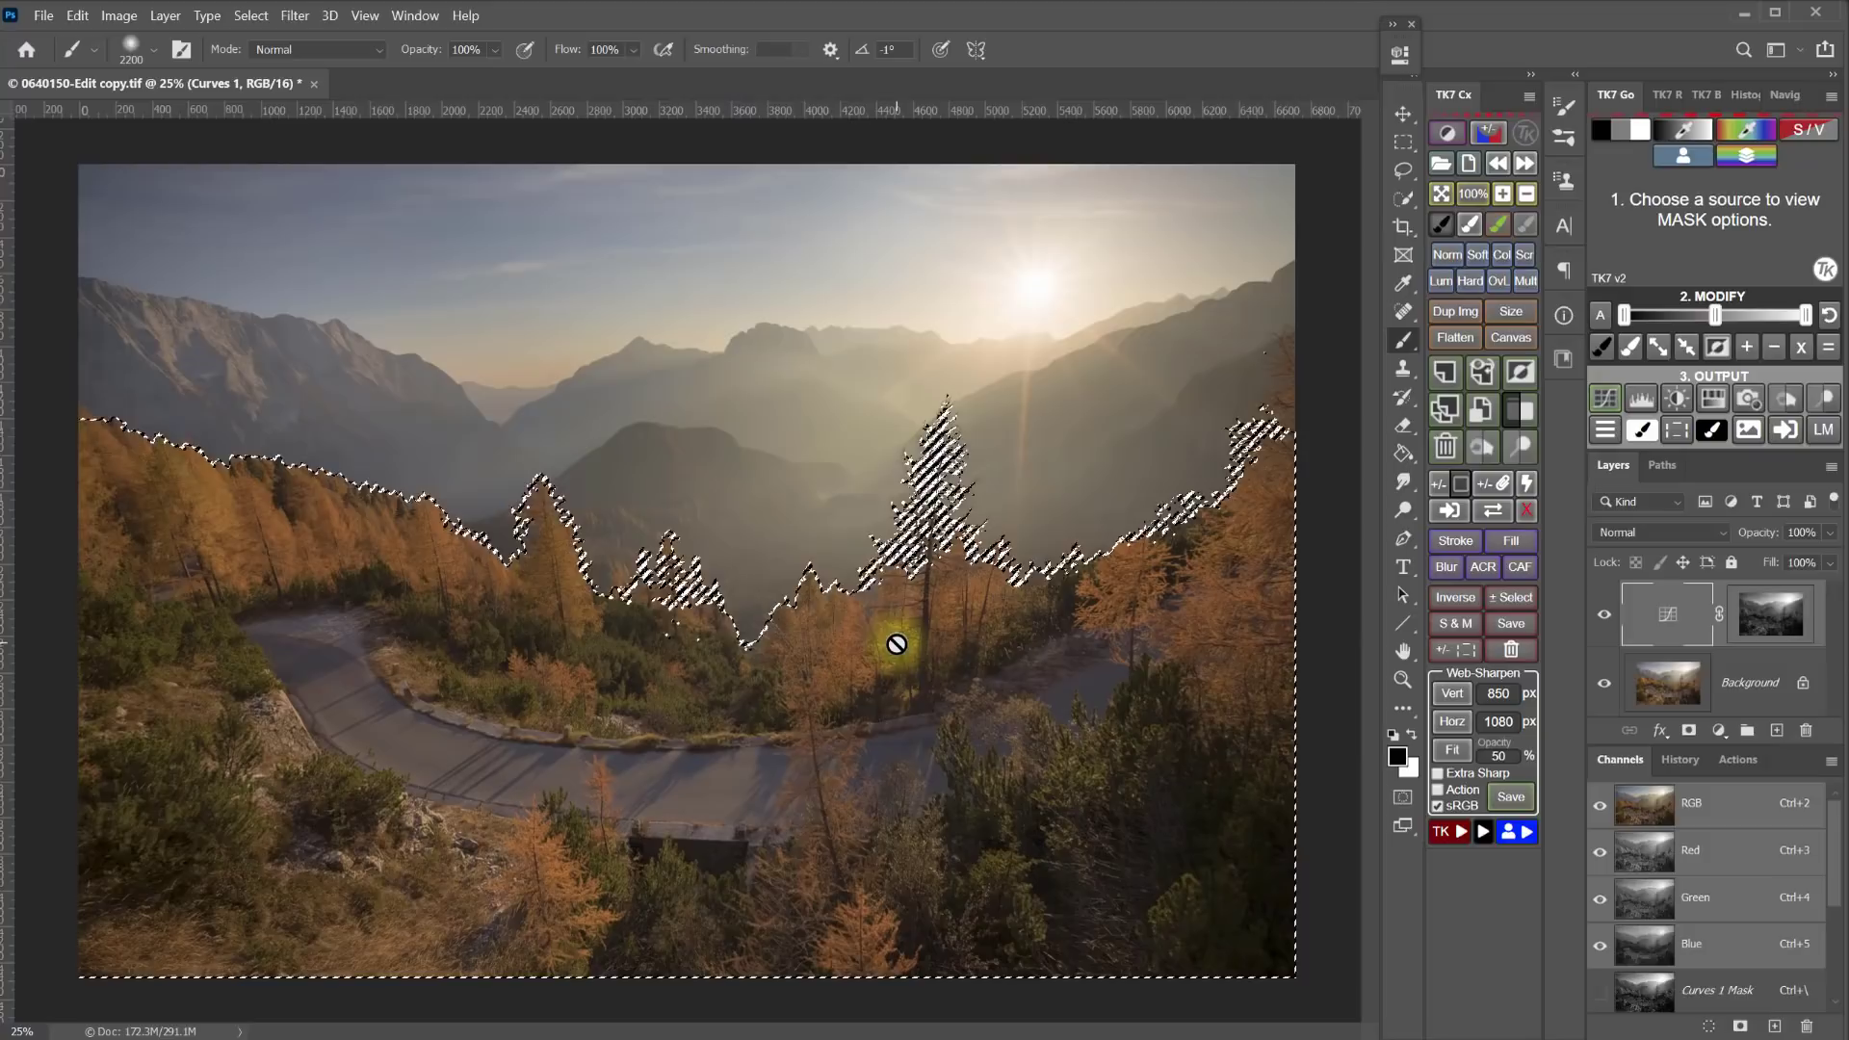
left_click(1783, 626)
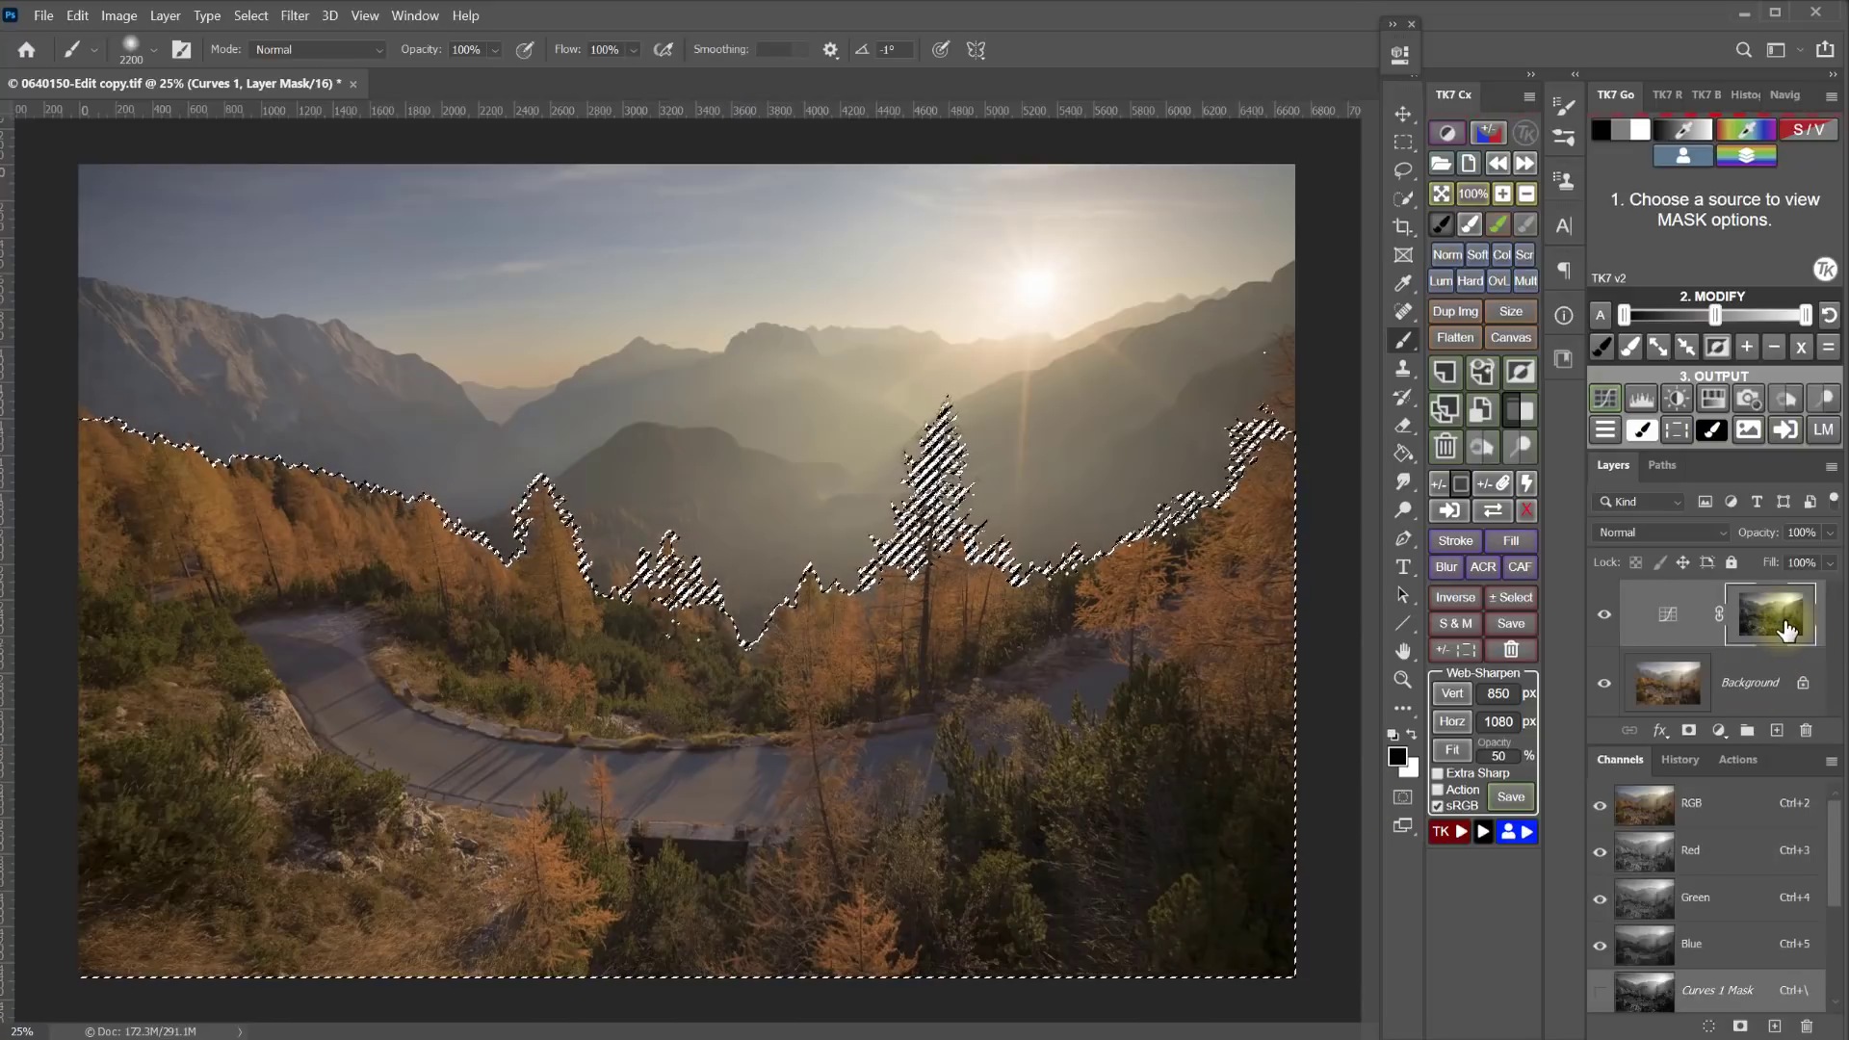
left_click(1450, 649)
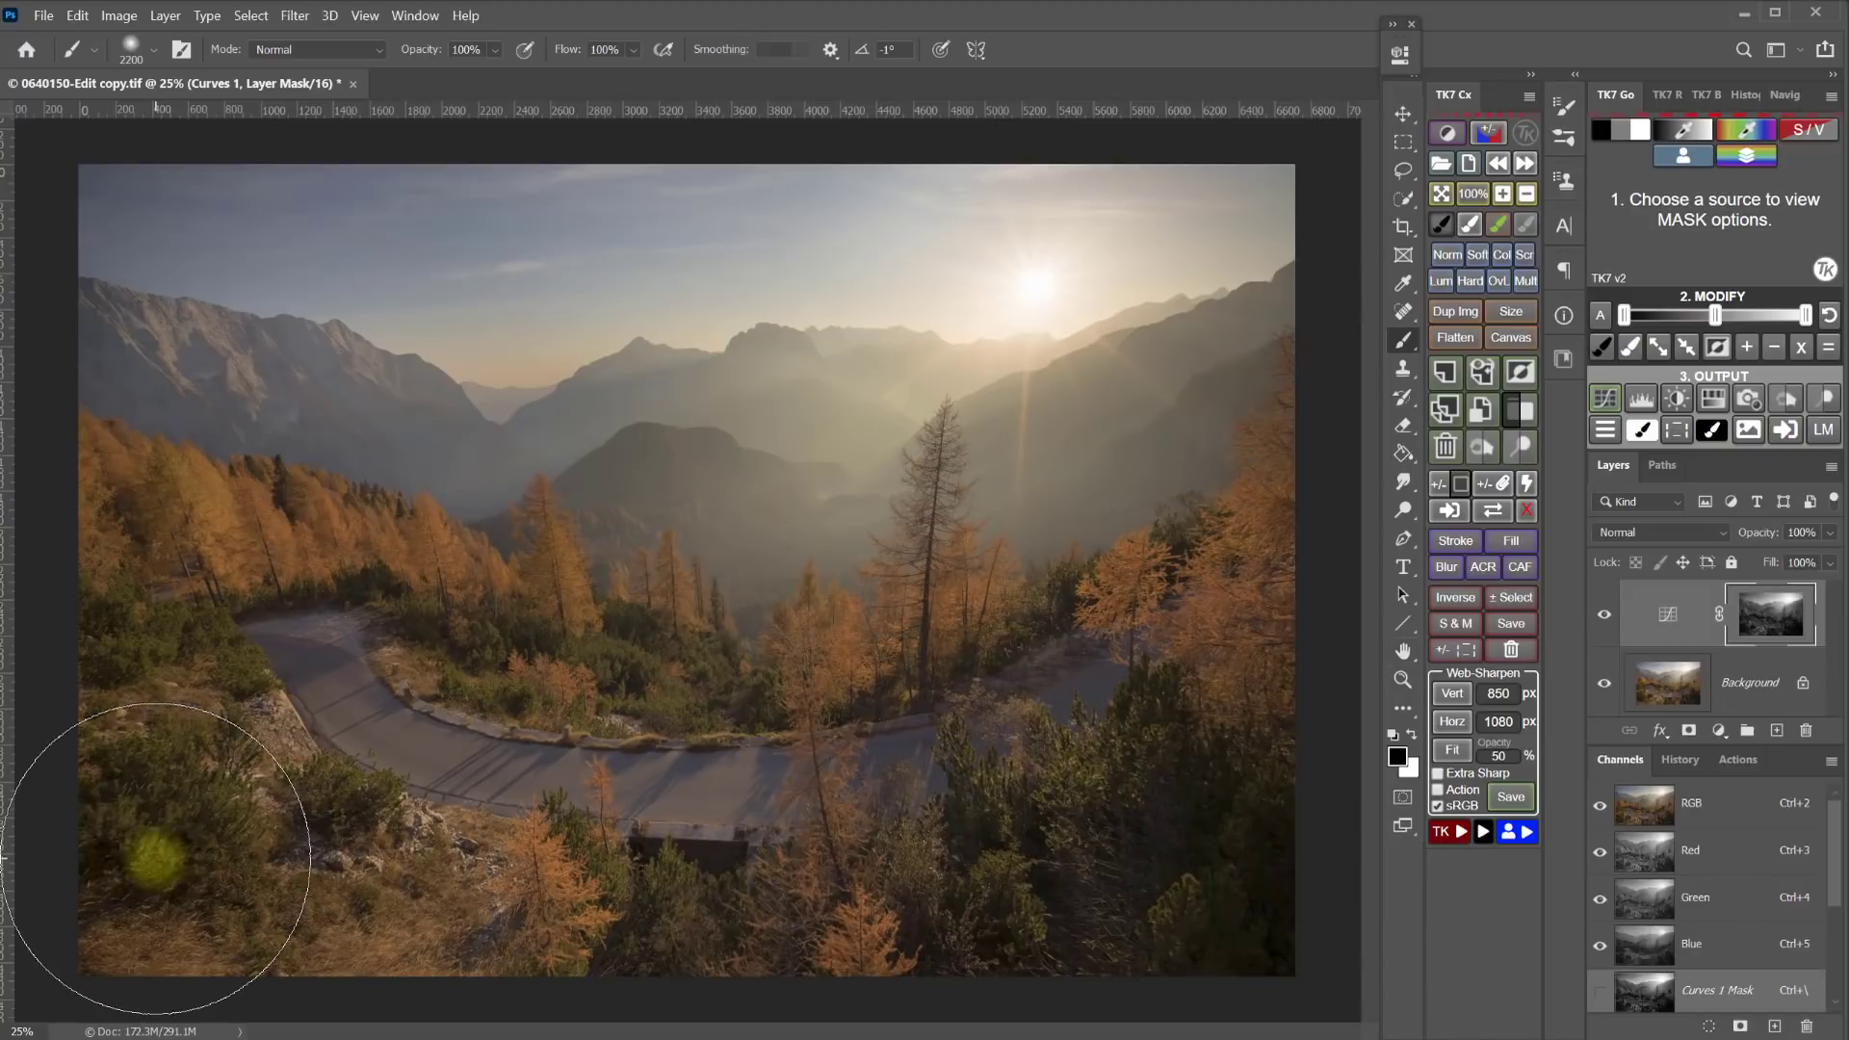
mouse_move(155, 857)
left_mouse_down()
mouse_move(1008, 876)
mouse_move(1302, 763)
mouse_move(984, 779)
mouse_move(105, 620)
mouse_move(42, 574)
mouse_move(300, 611)
mouse_move(909, 628)
mouse_move(1239, 496)
mouse_move(1225, 556)
mouse_move(957, 509)
mouse_move(838, 628)
mouse_move(910, 537)
mouse_move(832, 531)
mouse_move(779, 651)
mouse_move(183, 532)
mouse_move(181, 722)
mouse_move(831, 895)
mouse_move(1264, 682)
mouse_move(1192, 811)
mouse_move(1275, 821)
left_mouse_up()
- Inspect the Curves 1 mask alone, then toggle the adjustment to compare, ending hidden
left_click(1770, 621)
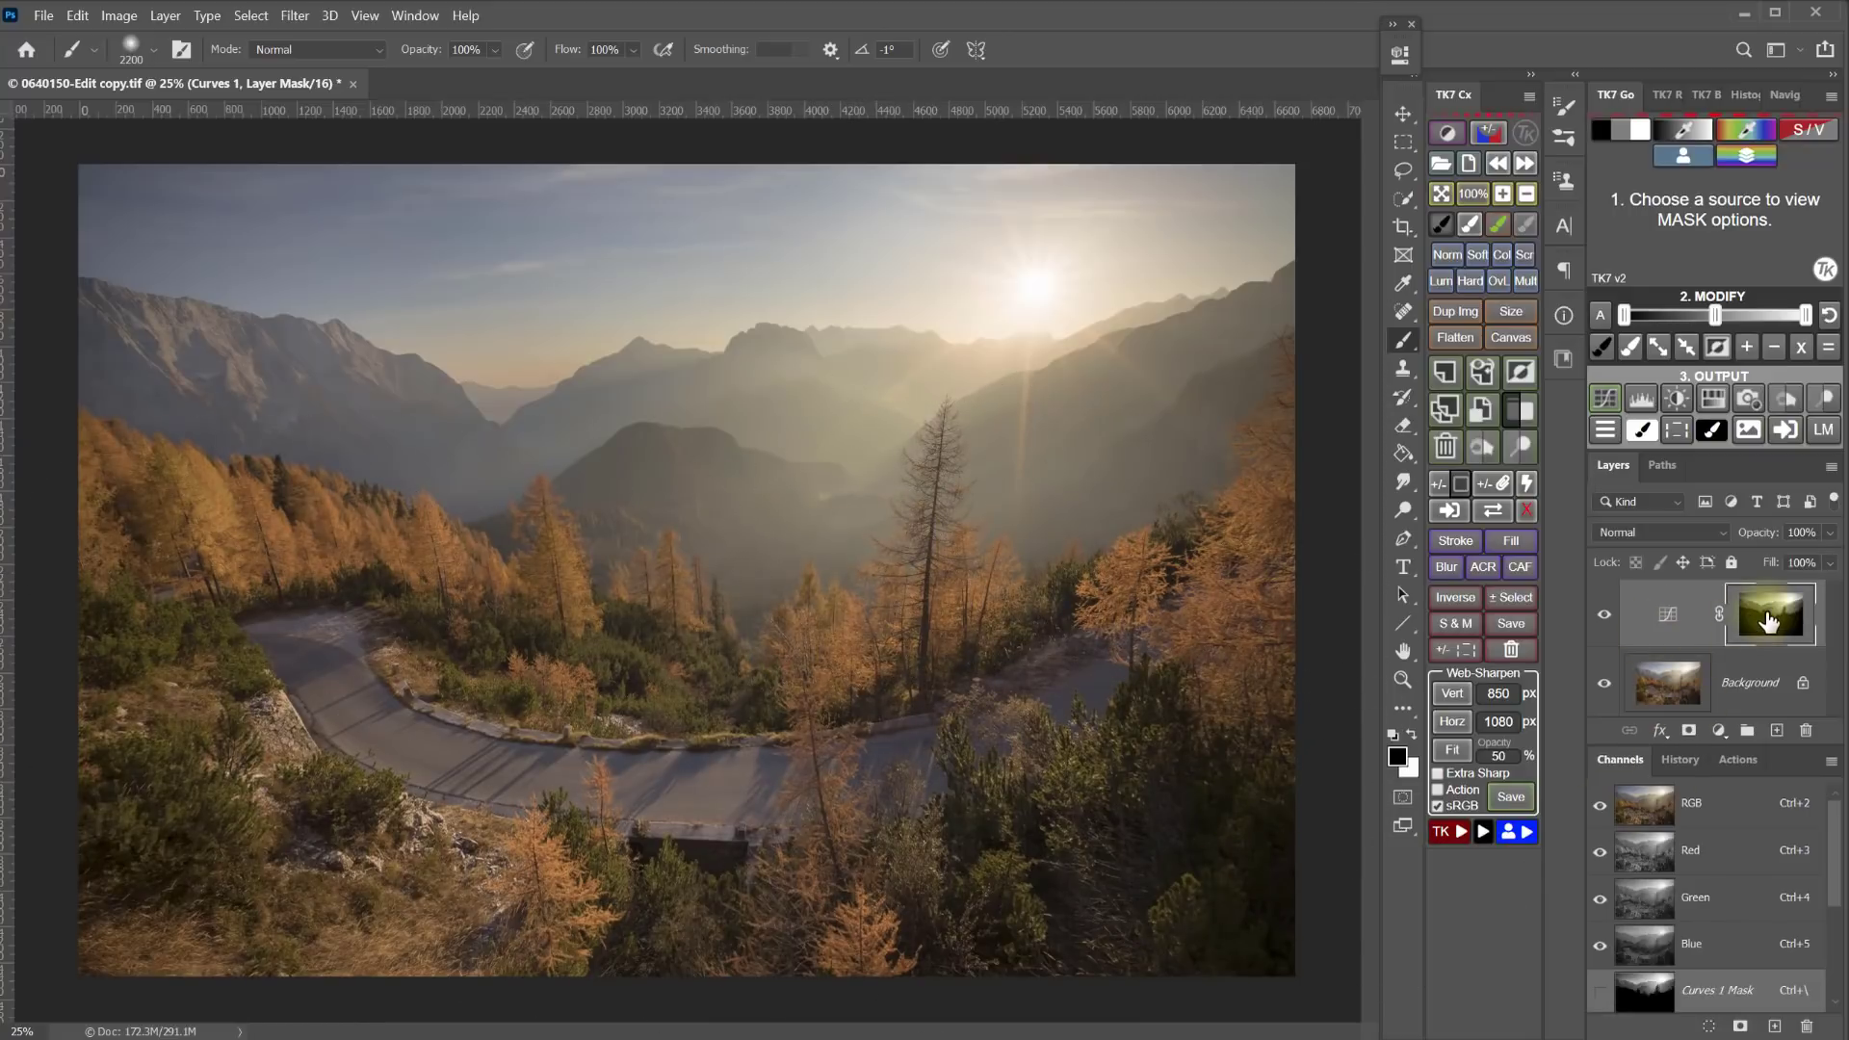
left_click(1494, 512)
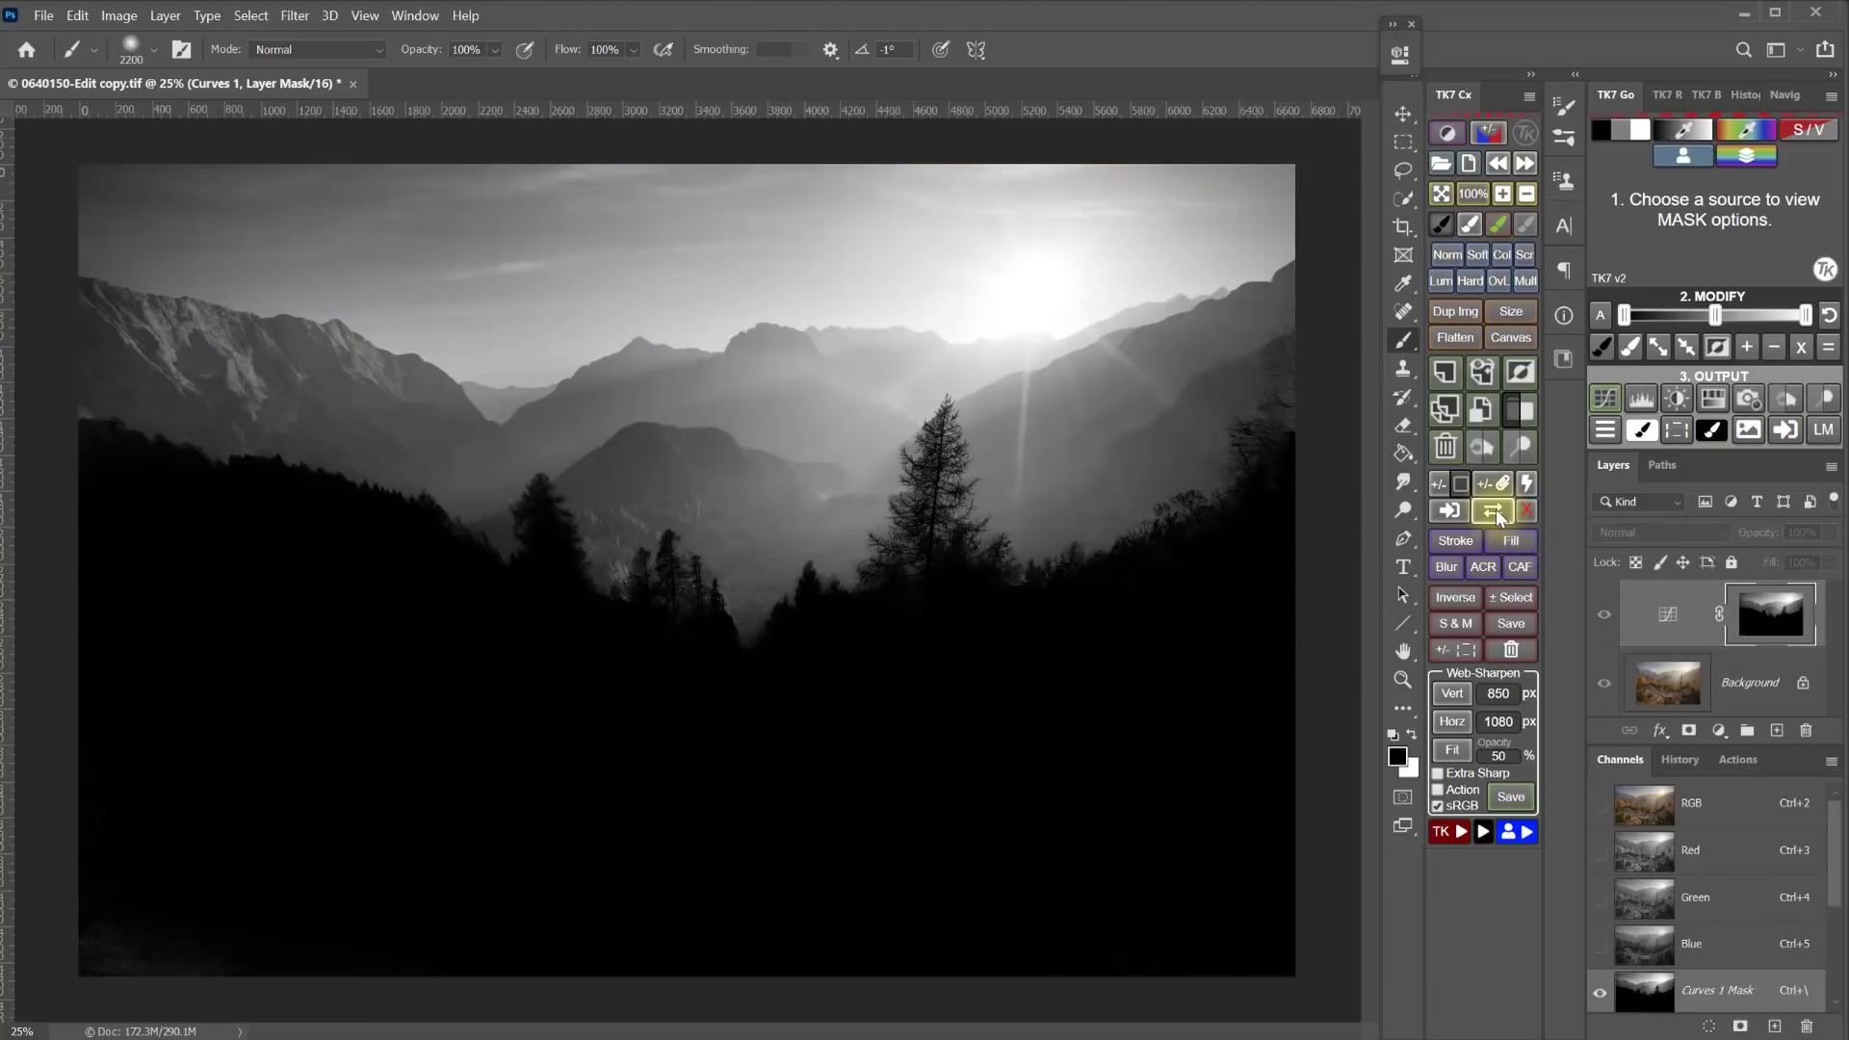
left_click(1494, 512)
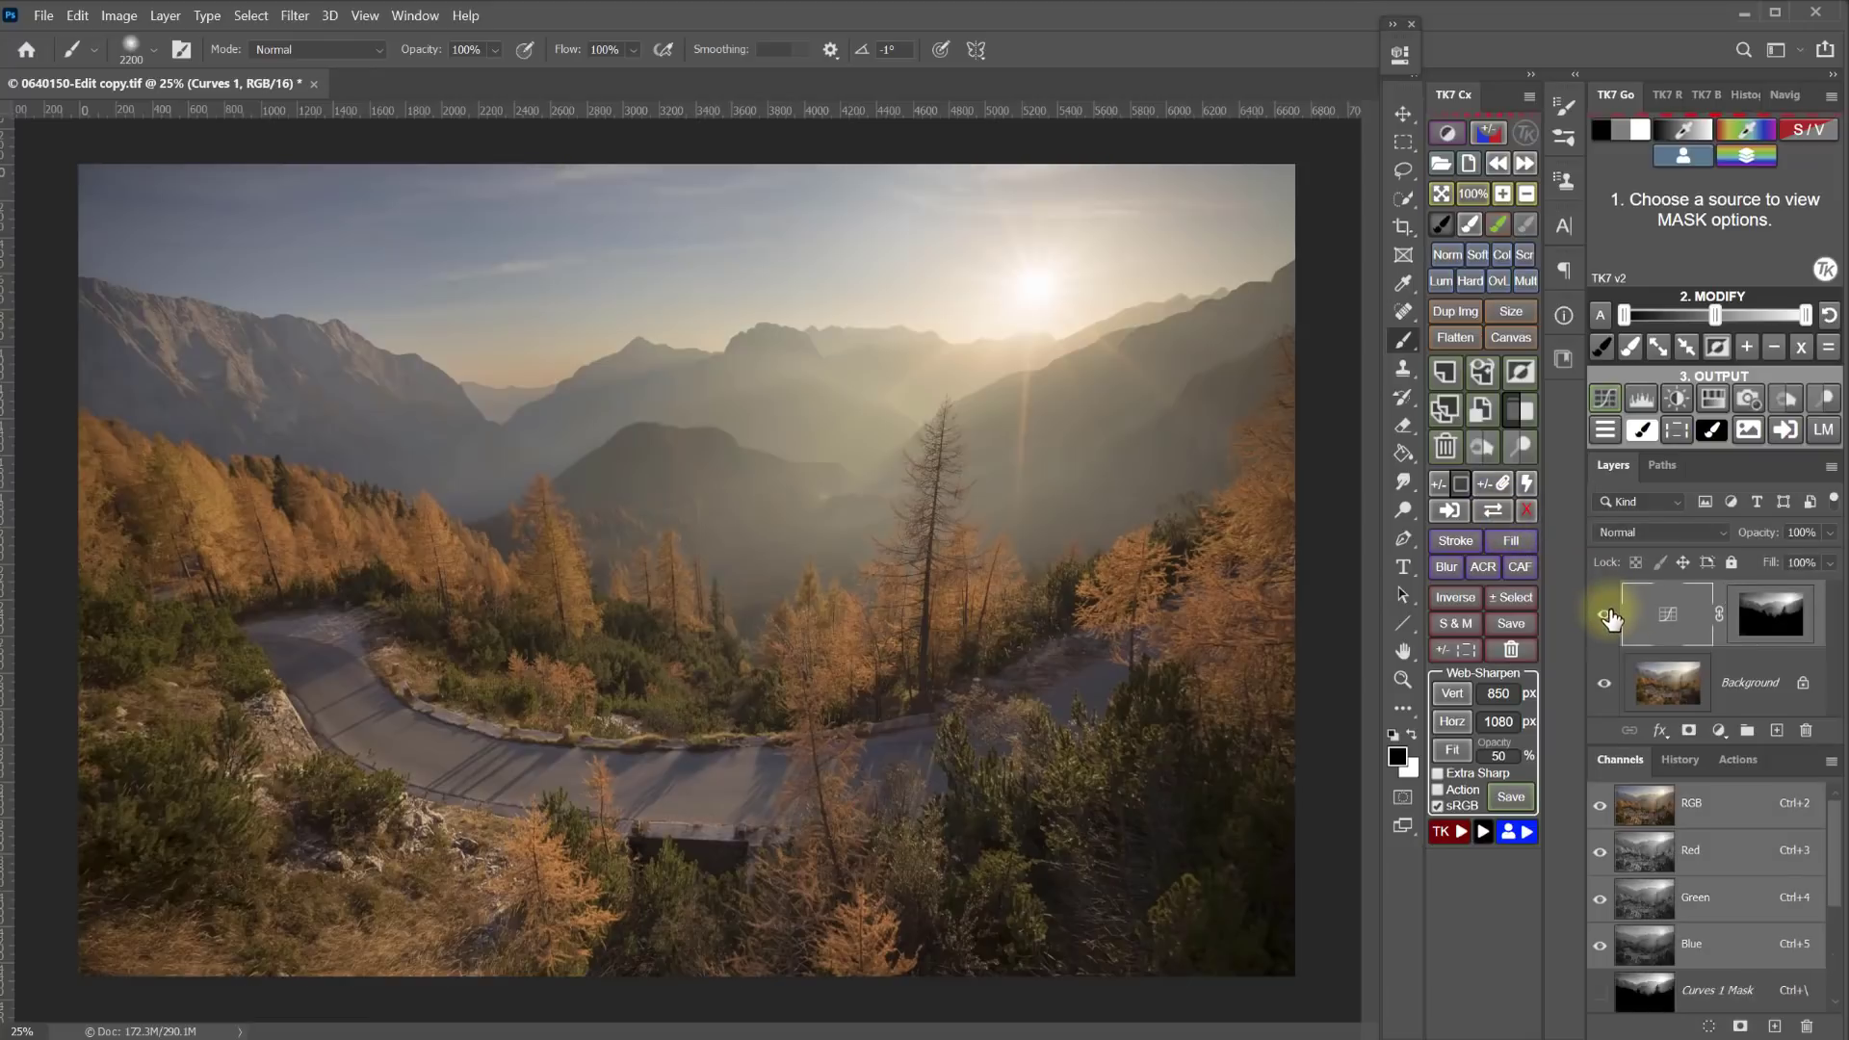
left_click(1604, 614)
left_click(1604, 614)
left_click(1606, 617)
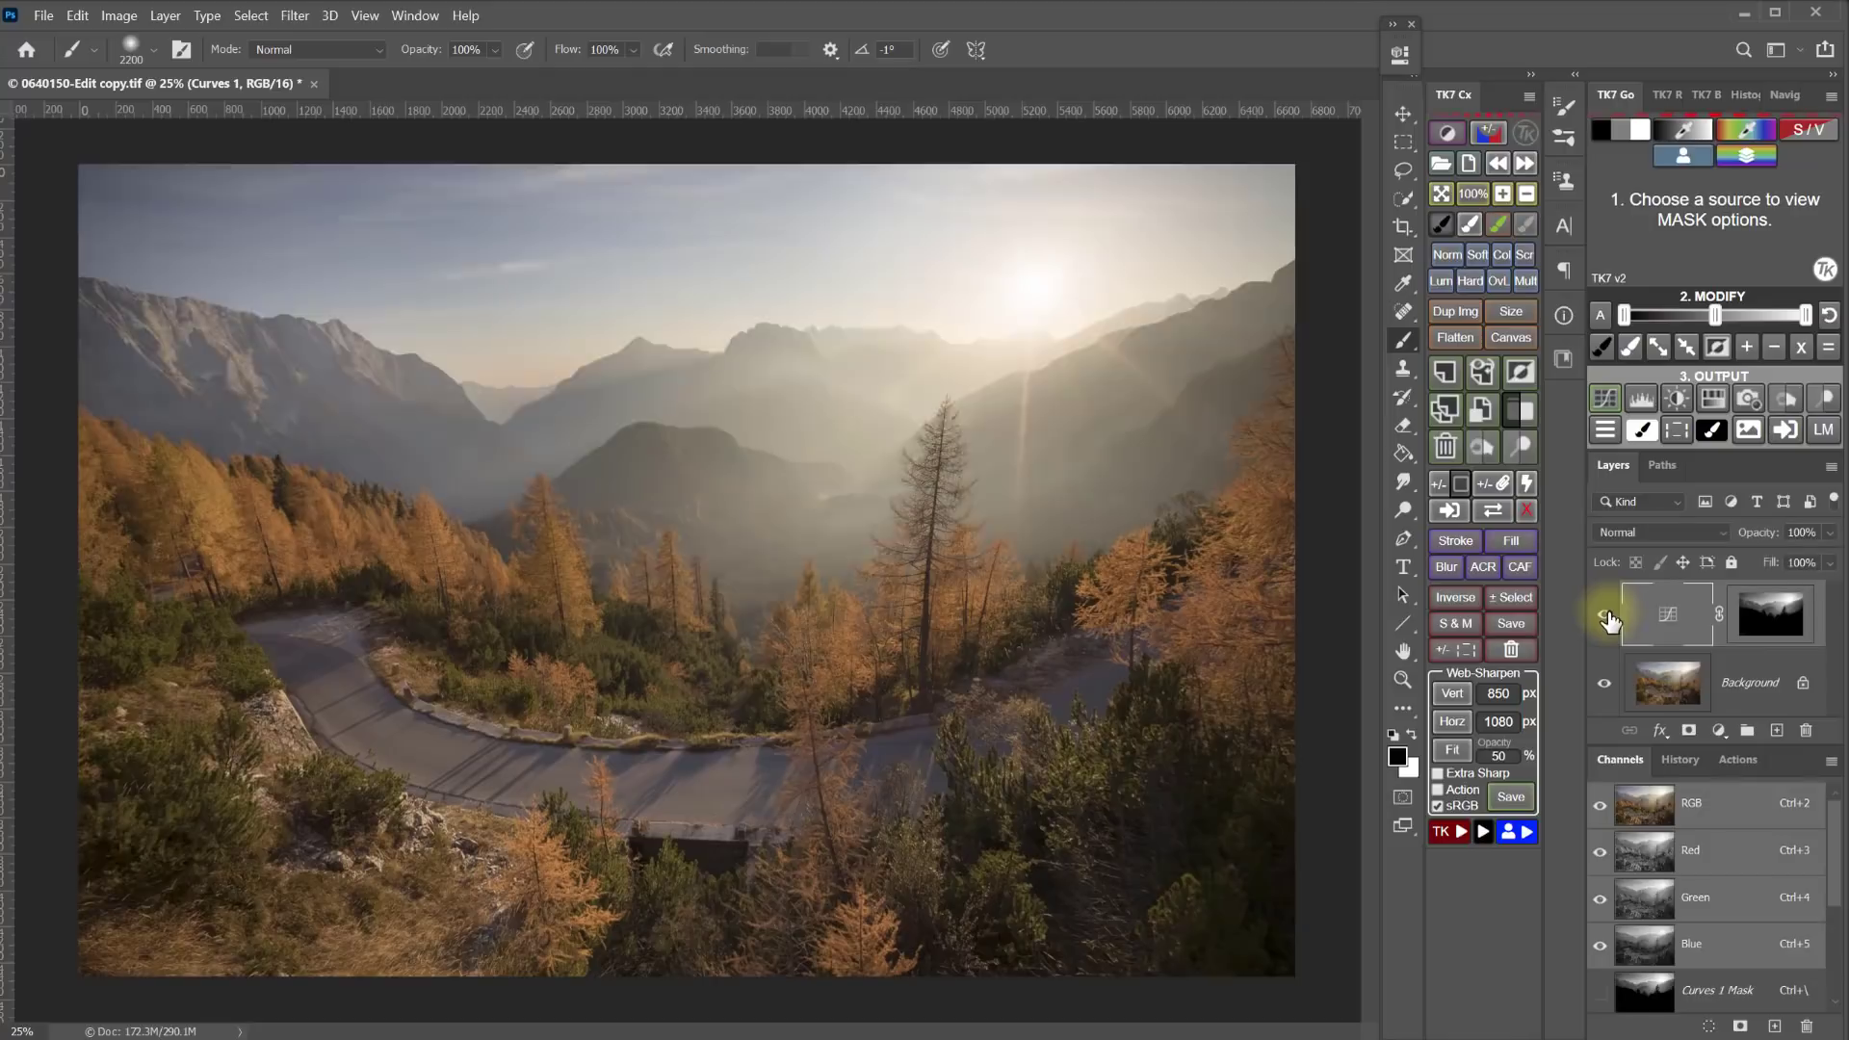
- Turn Curves 1 back on and sample the warm sunlit sky as the foreground colour
left_click(1606, 617)
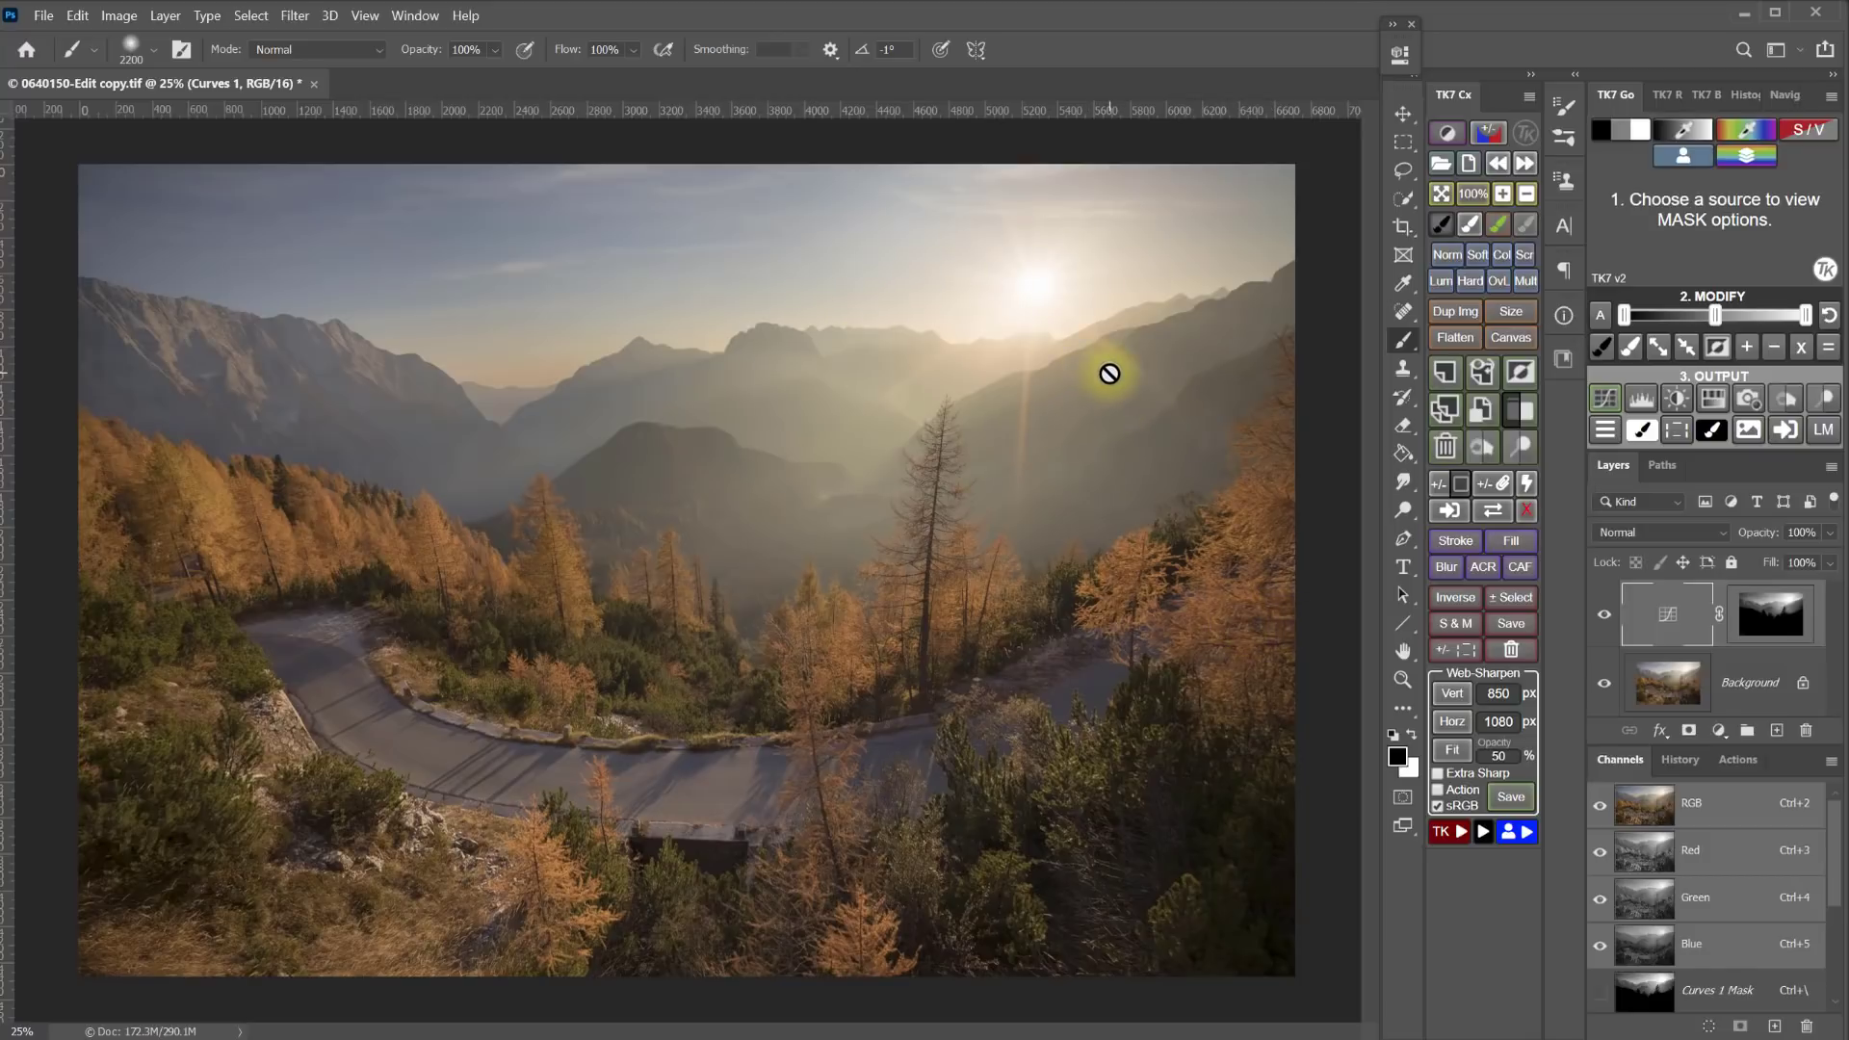
left_click(1746, 138)
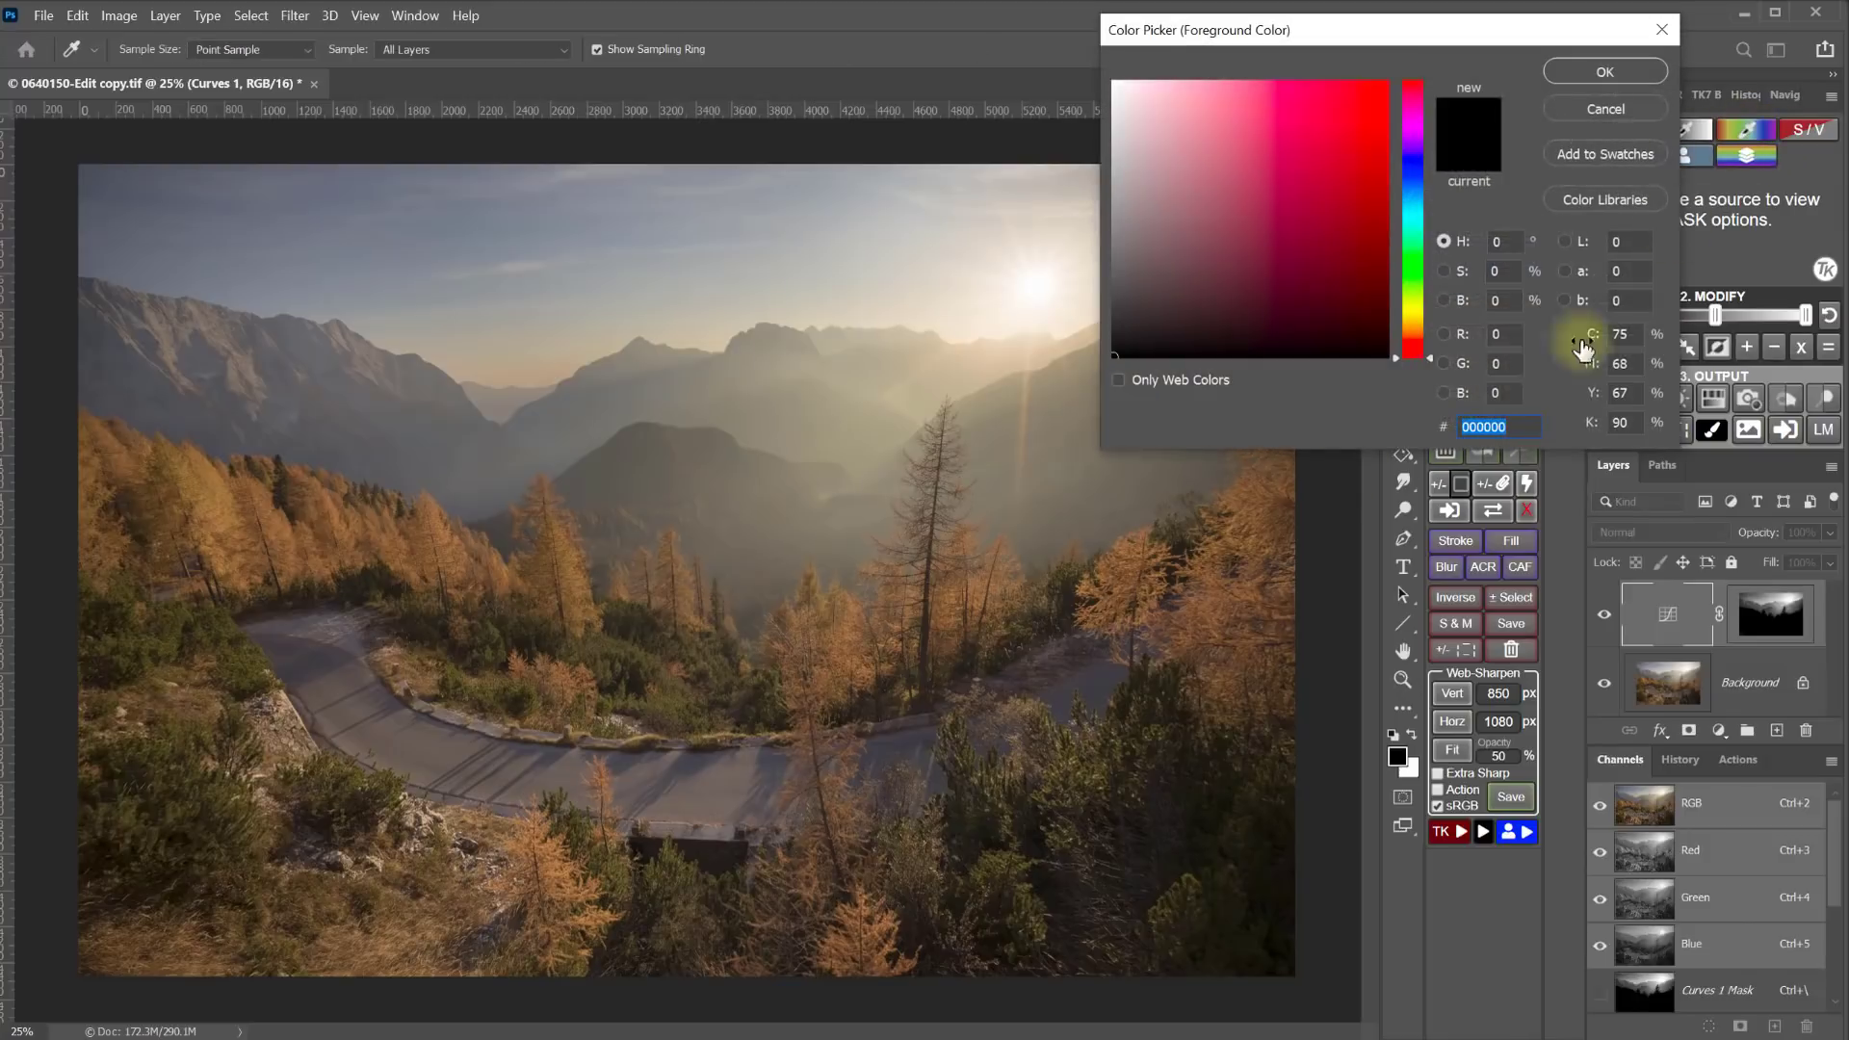
left_click(915, 306)
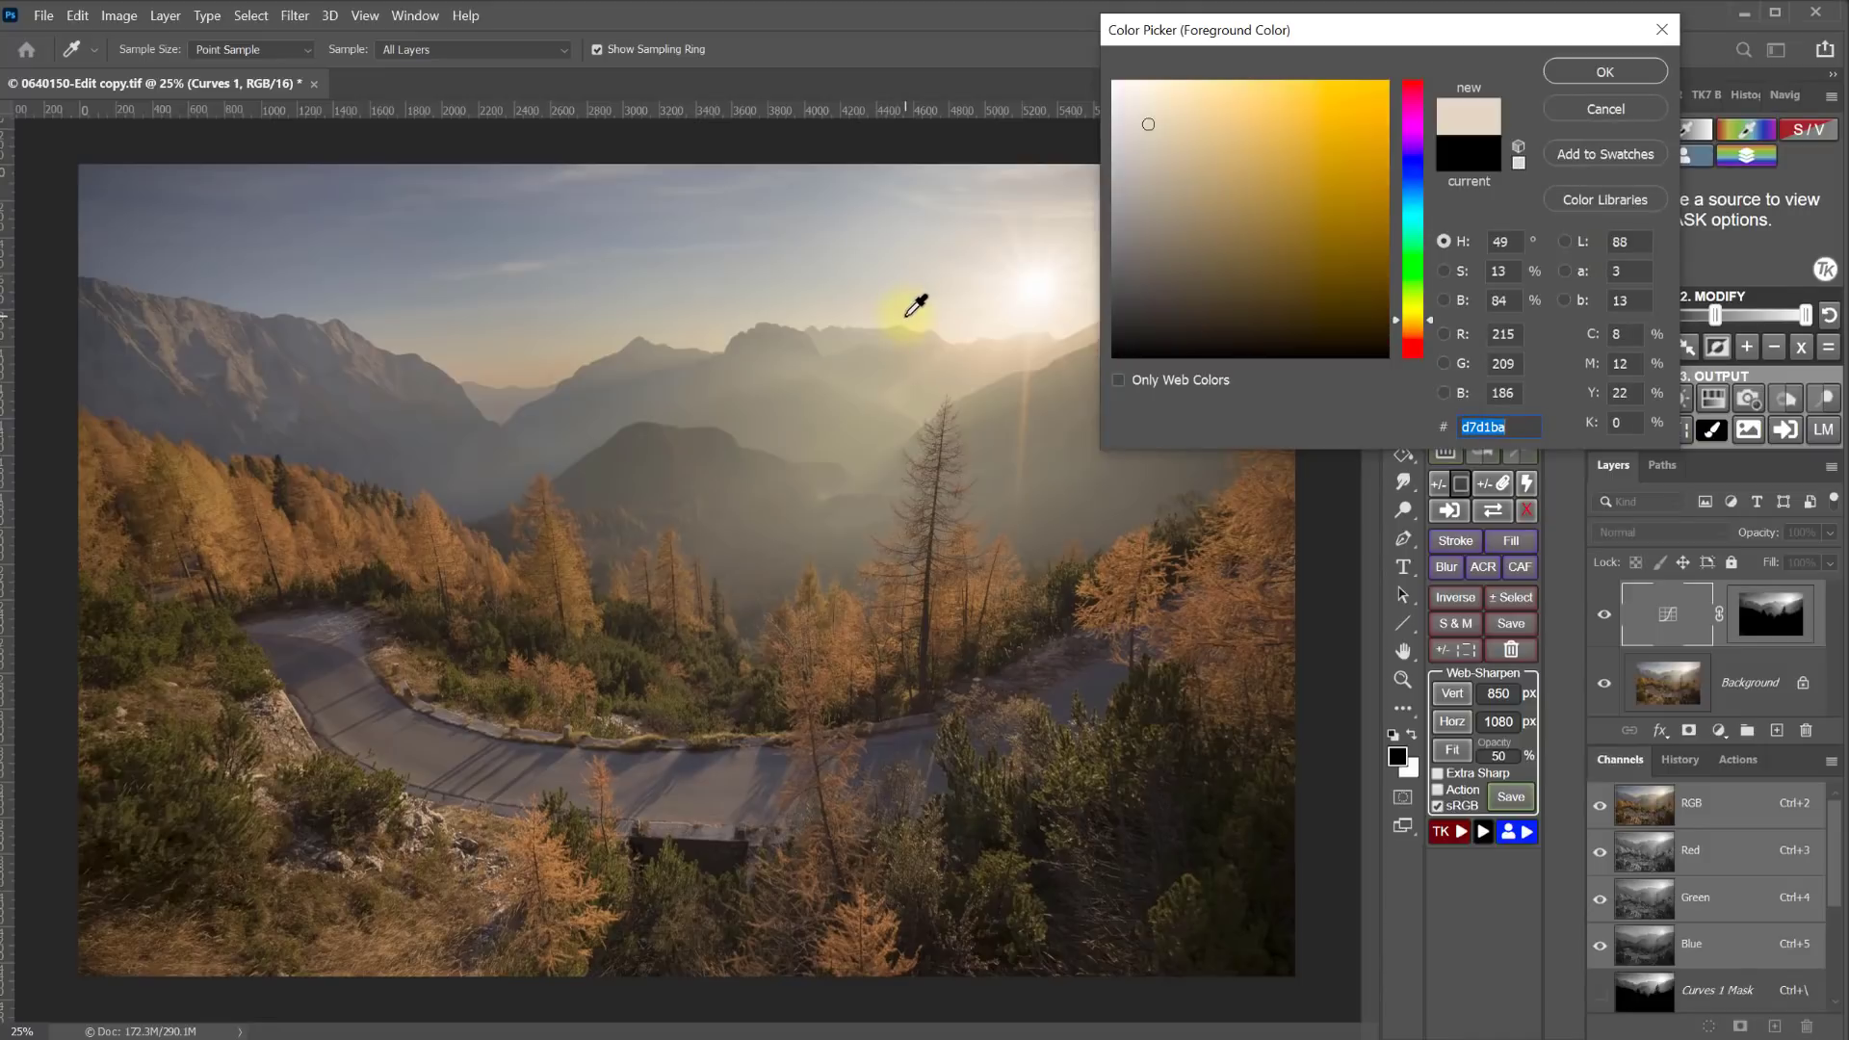
left_click(1605, 72)
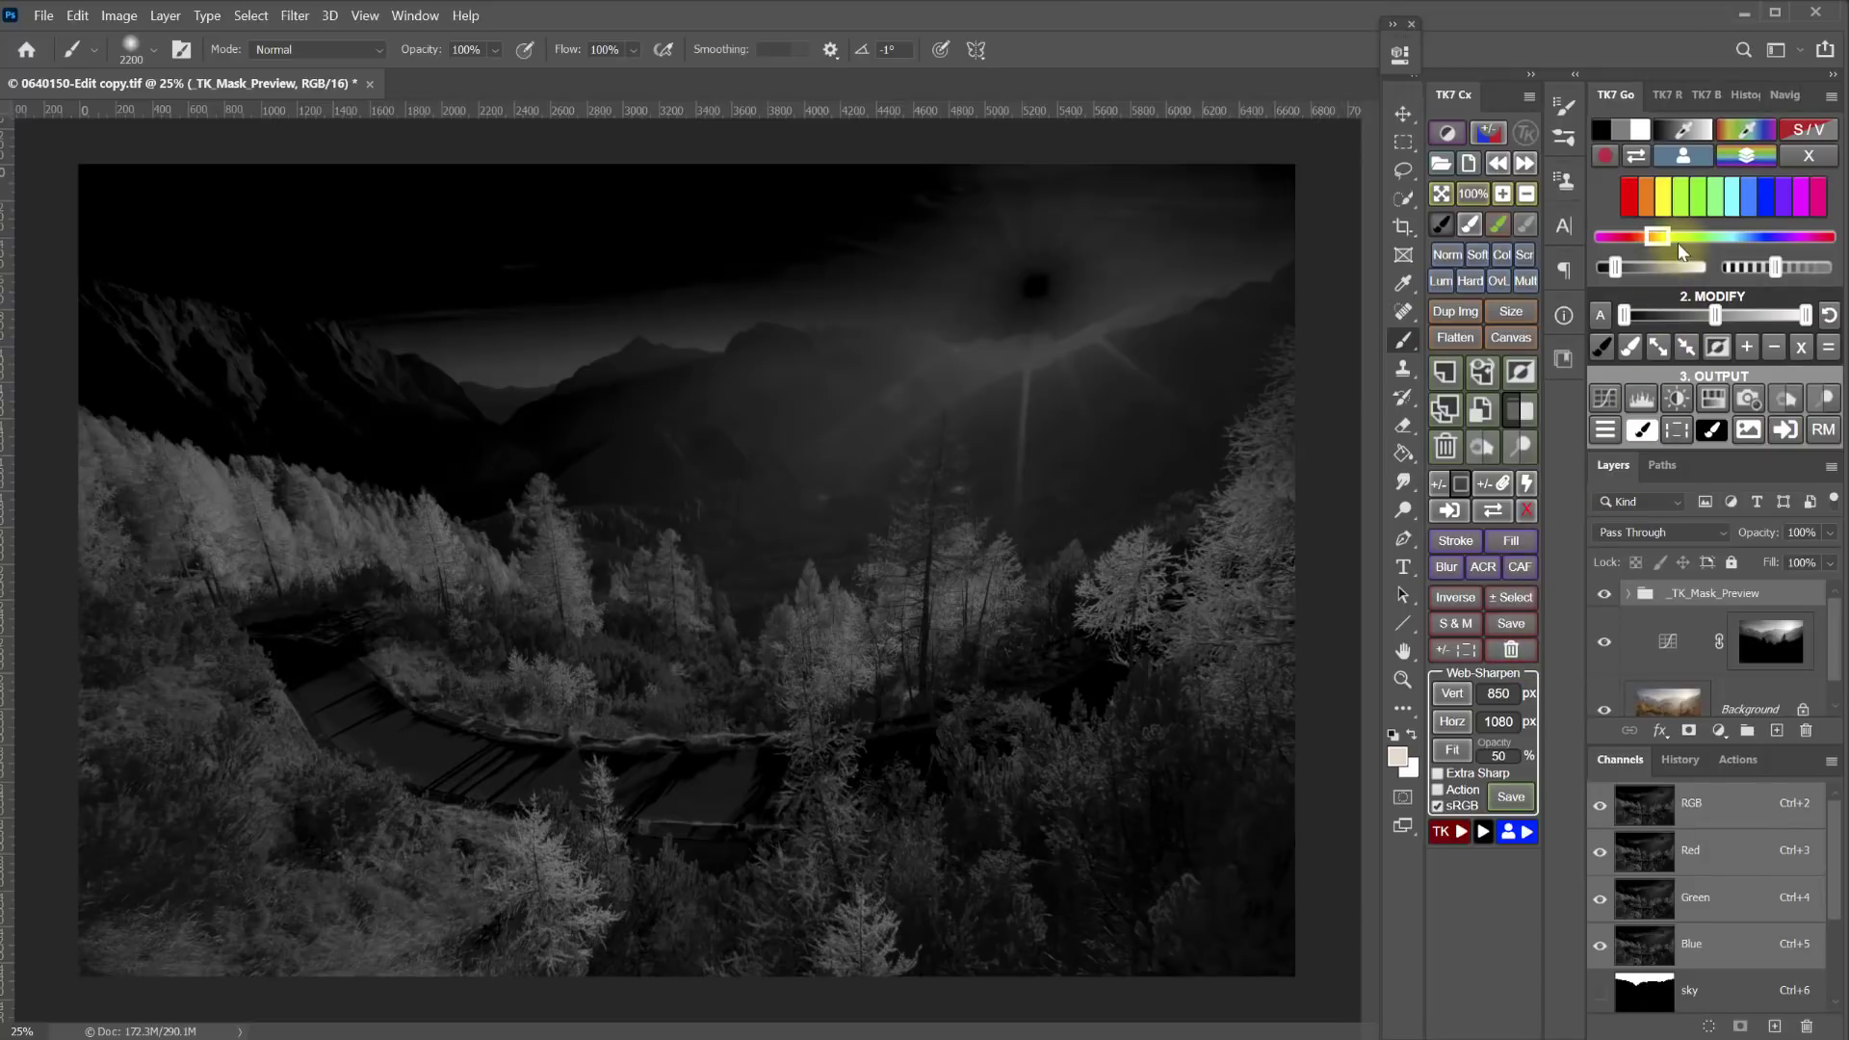
- Slide the TK7 range control right so larches and sunlit sky turn brighter
left_click_drag(1643, 275, 1667, 273)
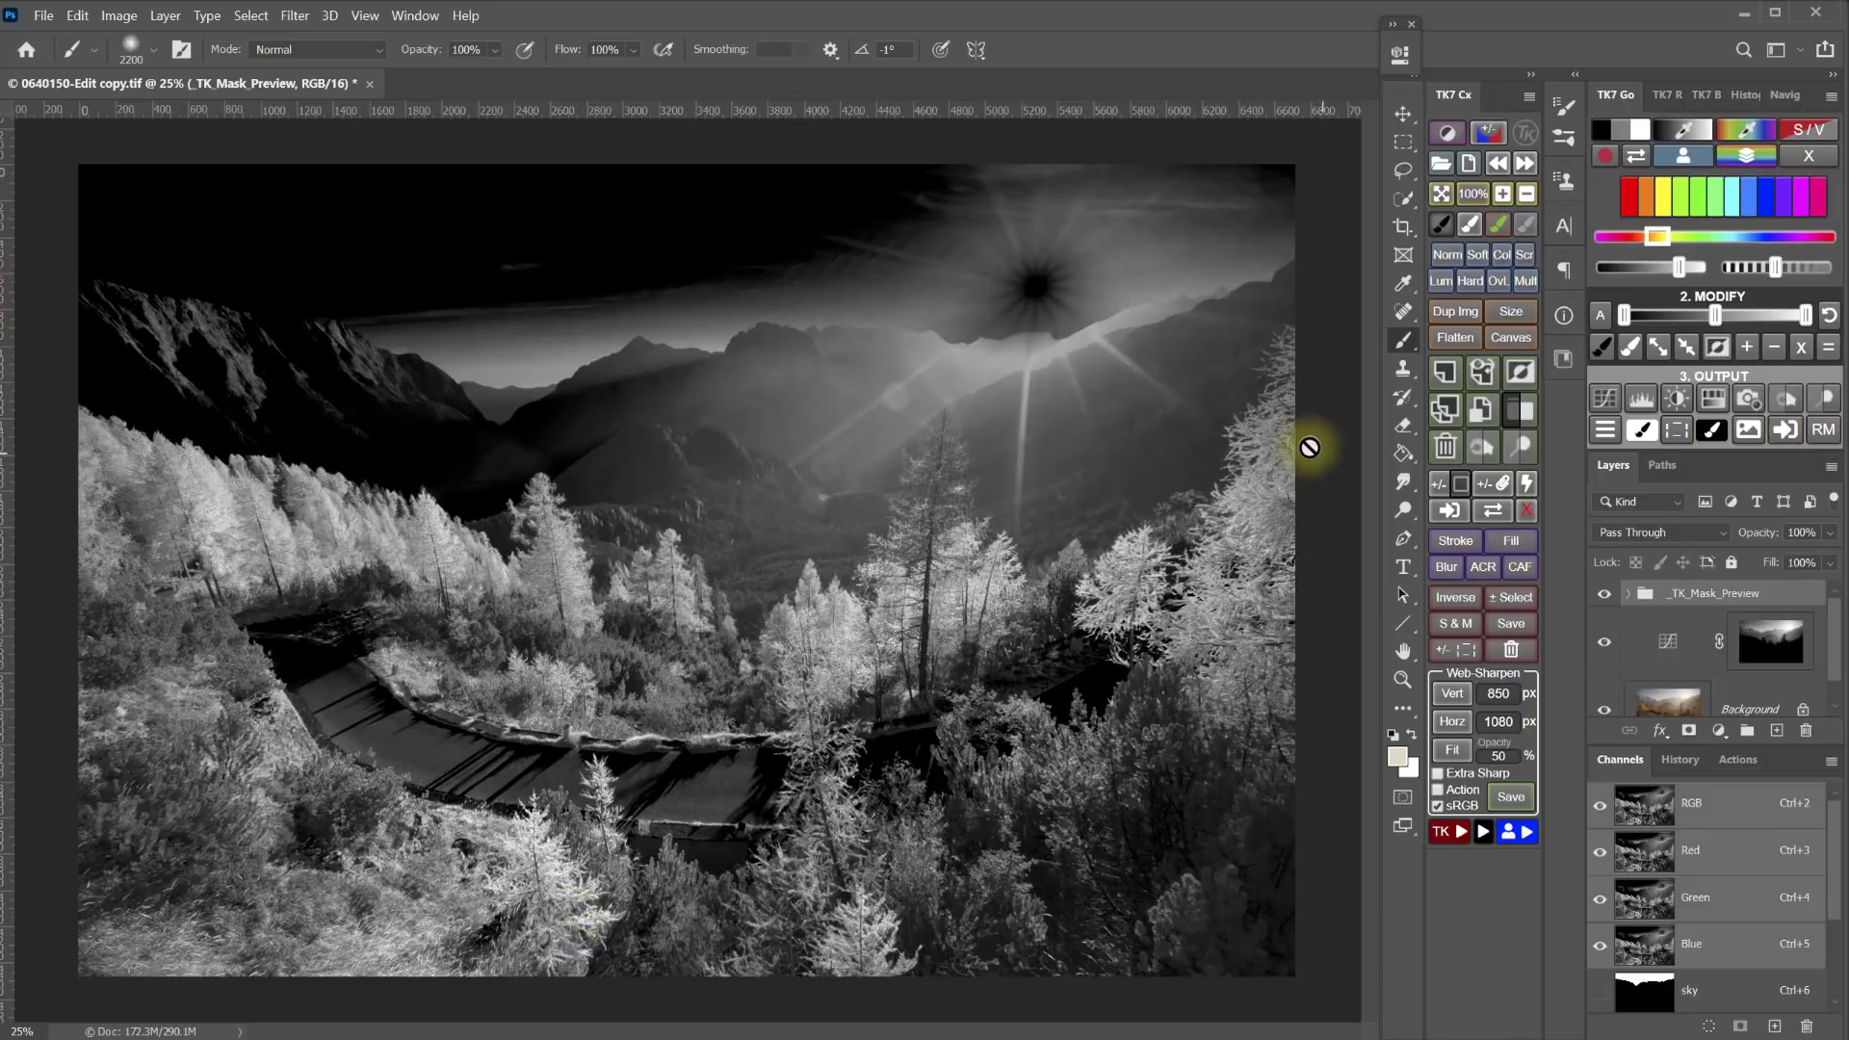
- Resample a sky tone, expand the mask's bright areas twice and adjust its midtone level
left_click(1677, 129)
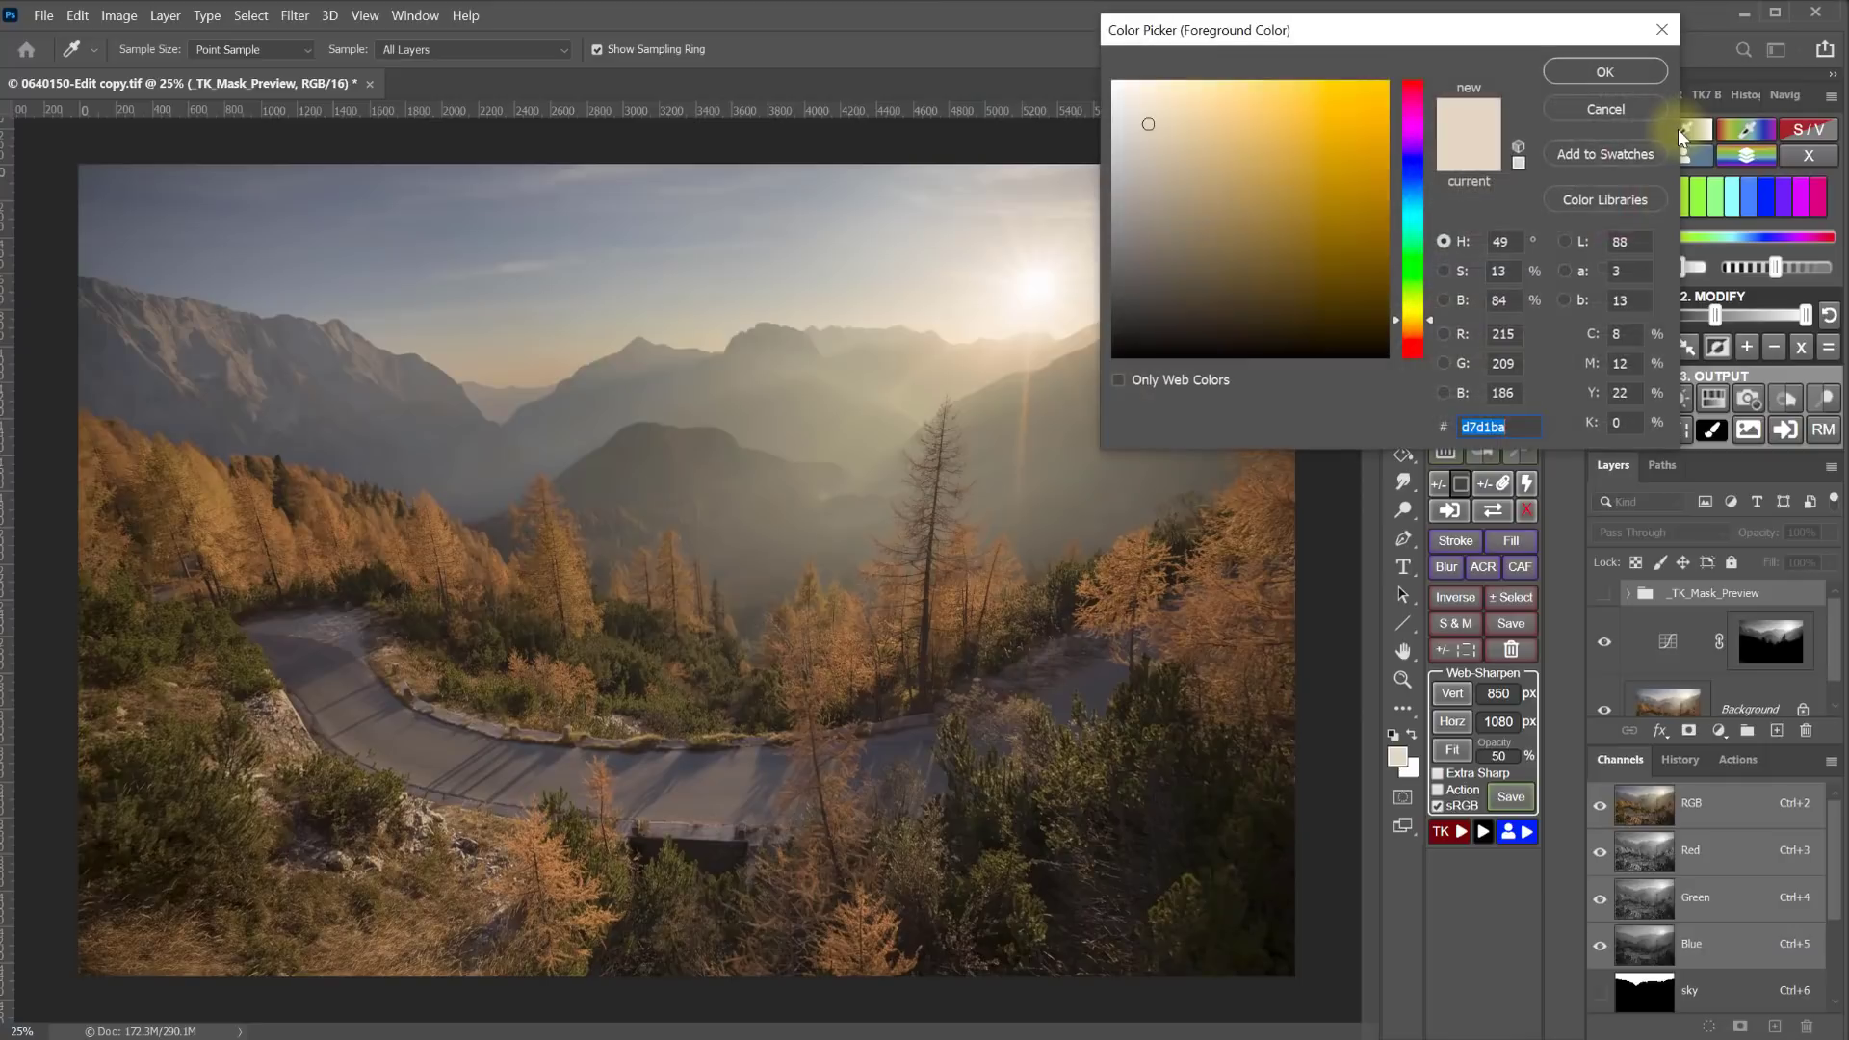
left_click(910, 284)
left_click(1610, 71)
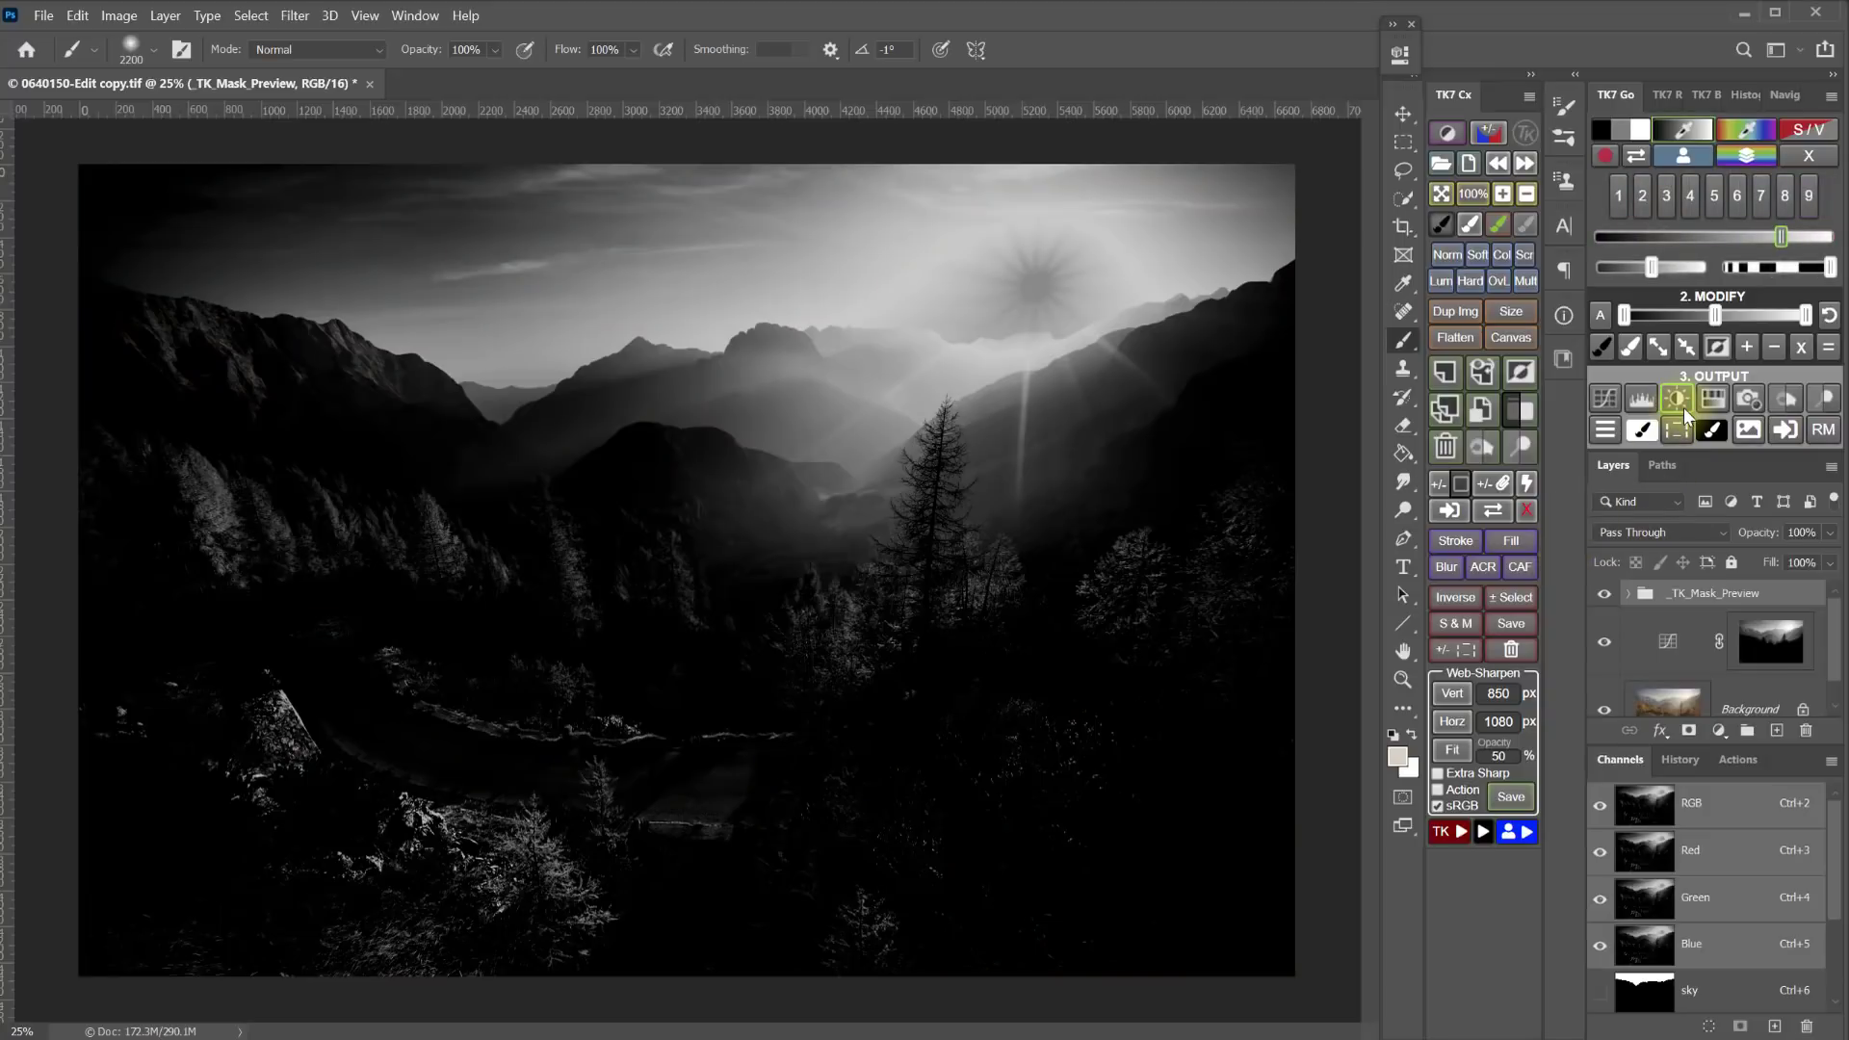
left_click(1655, 348)
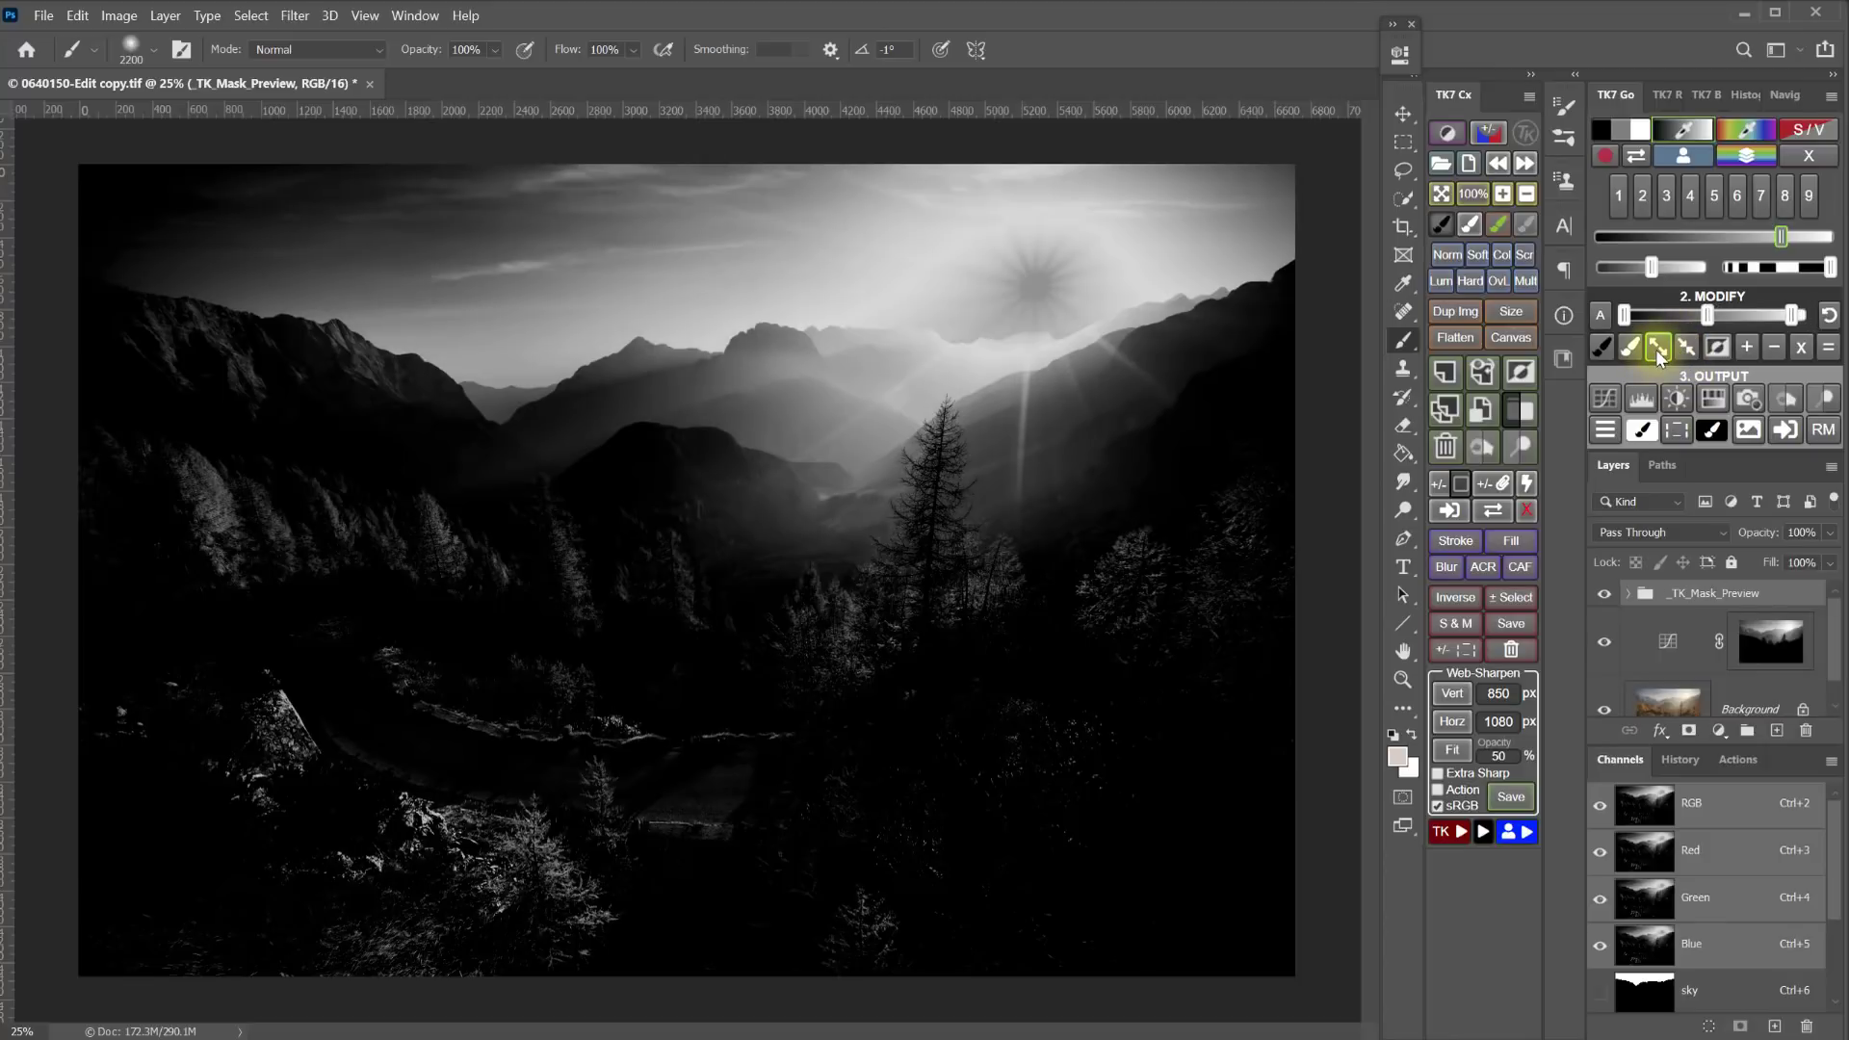
left_click(1655, 349)
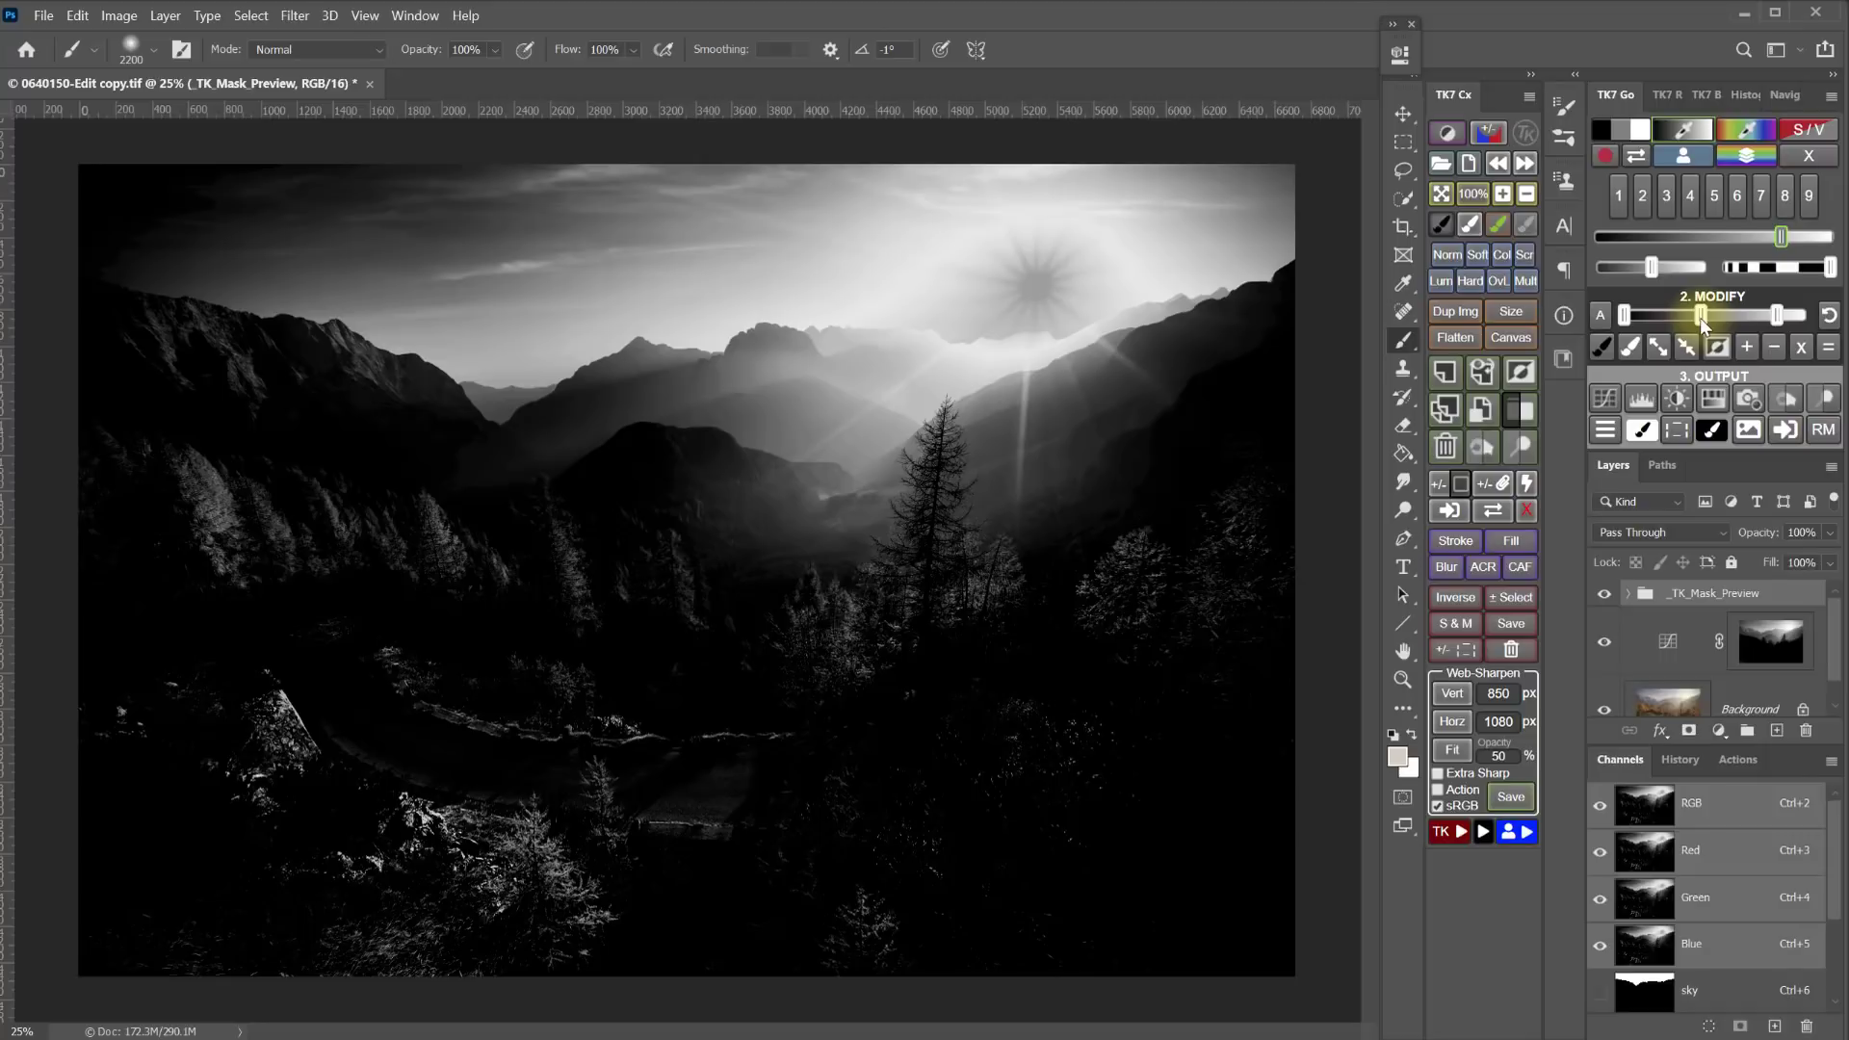
left_click_drag(1700, 317, 1684, 324)
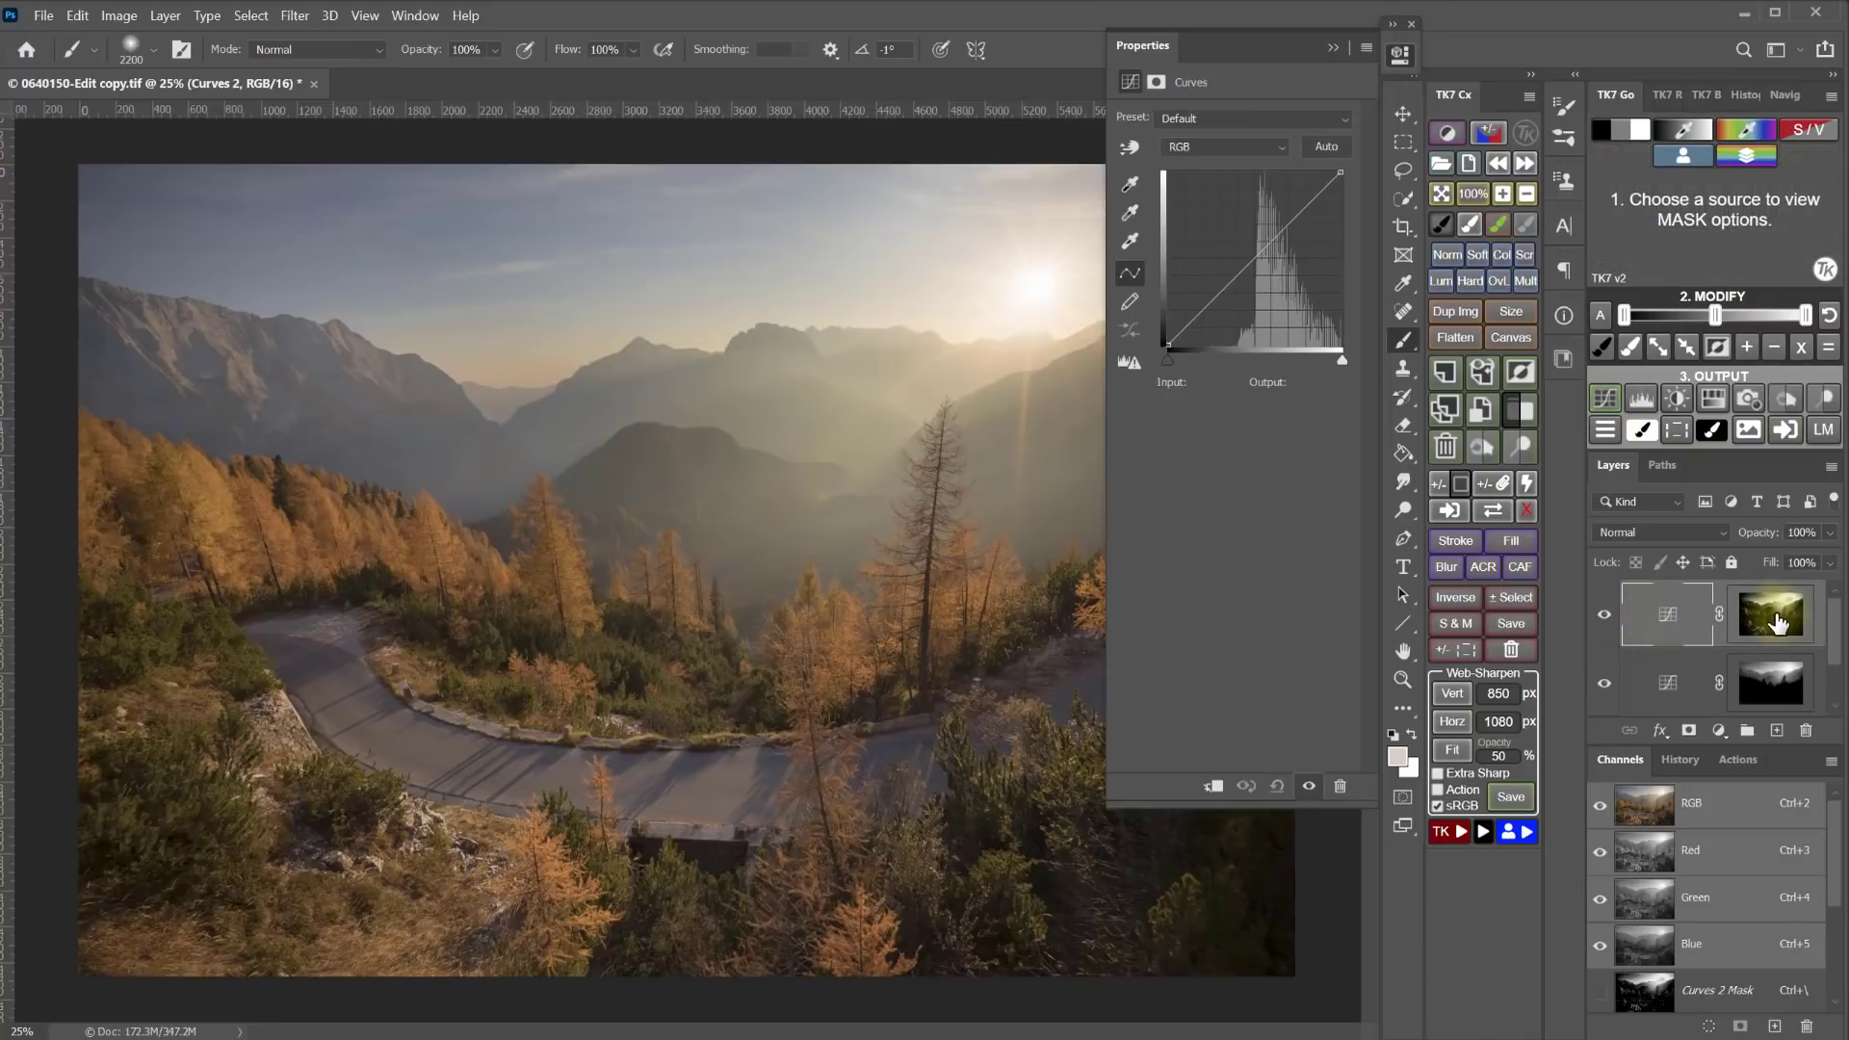
- On Curves 2, raise Red in the bright sky and lower it in the darker mountains
left_click(1219, 152)
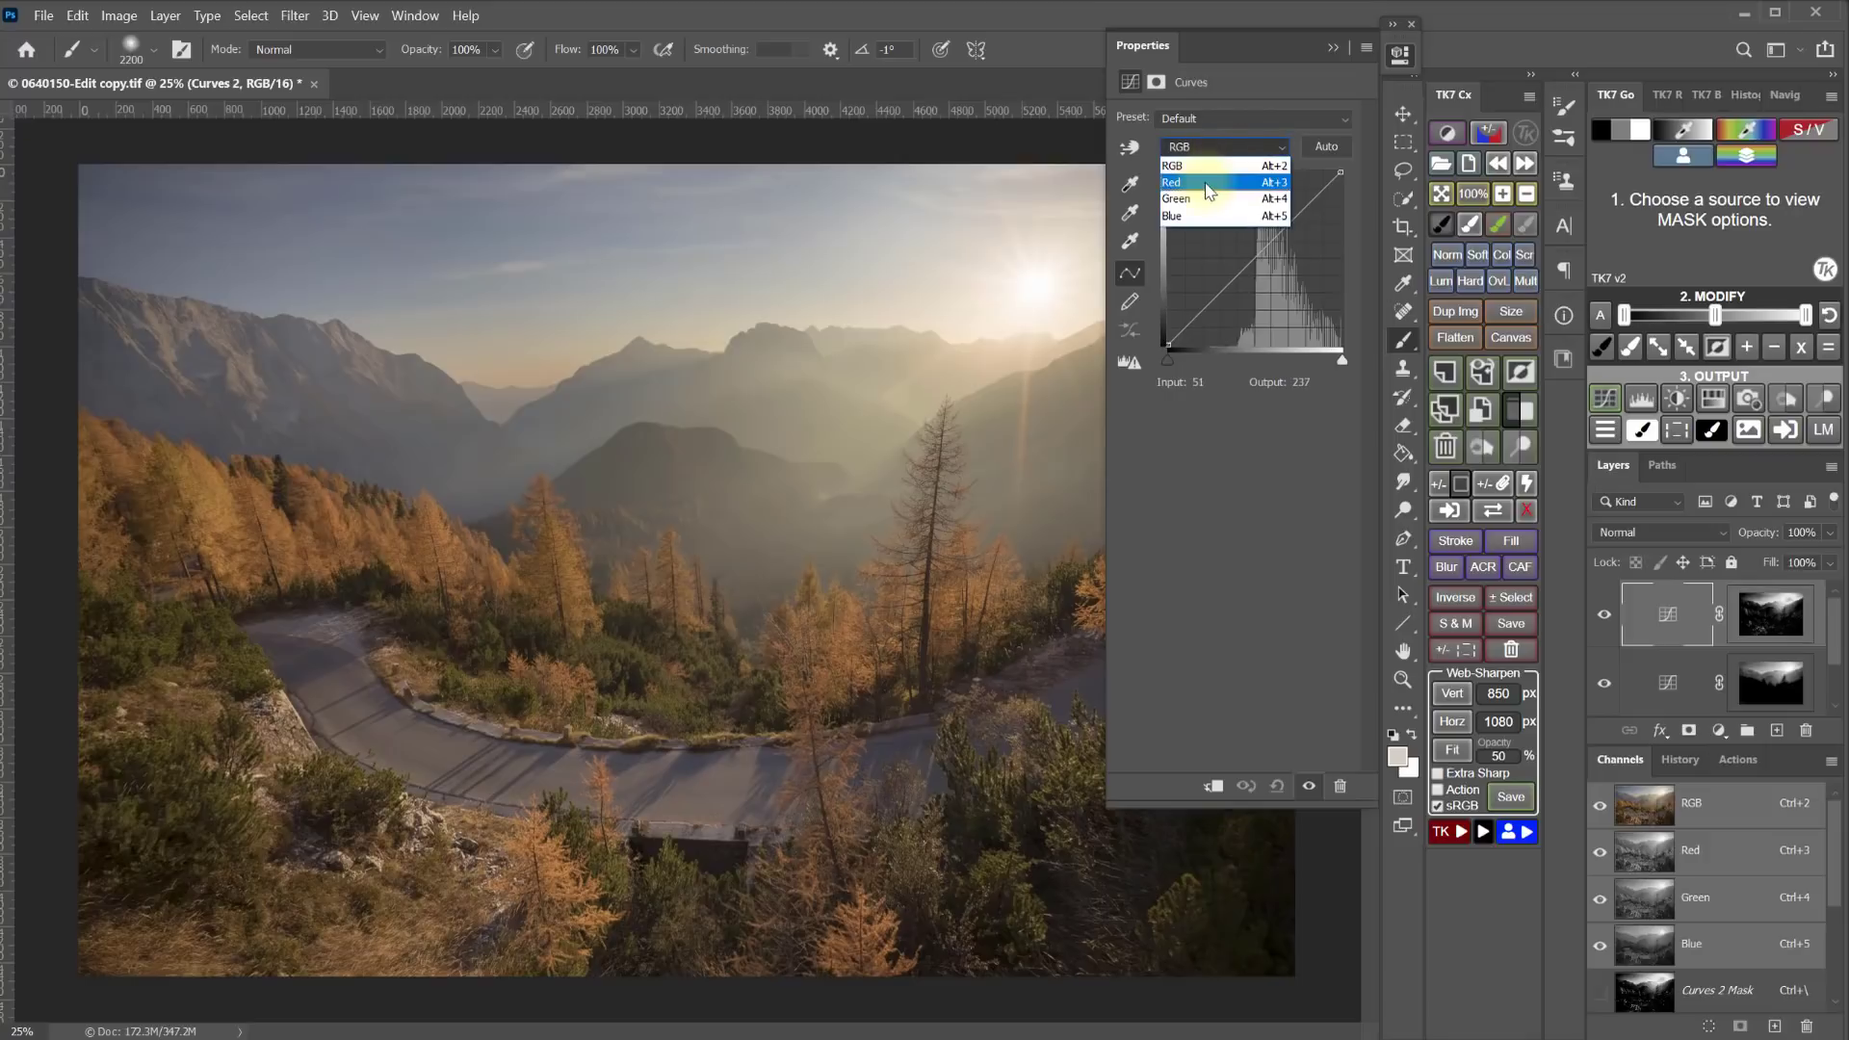
left_click(1204, 180)
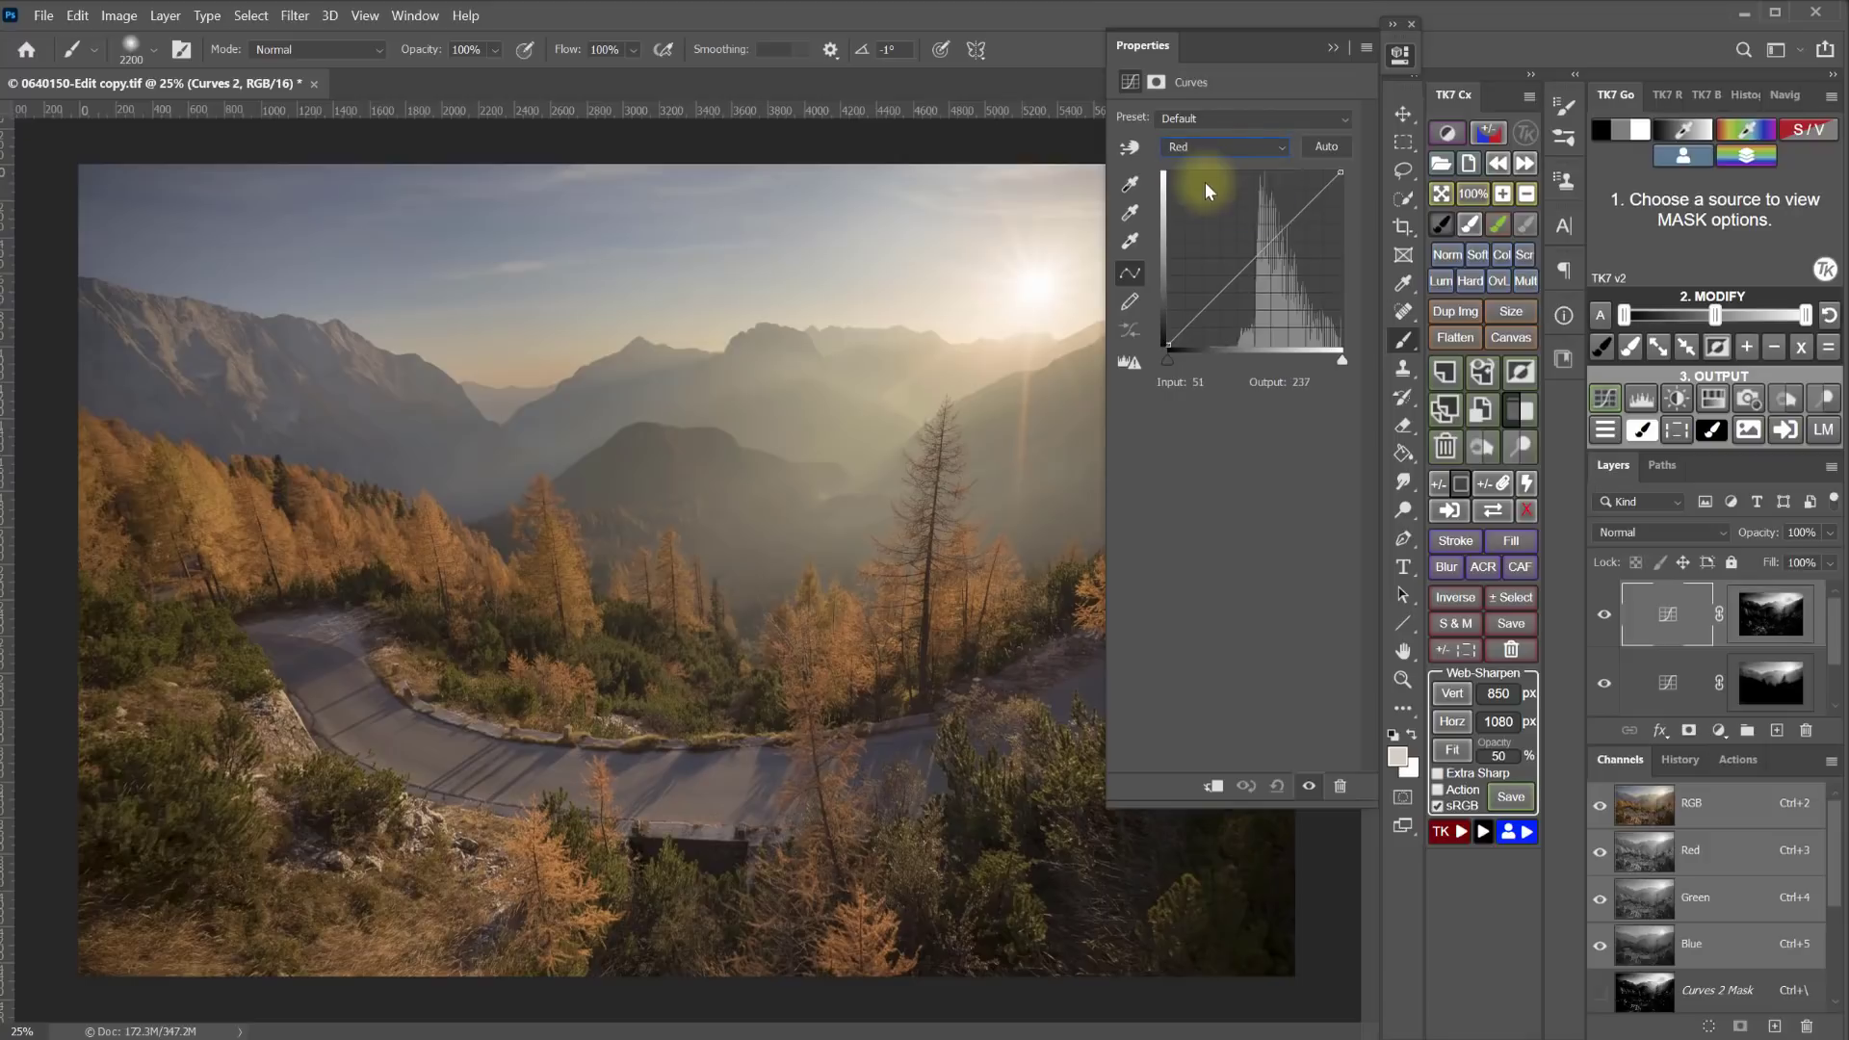
left_click(1130, 148)
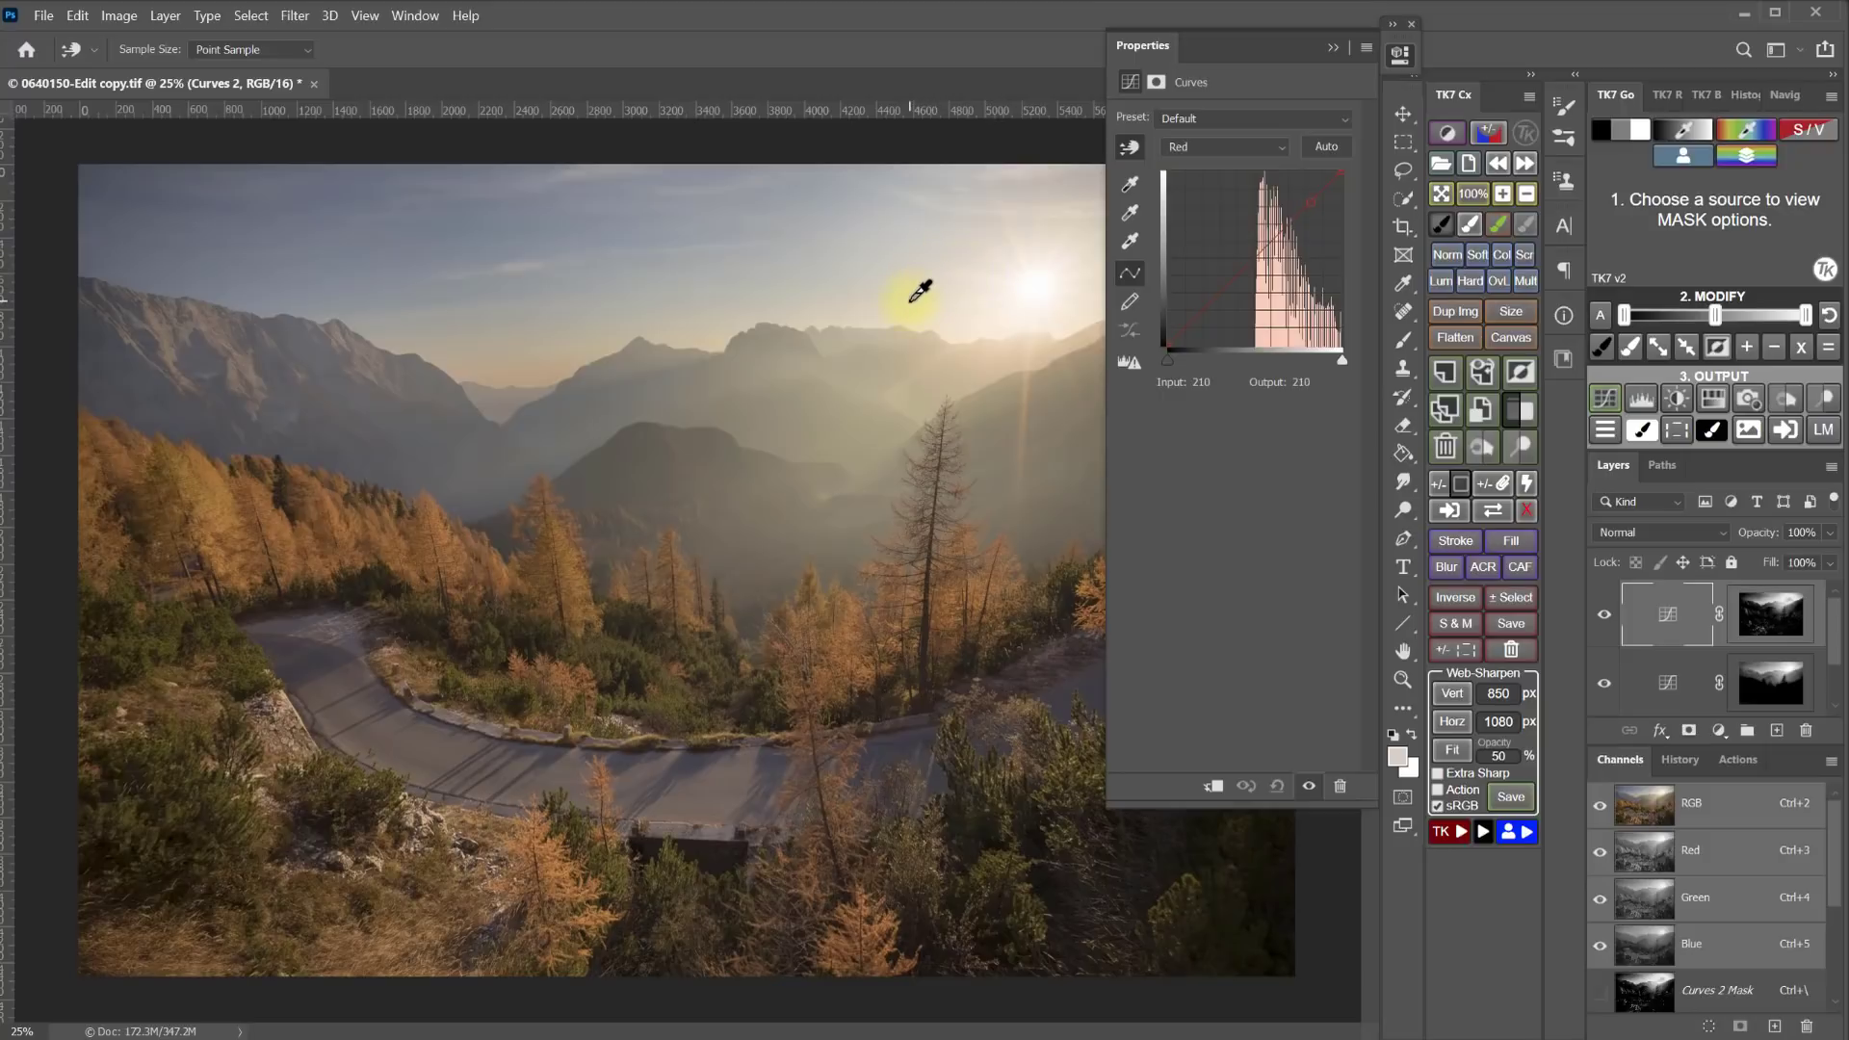
left_click(929, 278)
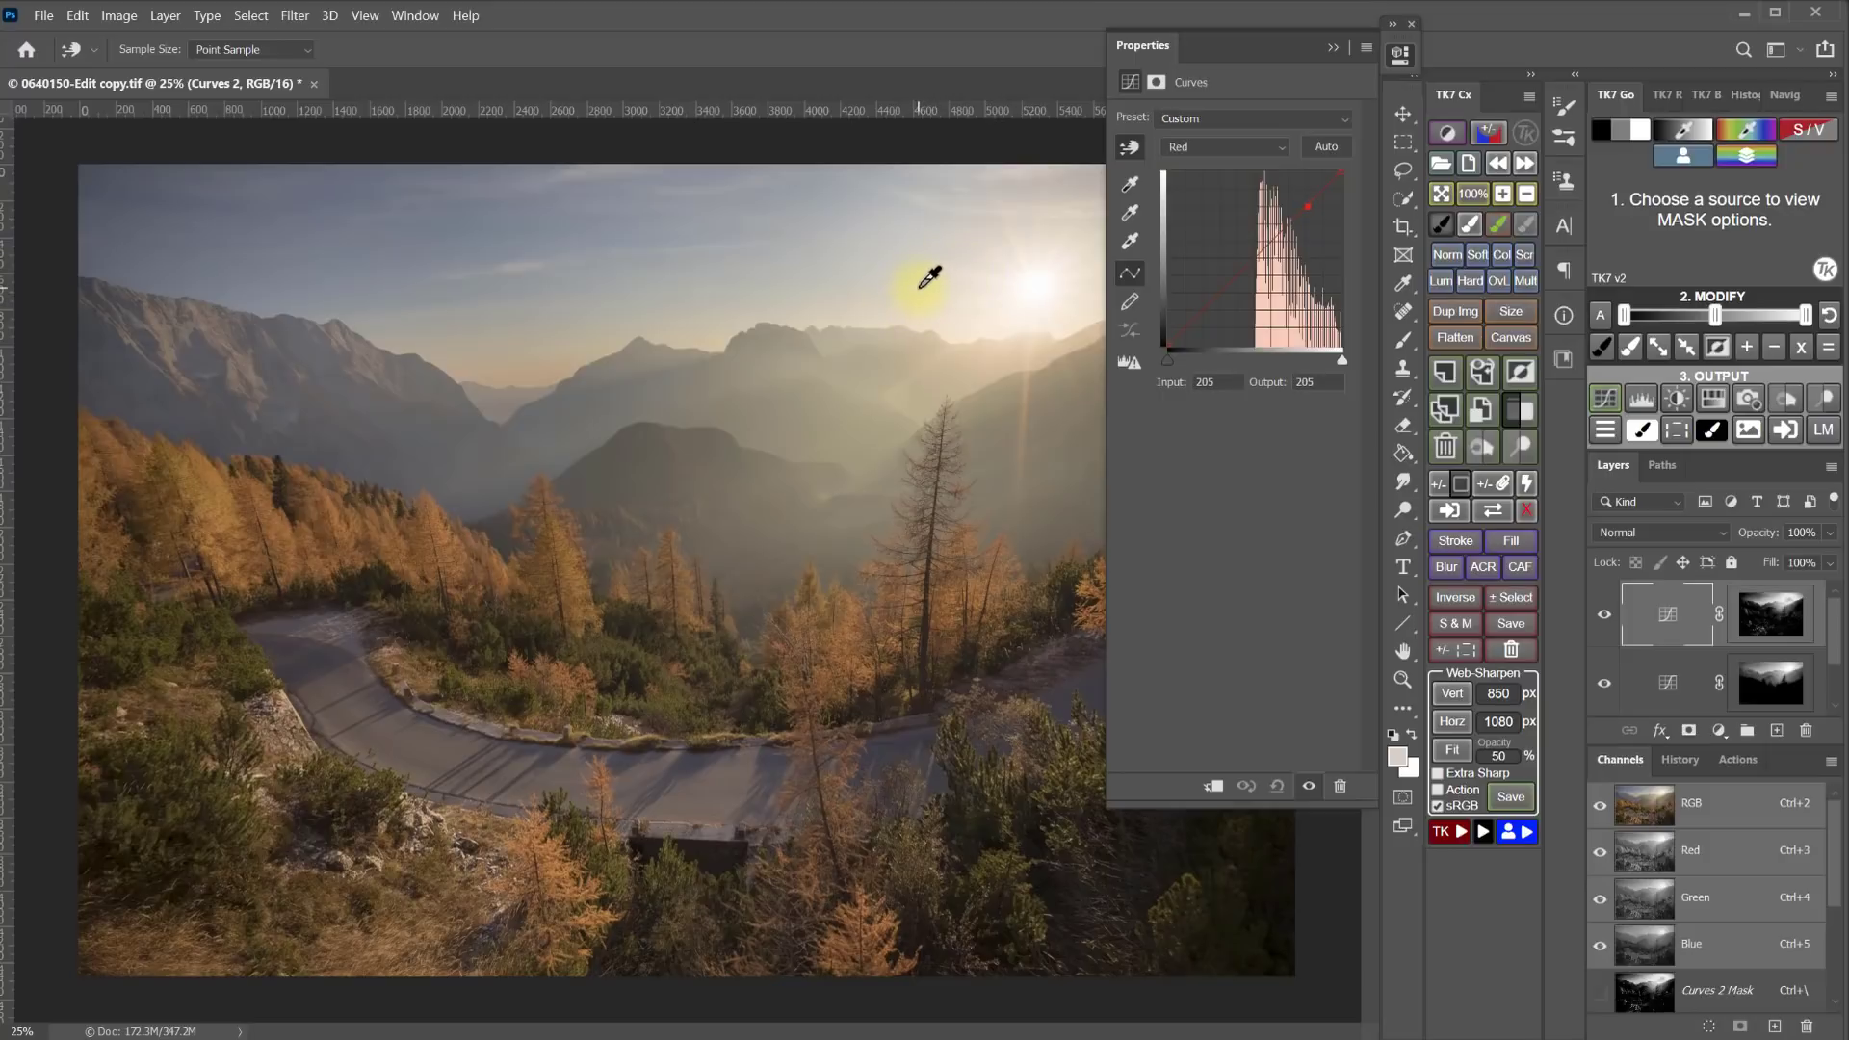
left_click_drag(929, 278, 927, 282)
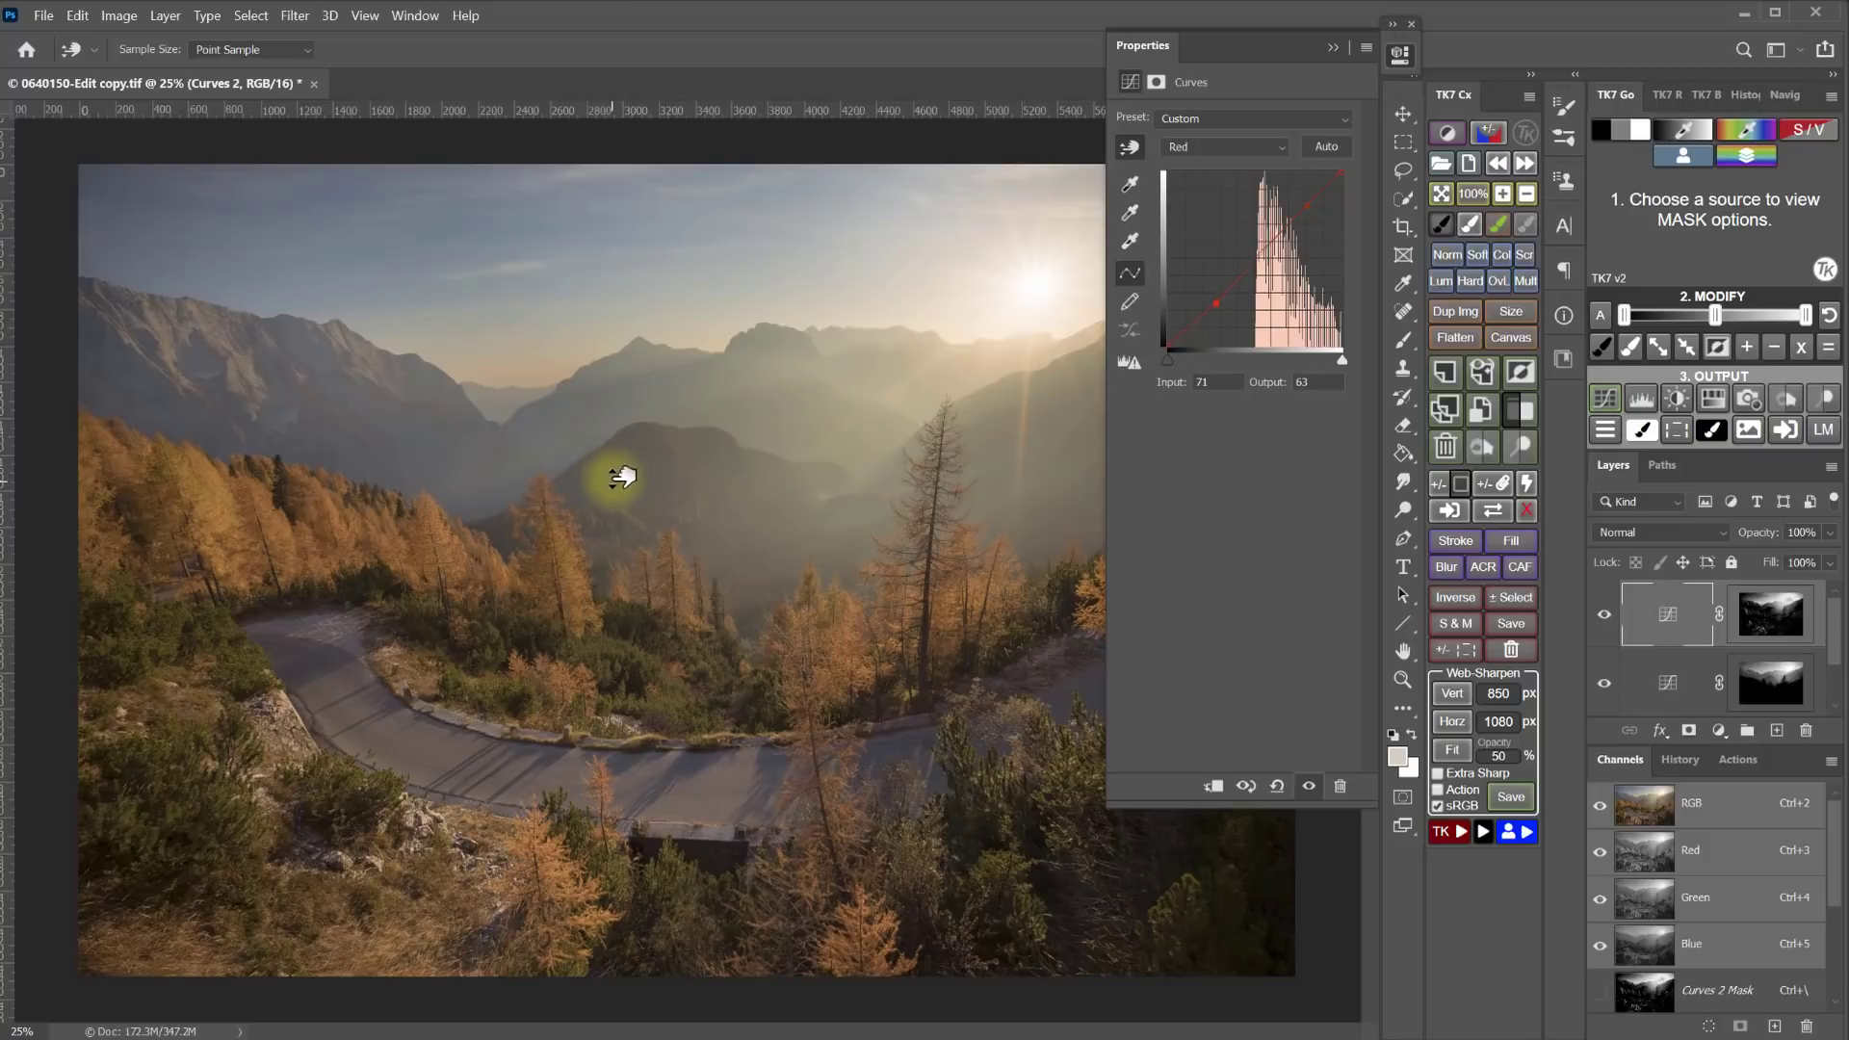
mouse_move(623, 462)
left_mouse_down()
mouse_move(623, 497)
mouse_move(621, 458)
left_mouse_up()
- Lower Green in the sky highlights and slightly in the mountainside shadows
left_click(1221, 146)
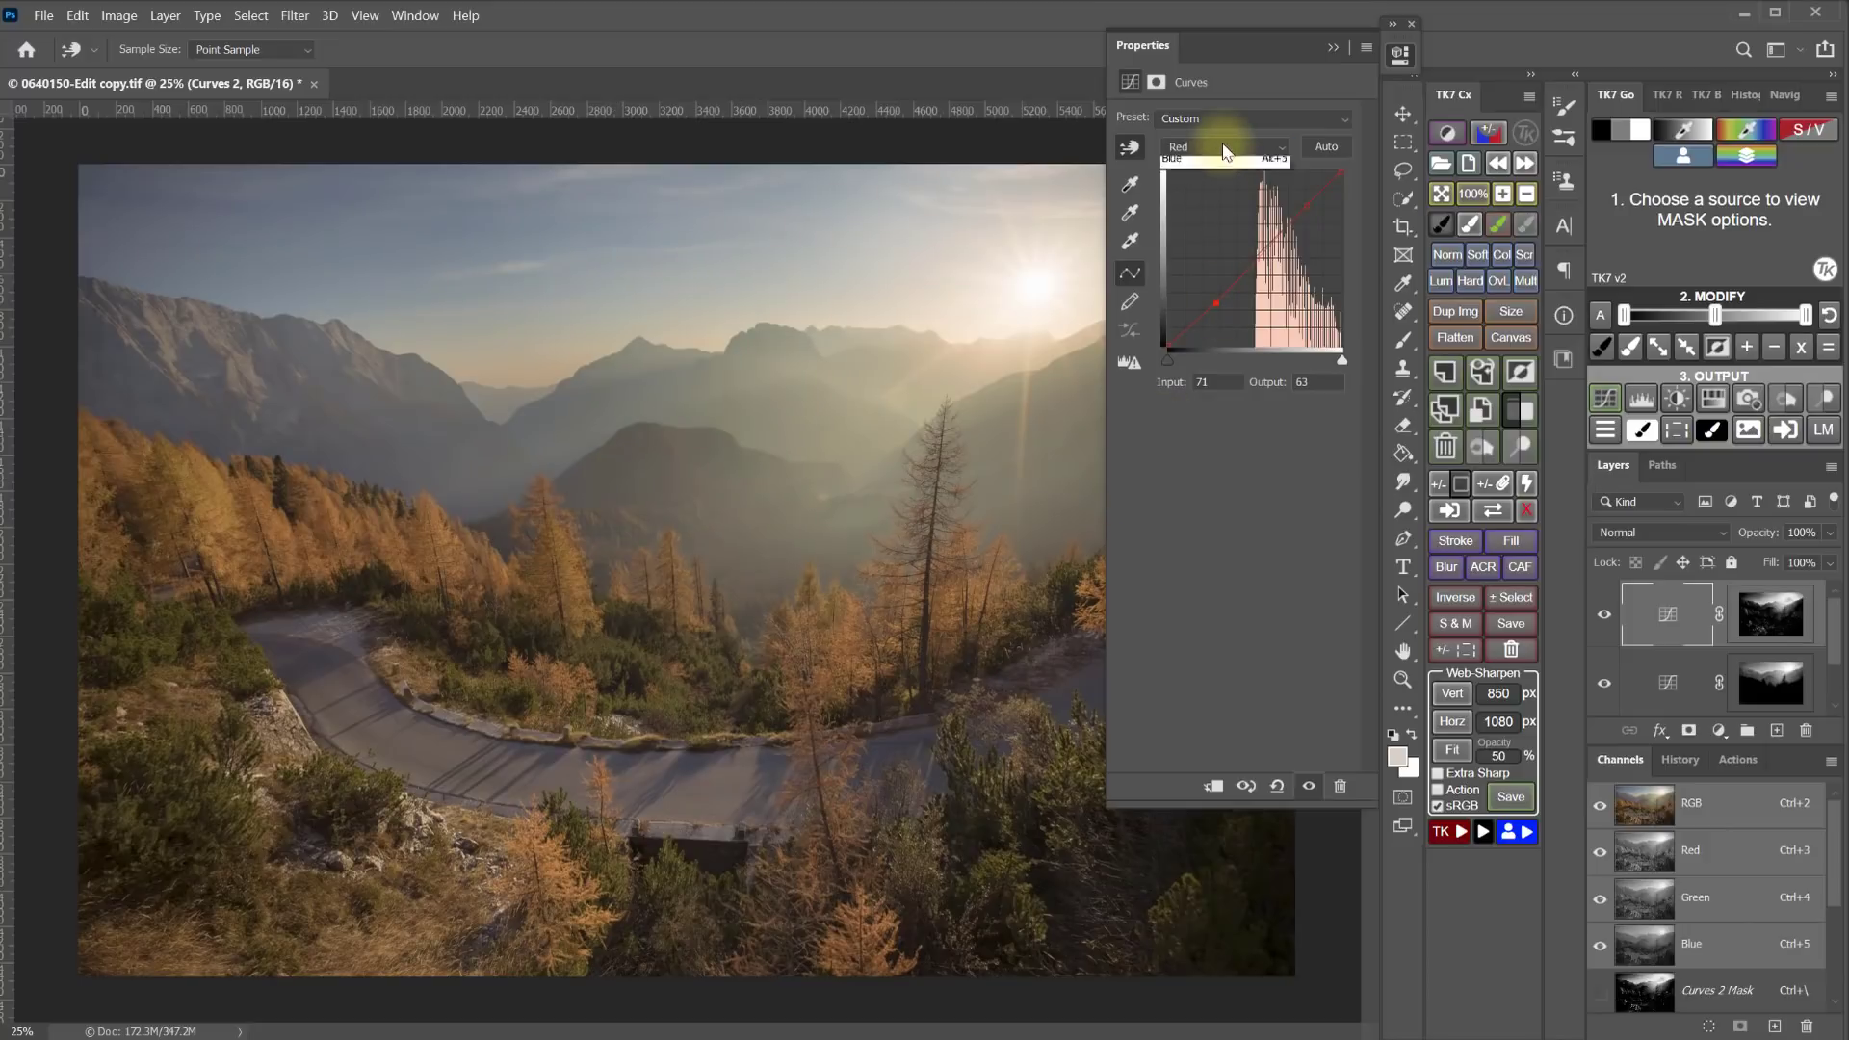
left_click(1204, 209)
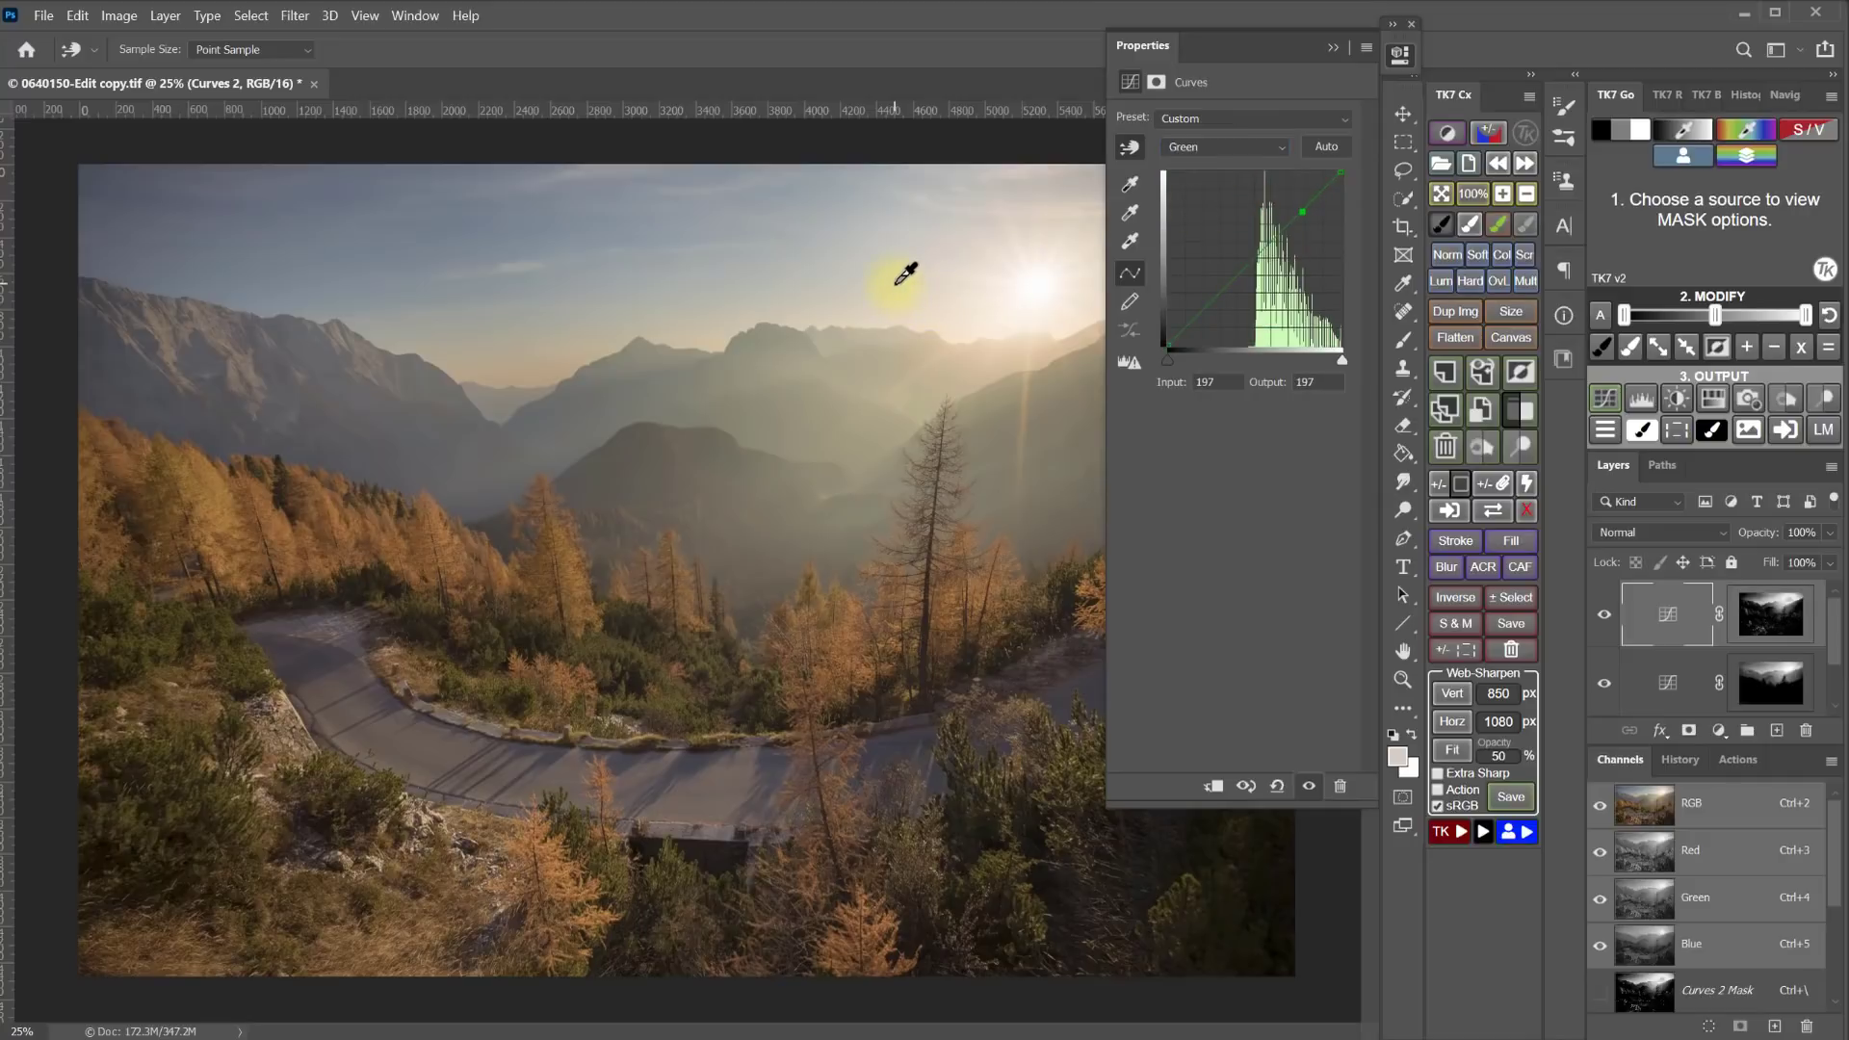
left_click_drag(905, 274, 905, 285)
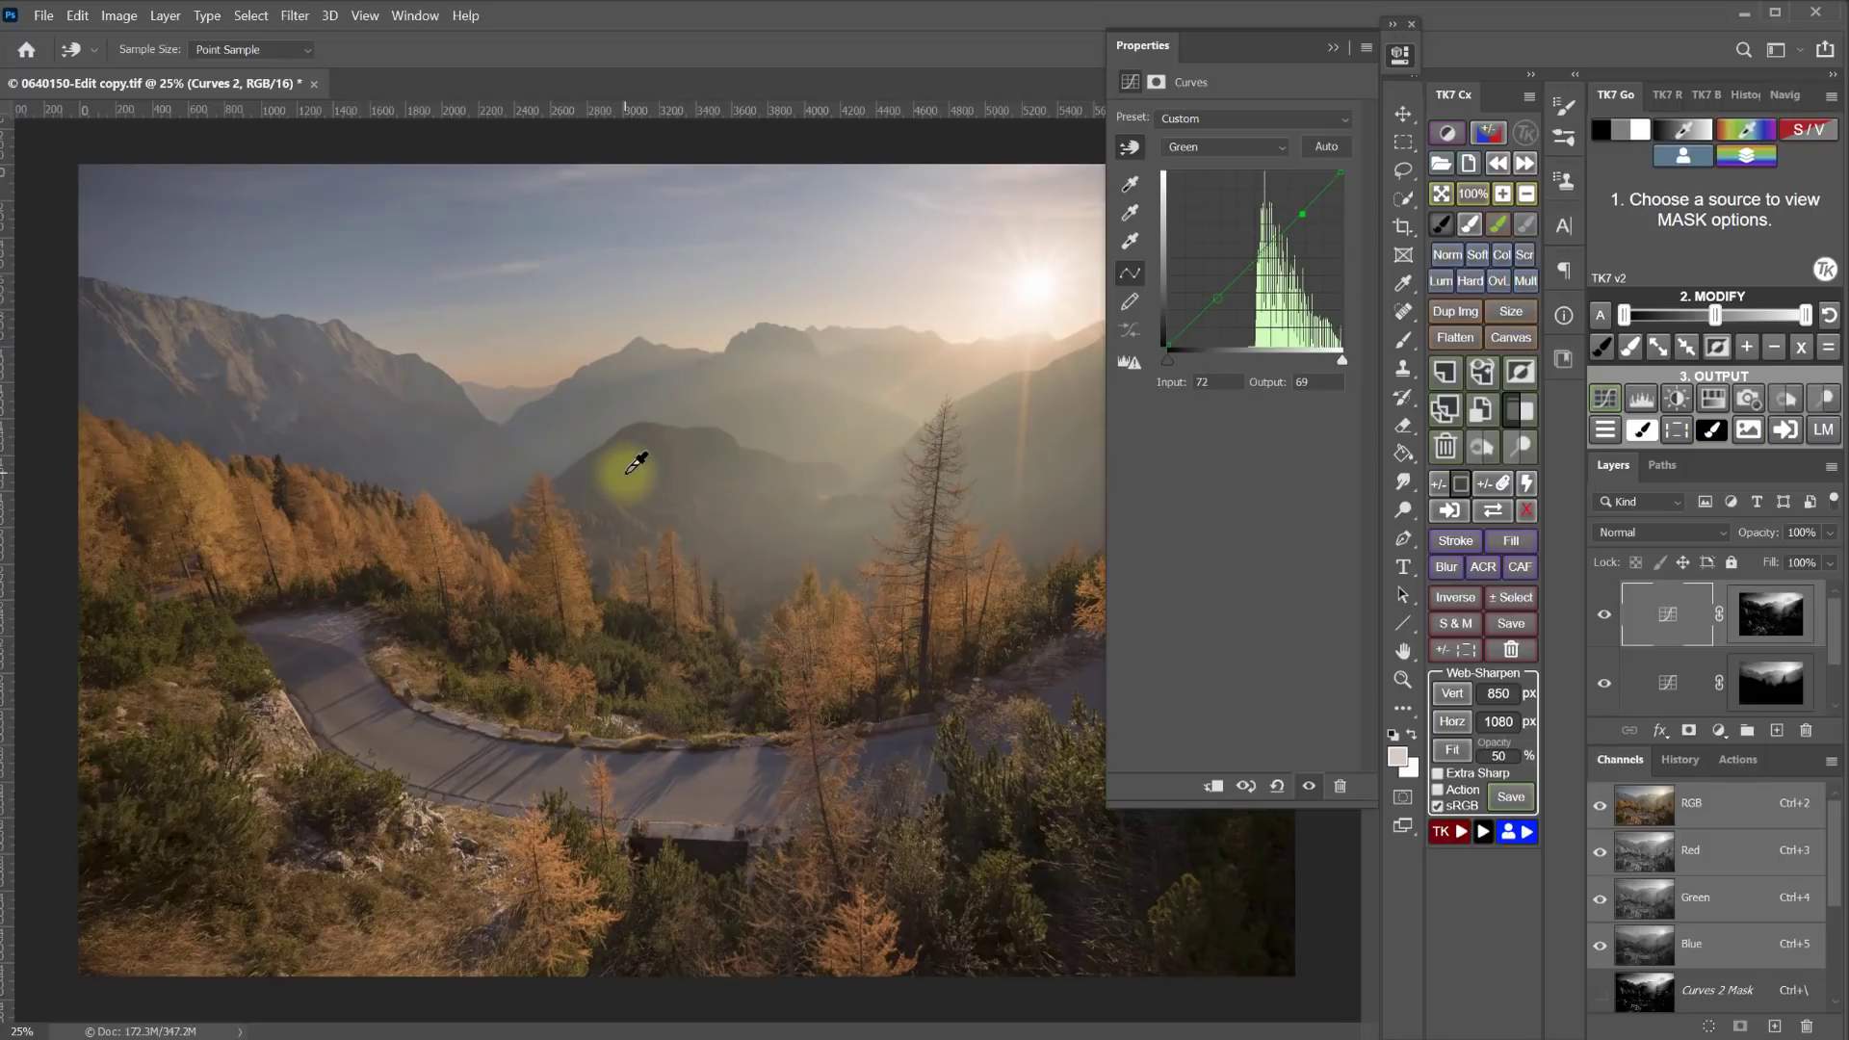
left_click_drag(631, 453, 634, 475)
- Shift Blue in the sky and lift the mountain shadows to about input 66, output 78
left_click(1246, 147)
left_click(1171, 215)
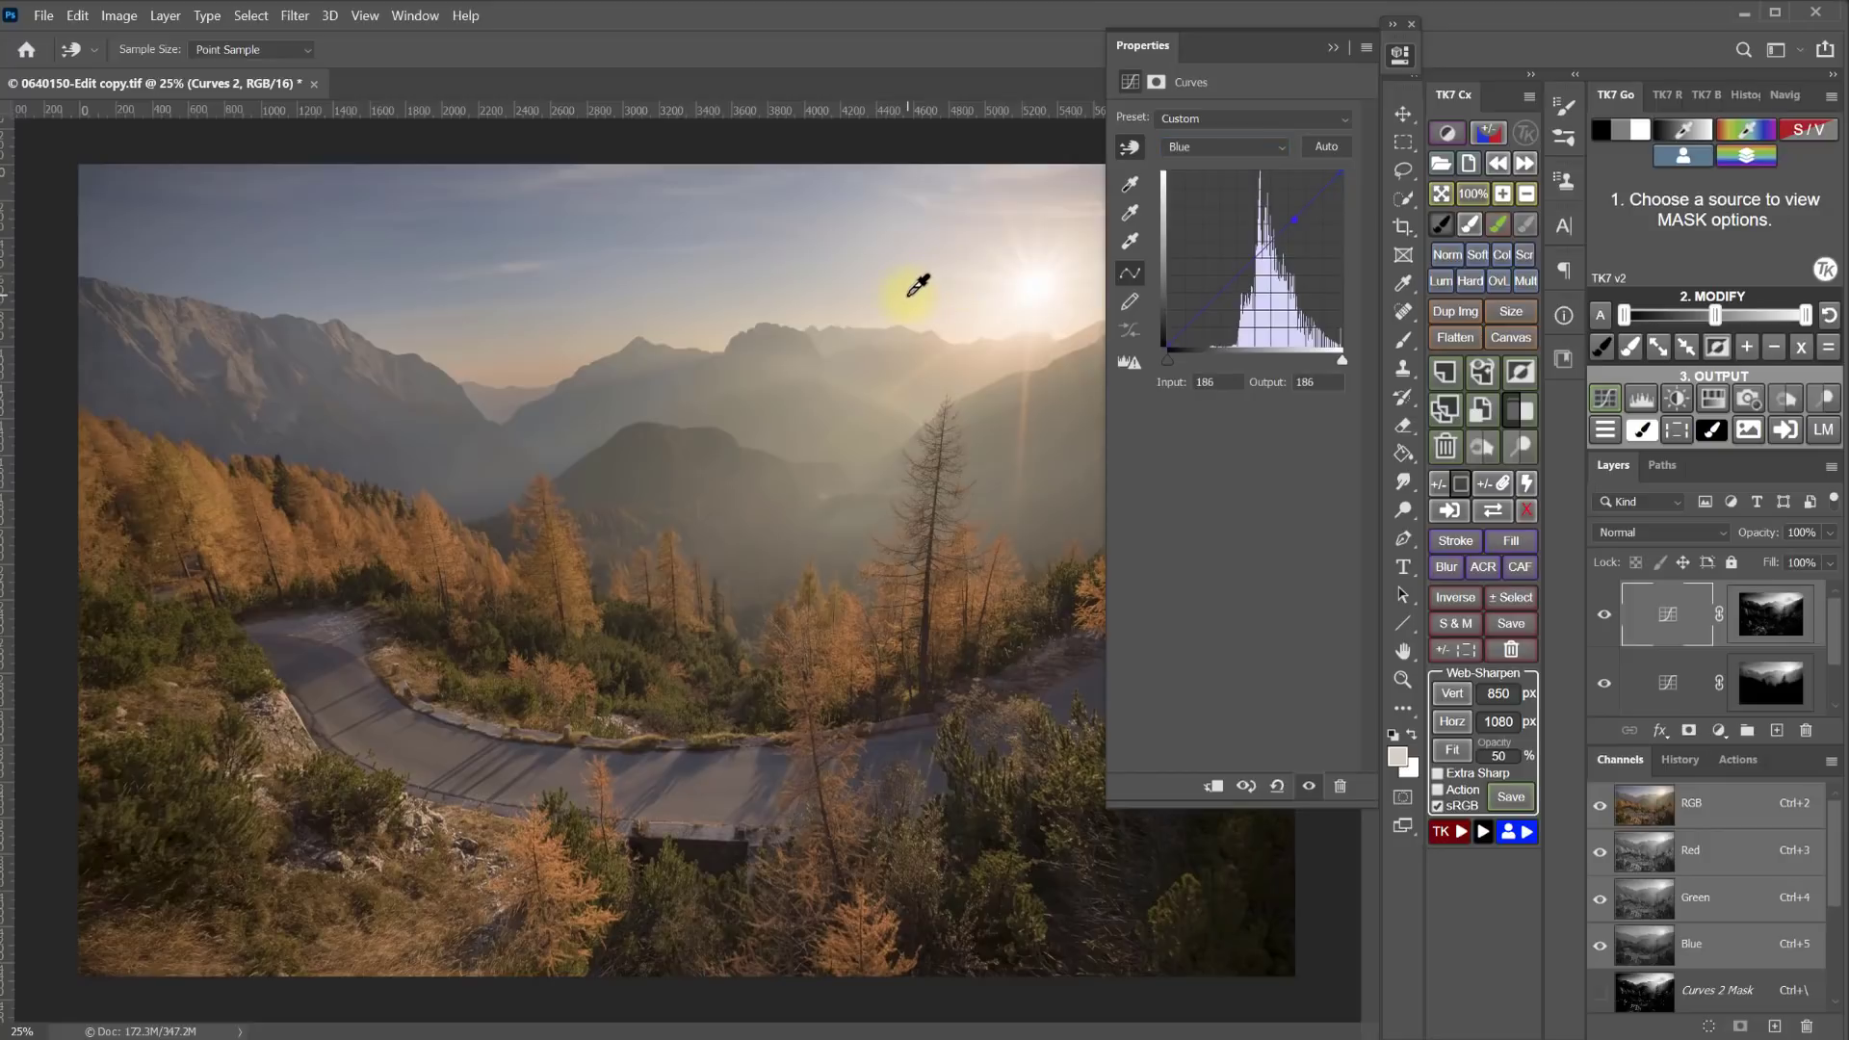
left_click_drag(917, 285, 919, 300)
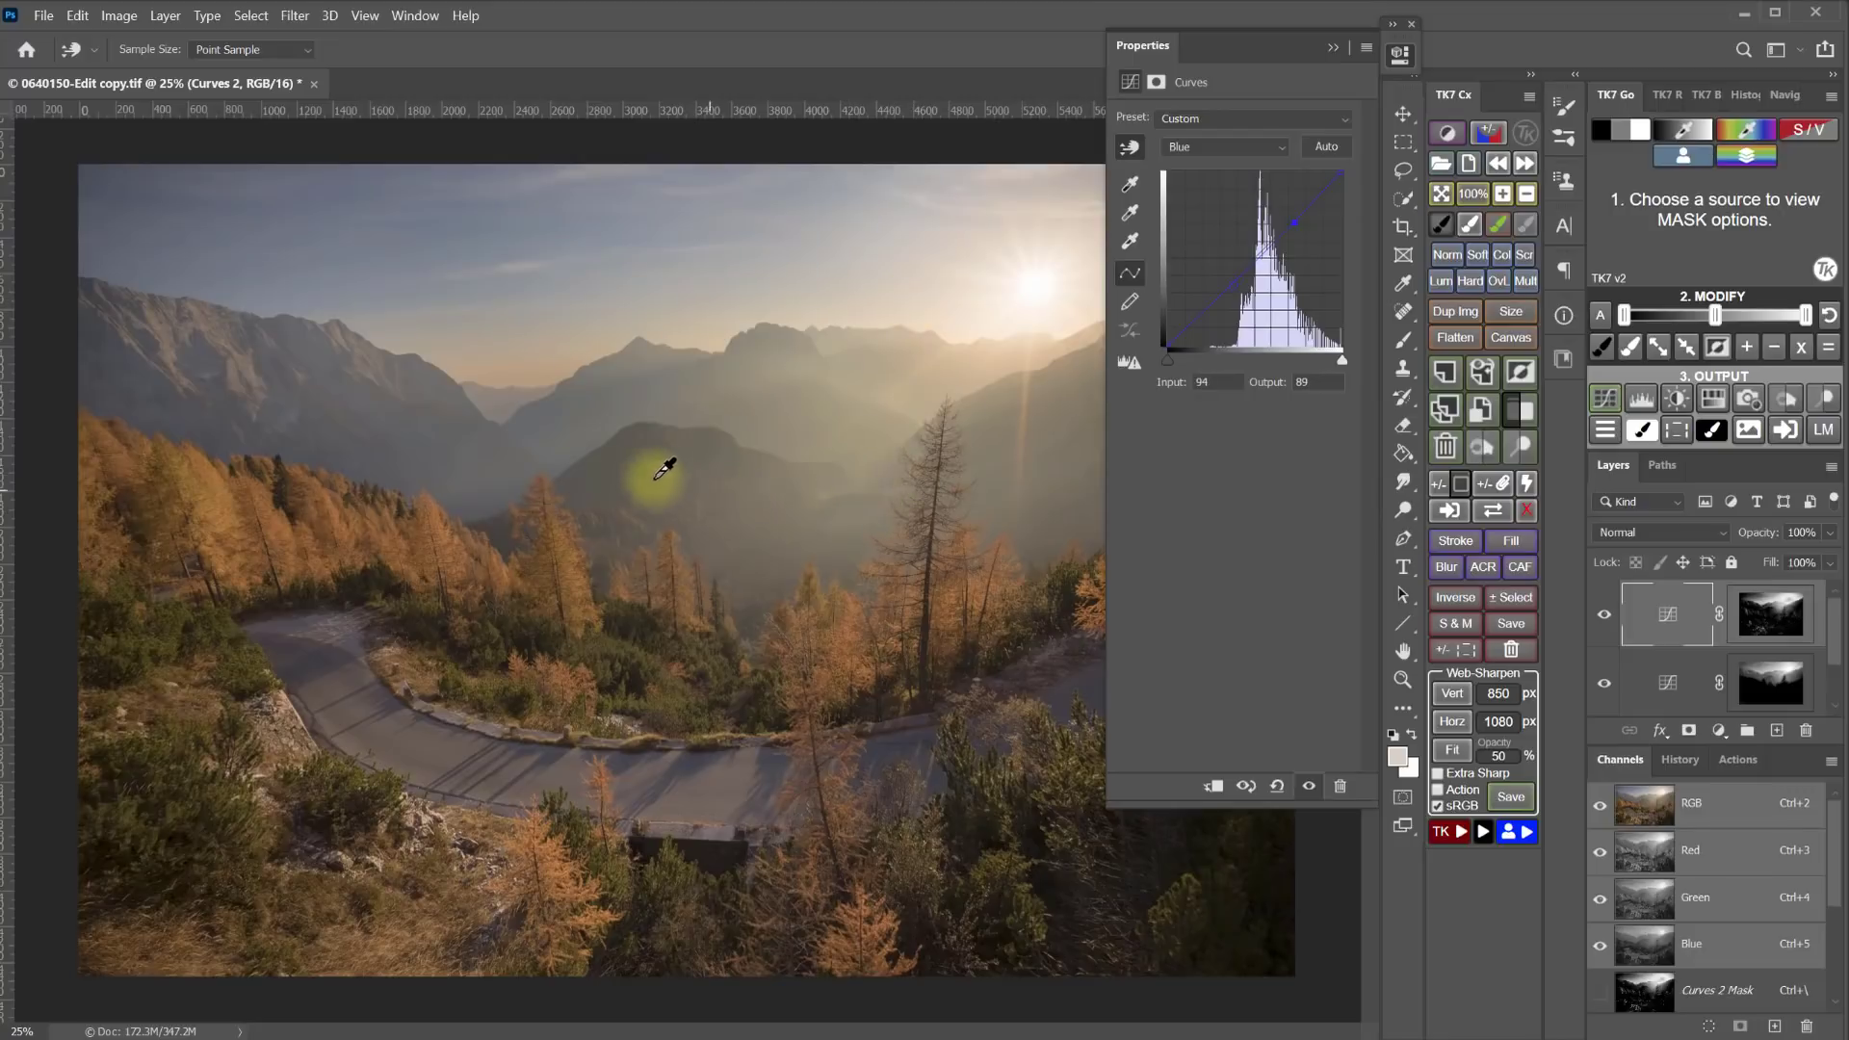
left_click(645, 465)
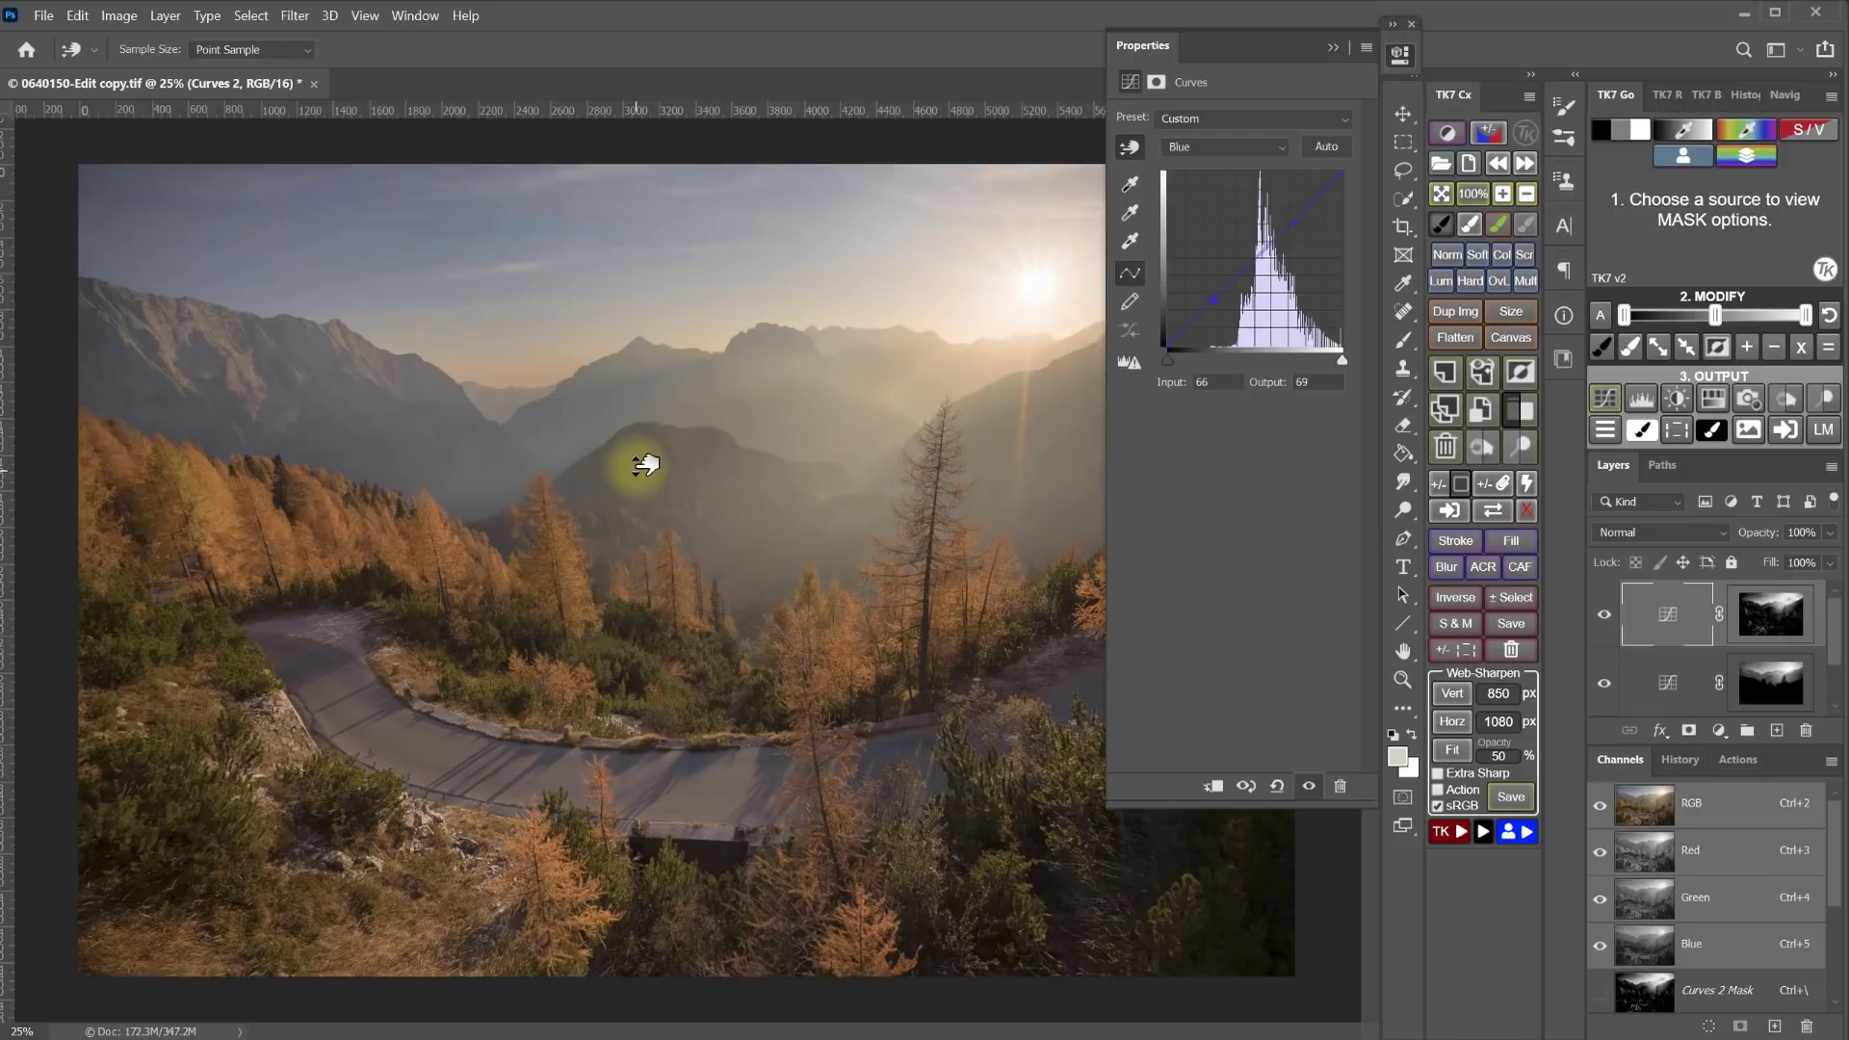
left_click_drag(645, 465, 646, 459)
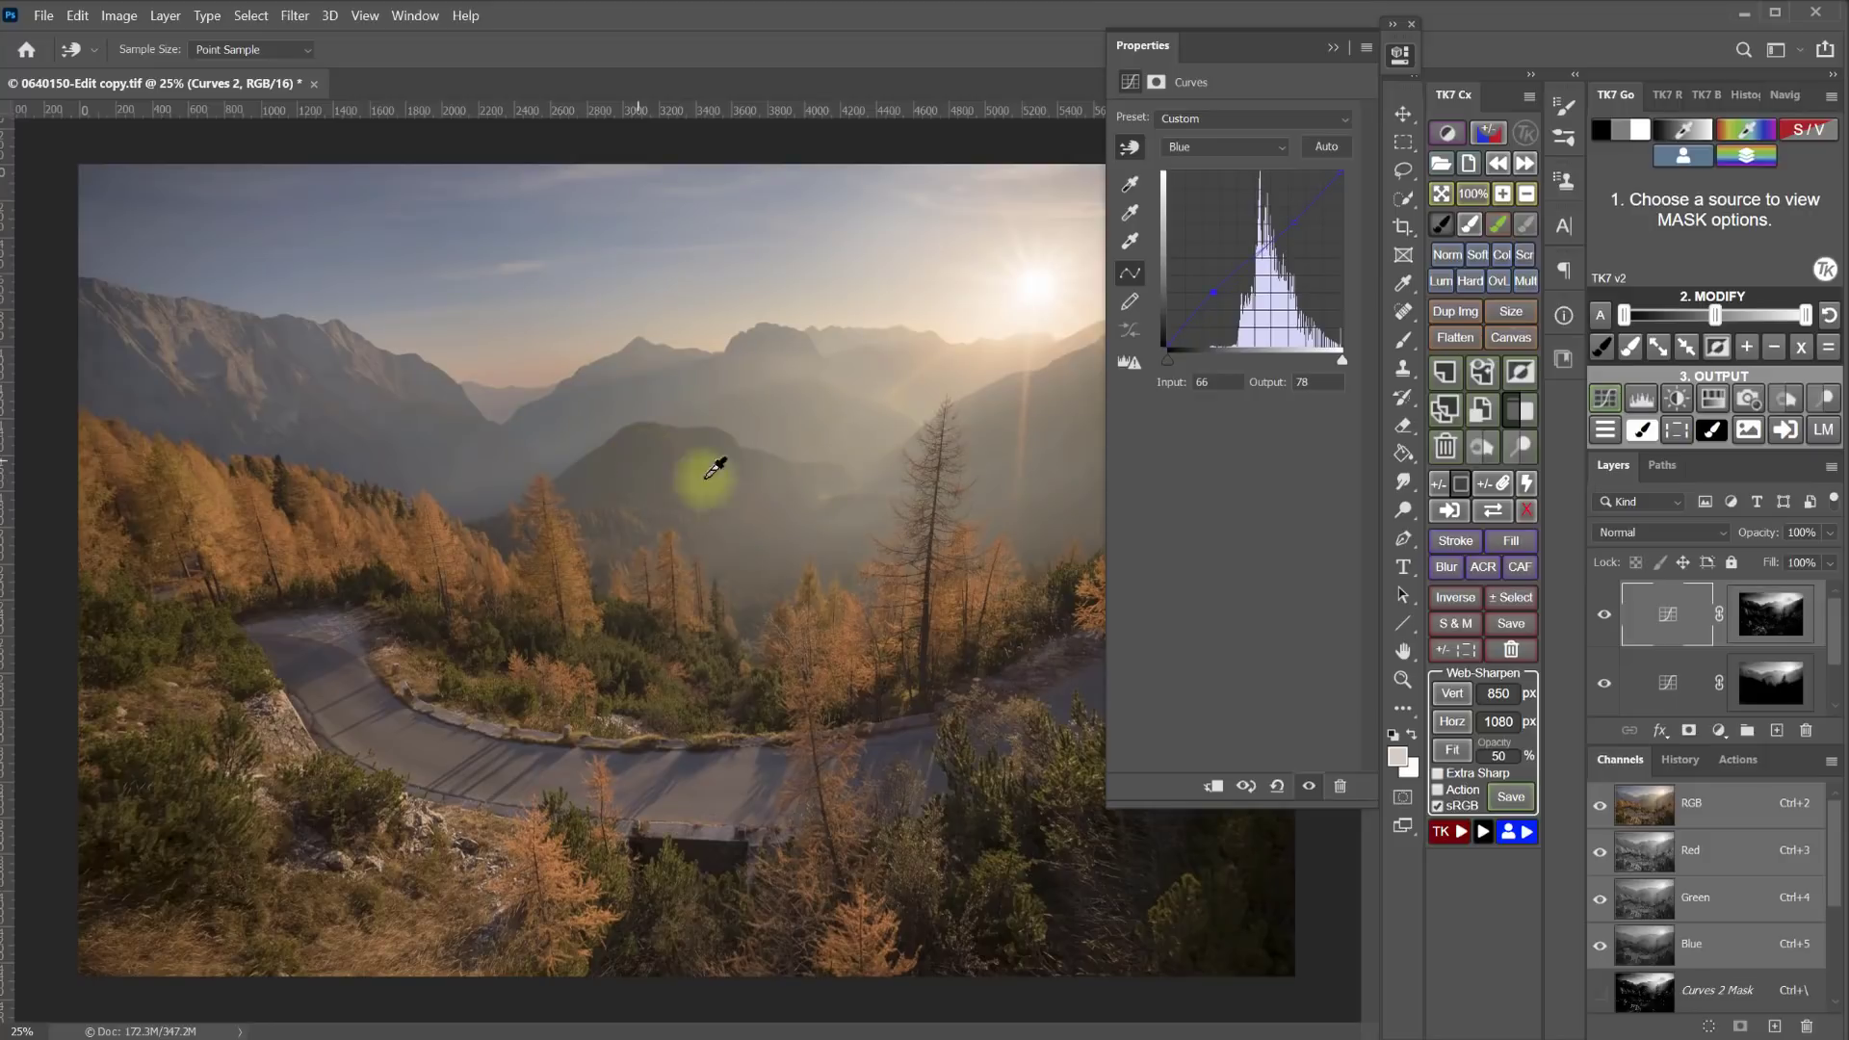
- Toggle the Curves adjustment on and off to compare, leaving it visible
left_click(1604, 616)
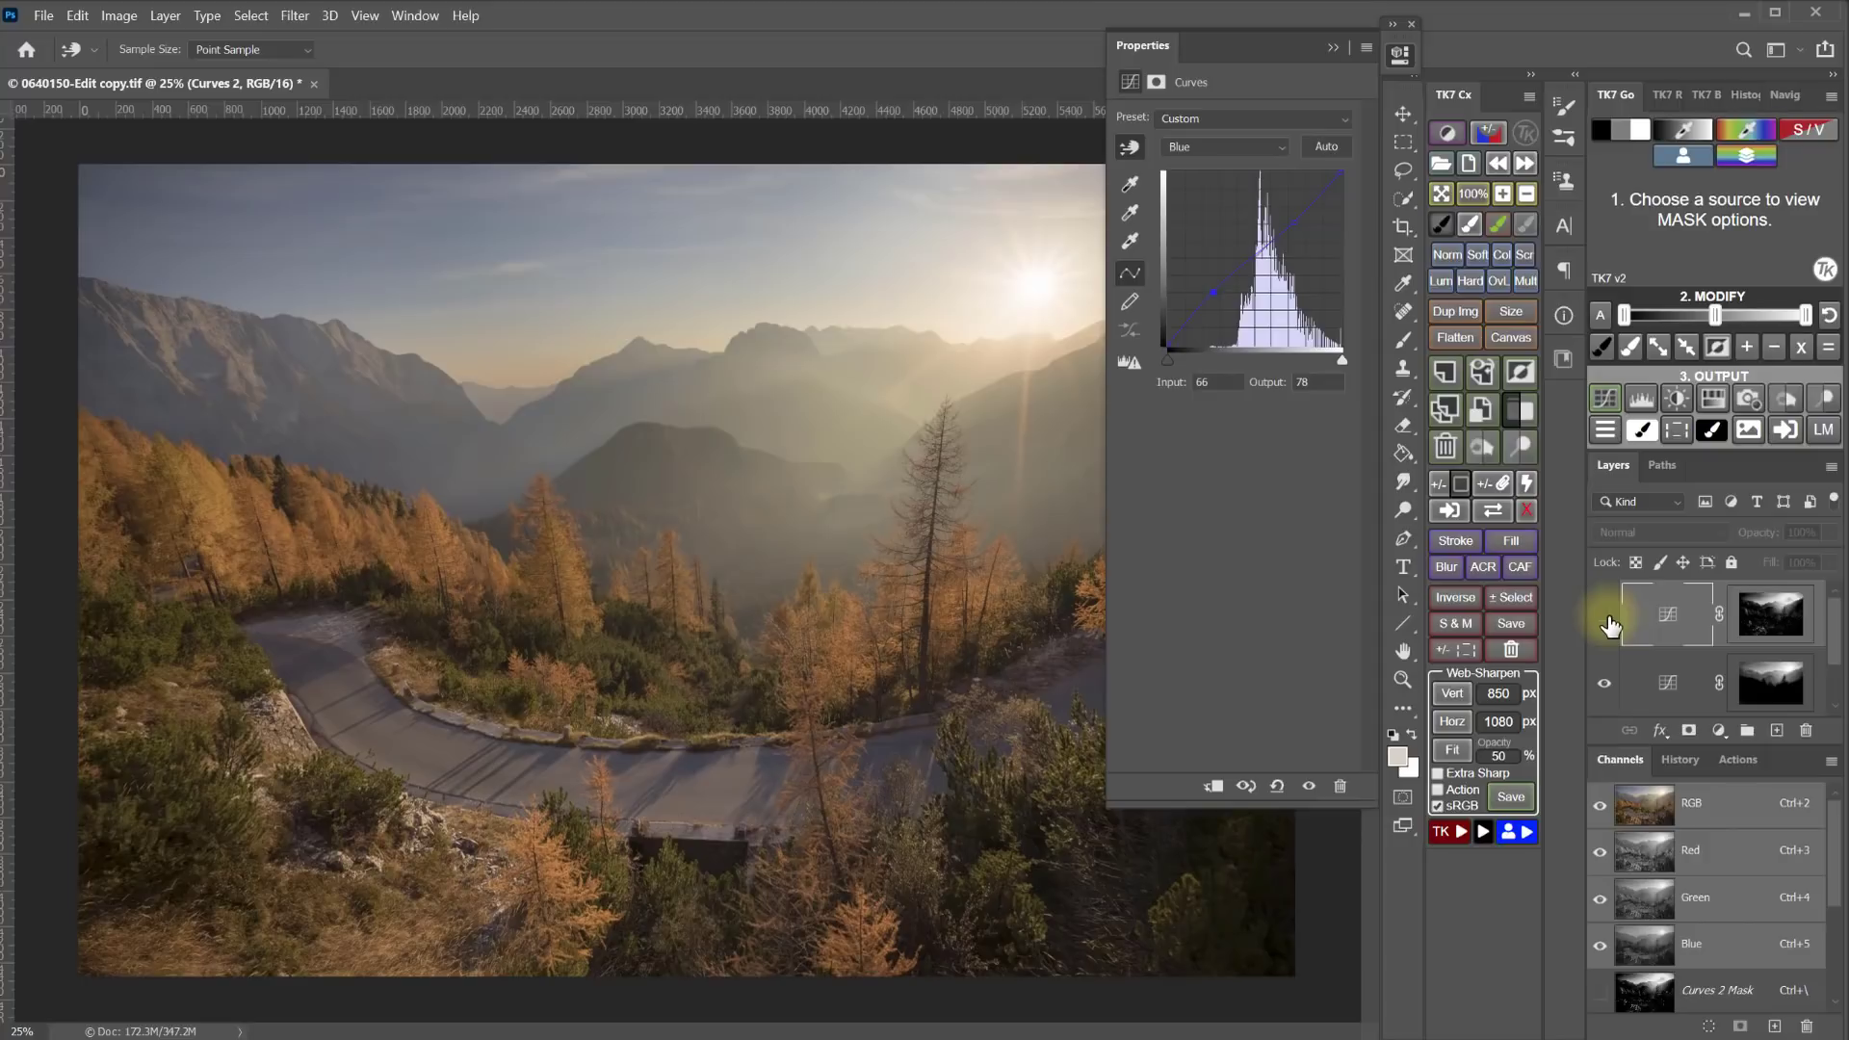
left_click(1604, 616)
left_click(1399, 54)
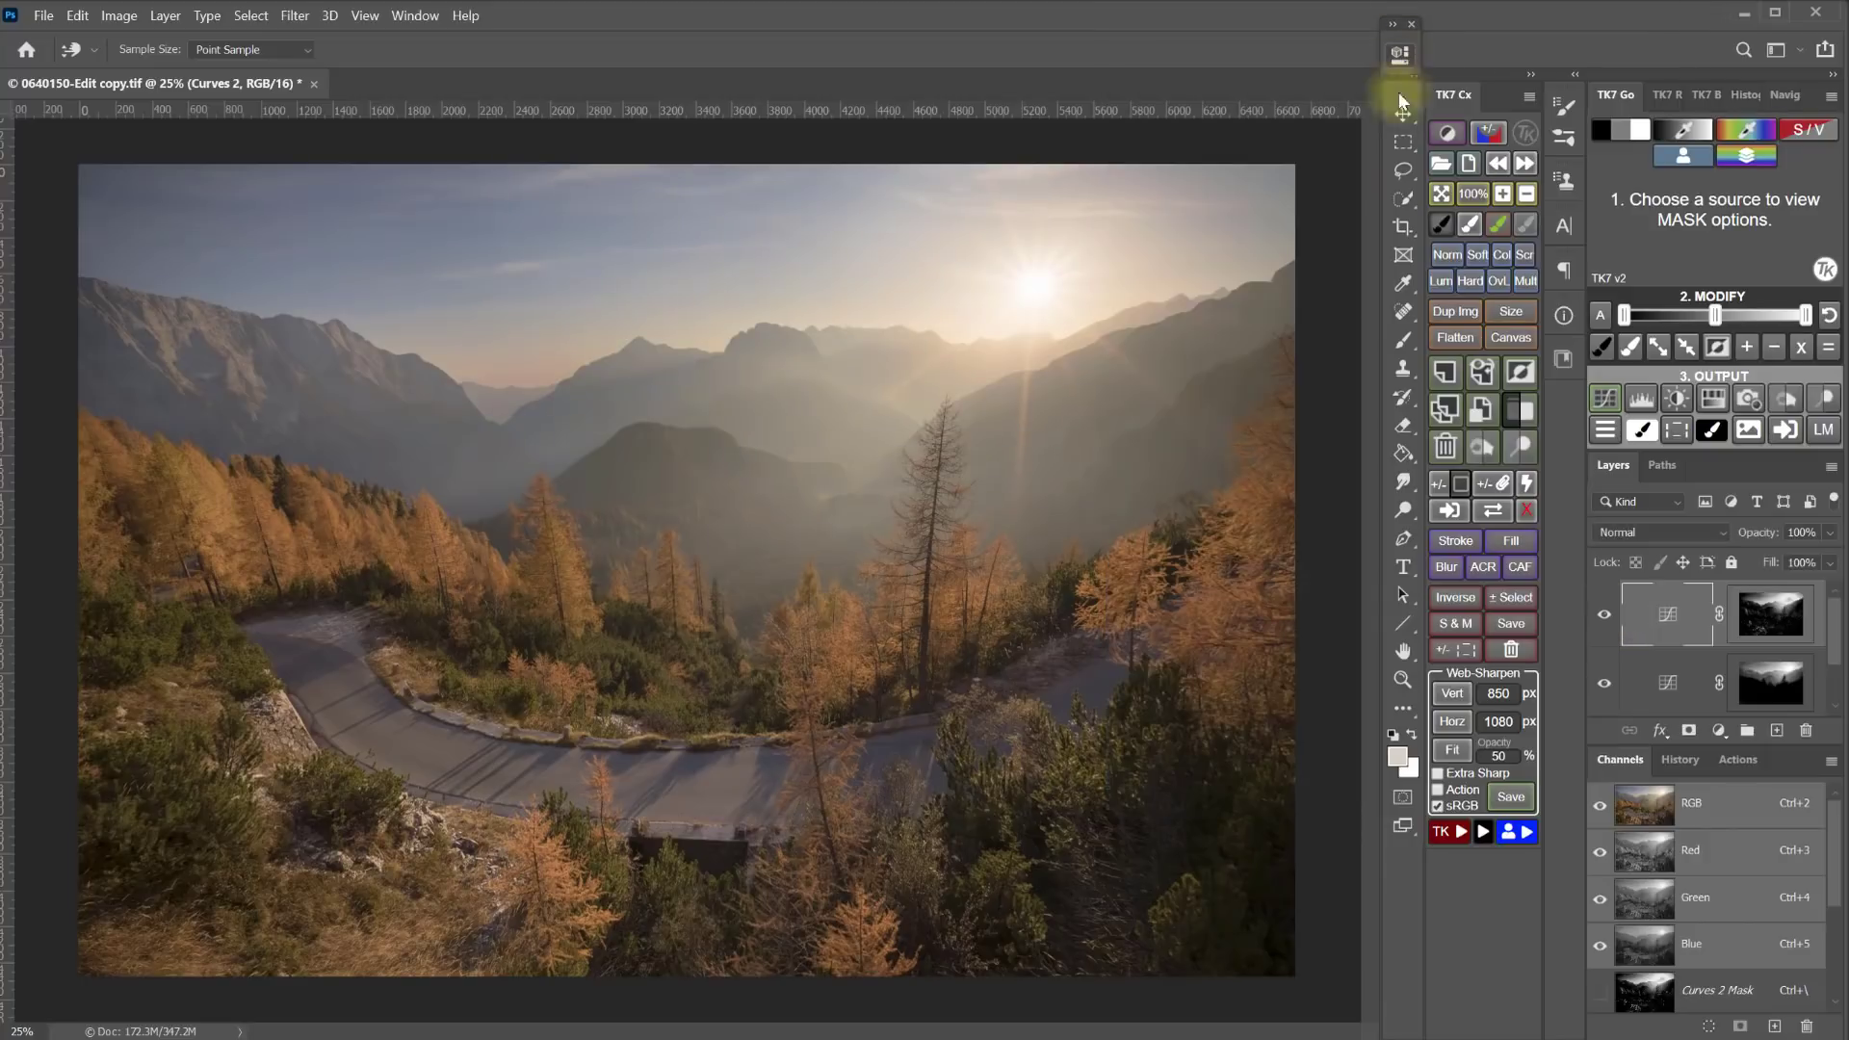
left_click(1604, 616)
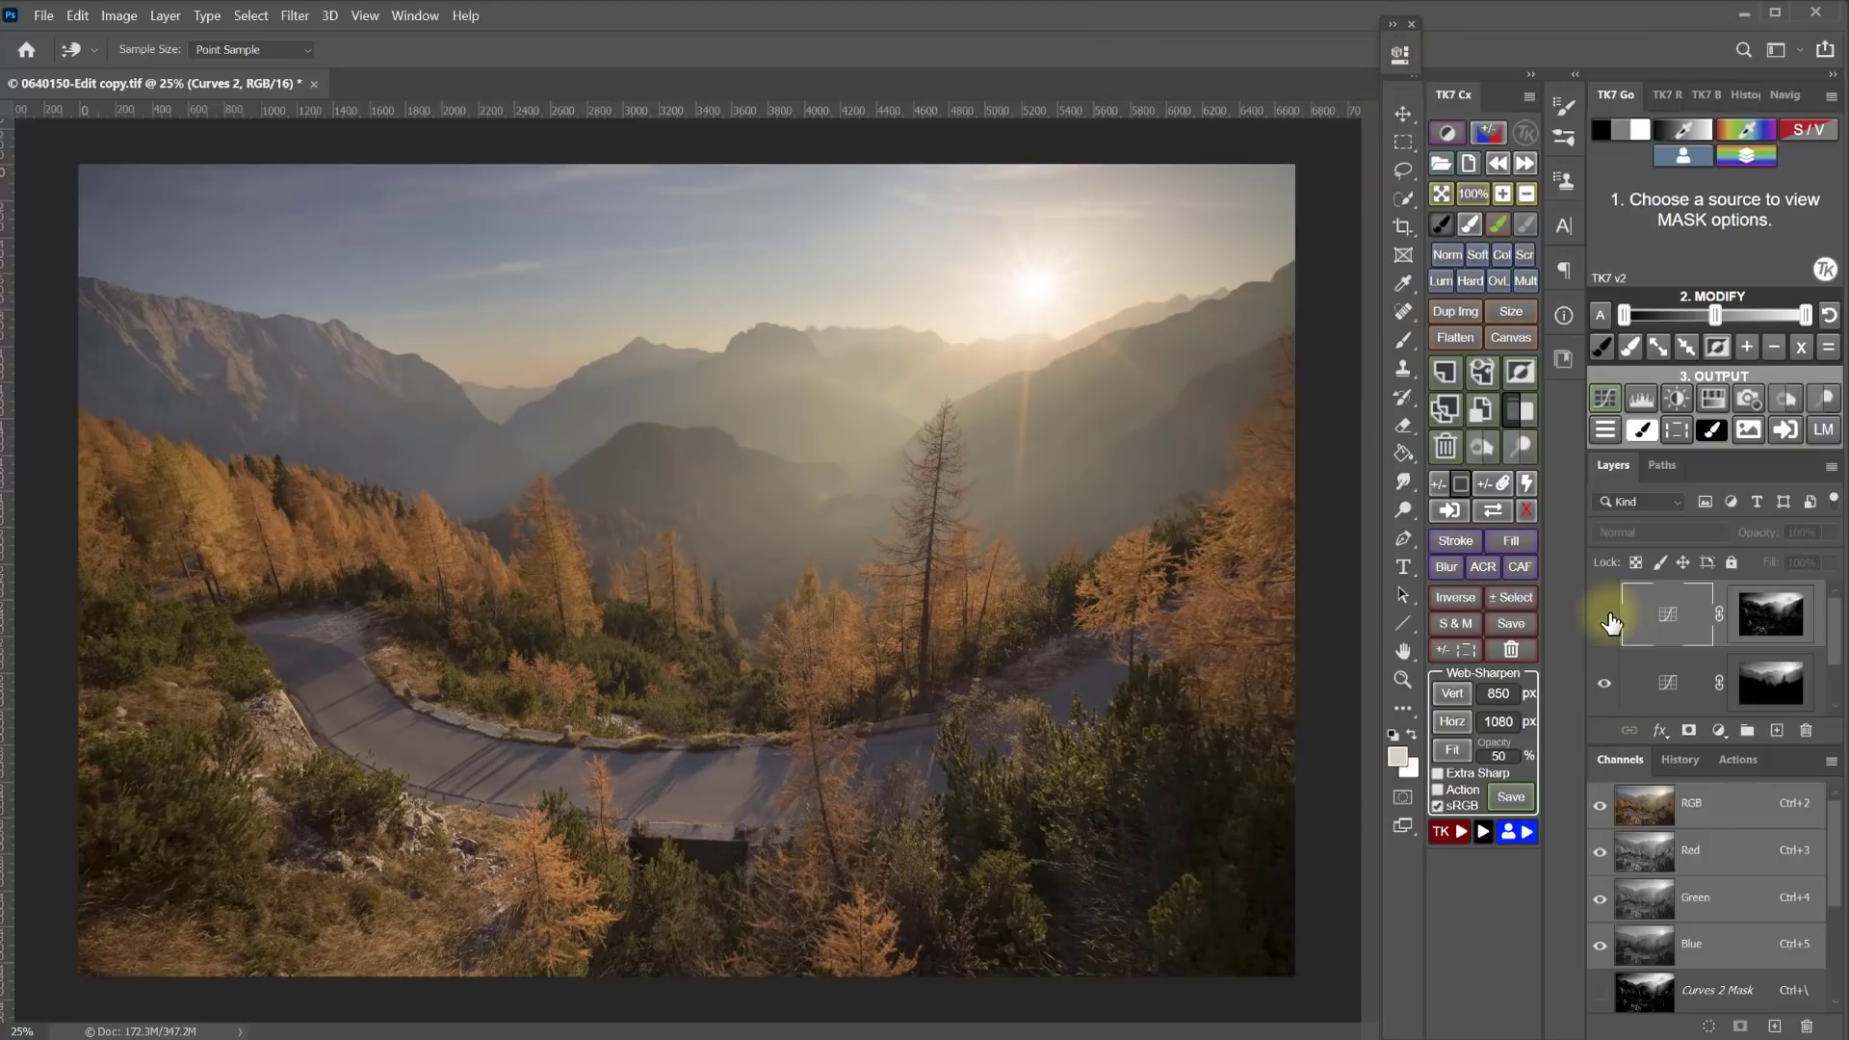
left_click(1604, 616)
left_click(1604, 616)
left_click(1604, 617)
left_click(1604, 616)
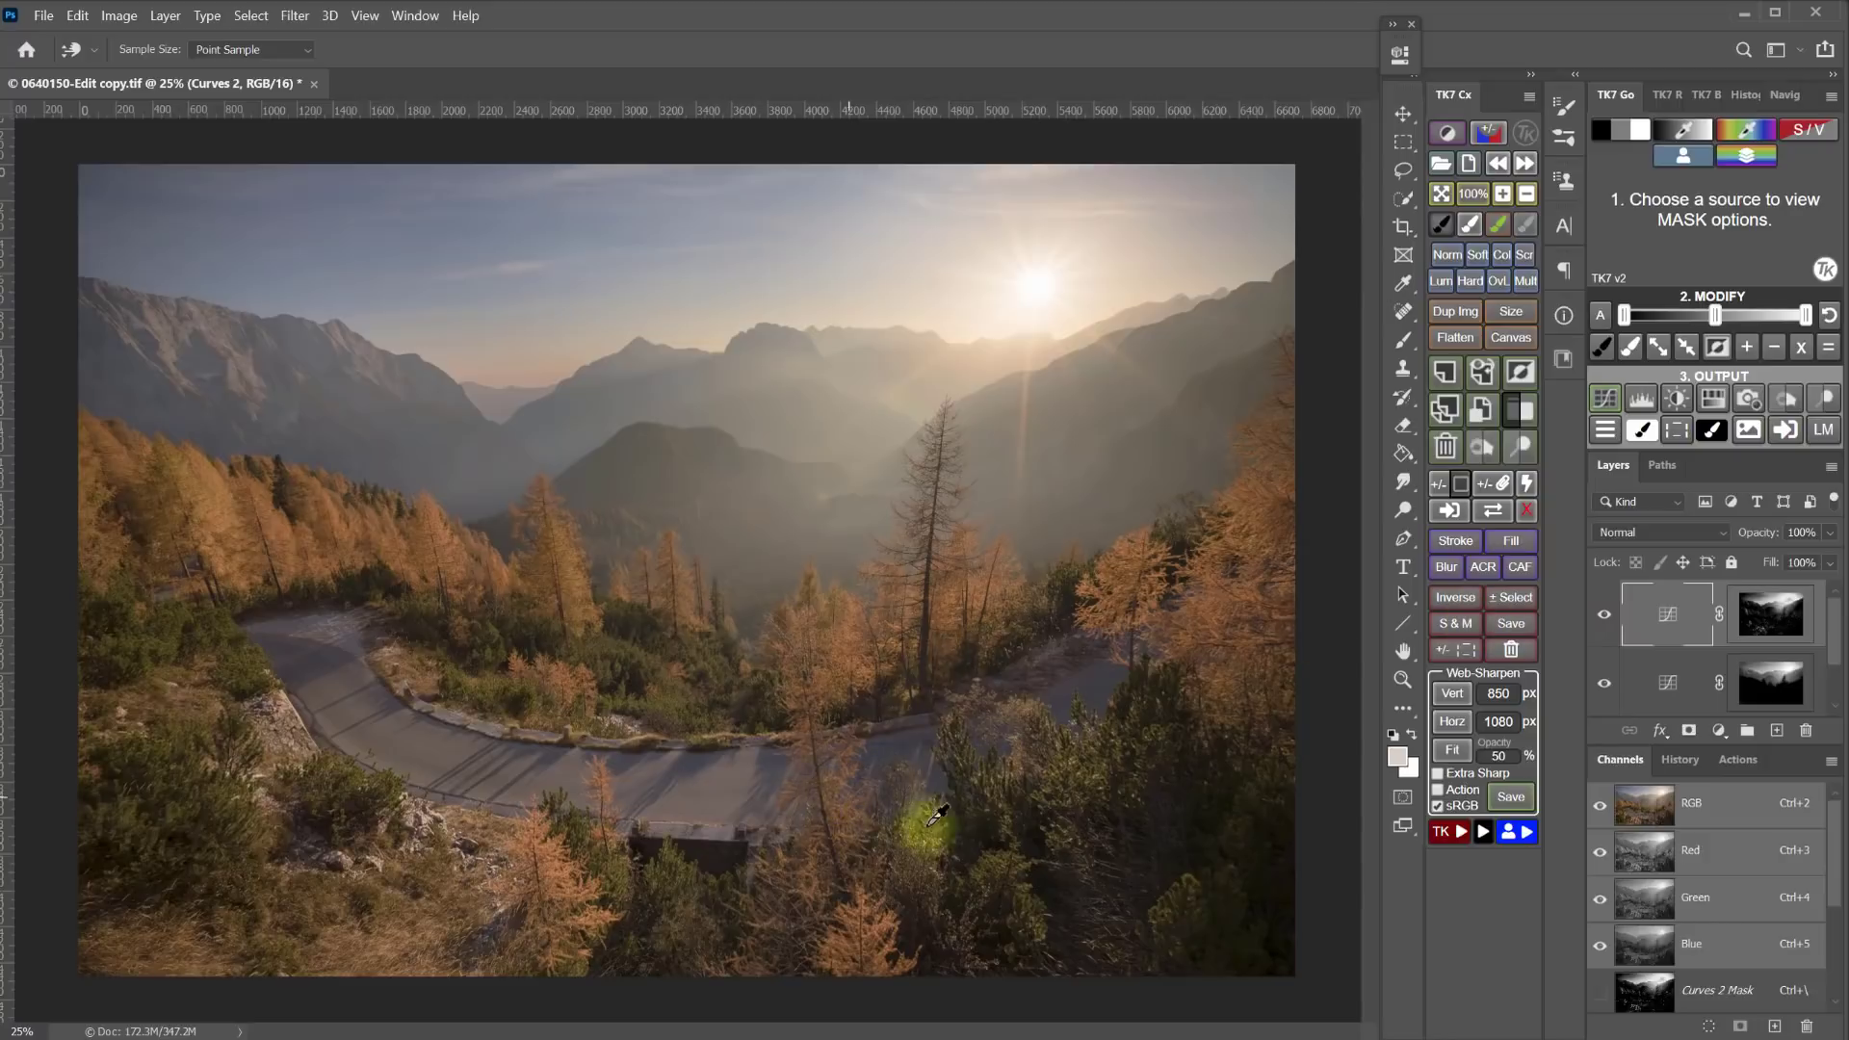
- Sample the autumn-tree brown 7e6037 as foreground colour and preview a slightly brightened mask
left_click(1749, 156)
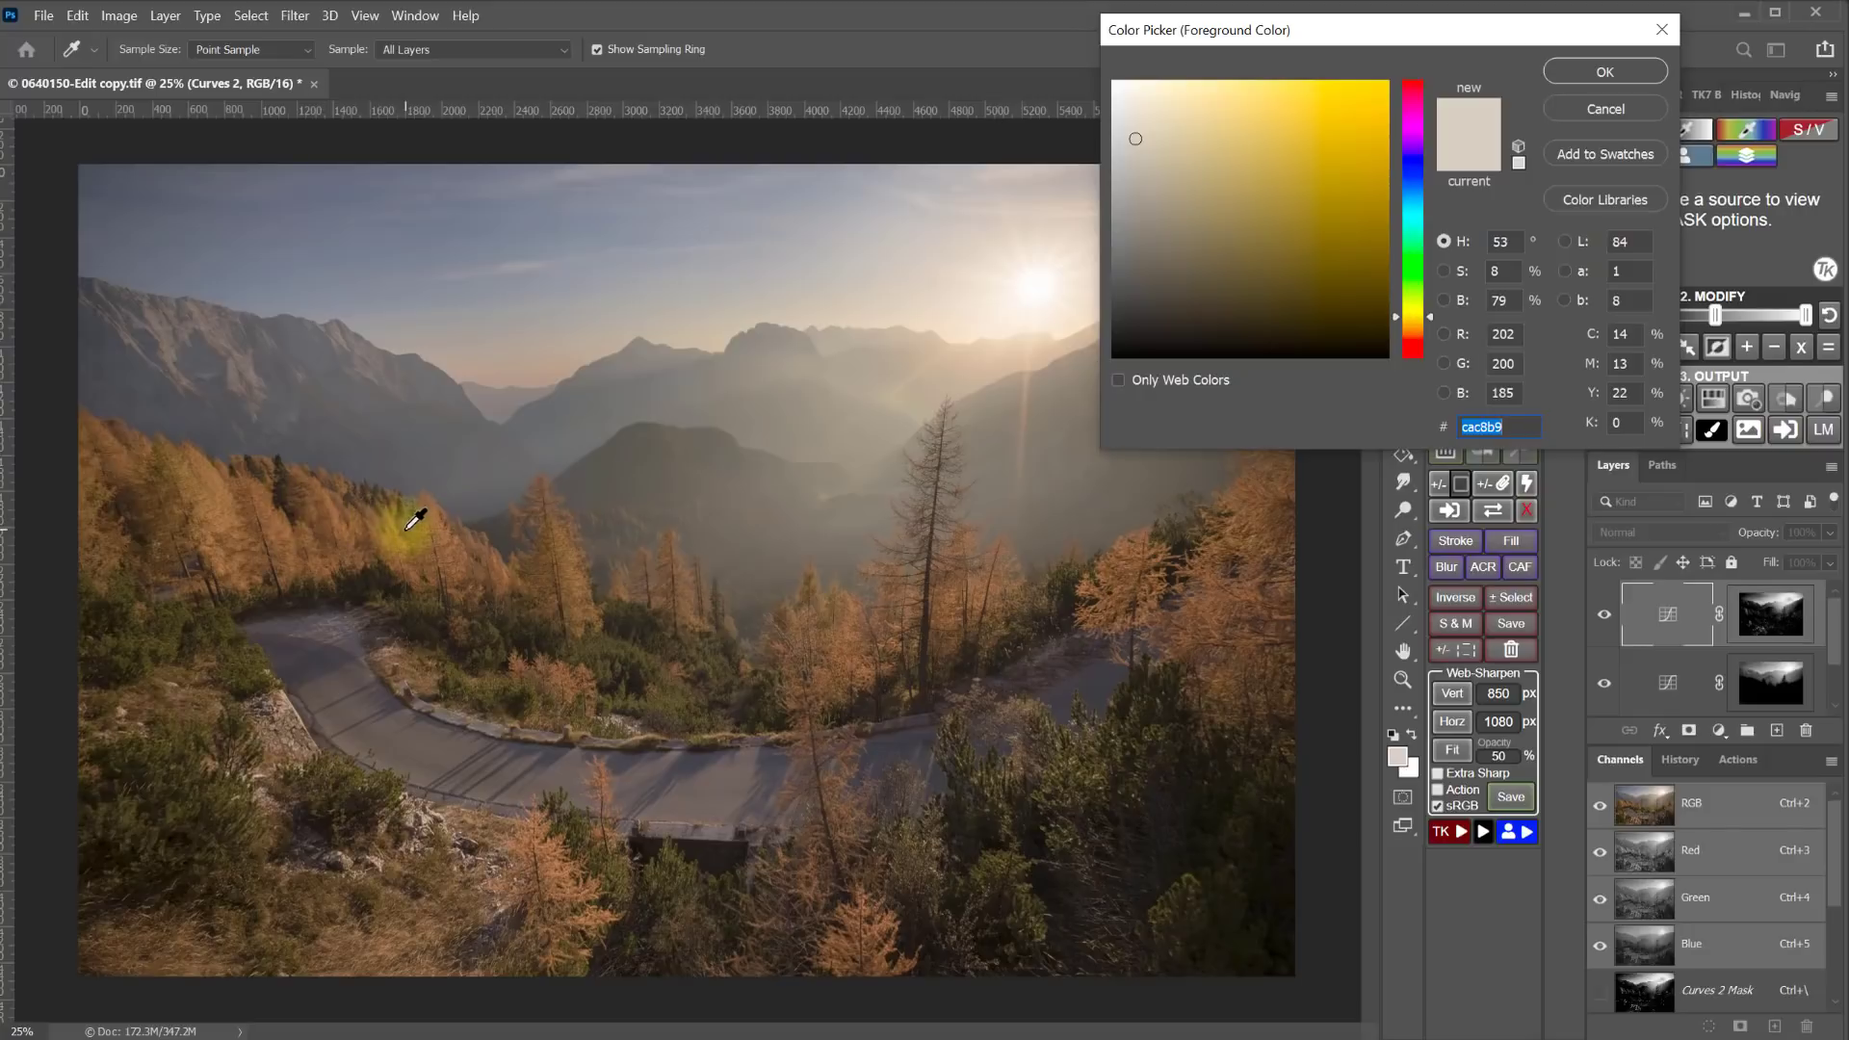
left_click(446, 537)
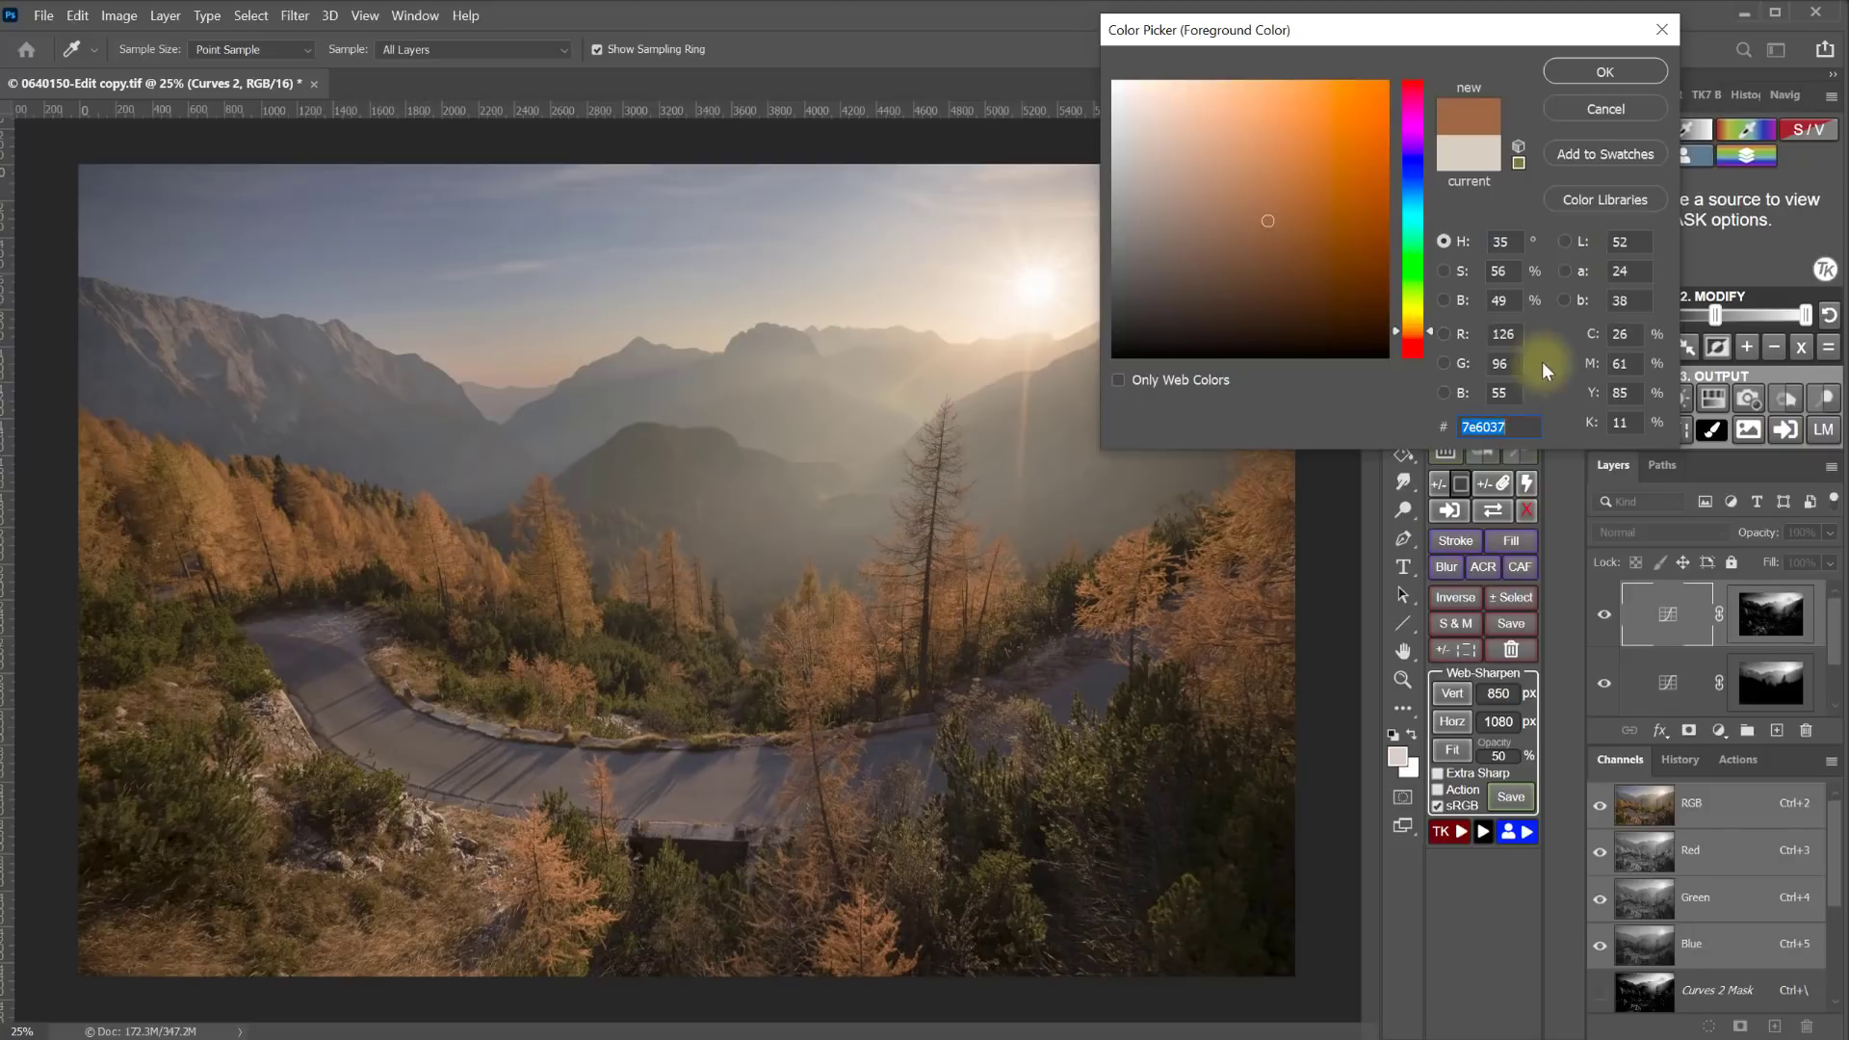
left_click(1600, 71)
left_click(1518, 407)
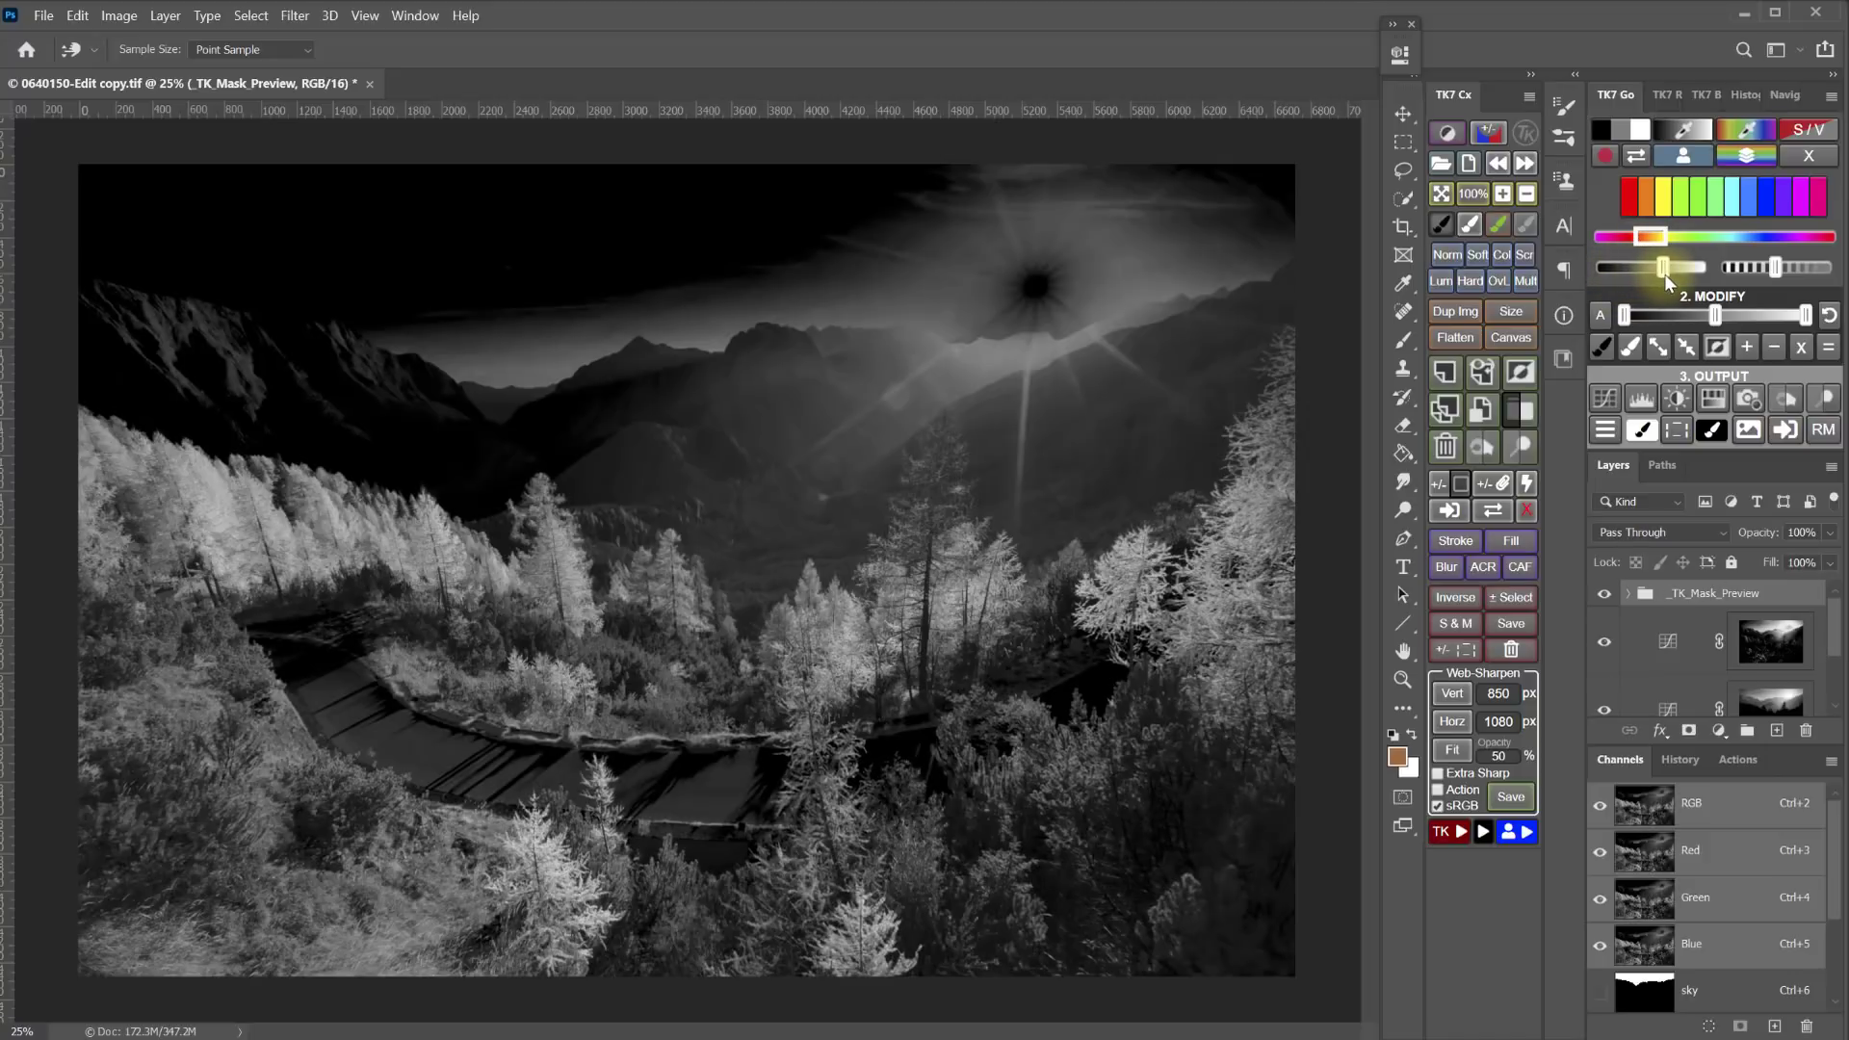
left_click(1678, 268)
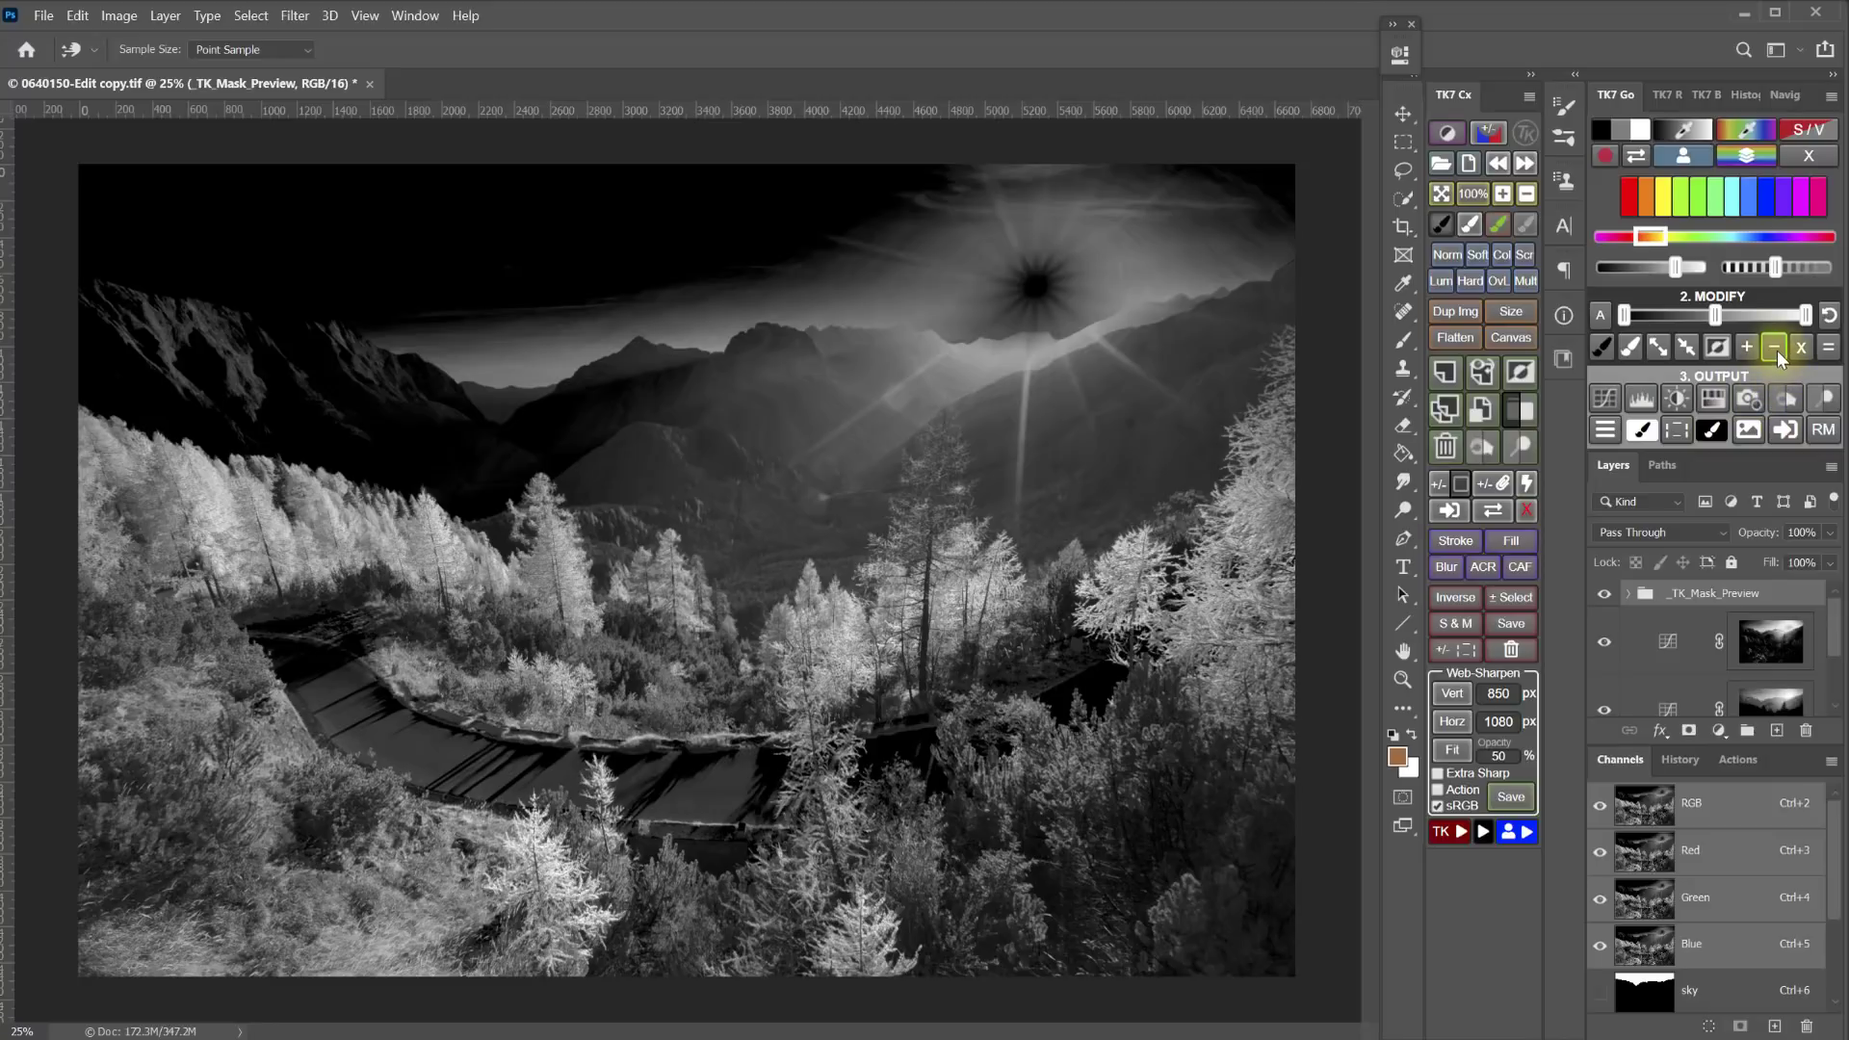
- Subtract the saved 'Sky and background' channel from the luminosity mask and output a Hue/Saturation layer
left_click(1773, 347)
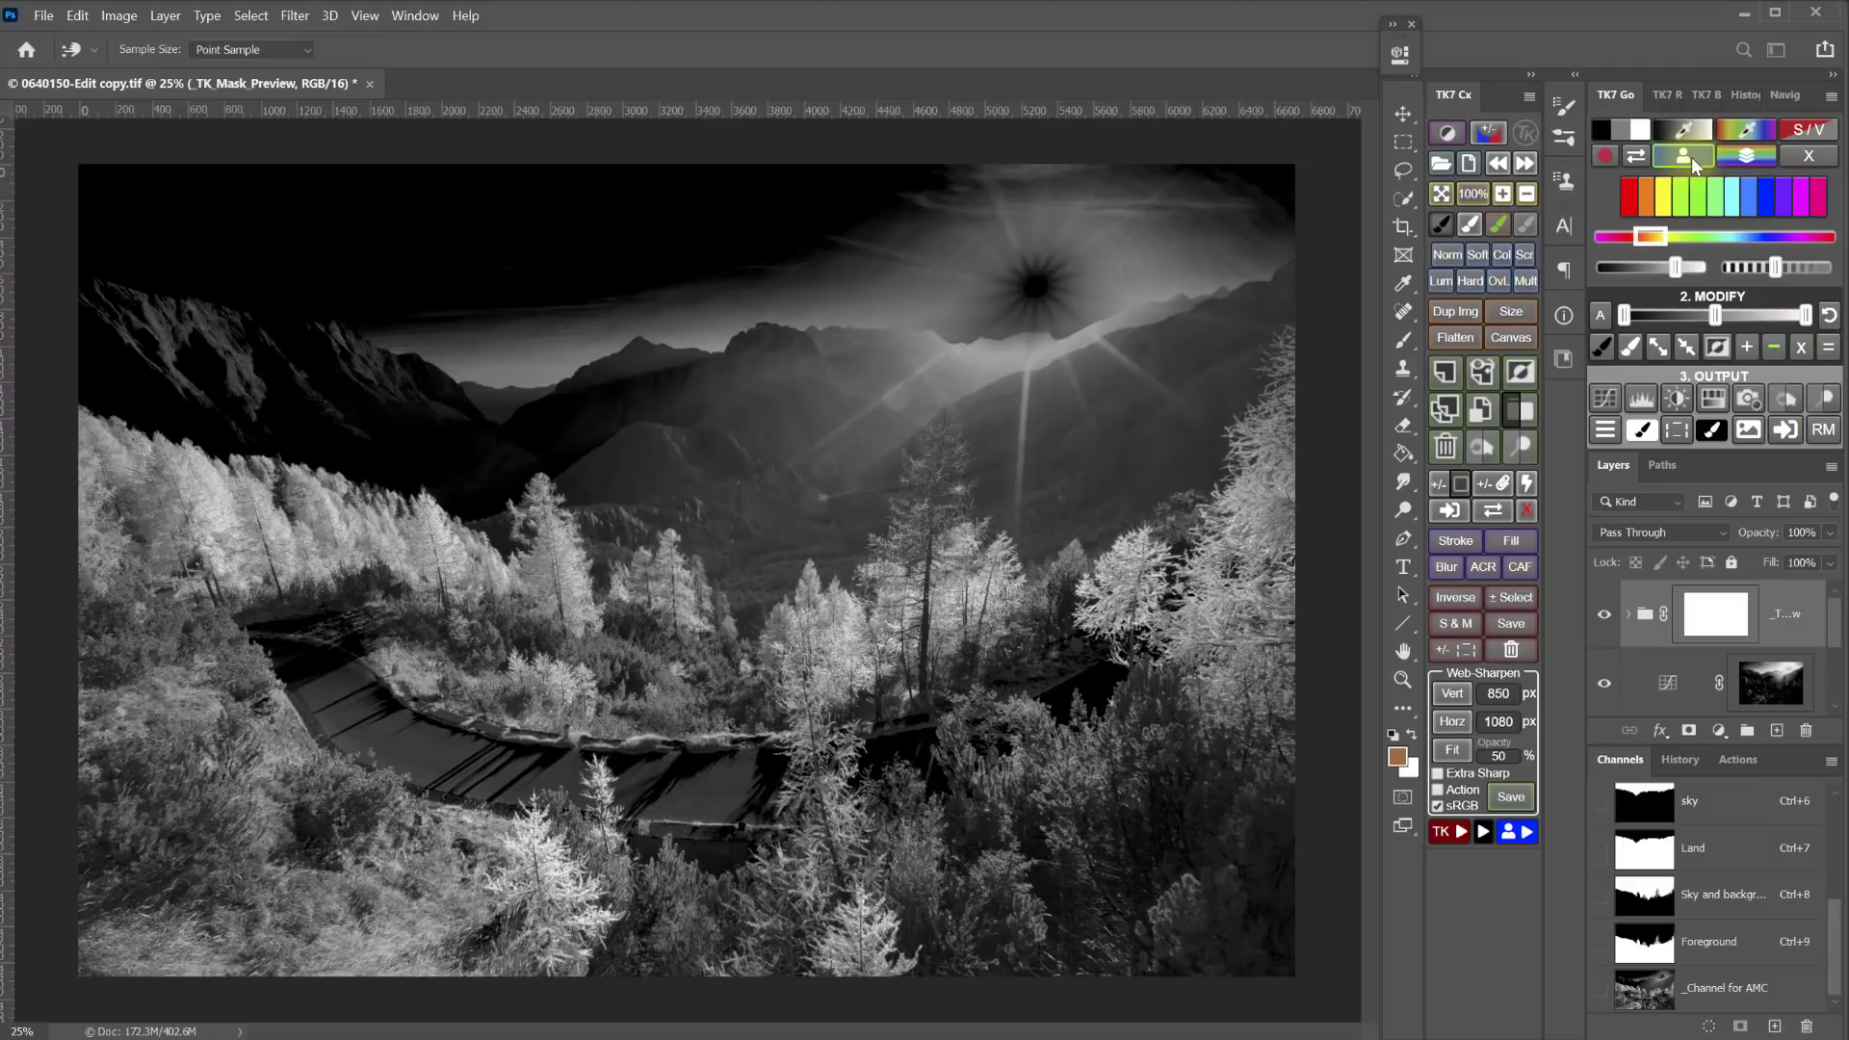
double_click(1628, 763)
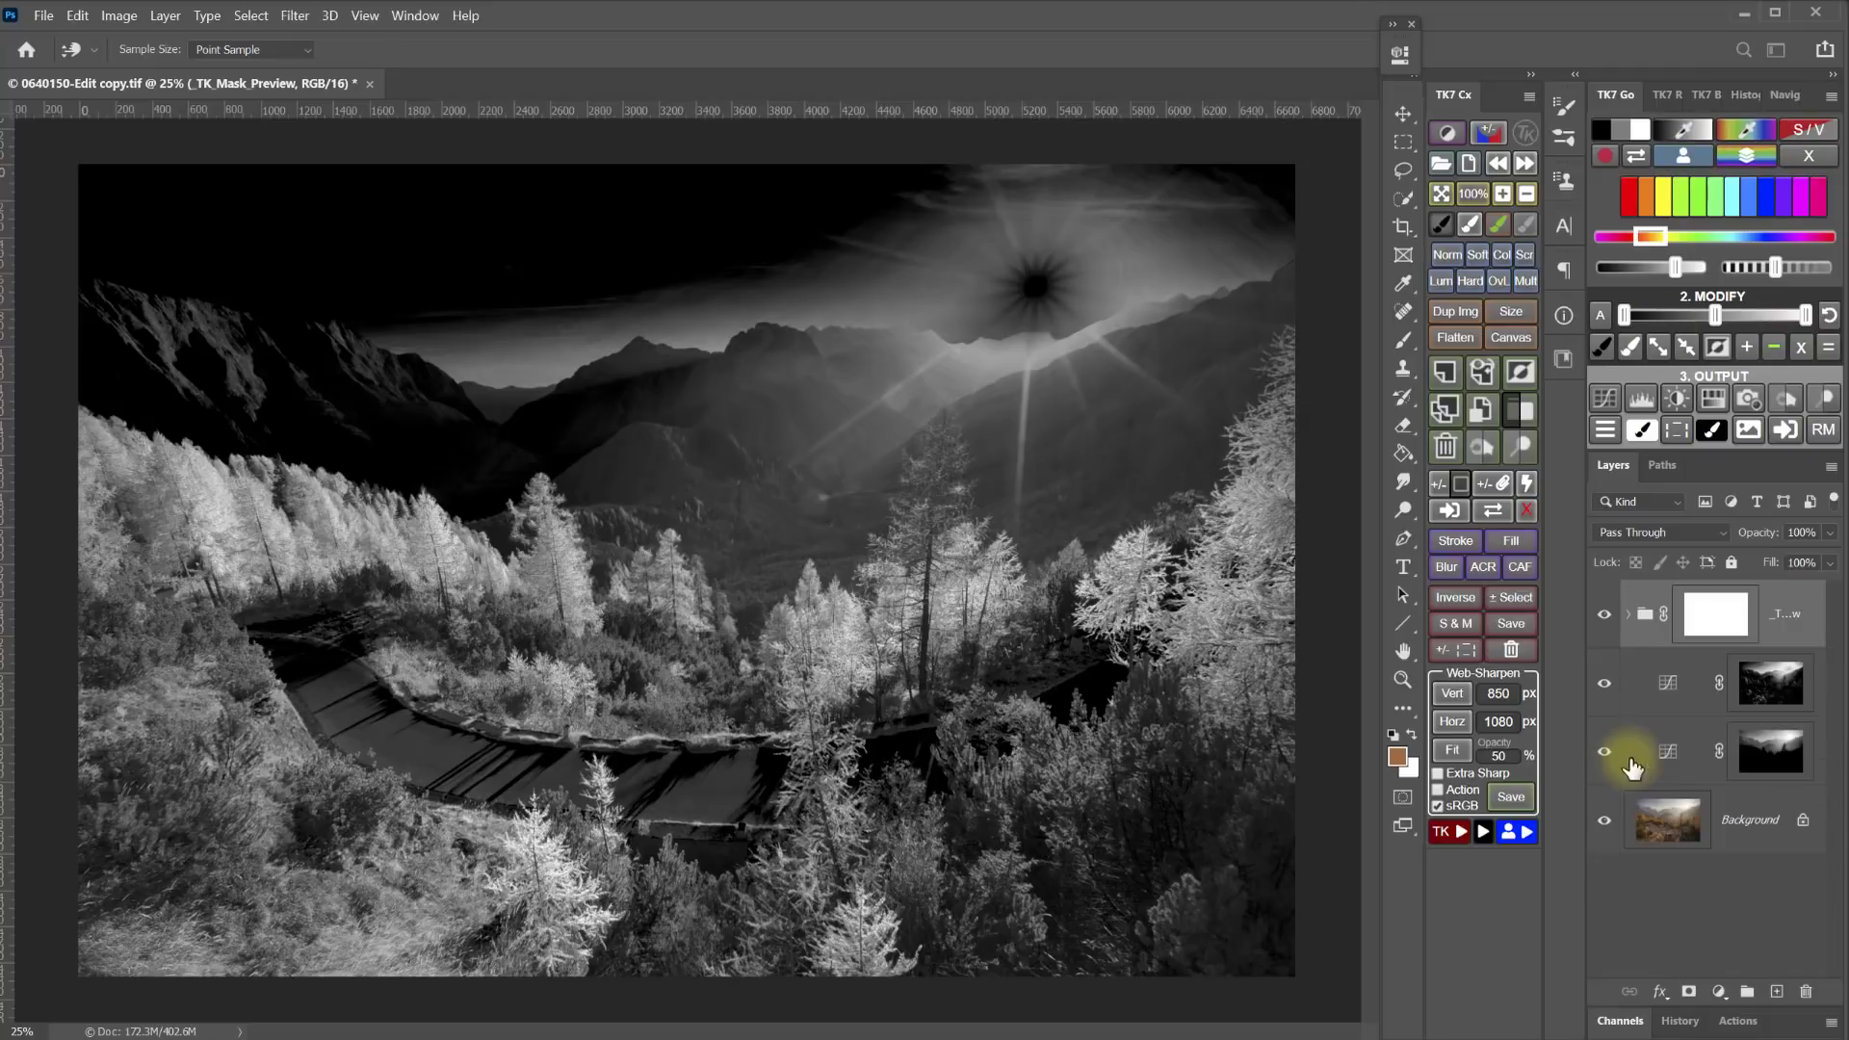
left_click(1692, 160)
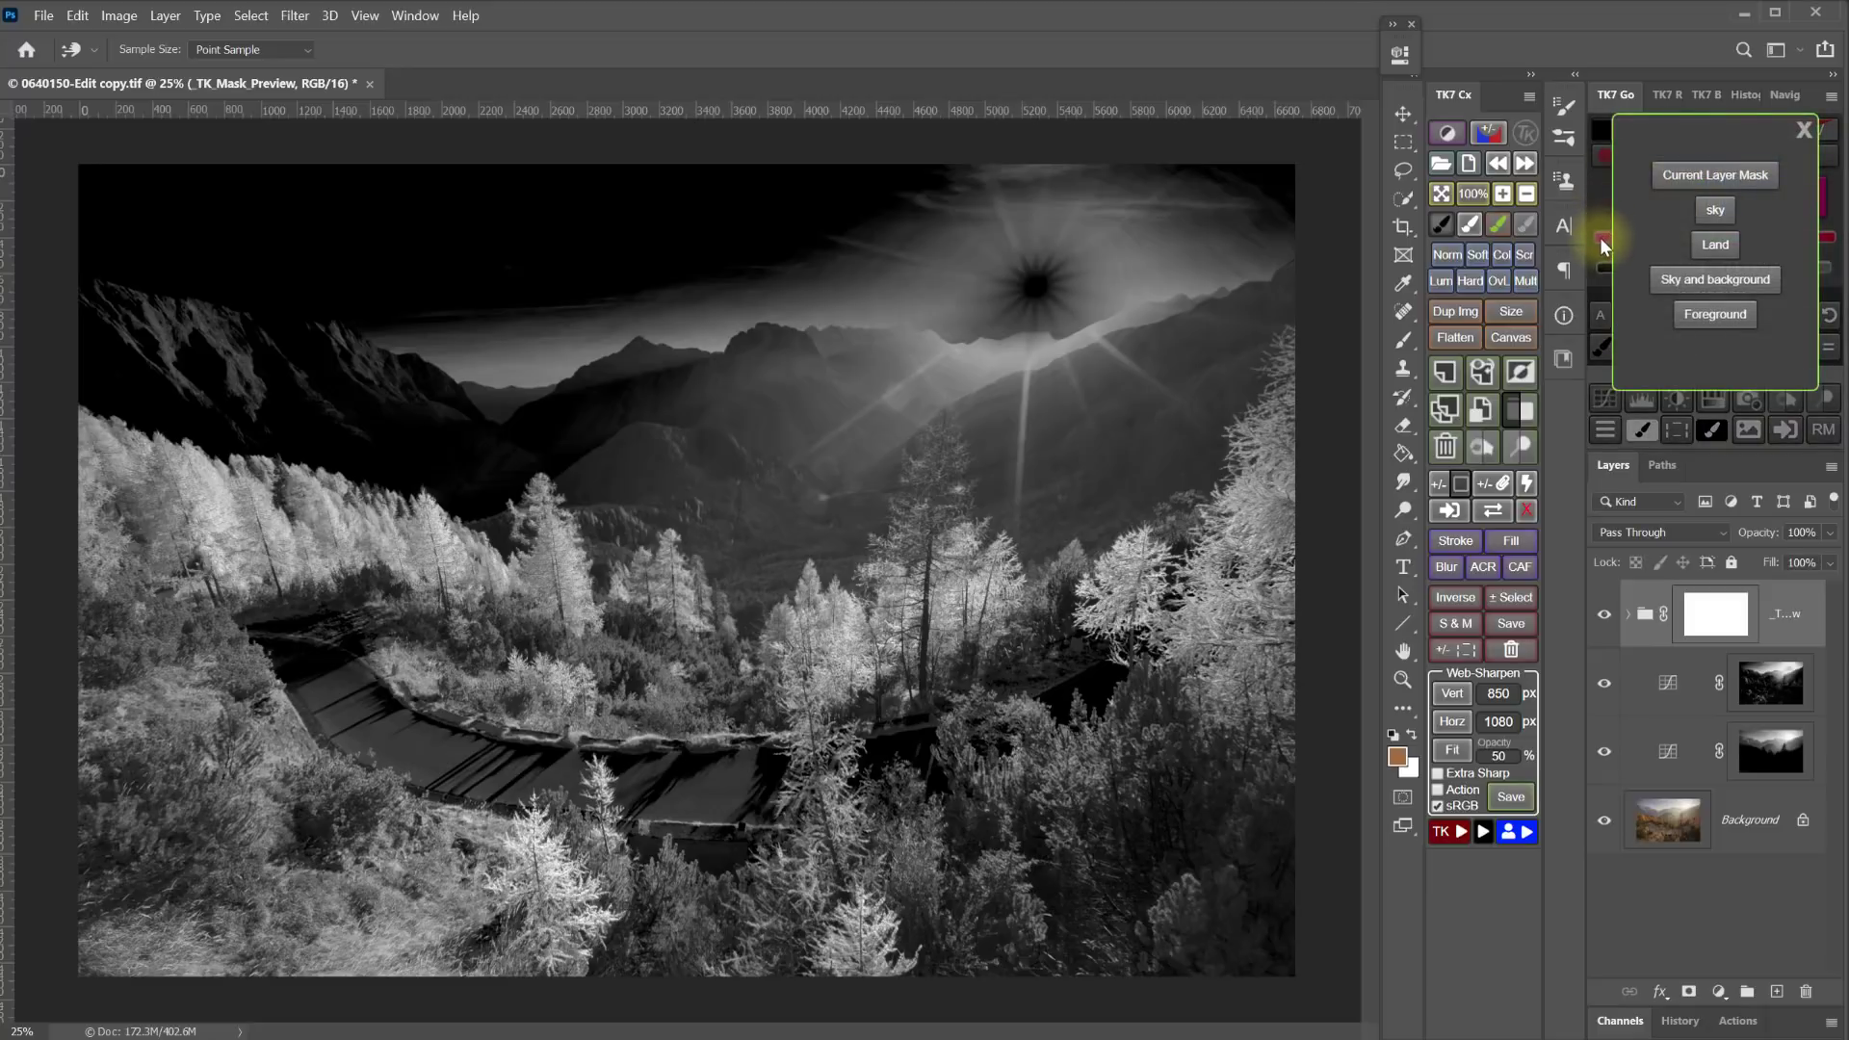
left_click(1712, 279)
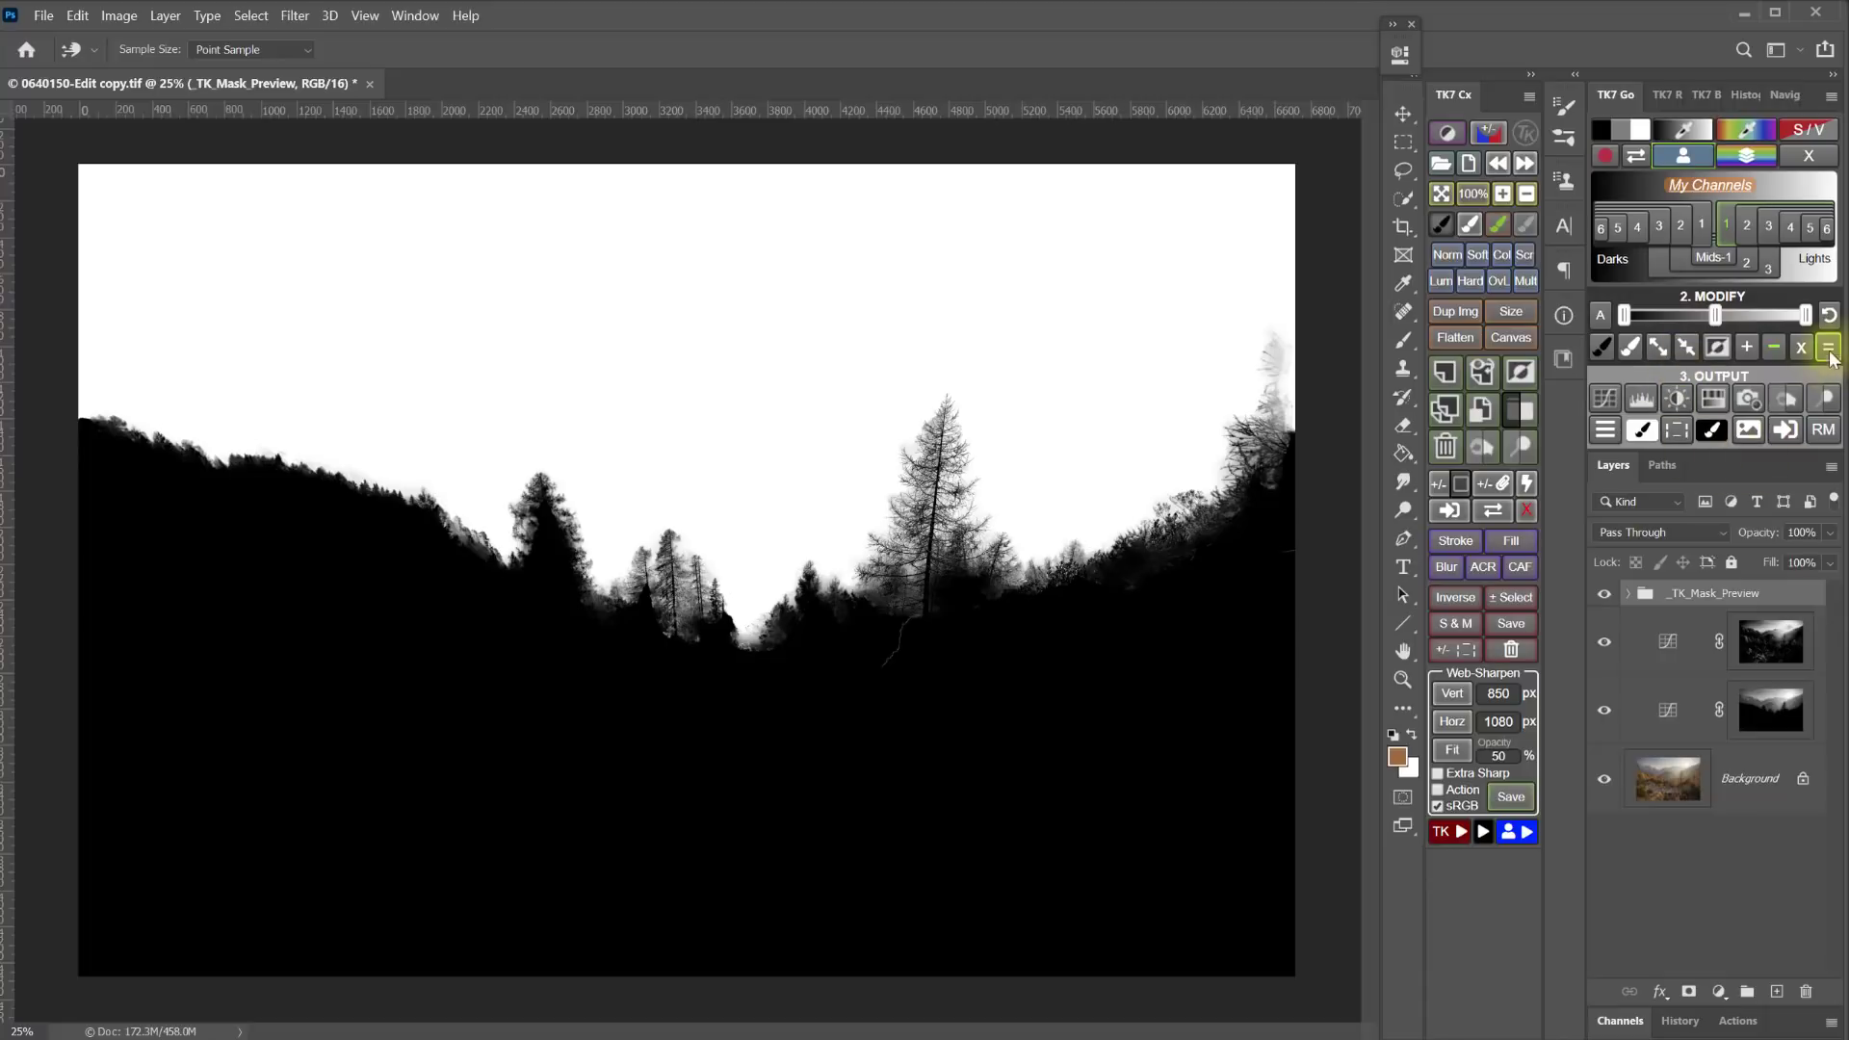
left_click(1828, 347)
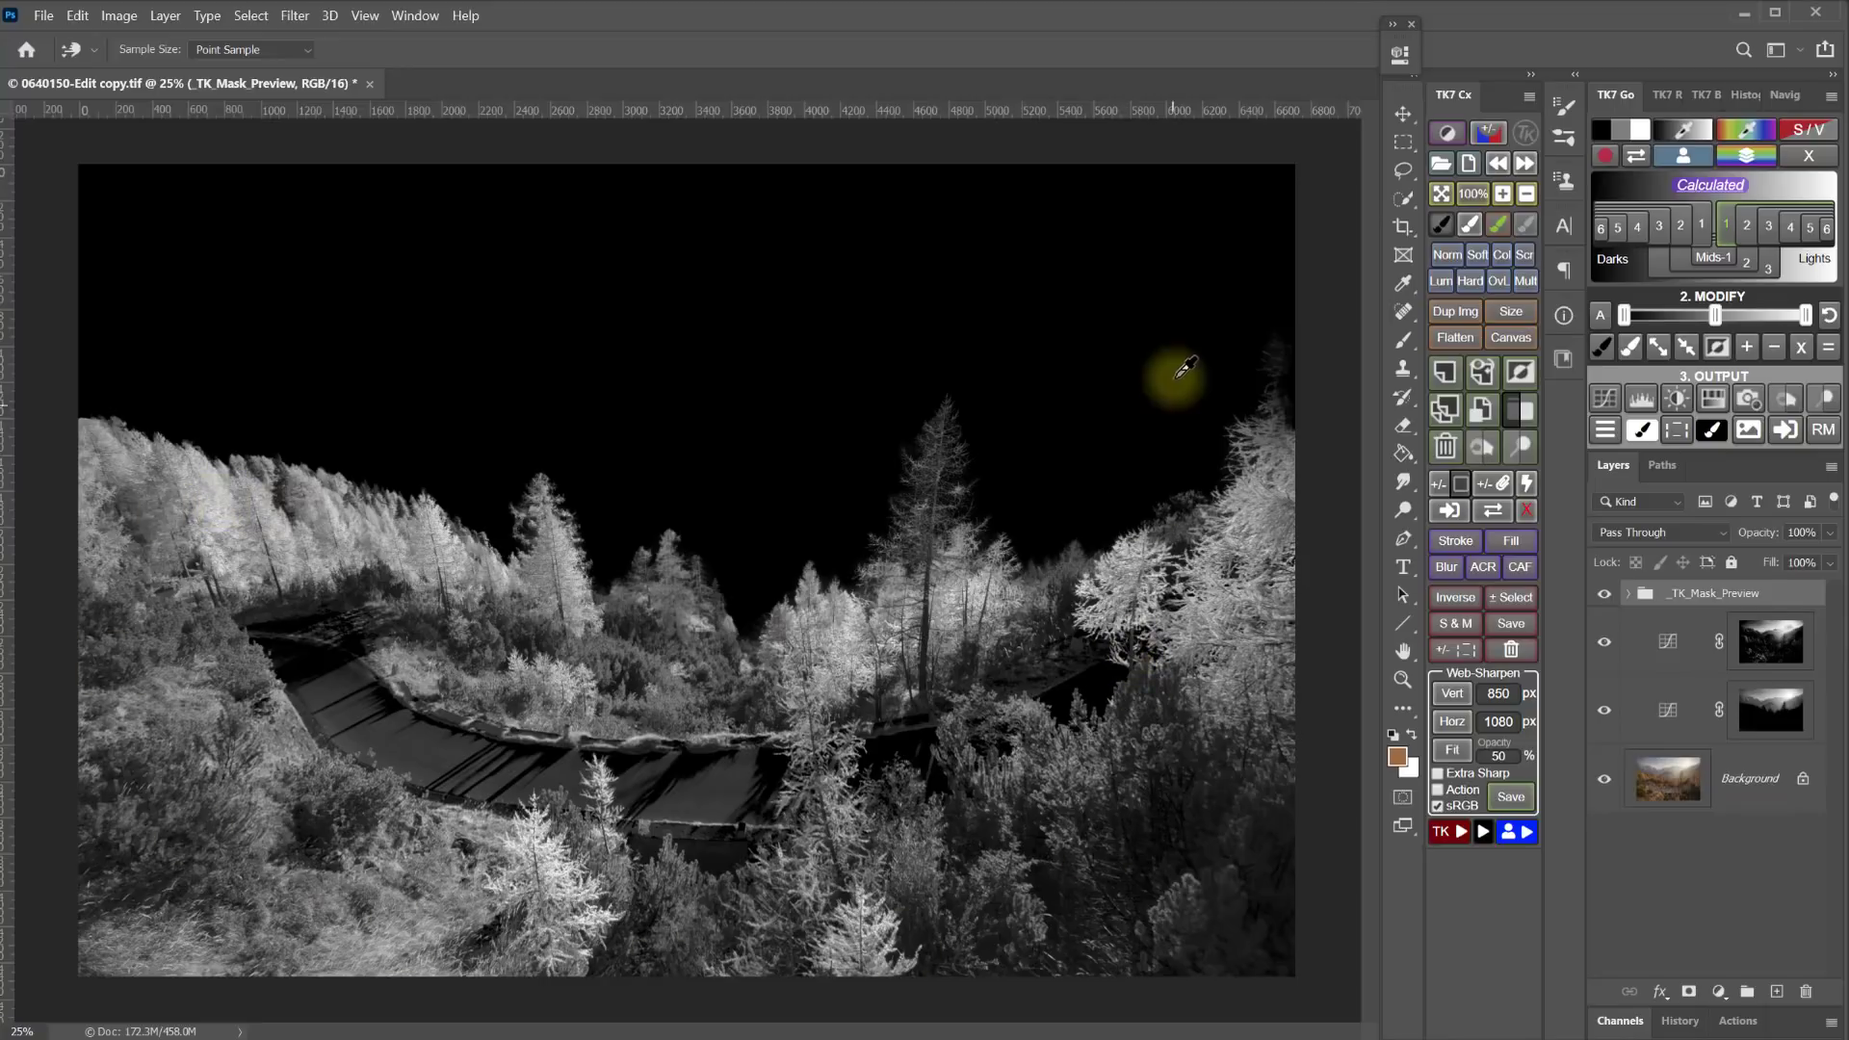
left_click(1713, 403)
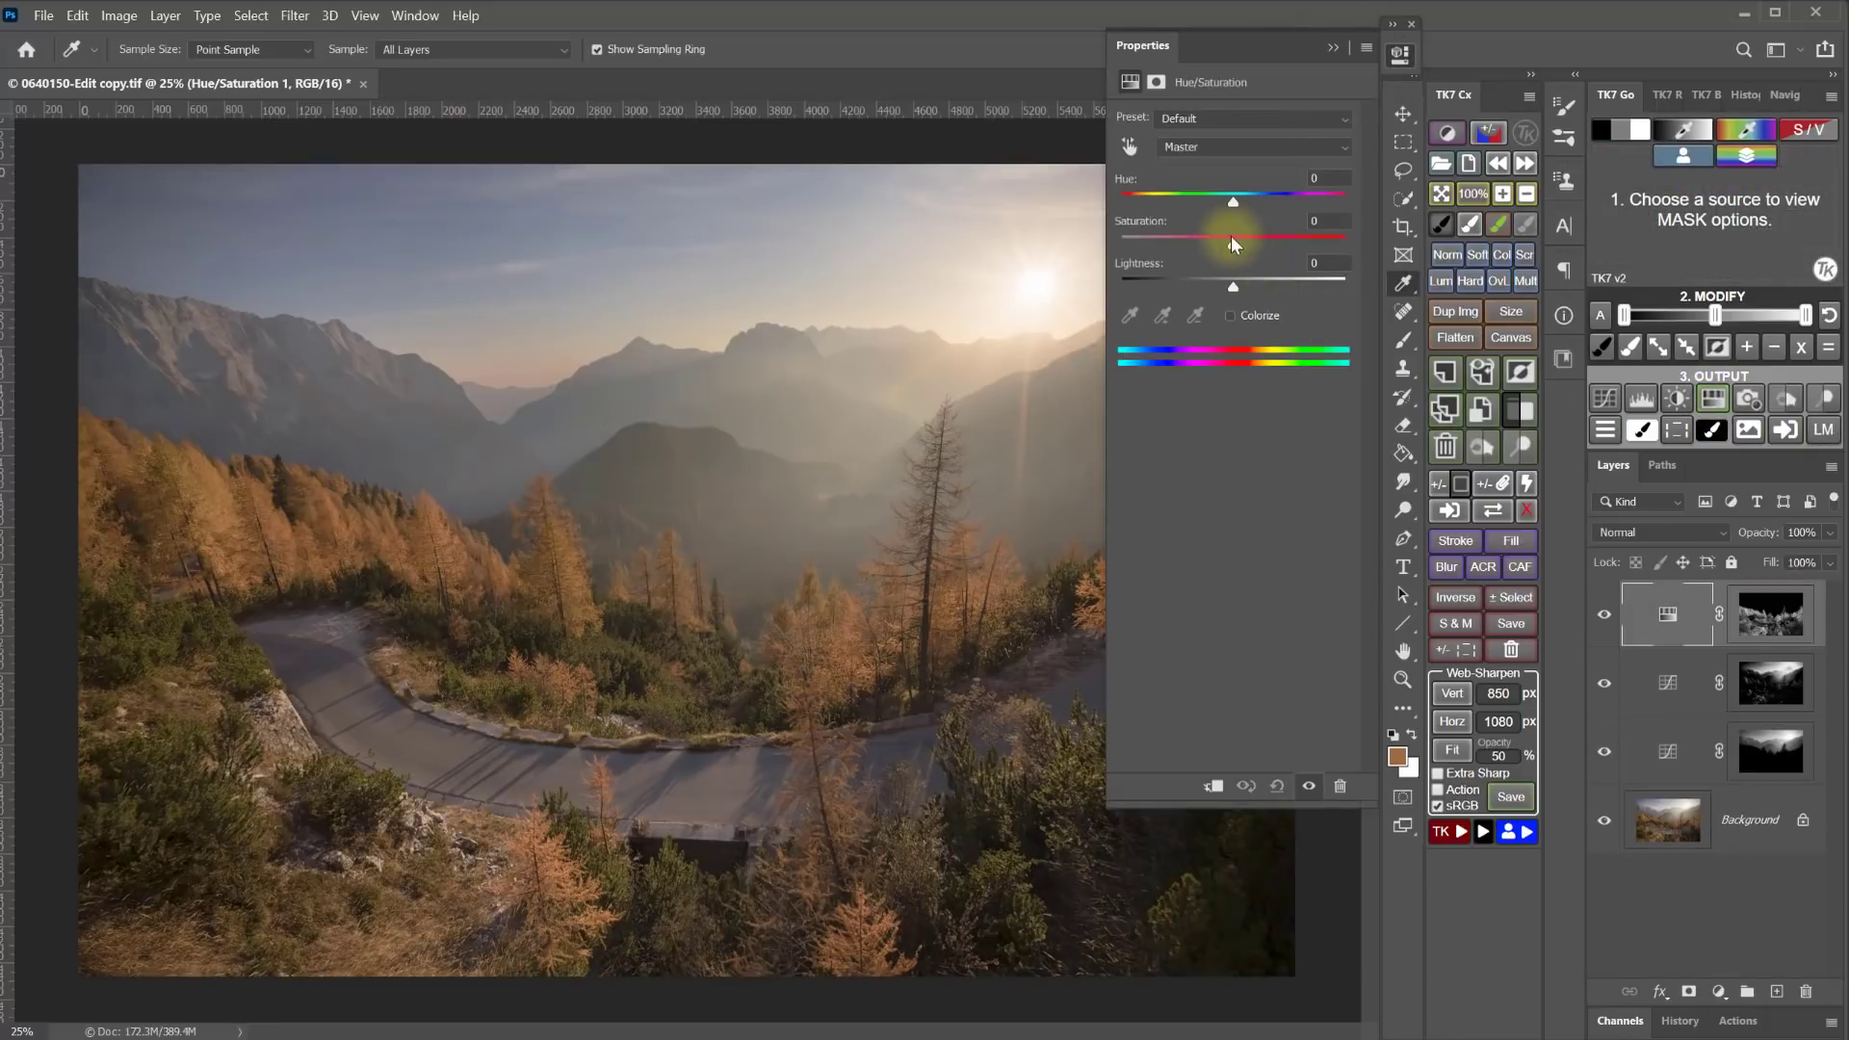
- Set the masked Hue/Saturation to saturation +30 and lightness +8, then compare it with the original
left_click_drag(1233, 242, 1244, 282)
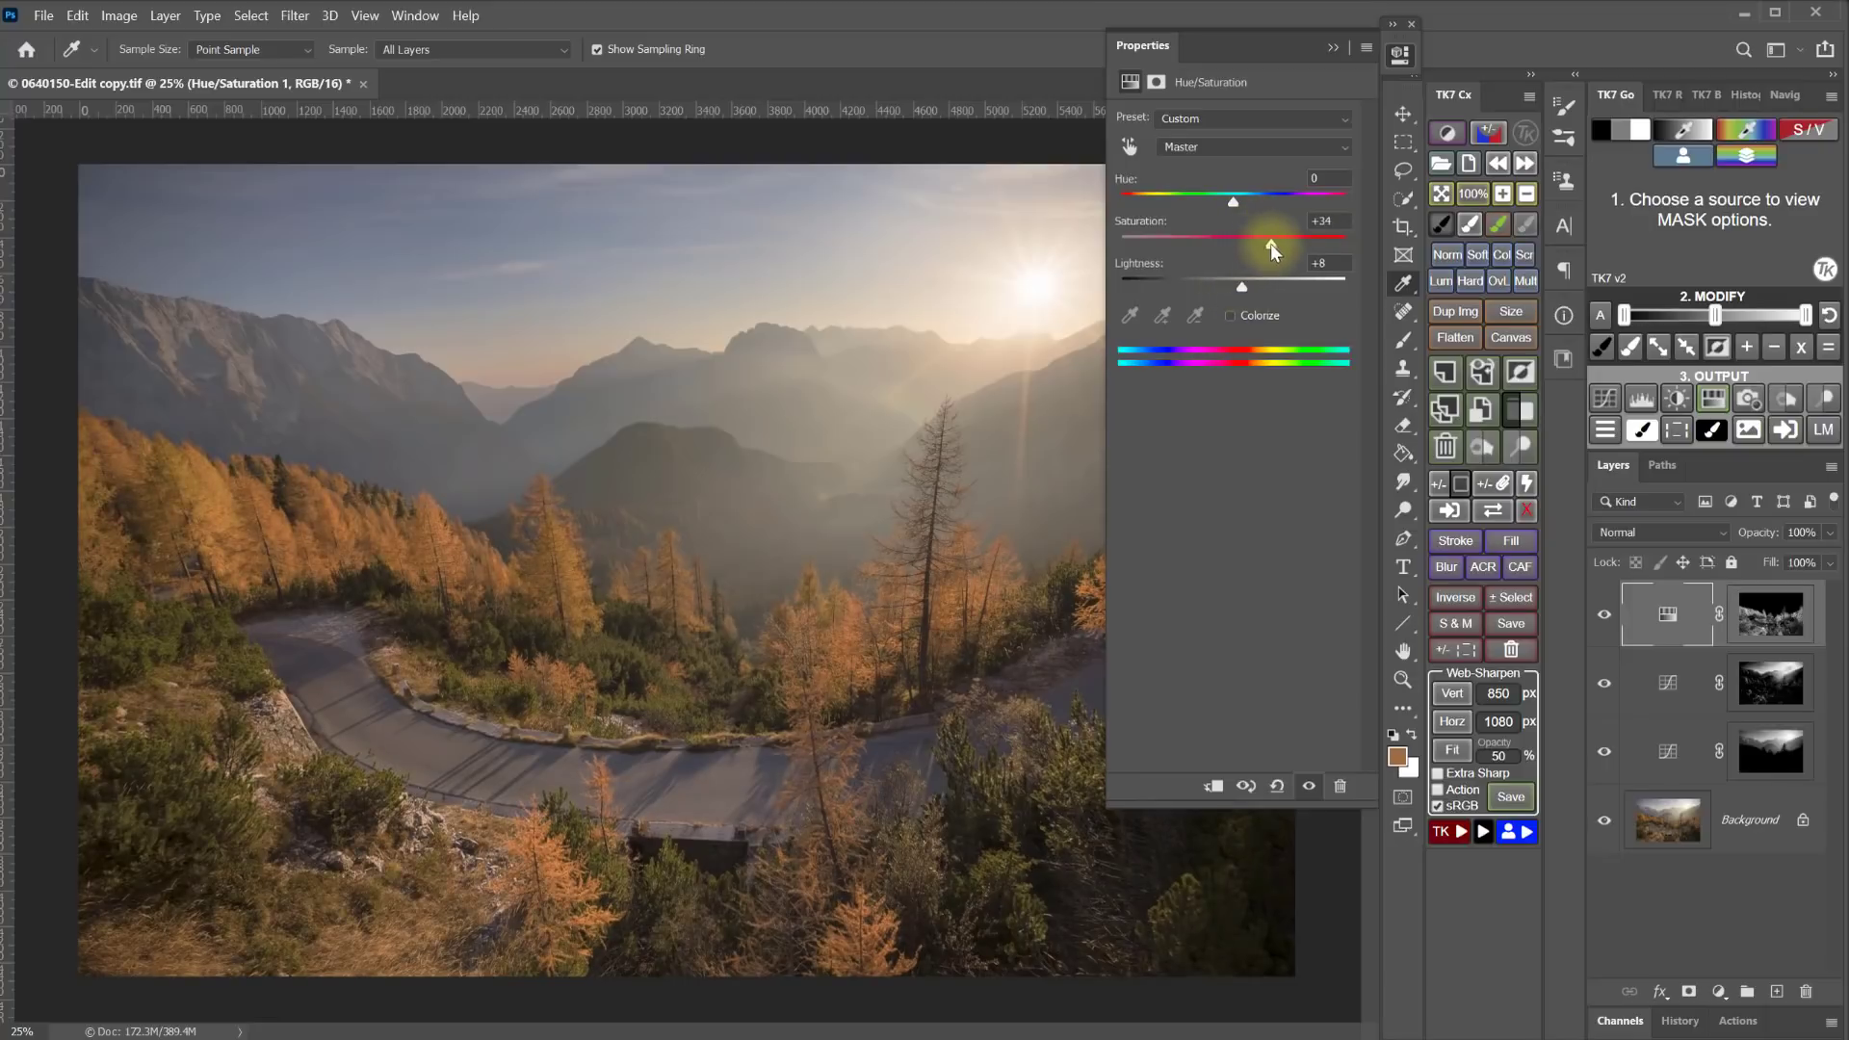
left_click_drag(1234, 200, 1240, 206)
left_click_drag(1231, 210, 1236, 212)
left_click_drag(1268, 246, 1264, 246)
left_click(1400, 54)
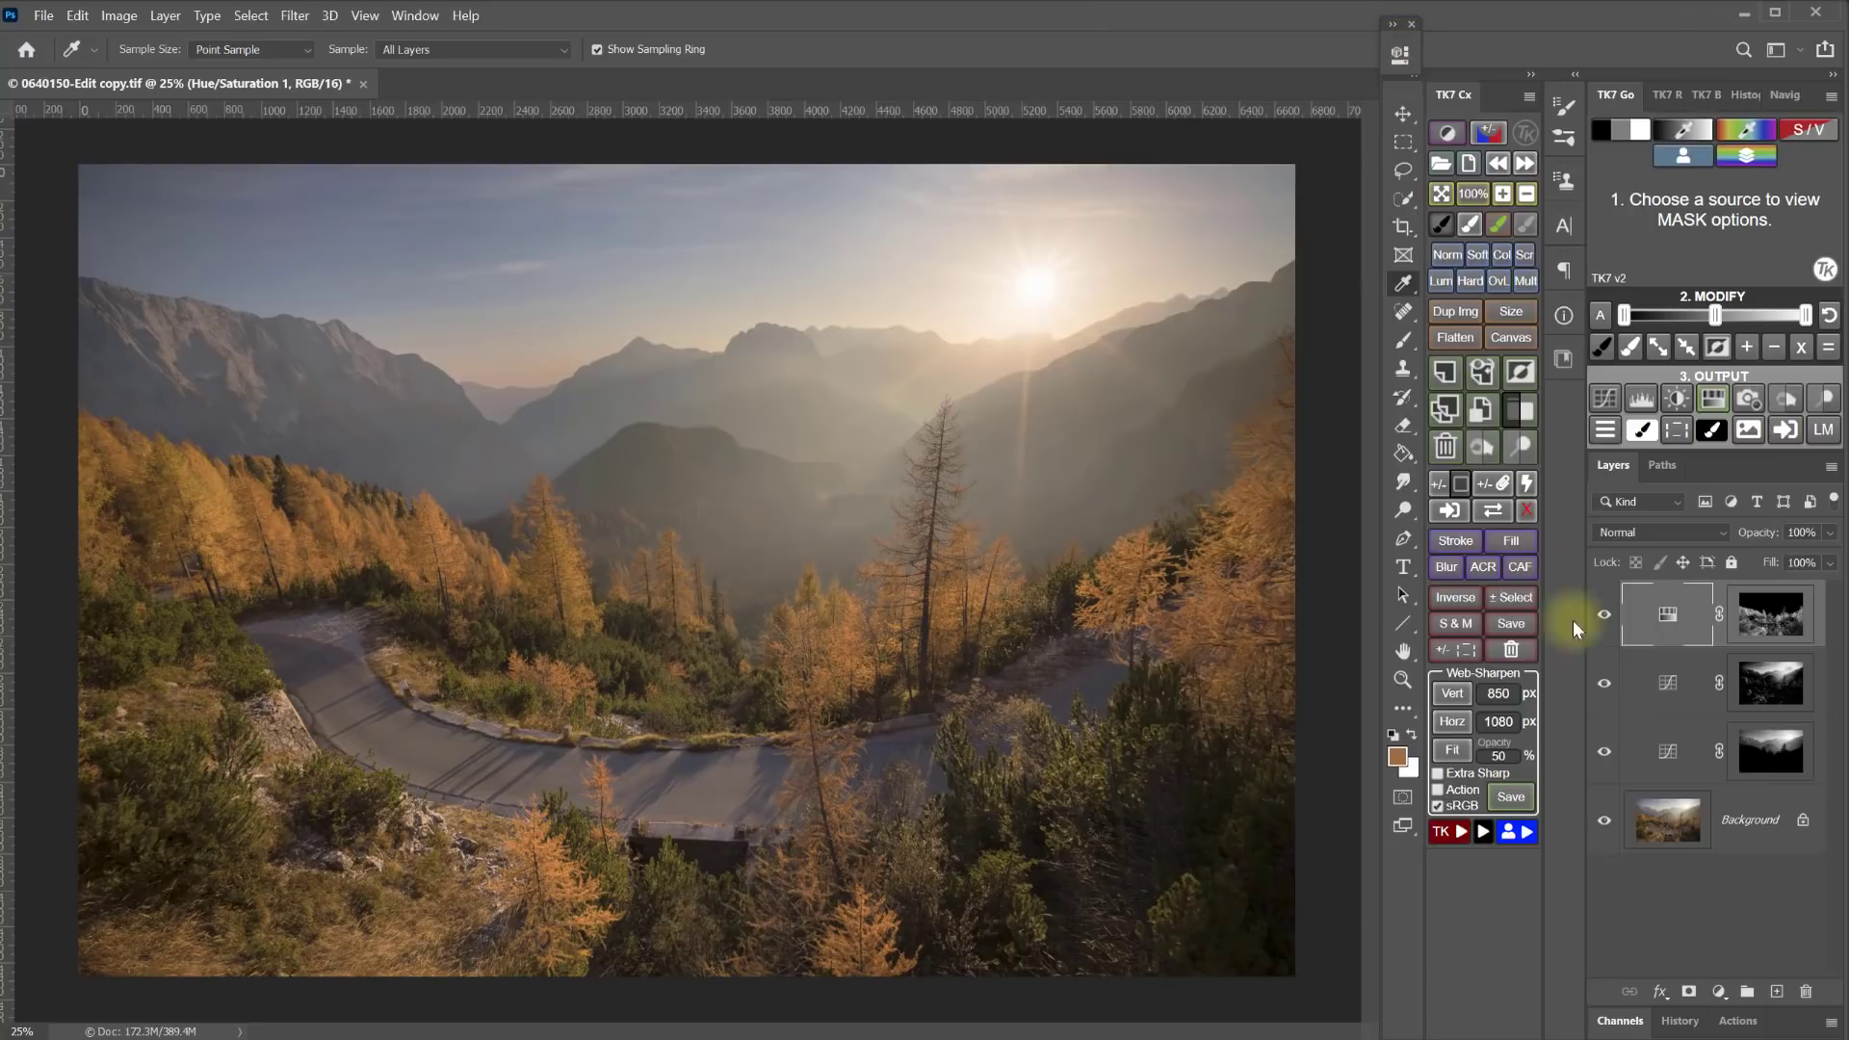
left_click(1604, 614)
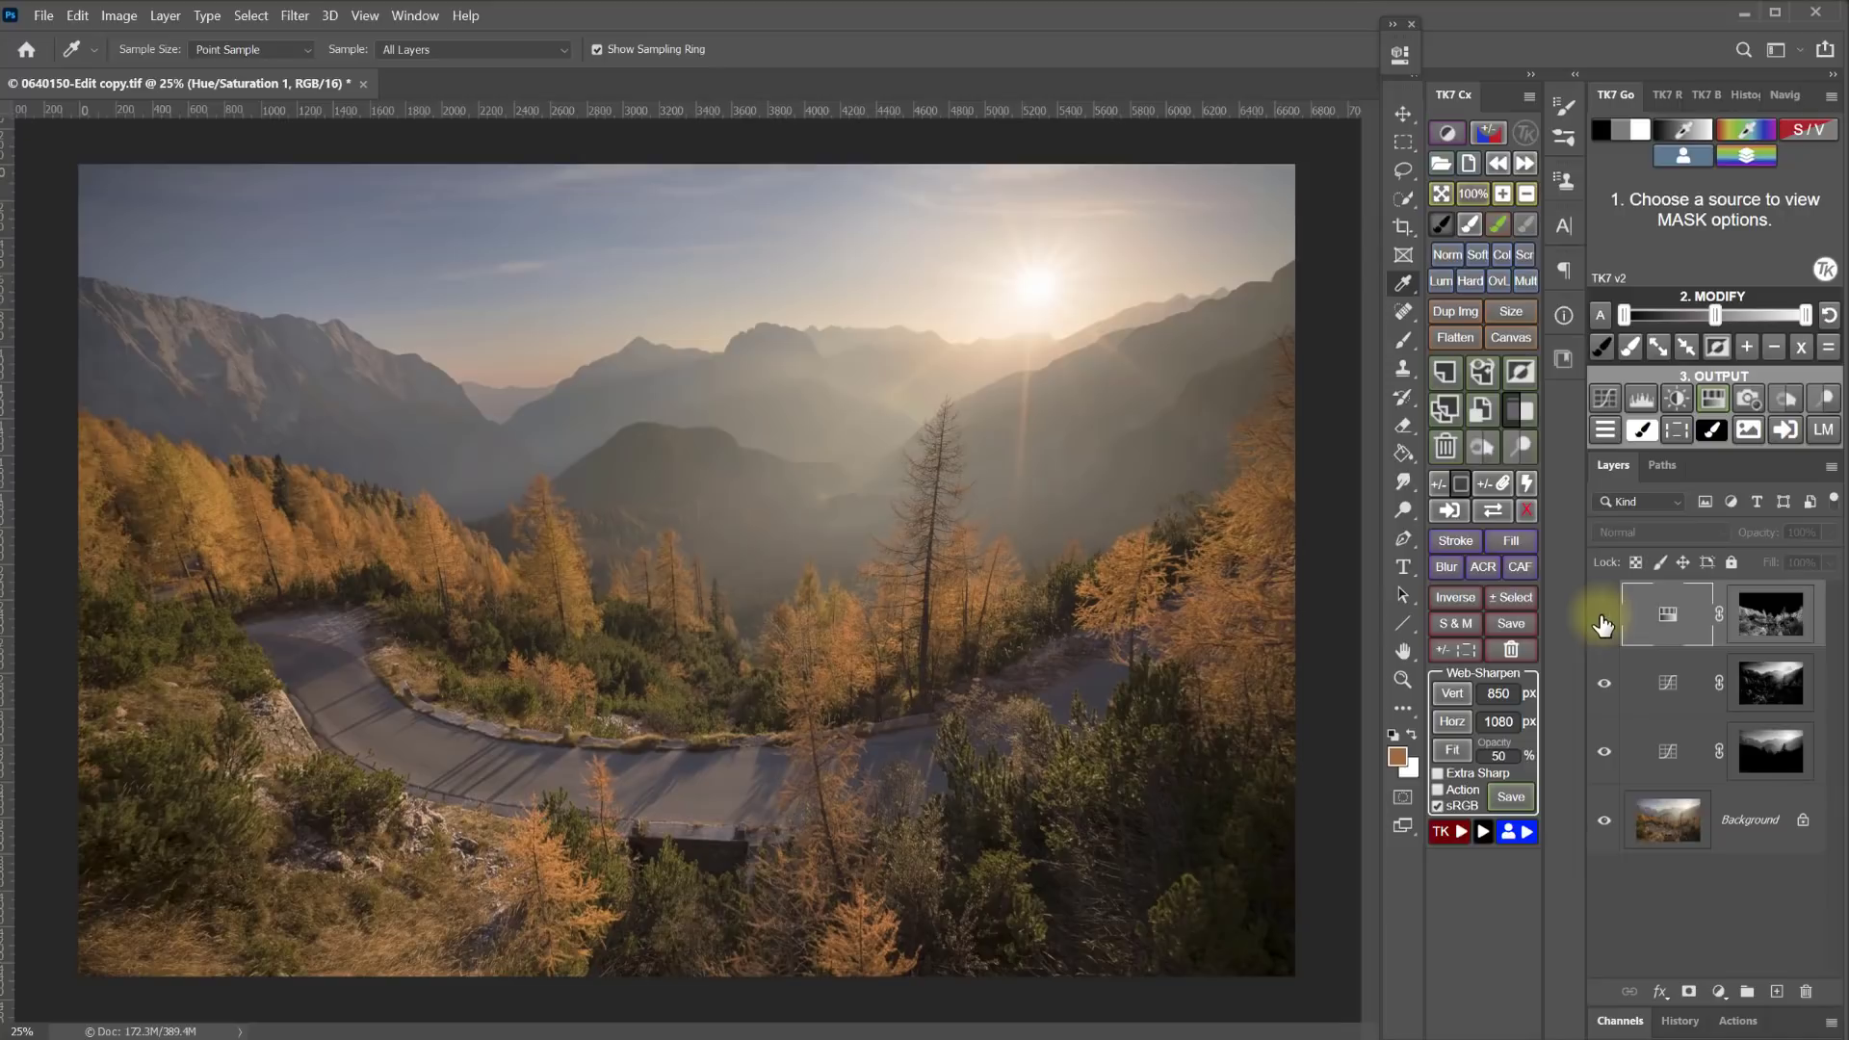
left_click(1604, 615)
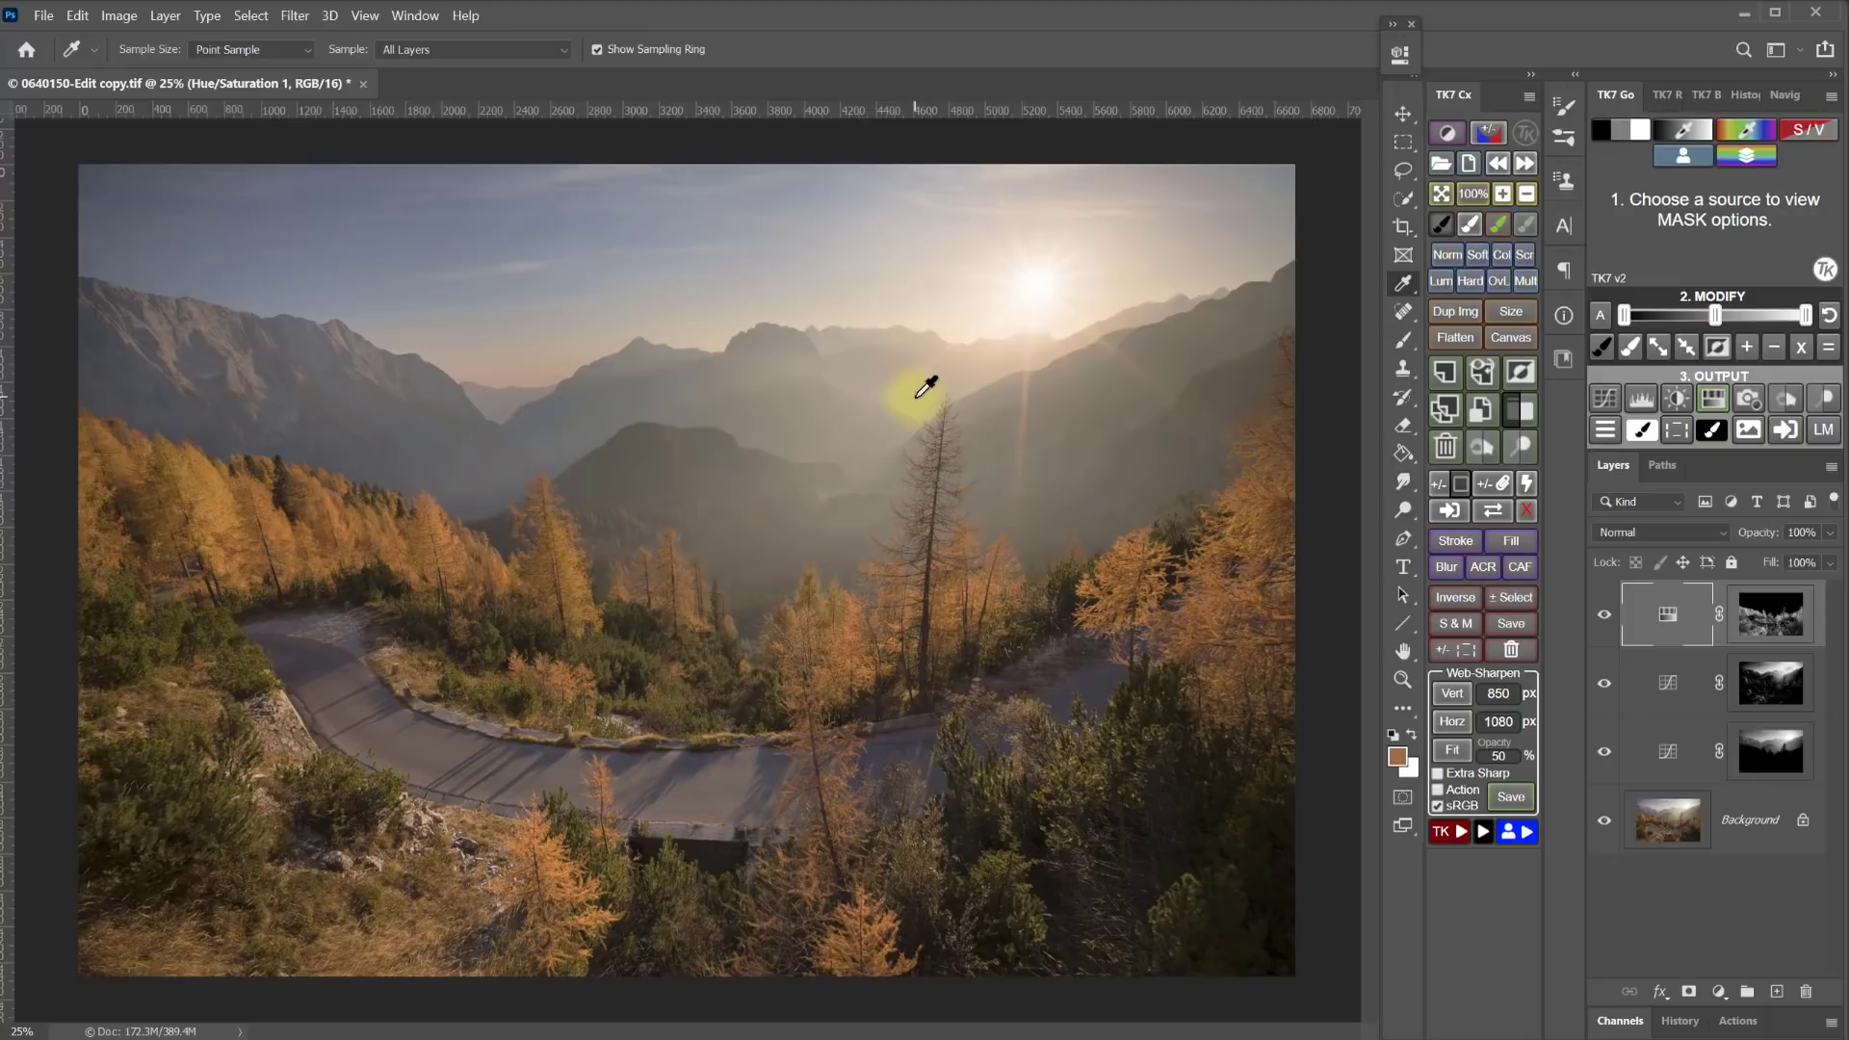
- Sample the grey-blue sky colour 646879 and preview its luminosity mask at zone 4, slightly widened
left_click(1684, 127)
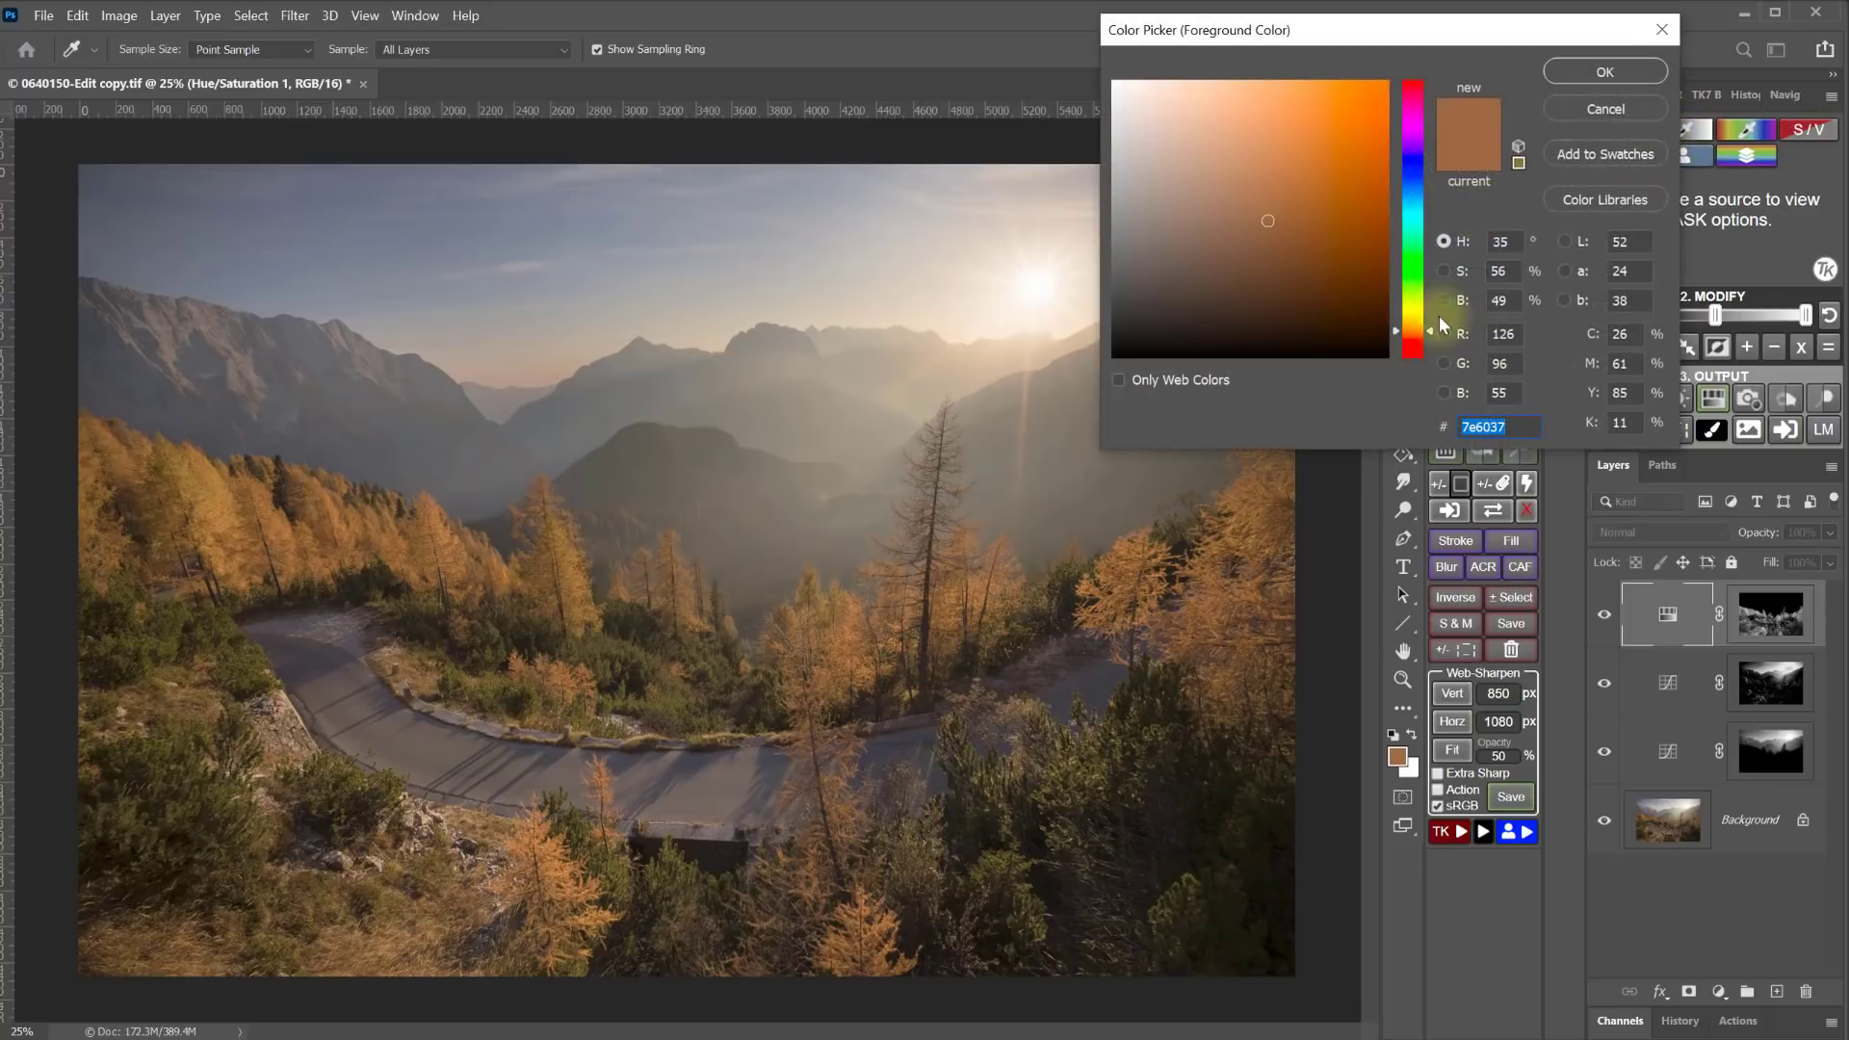
left_click(466, 206)
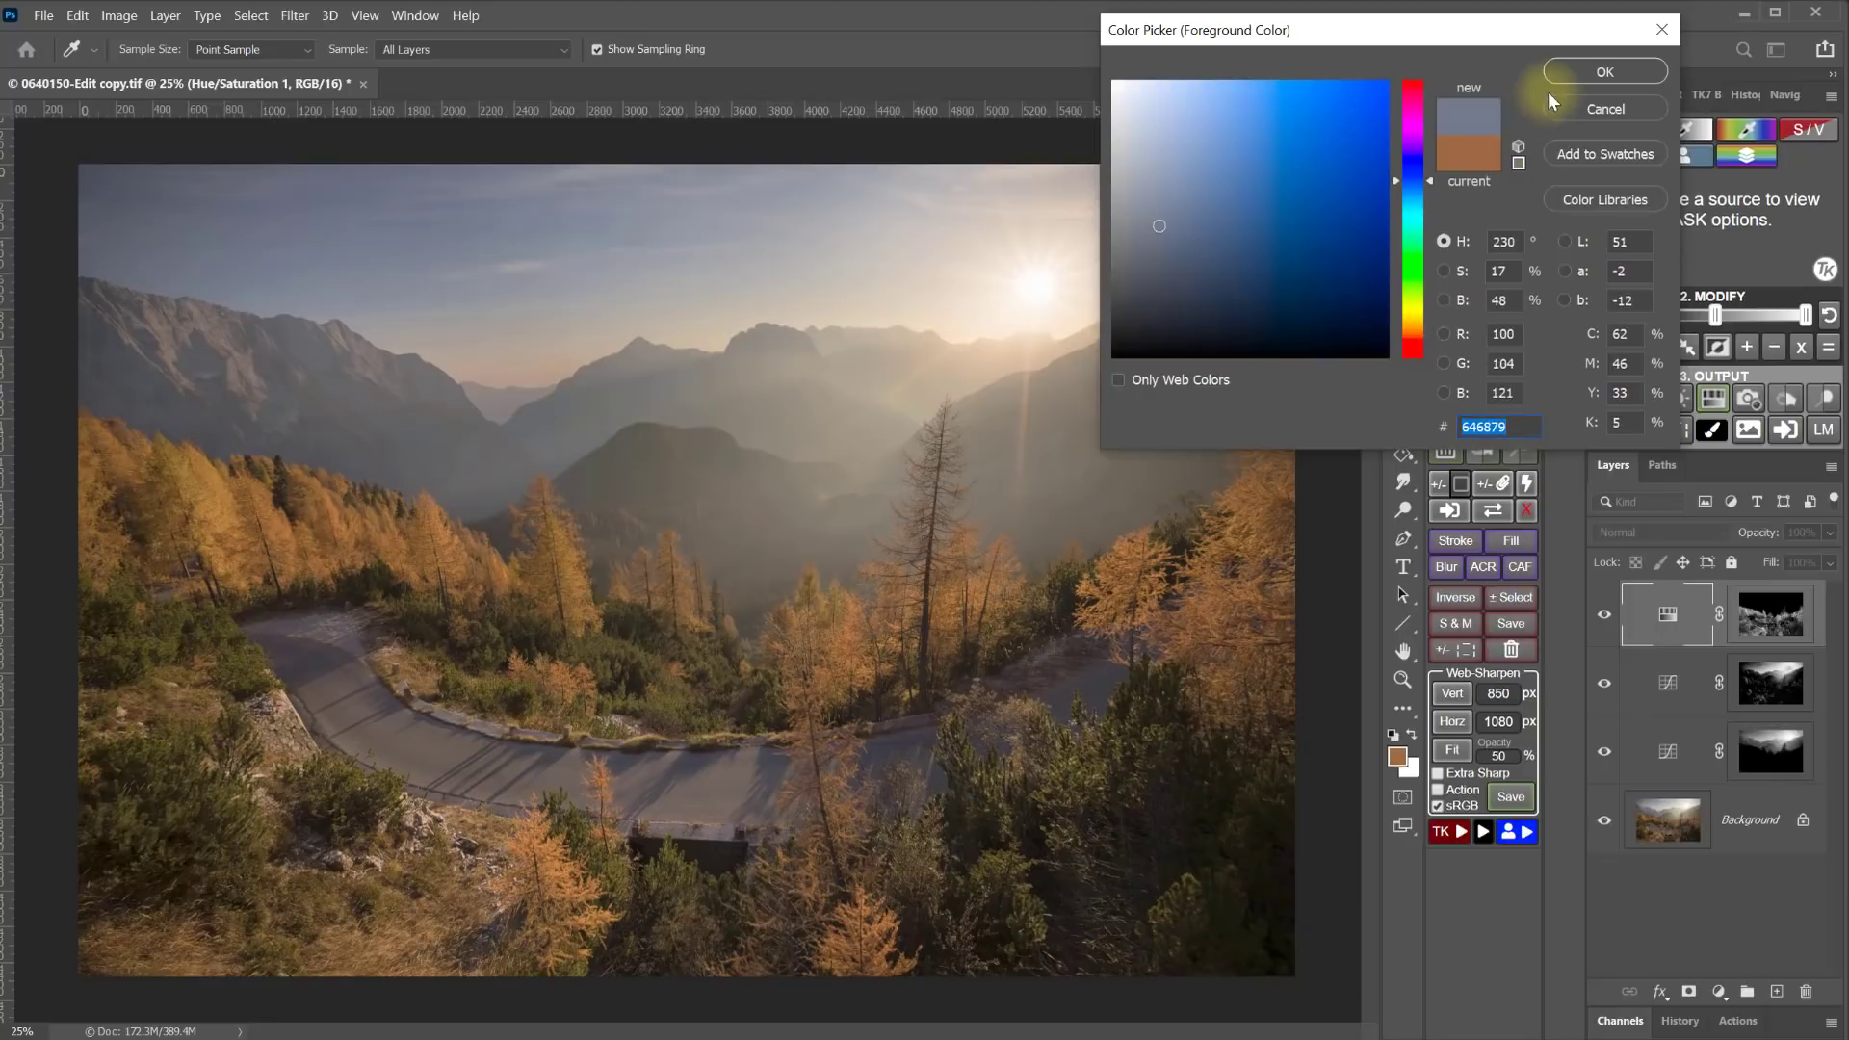
left_click(1574, 73)
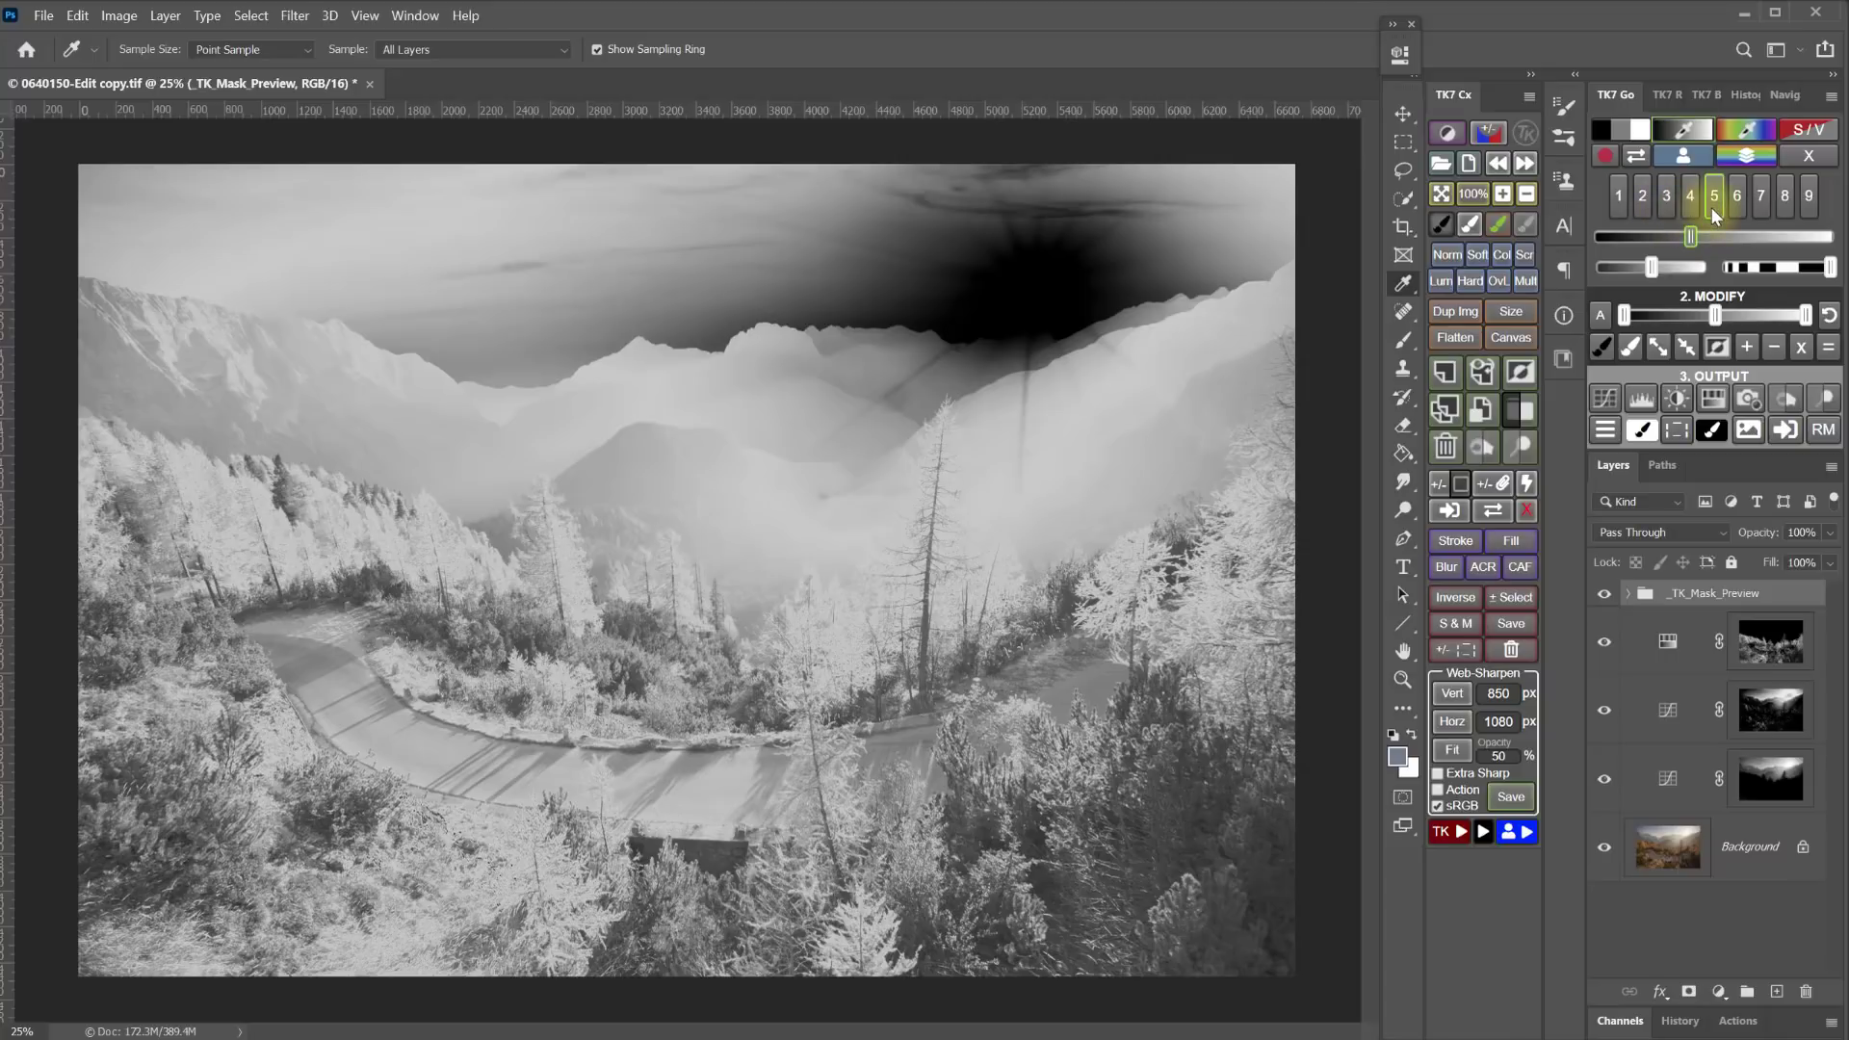
left_click(1712, 206)
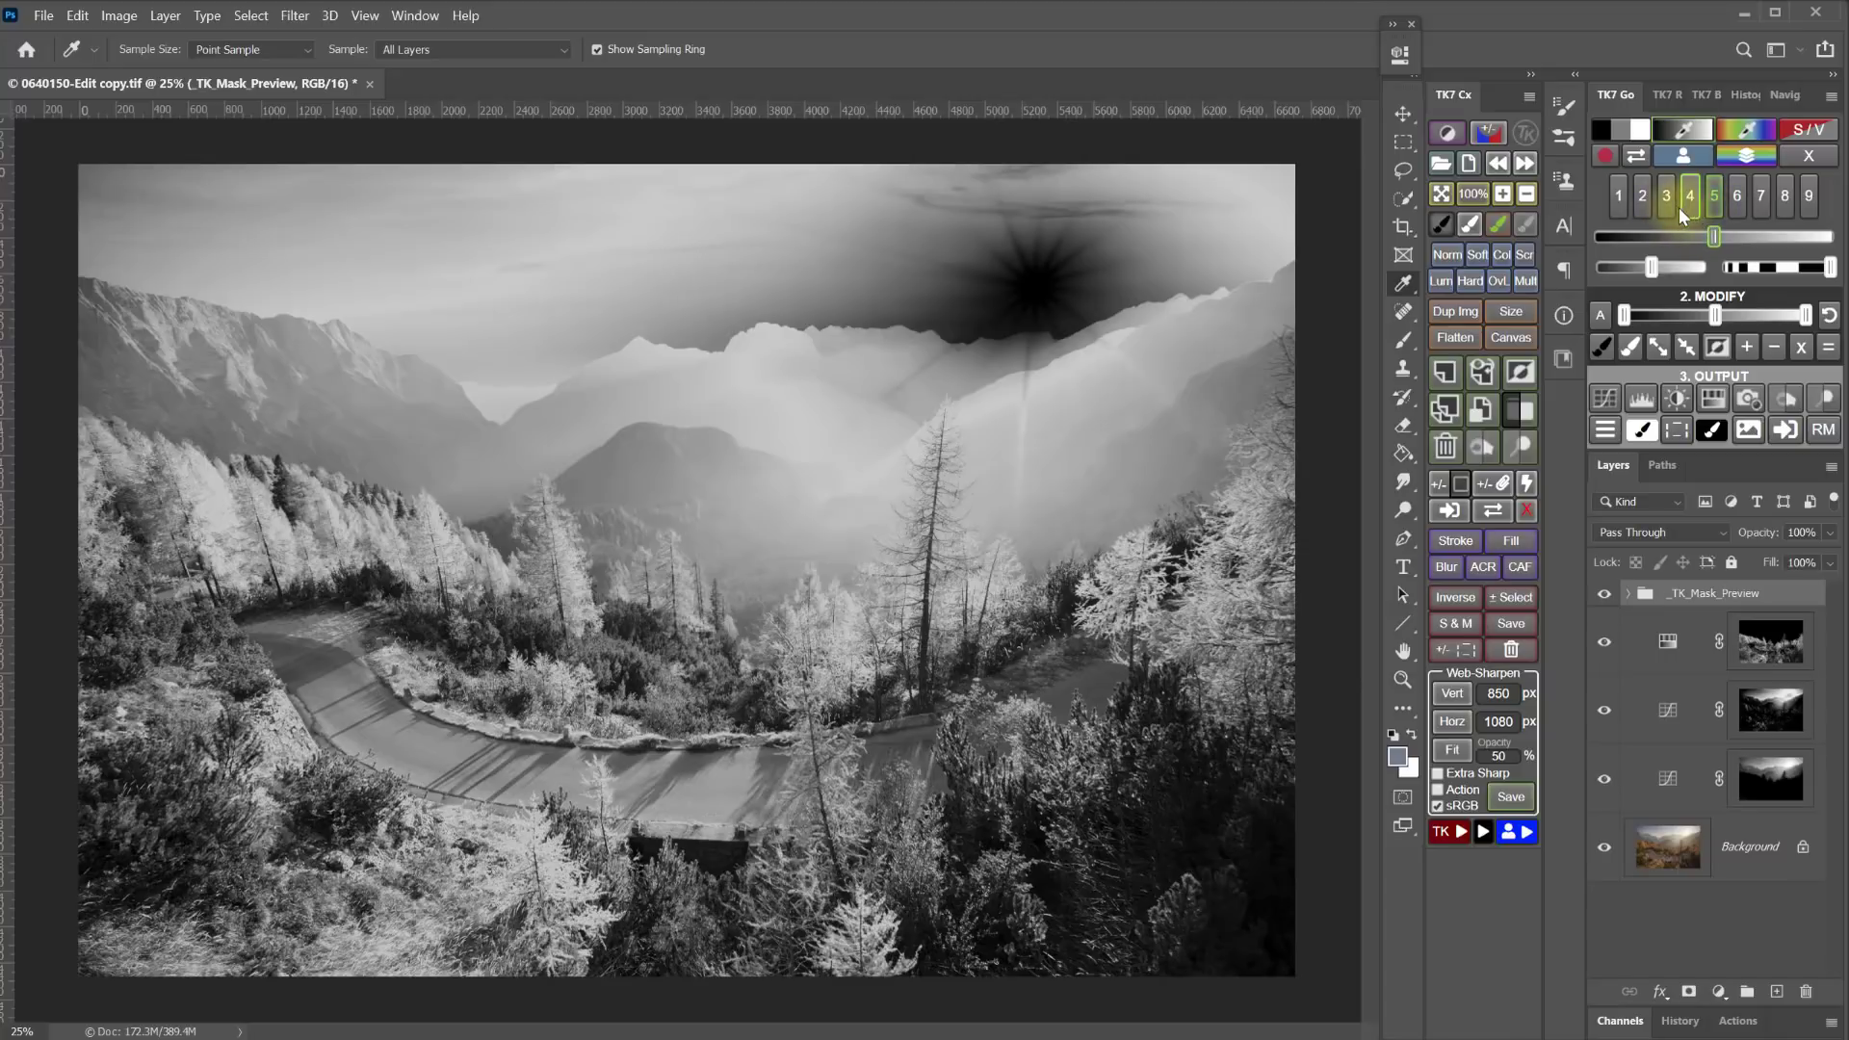
left_click(1687, 205)
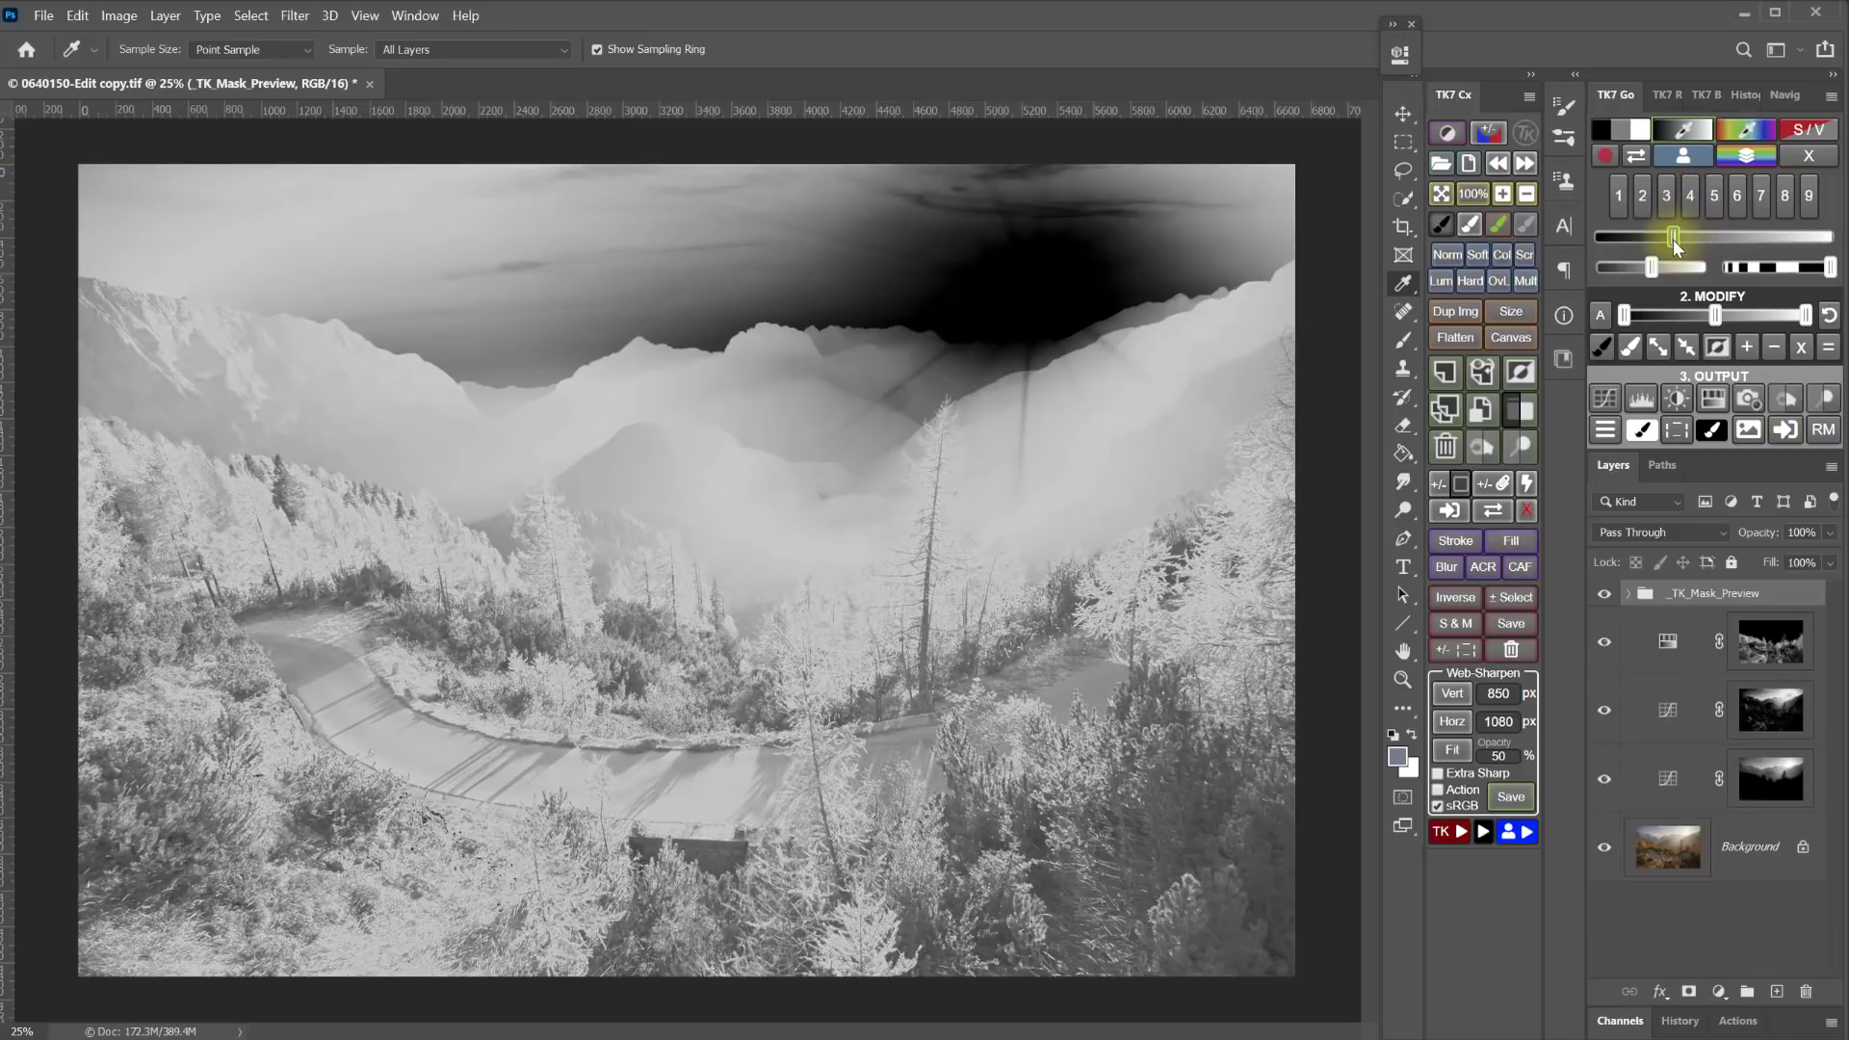
left_click(1672, 239)
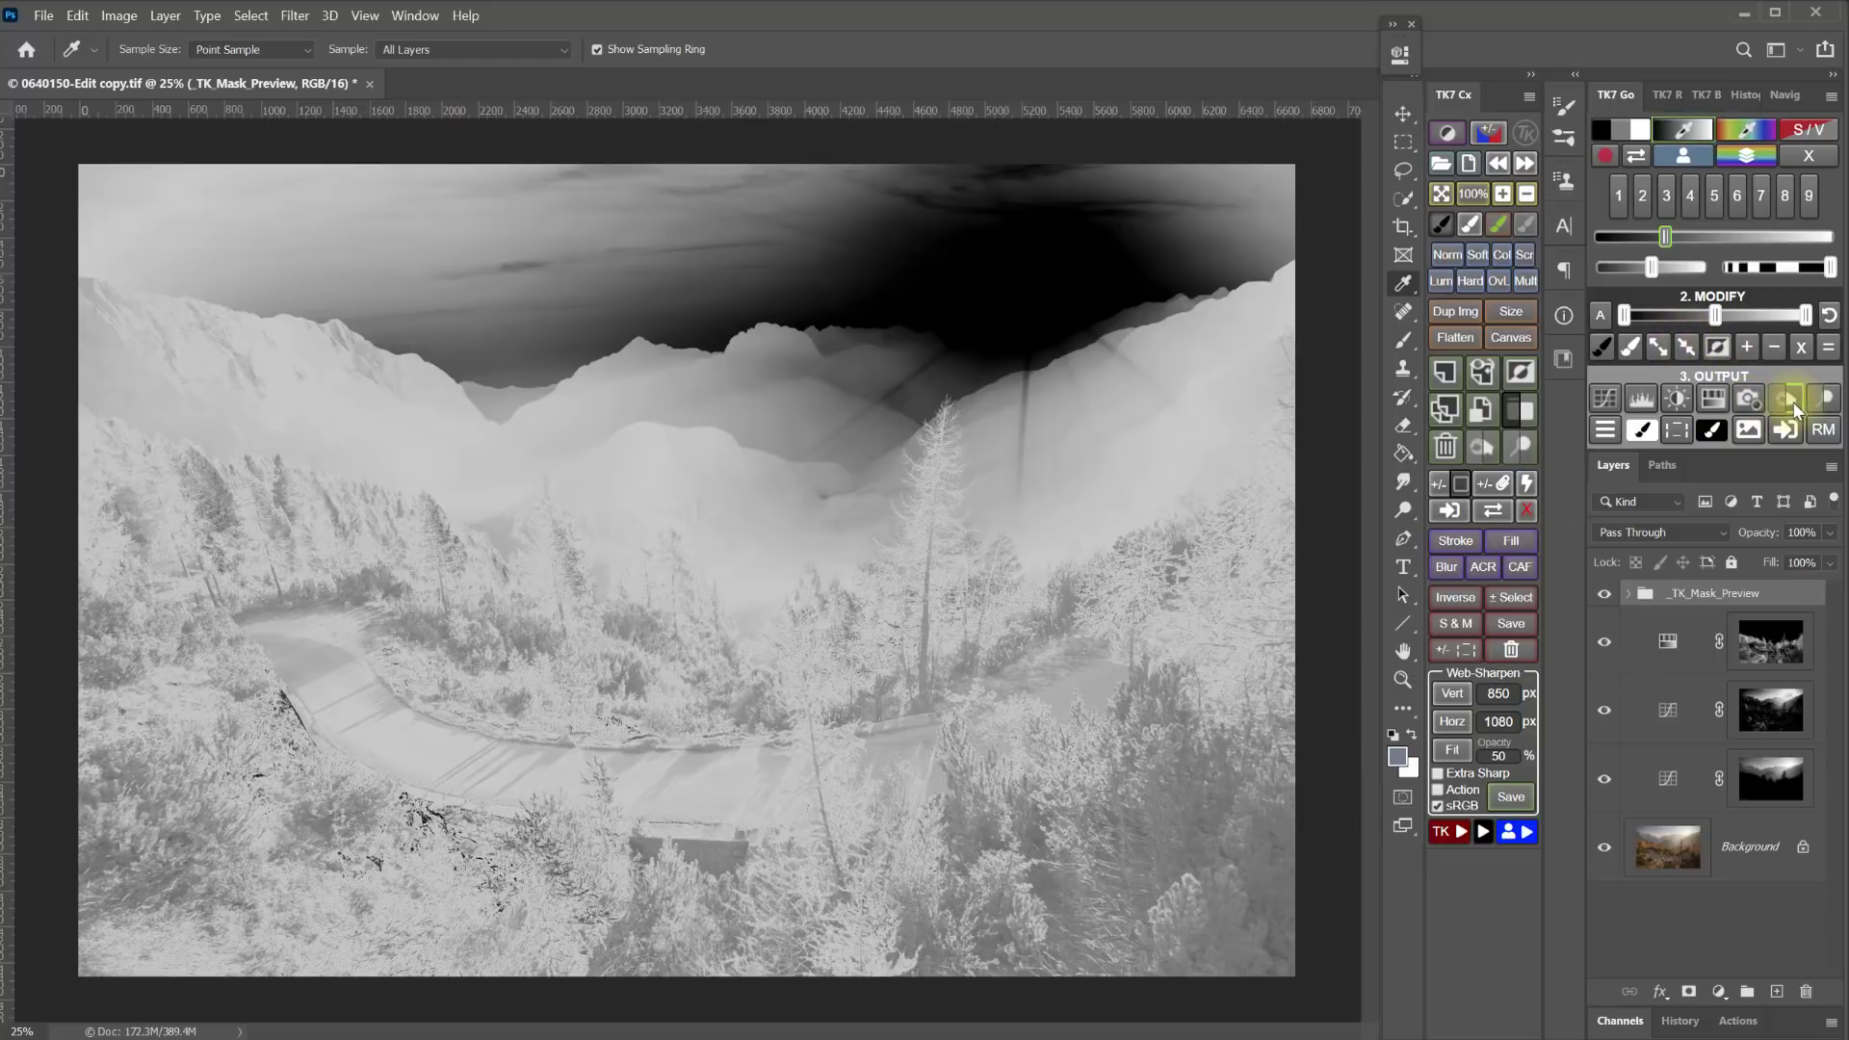
- Add the Soft Light 'Burn (black paint)' layer, set brush opacity to 30%, and compare it
left_click(1794, 403)
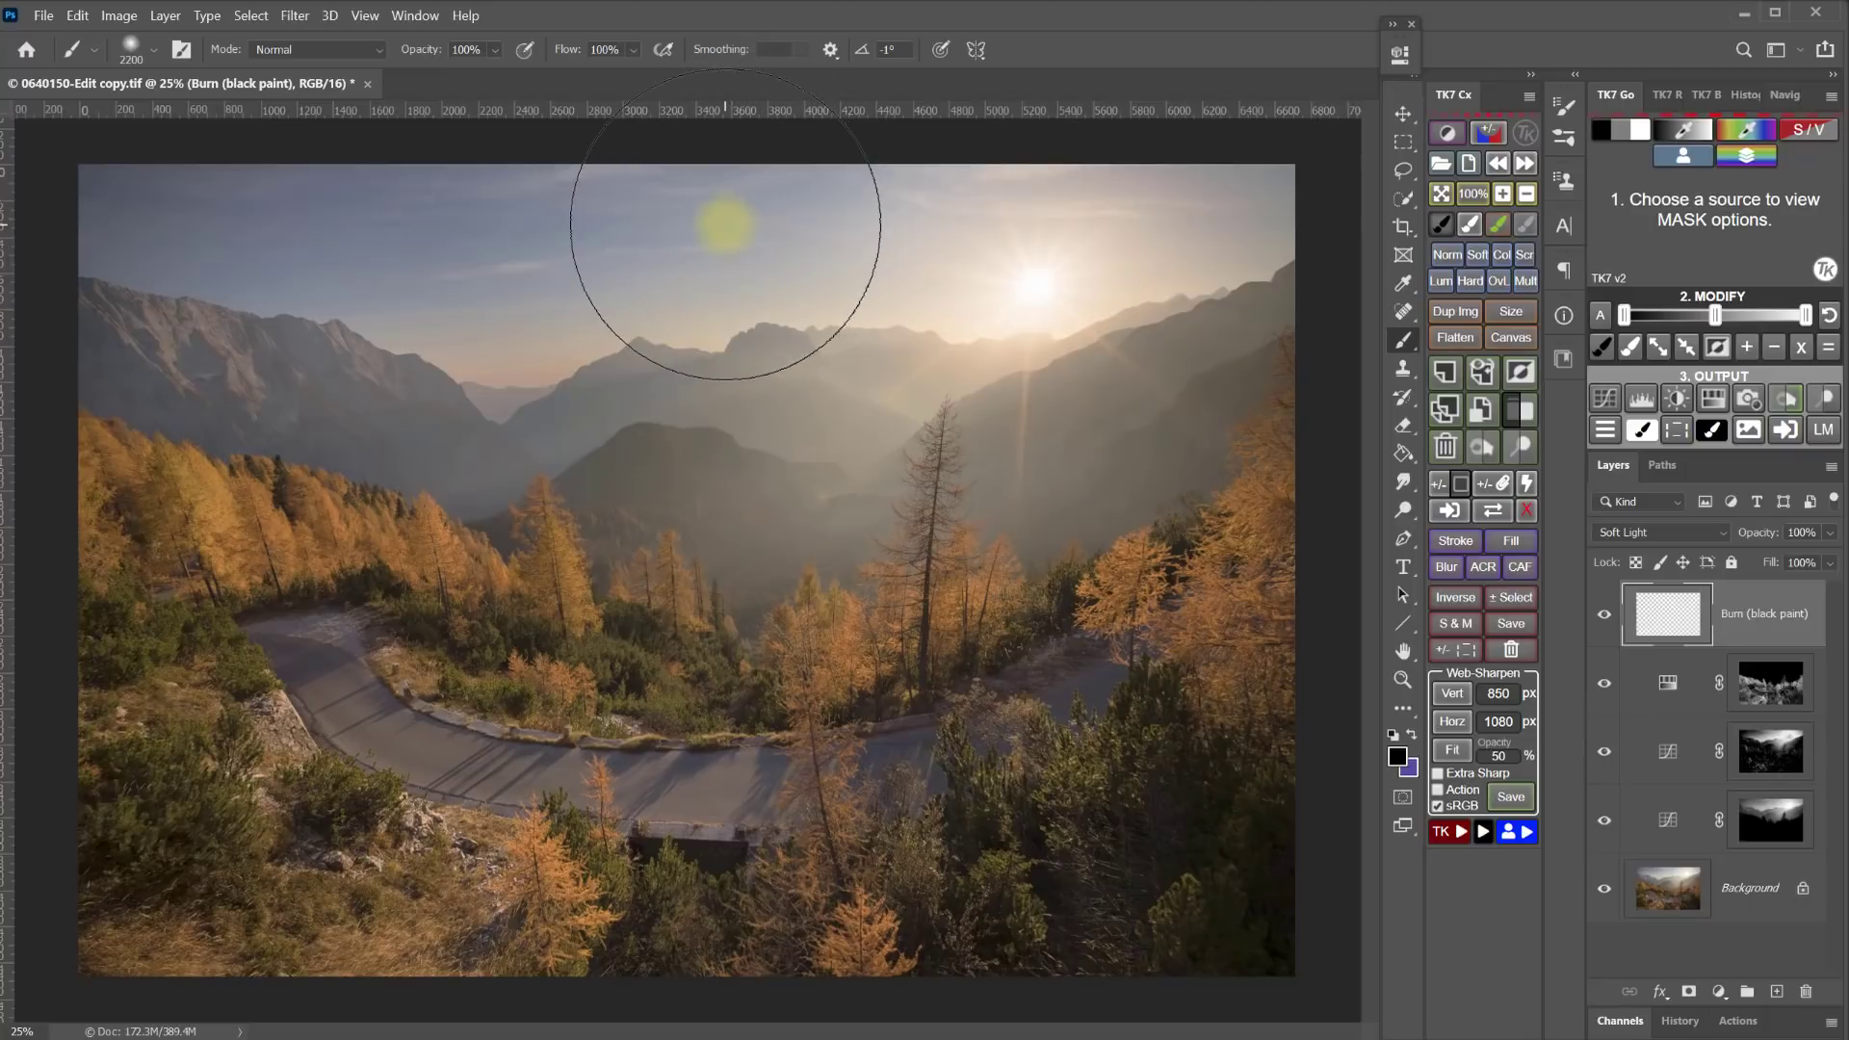
key("3")
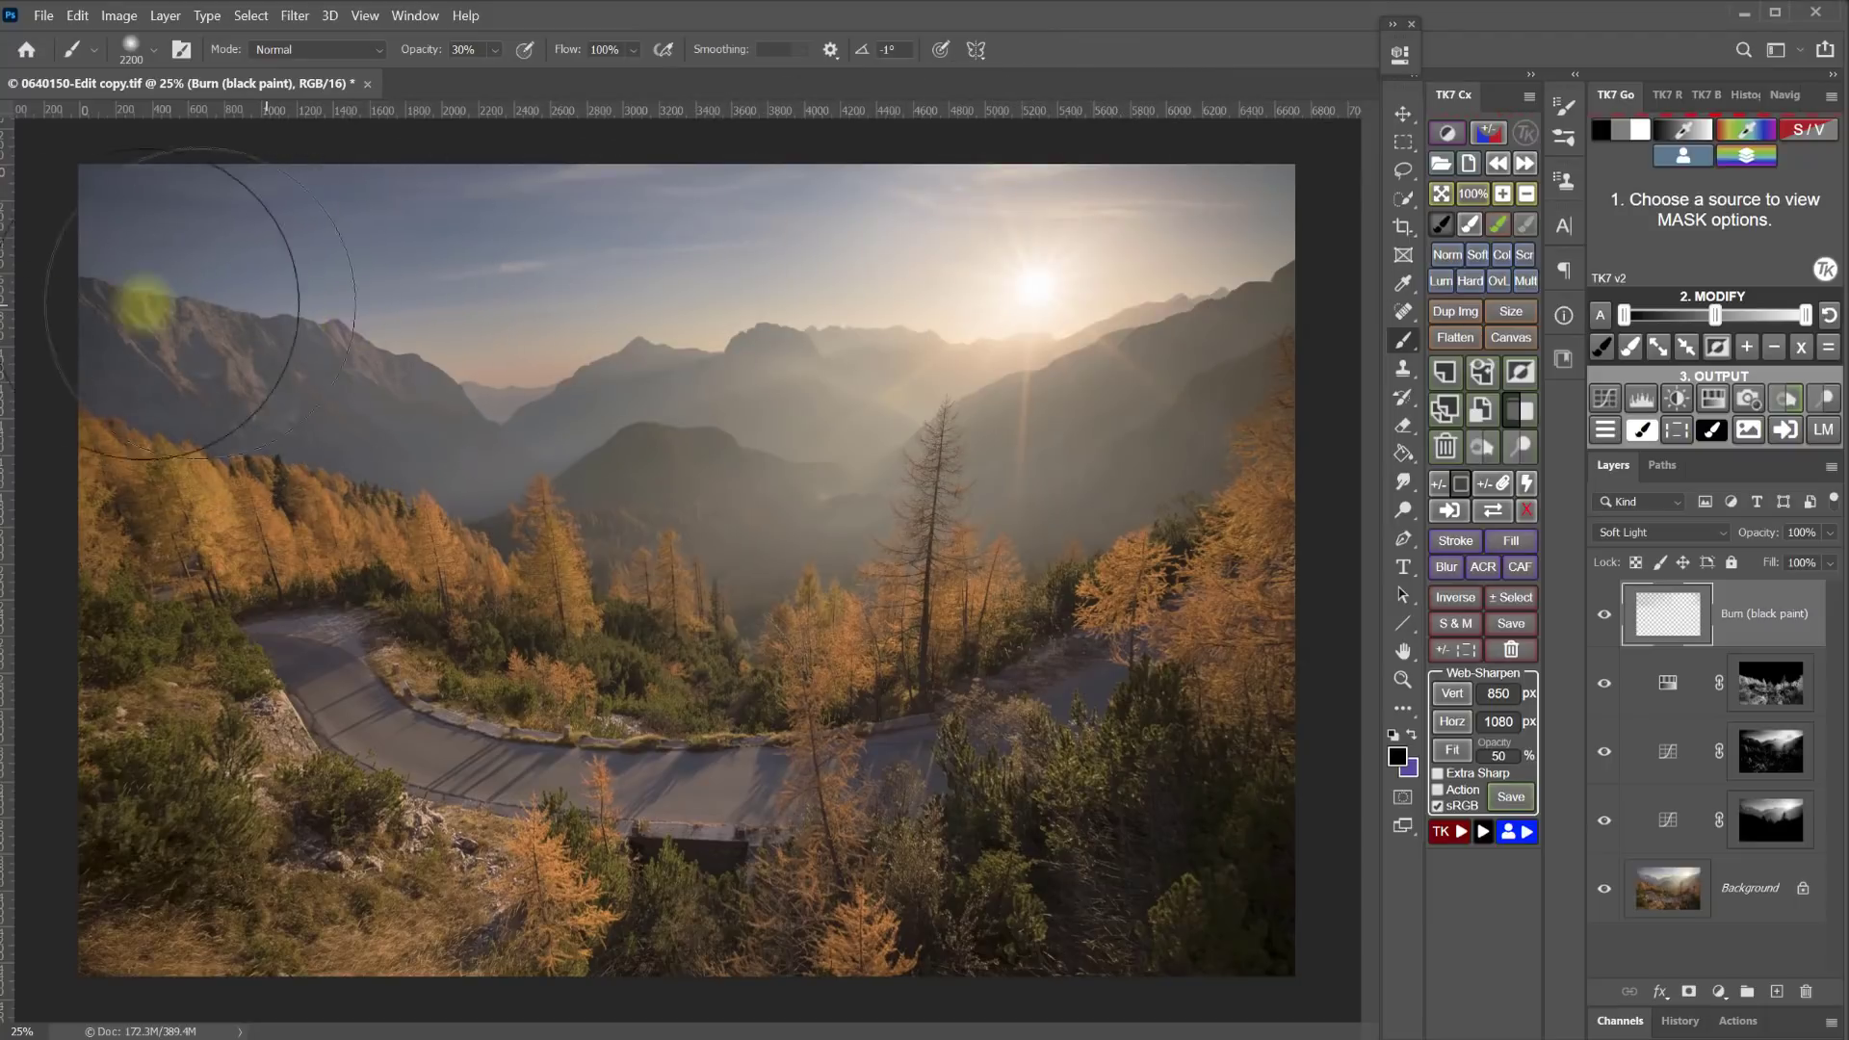
left_click(1604, 615)
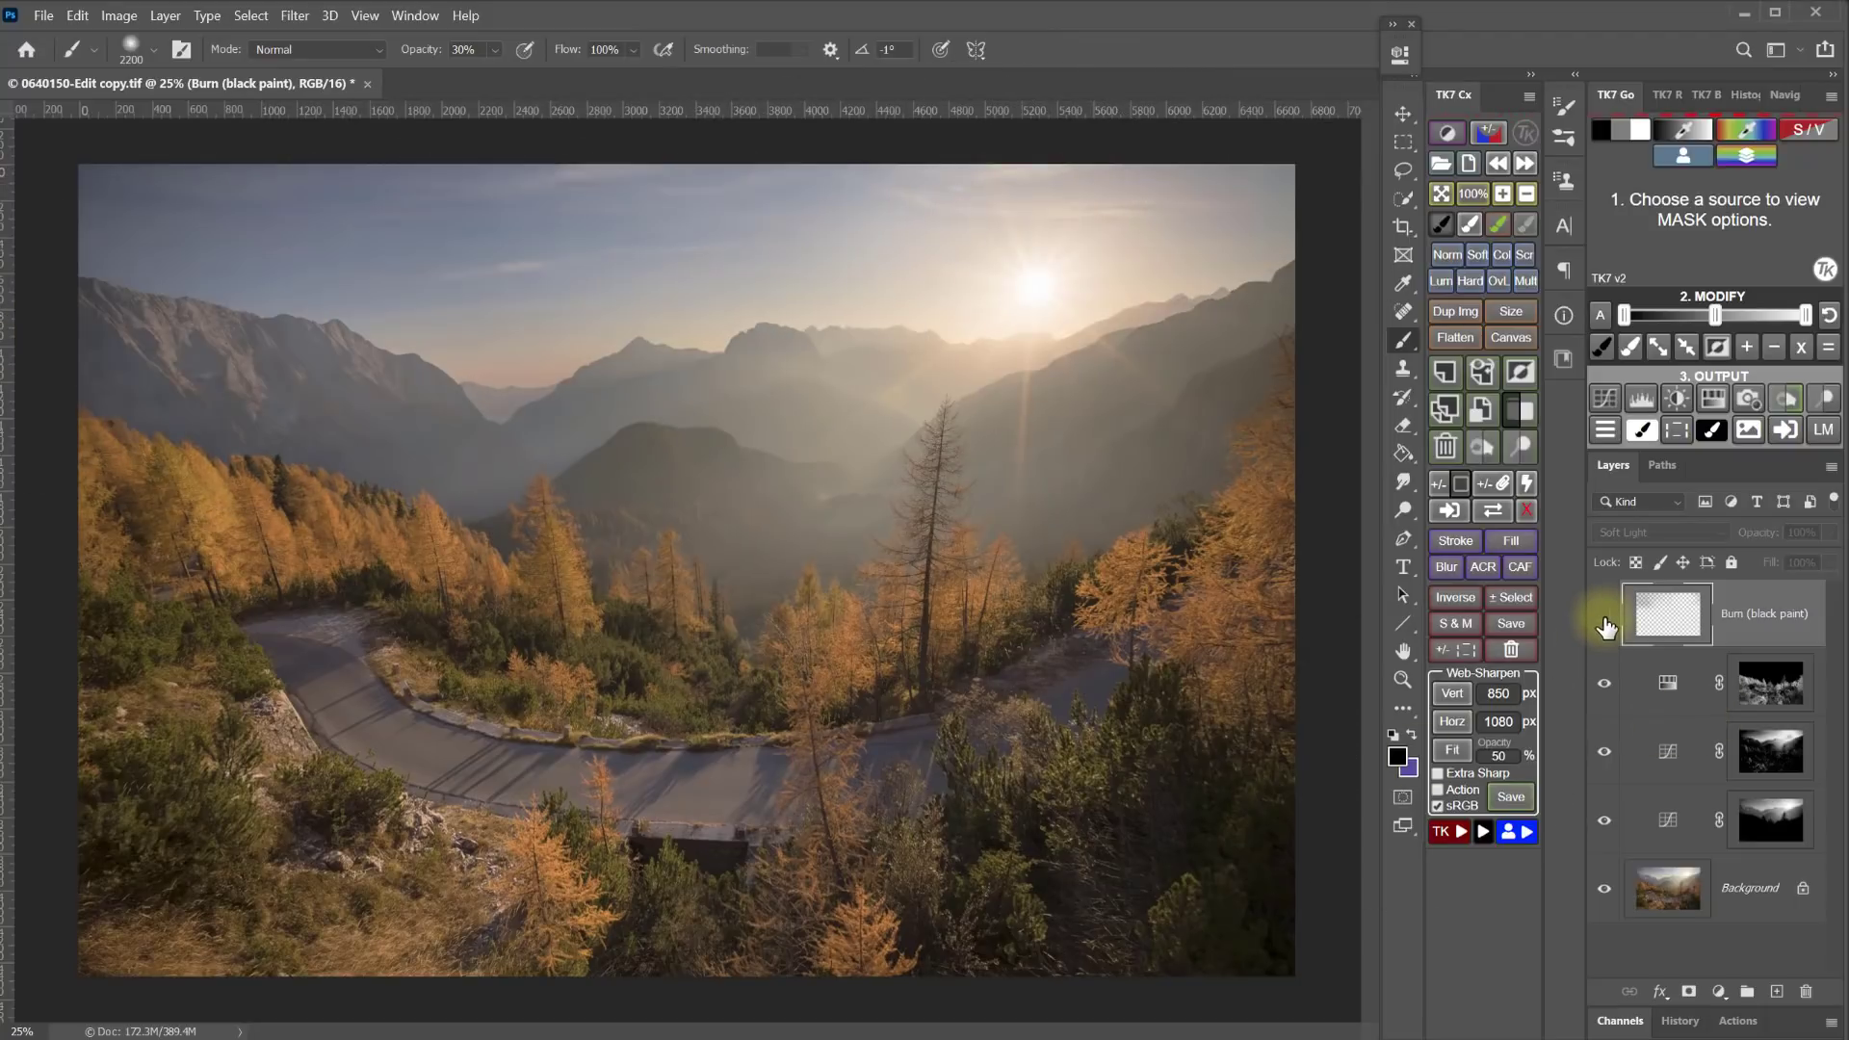
left_click(1604, 616)
- Darken the lower-left bushes slightly with black paint at 10% brush opacity
left_click(1604, 616)
left_click(1604, 616)
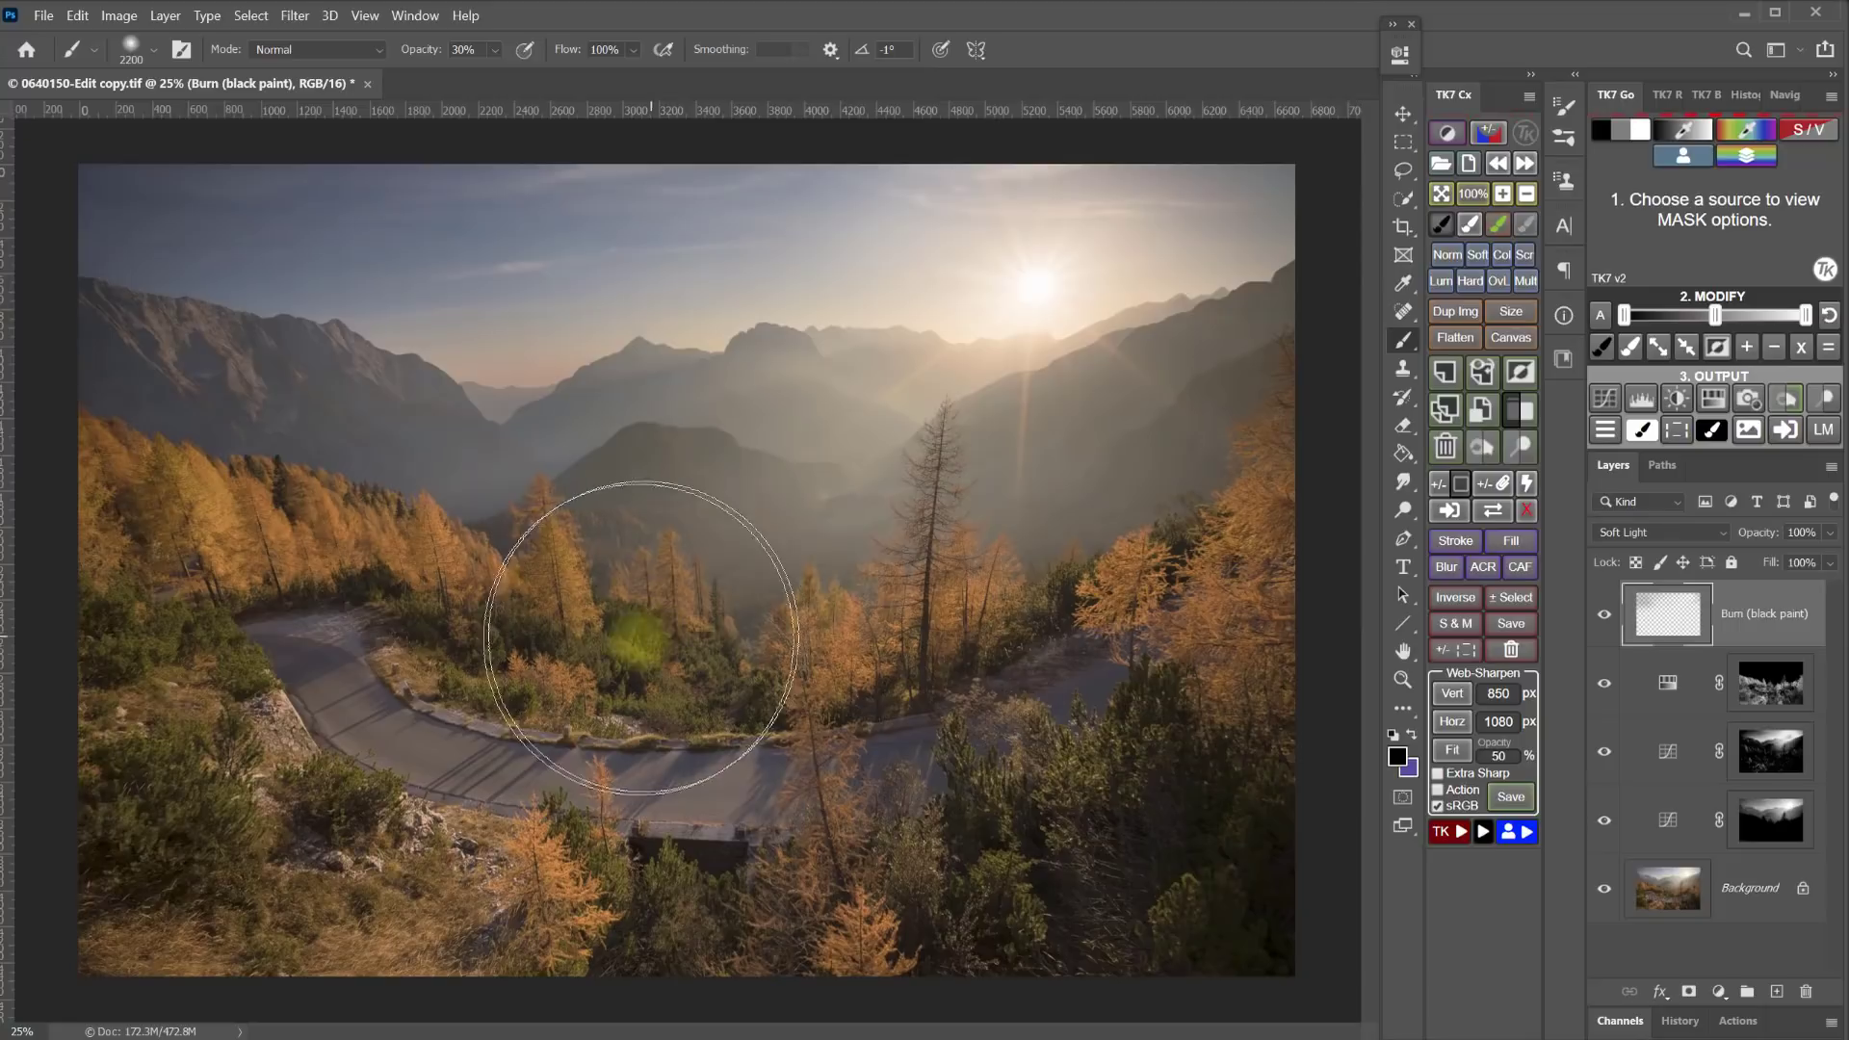
key("1")
mouse_move(401, 770)
left_mouse_down()
mouse_move(263, 790)
mouse_move(183, 672)
mouse_move(287, 719)
mouse_move(8, 919)
mouse_move(251, 850)
mouse_move(495, 742)
mouse_move(203, 939)
mouse_move(634, 789)
mouse_move(647, 760)
mouse_move(624, 791)
mouse_move(206, 997)
mouse_move(541, 866)
mouse_move(256, 981)
mouse_move(392, 945)
mouse_move(307, 841)
mouse_move(405, 797)
mouse_move(426, 821)
mouse_move(599, 825)
mouse_move(653, 803)
mouse_move(292, 764)
mouse_move(212, 896)
mouse_move(173, 880)
mouse_move(258, 752)
mouse_move(311, 816)
mouse_move(260, 778)
mouse_move(255, 901)
mouse_move(414, 890)
left_mouse_up()
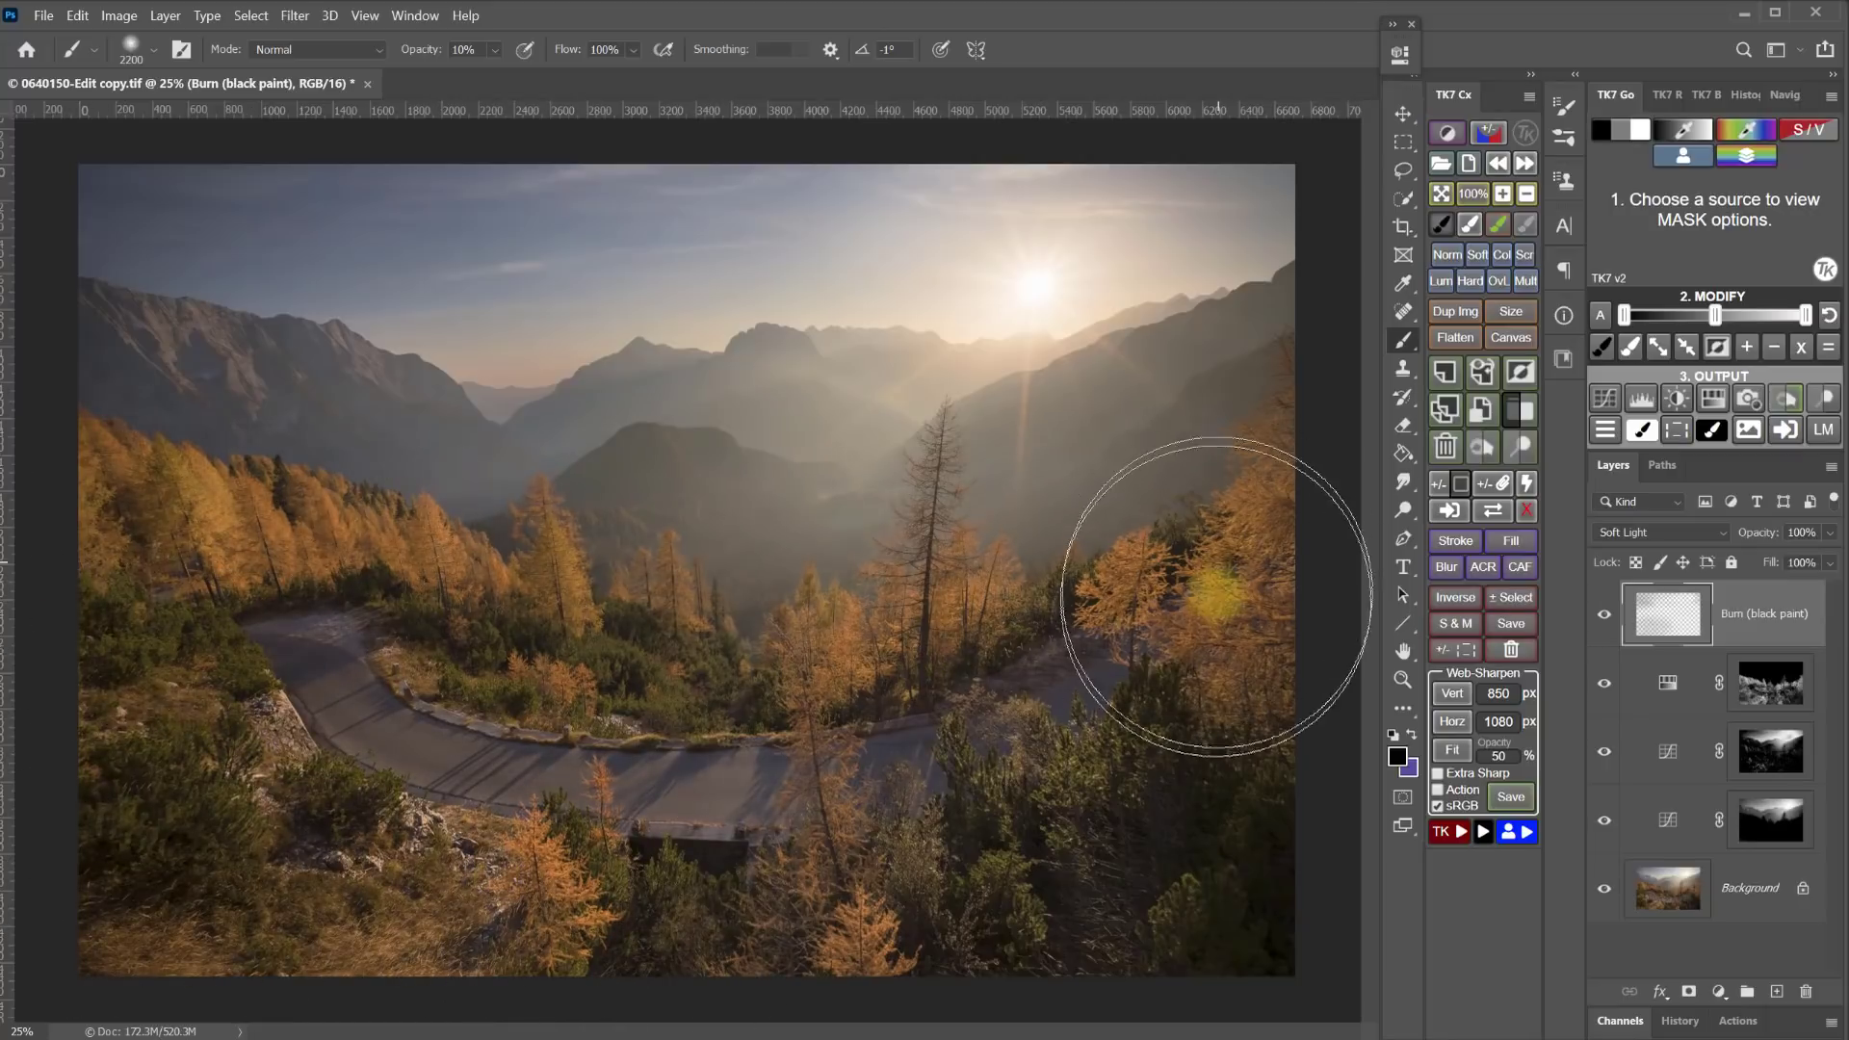
- Raise the Hue/Saturation adjustment's lightness to +14 and saturation to +45
double_click(1670, 689)
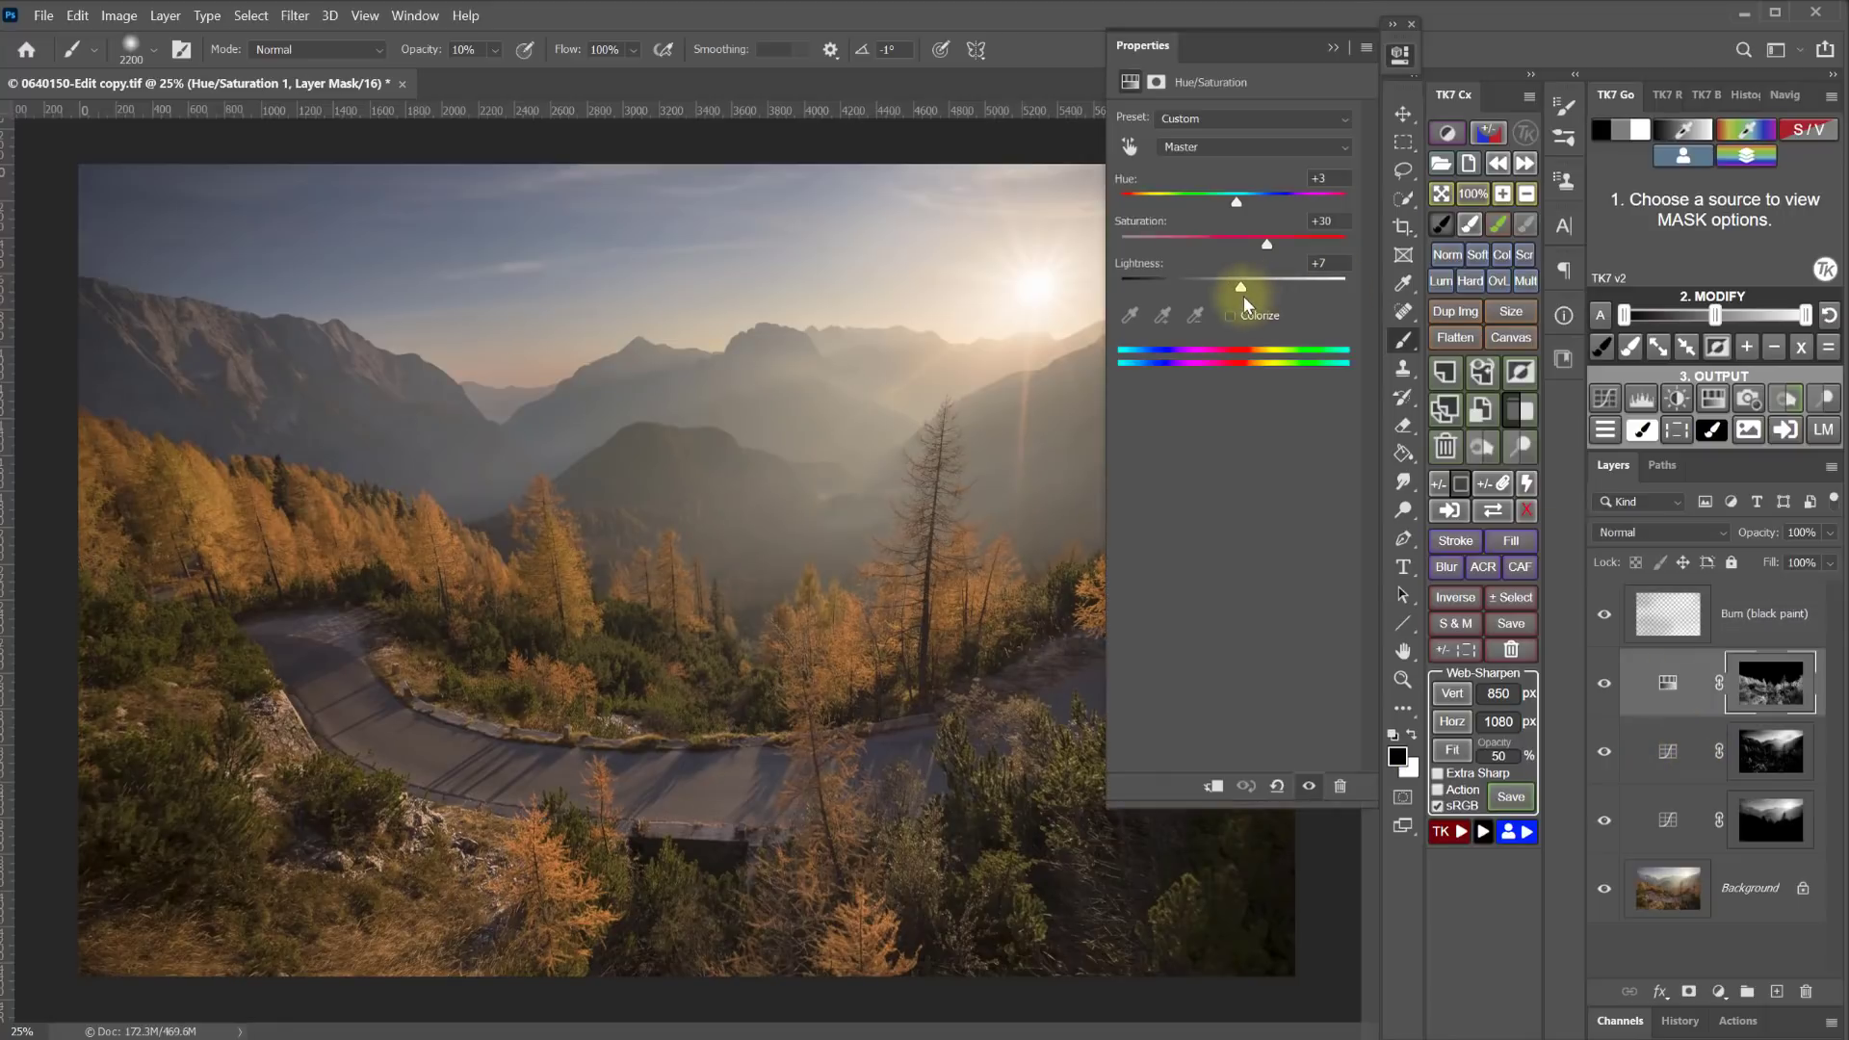
left_click_drag(1242, 291, 1250, 291)
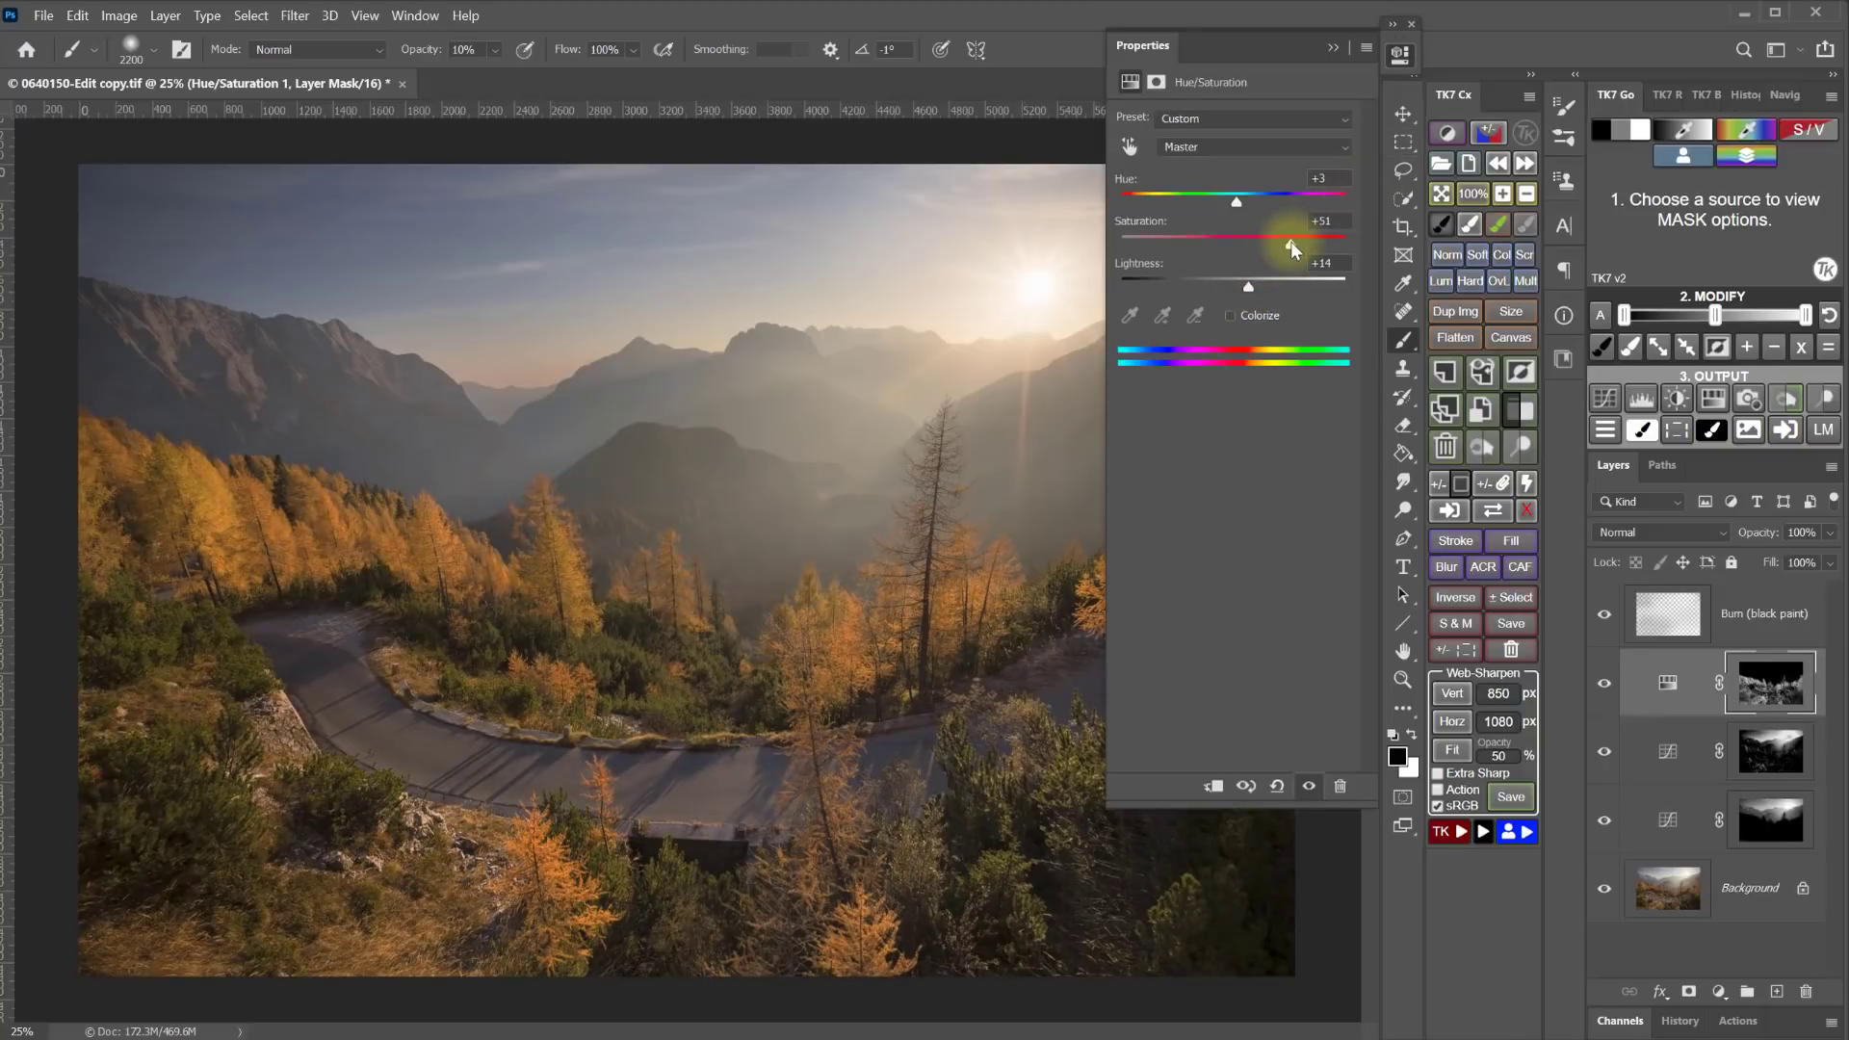
left_click_drag(1291, 241, 1287, 247)
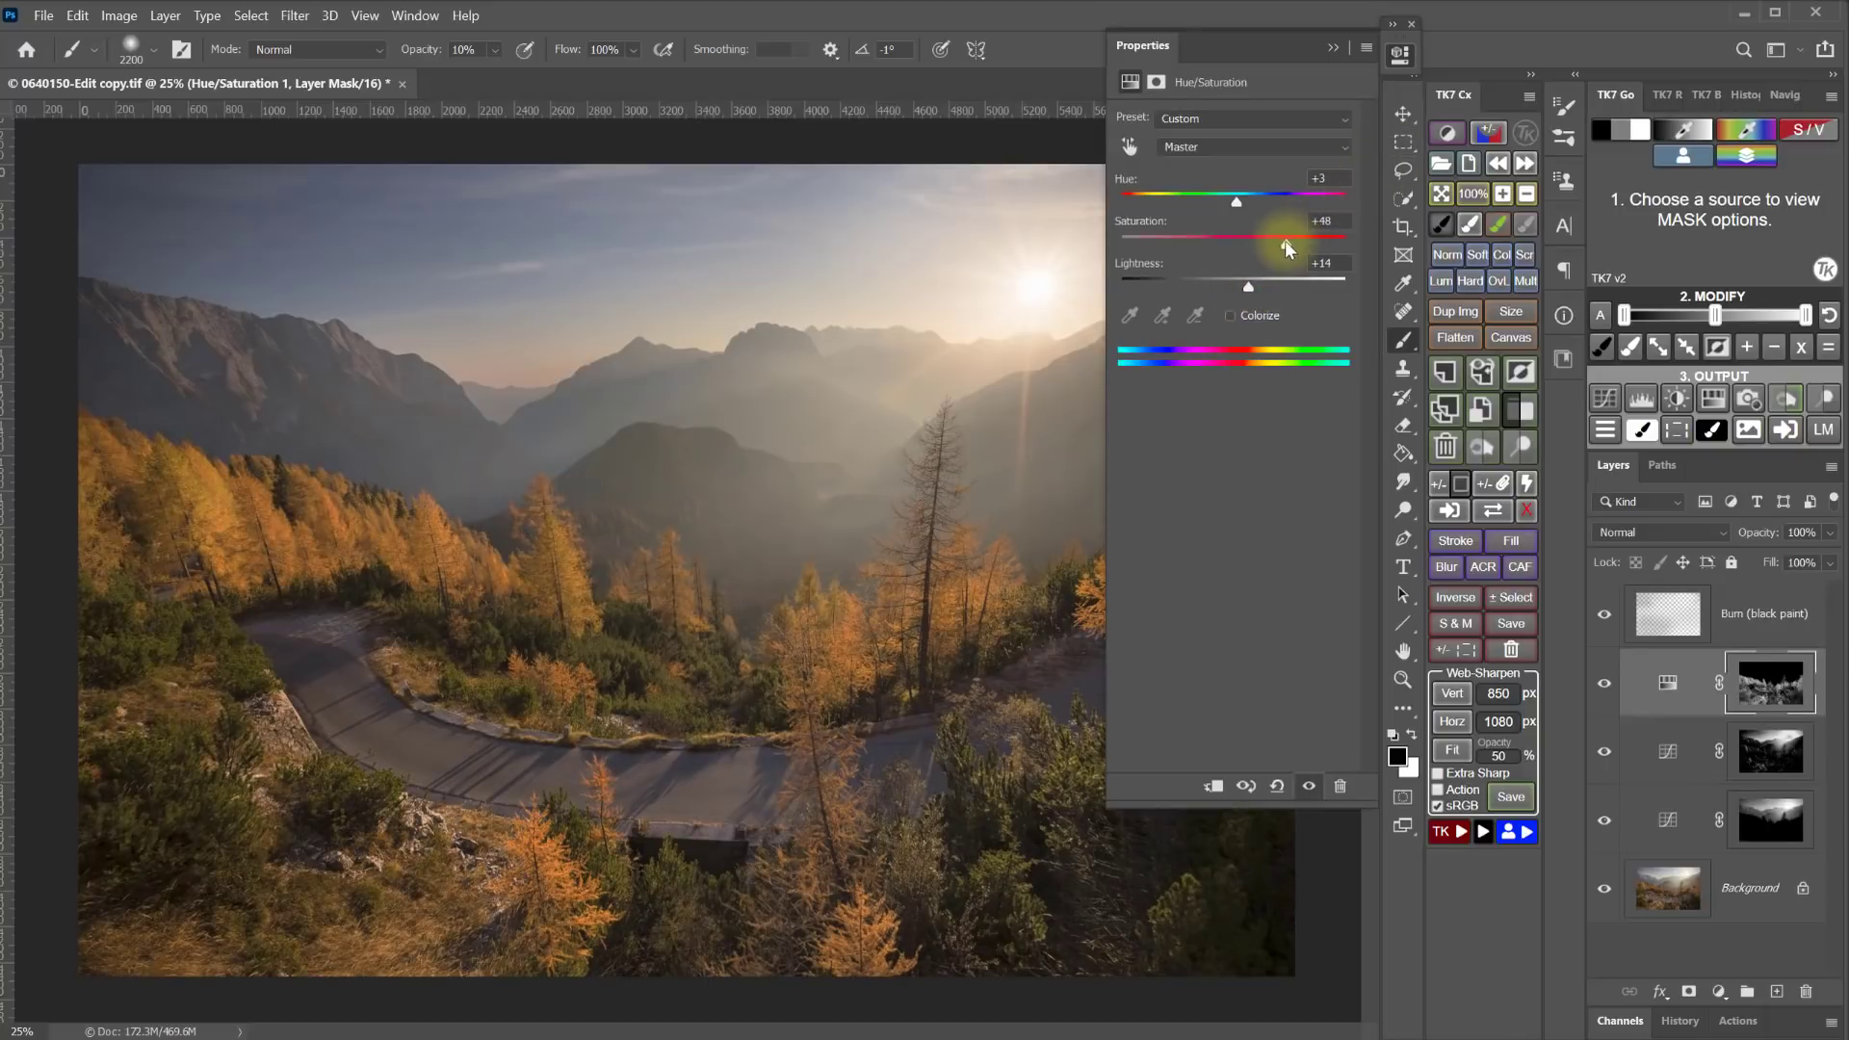
left_click(1400, 59)
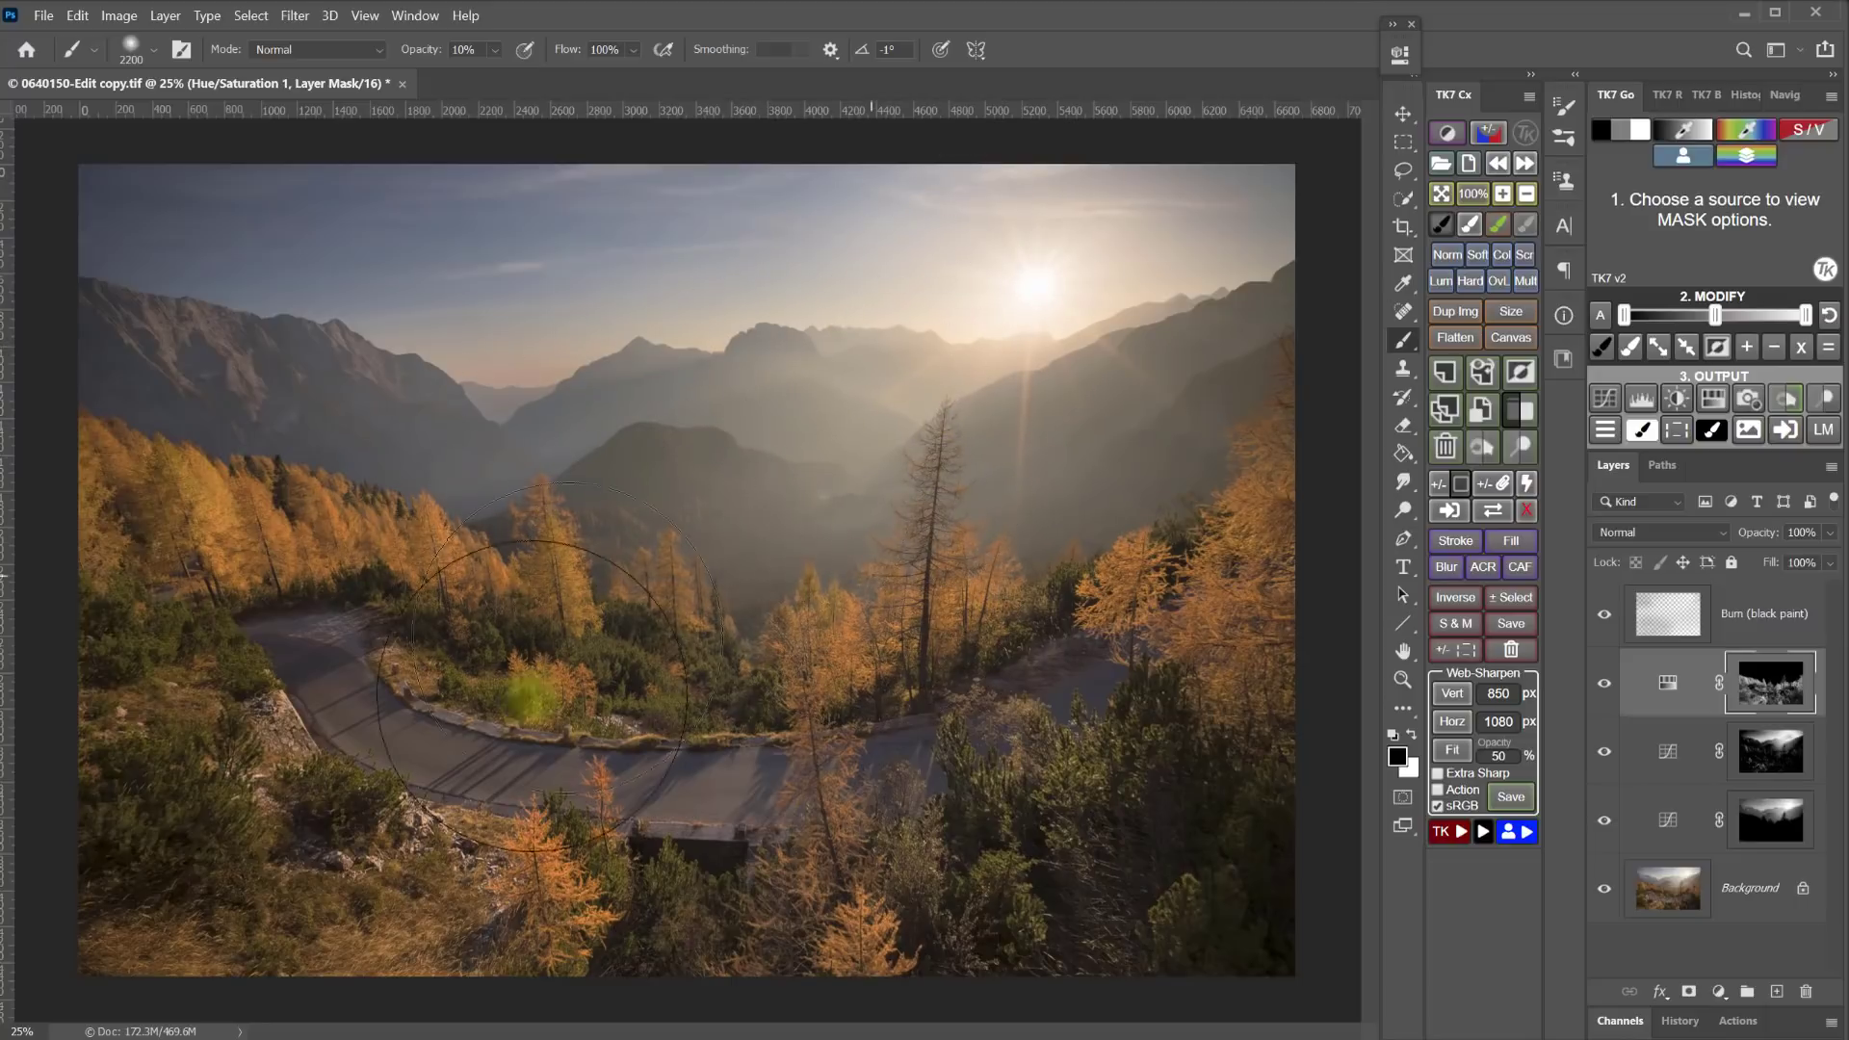
- Above the Burn layer, add a luminosity-masked Soft Light colour layer using B/D w/Color-Mask
left_click(1744, 621)
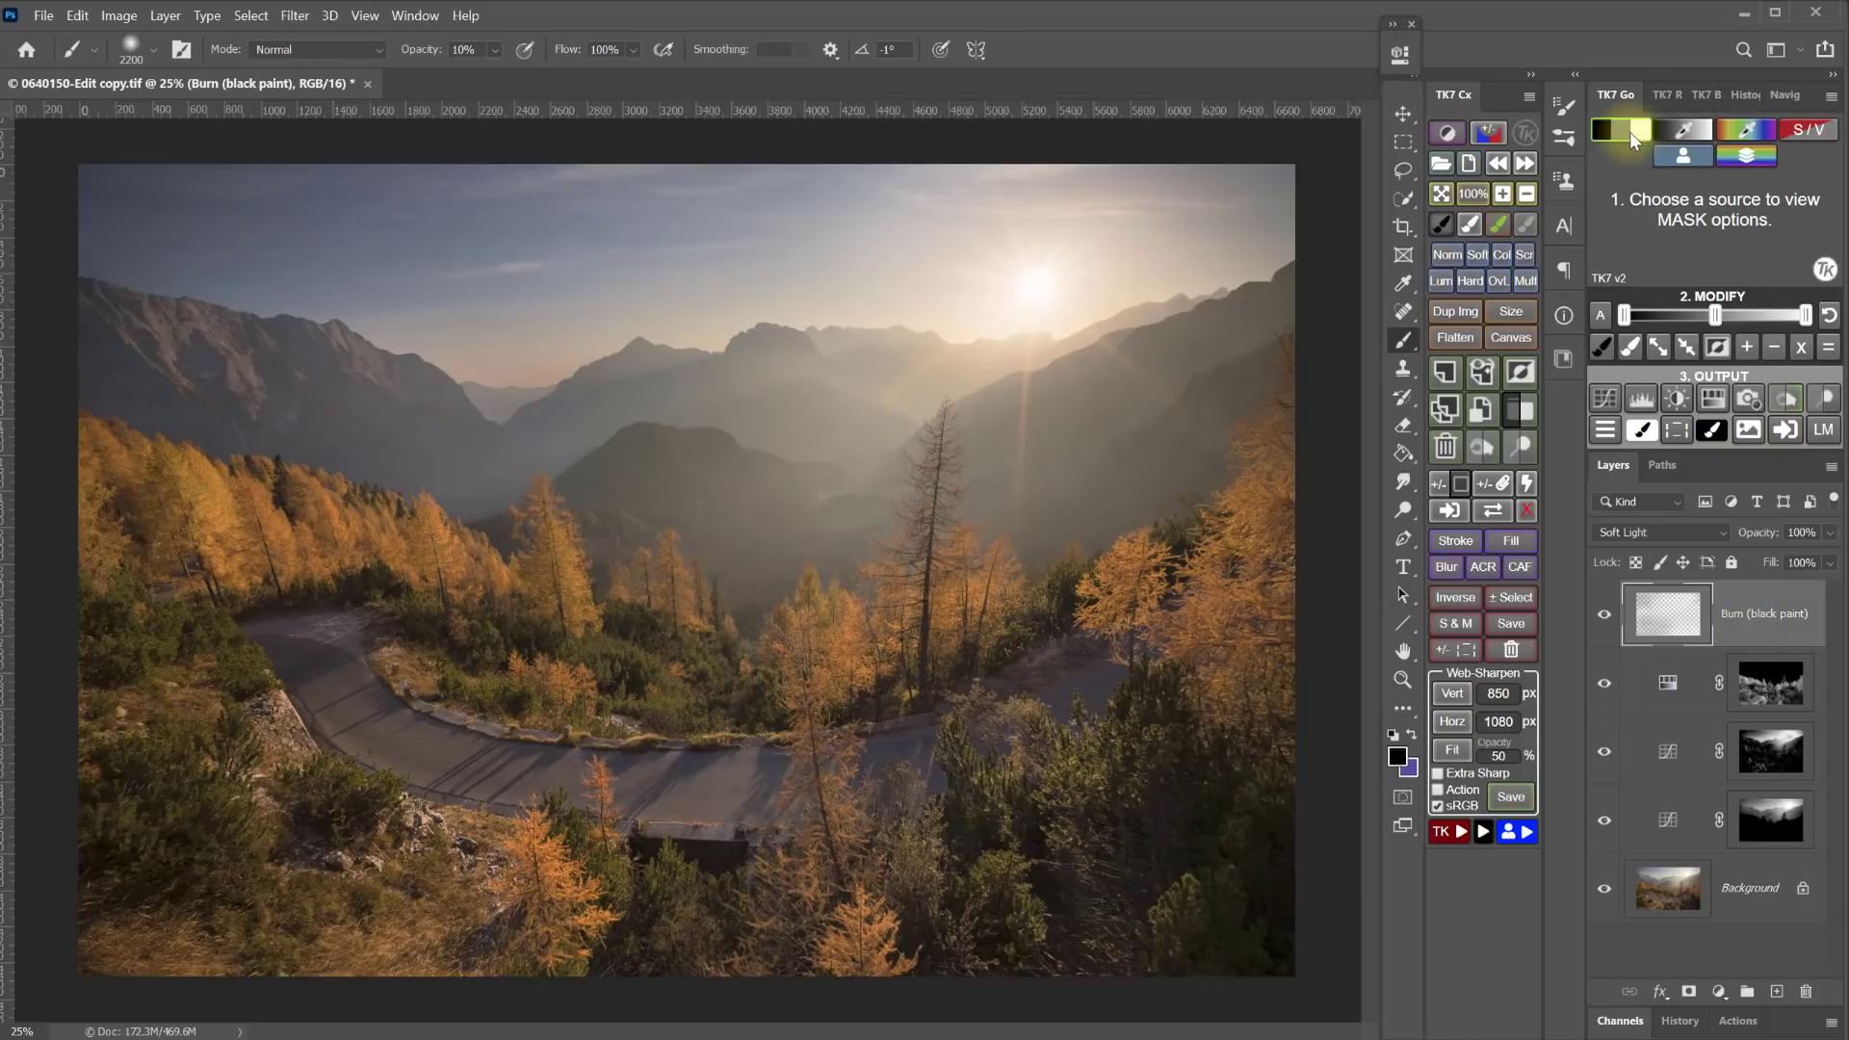
left_click(1629, 131)
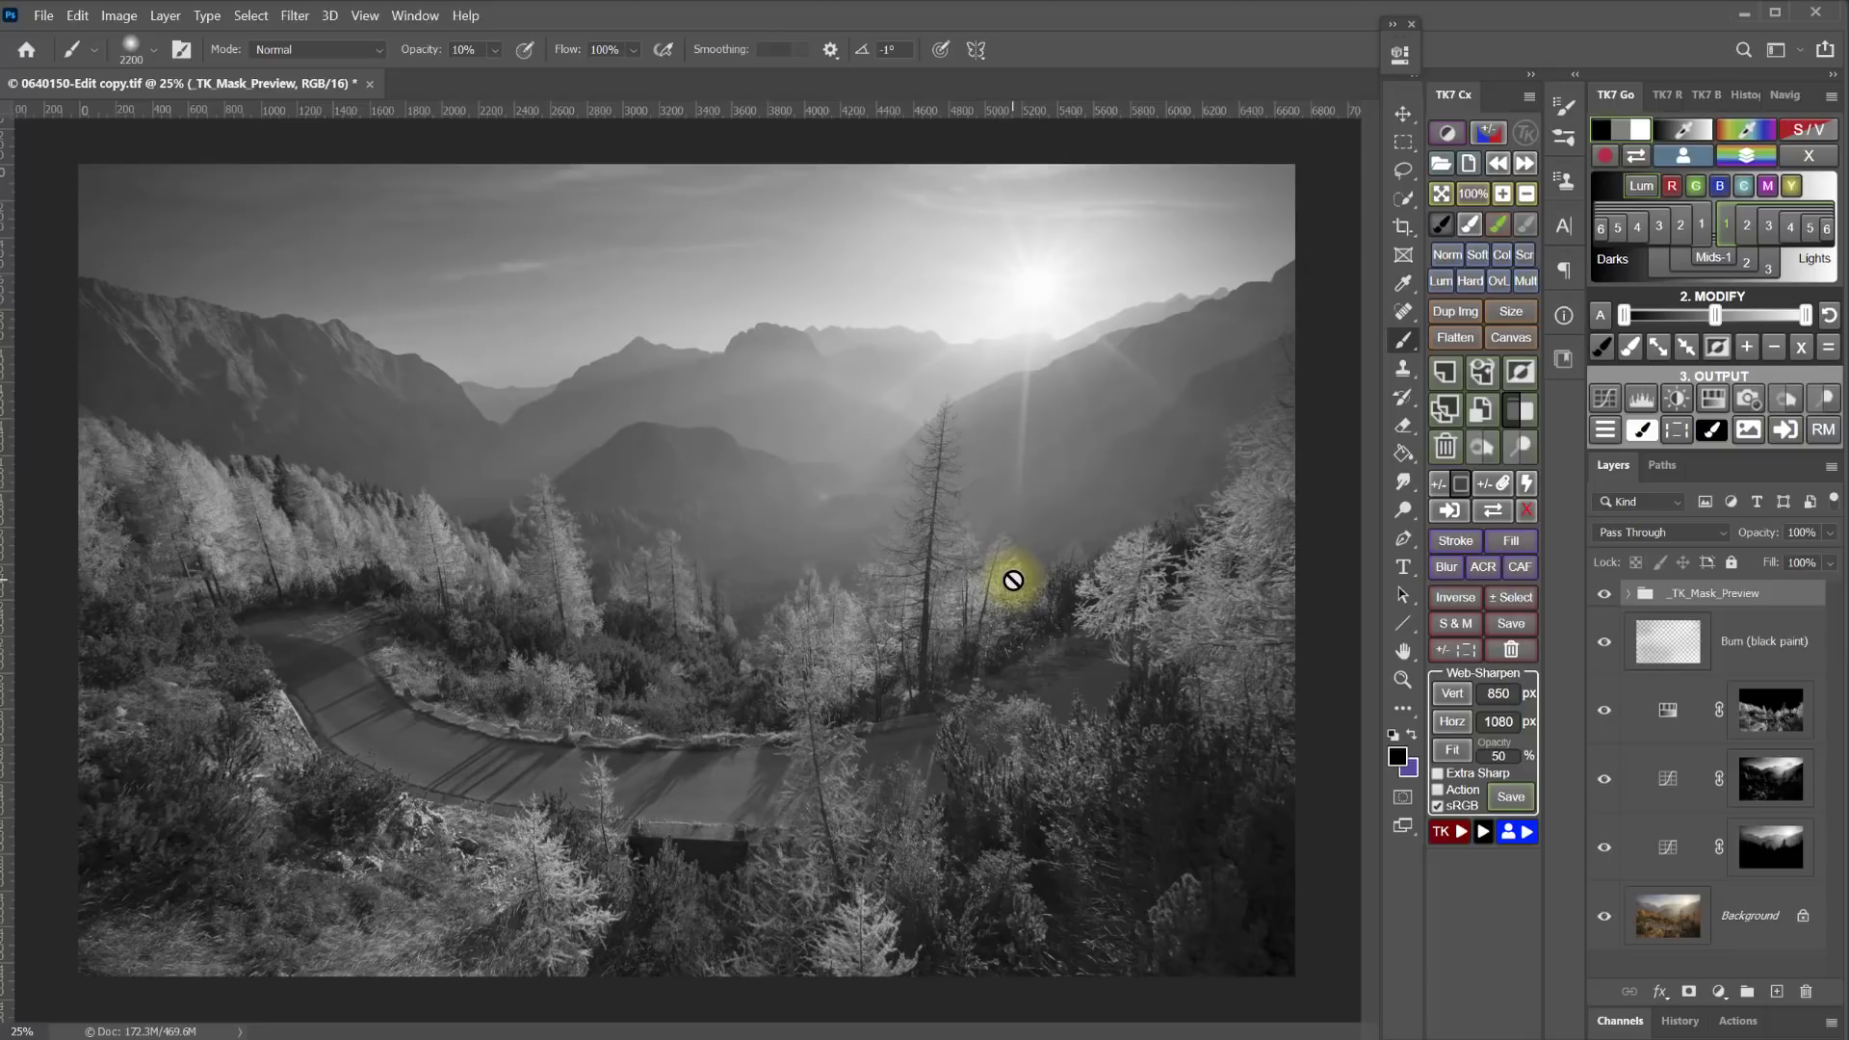
left_click(1604, 435)
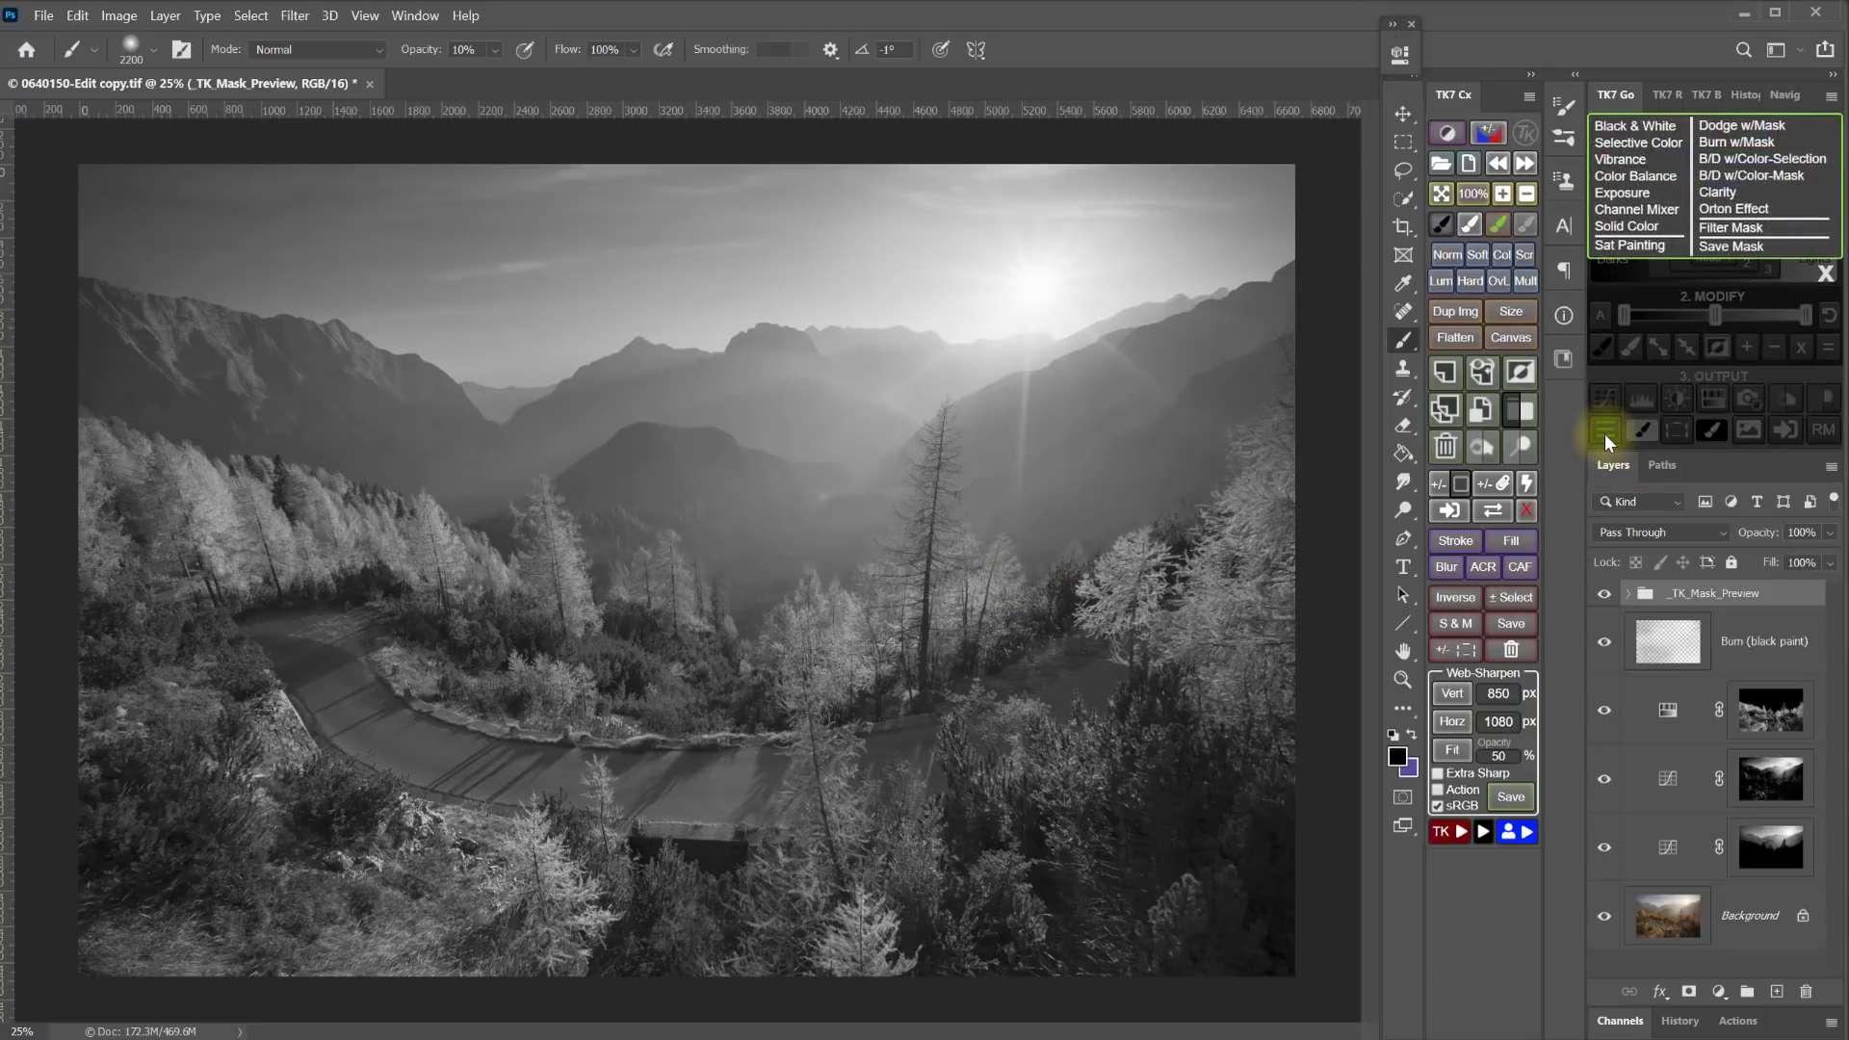
left_click(1760, 175)
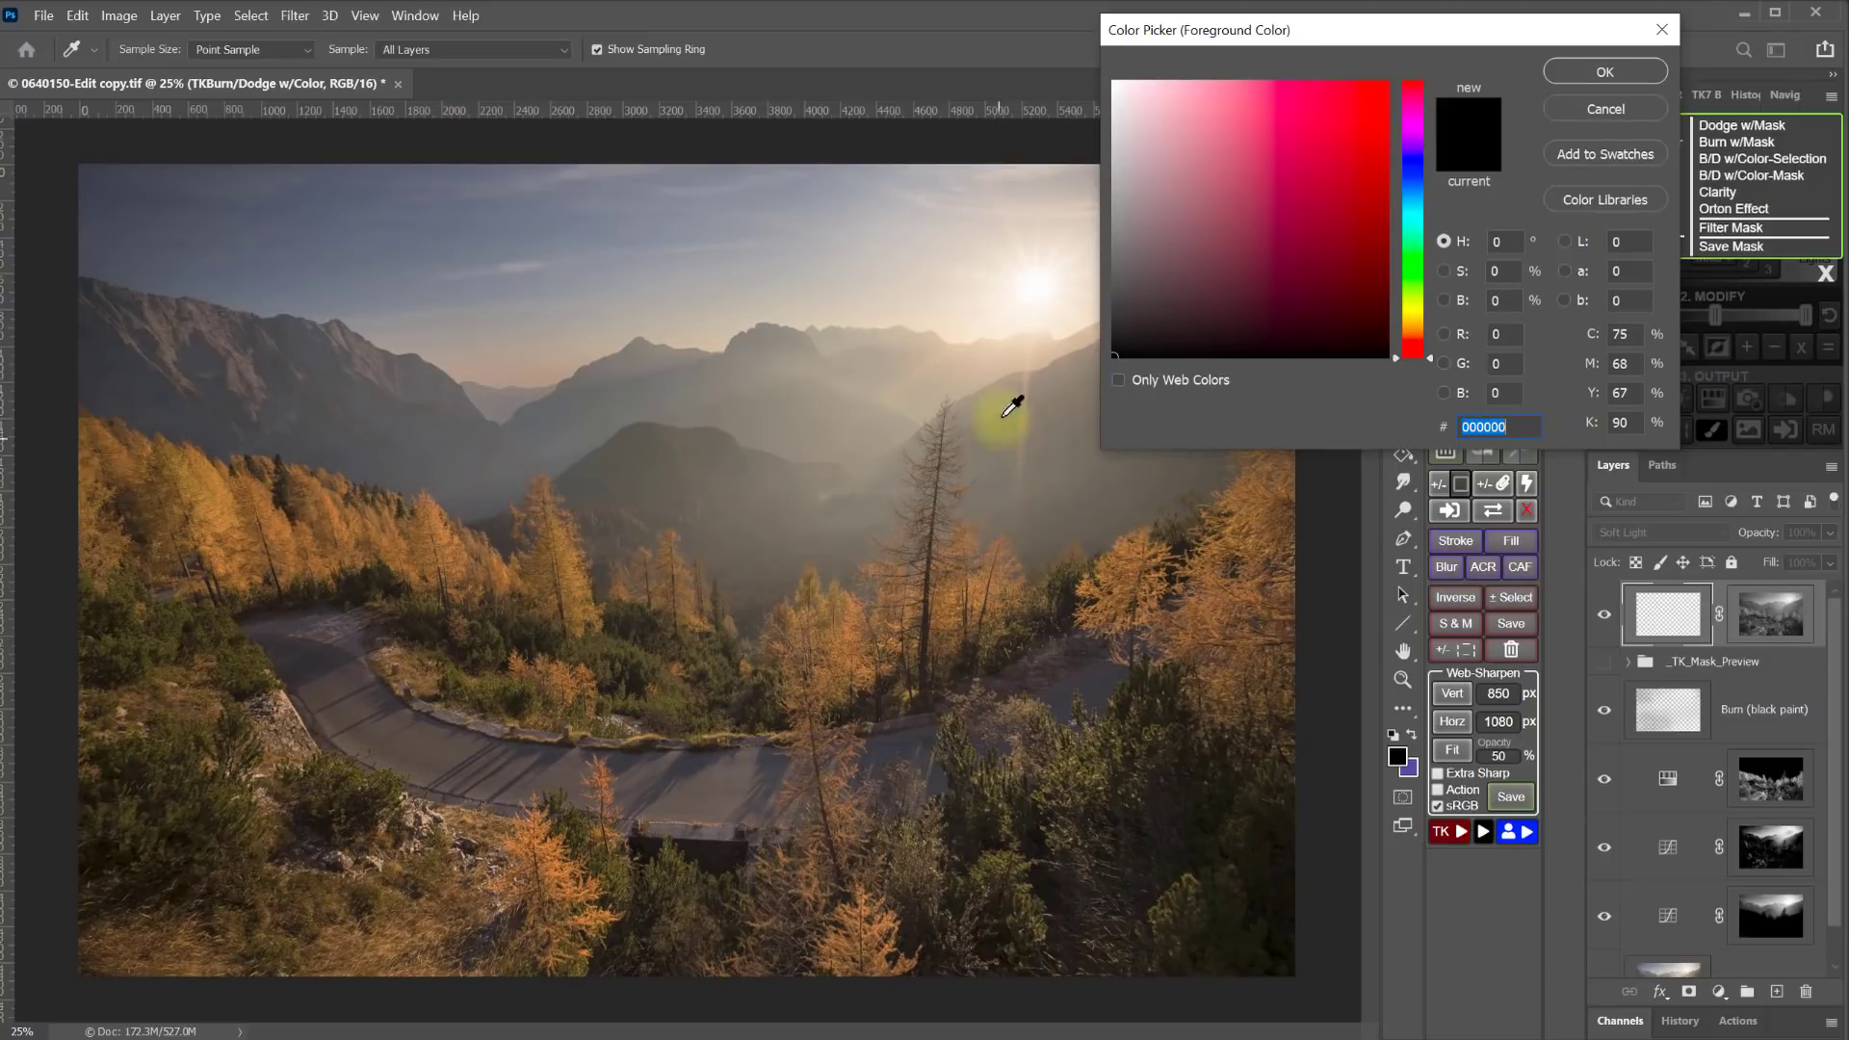
- Sample the sunlit sky near the sun and set the foreground colour to c4a55b
left_click(990, 354)
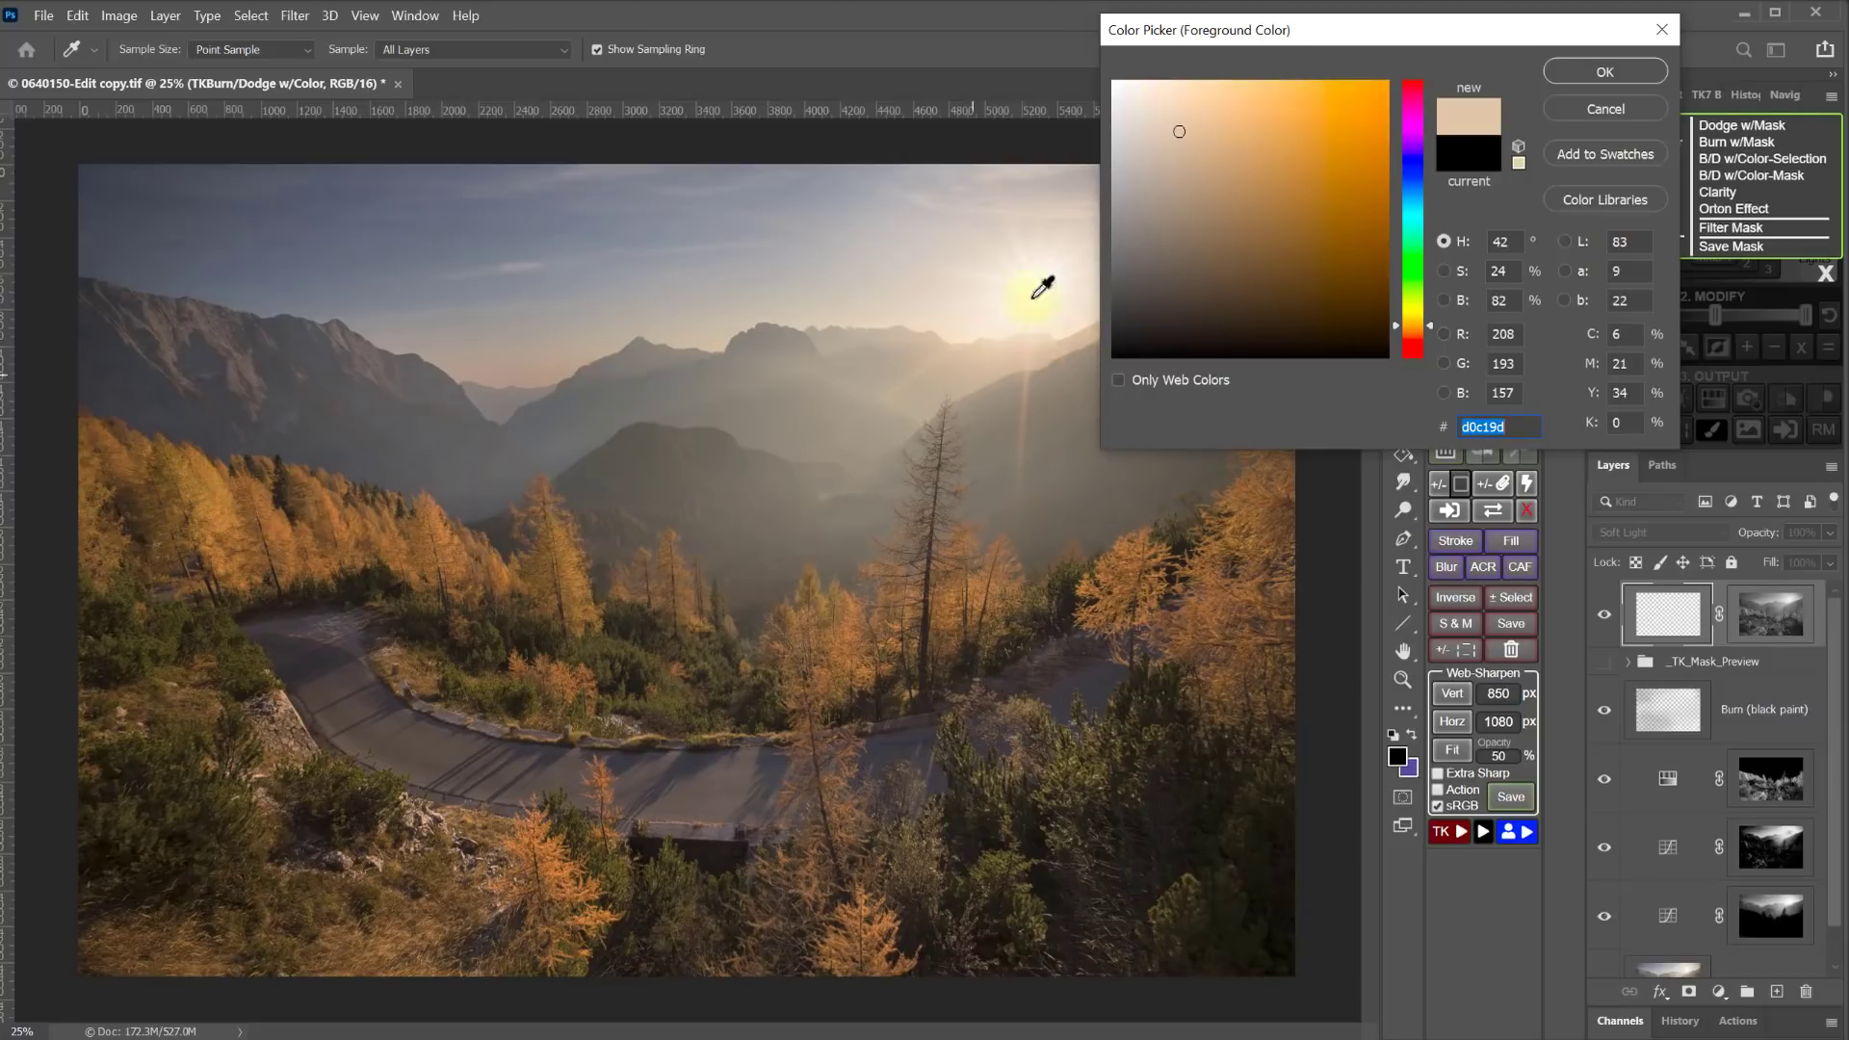
mouse_move(1040, 287)
left_mouse_down()
mouse_move(1088, 371)
mouse_move(1039, 311)
left_mouse_up()
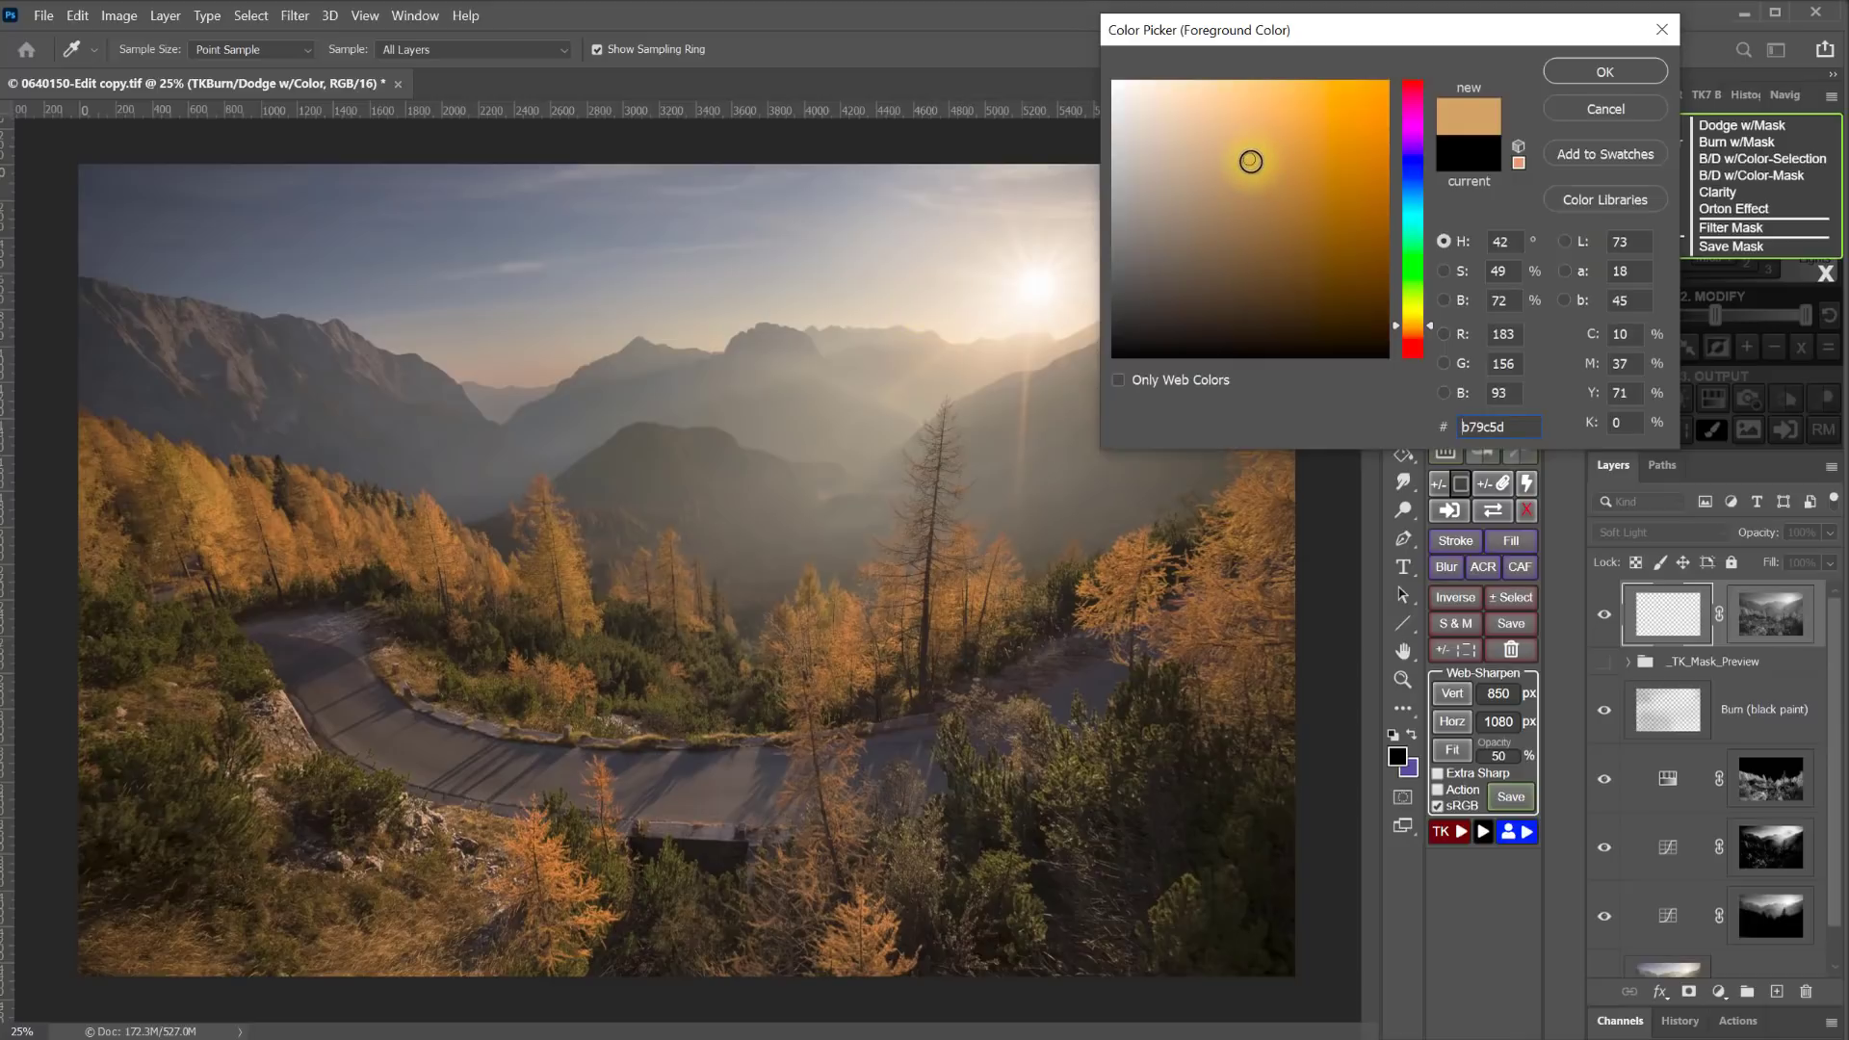
left_click_drag(1249, 161, 1260, 145)
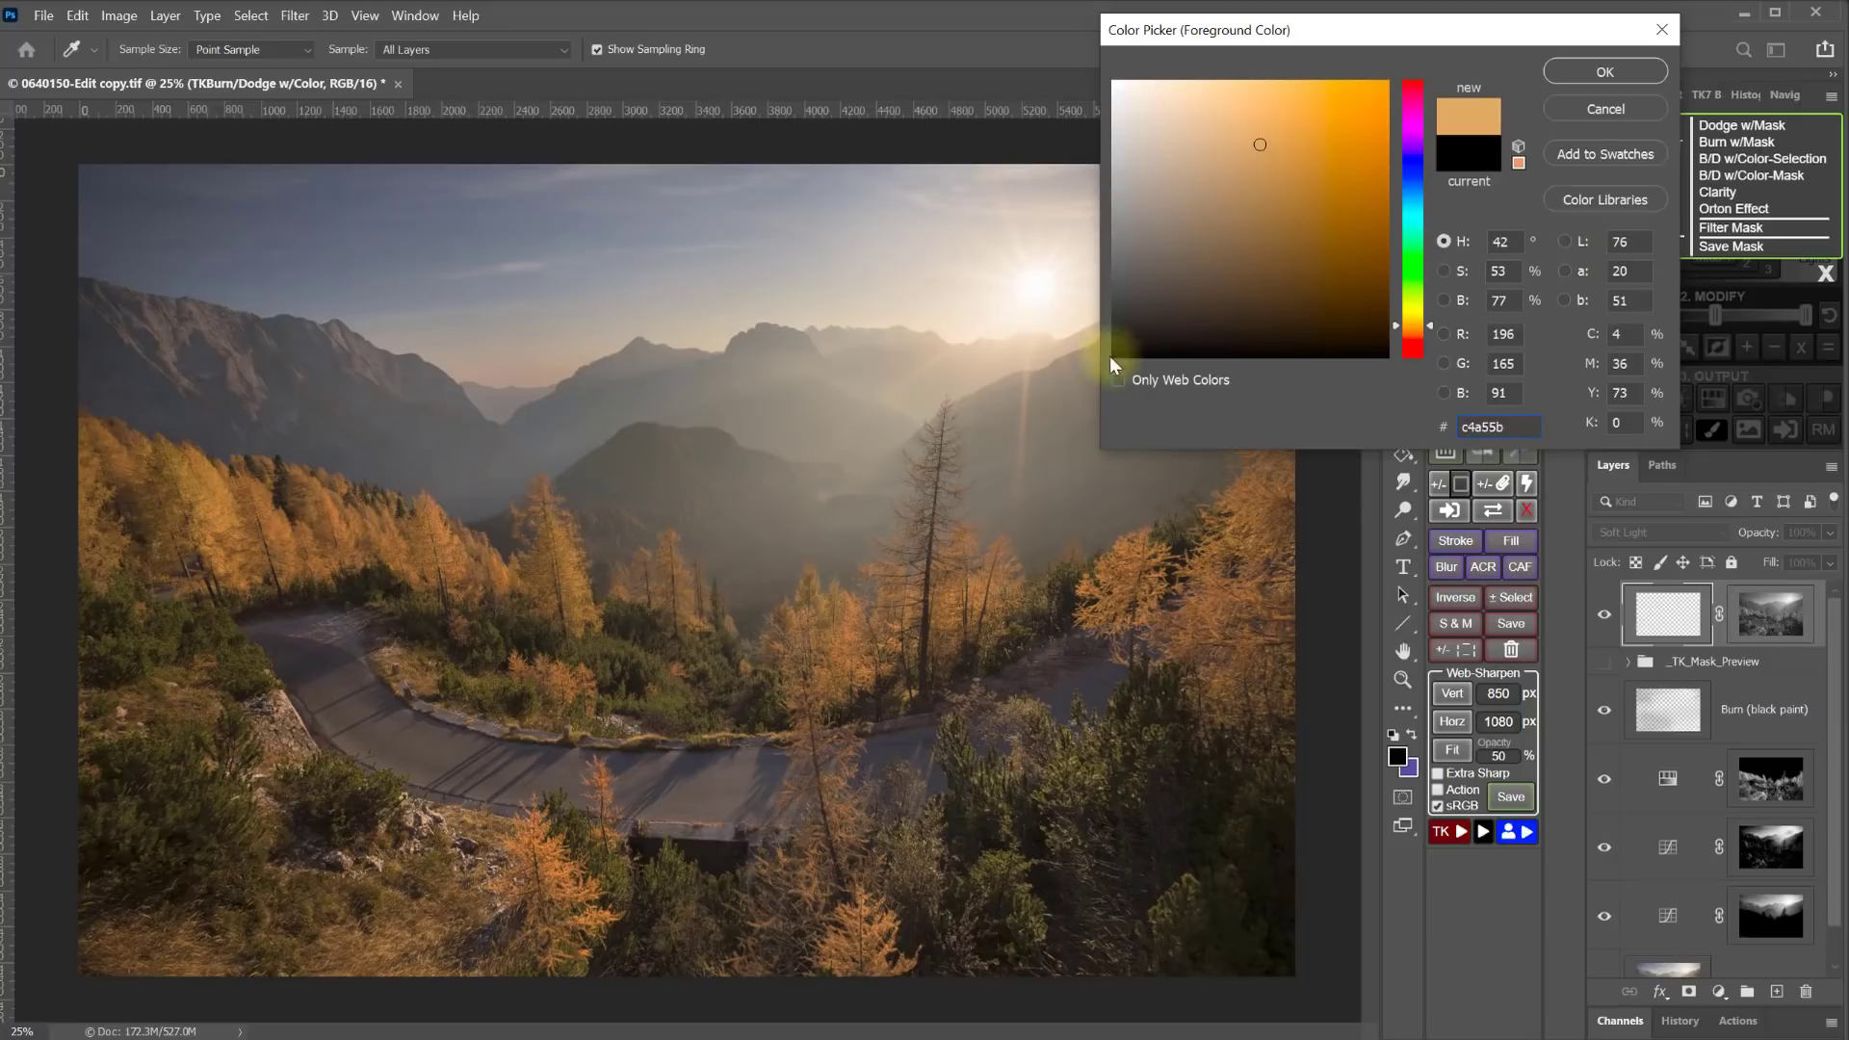
left_click(1604, 71)
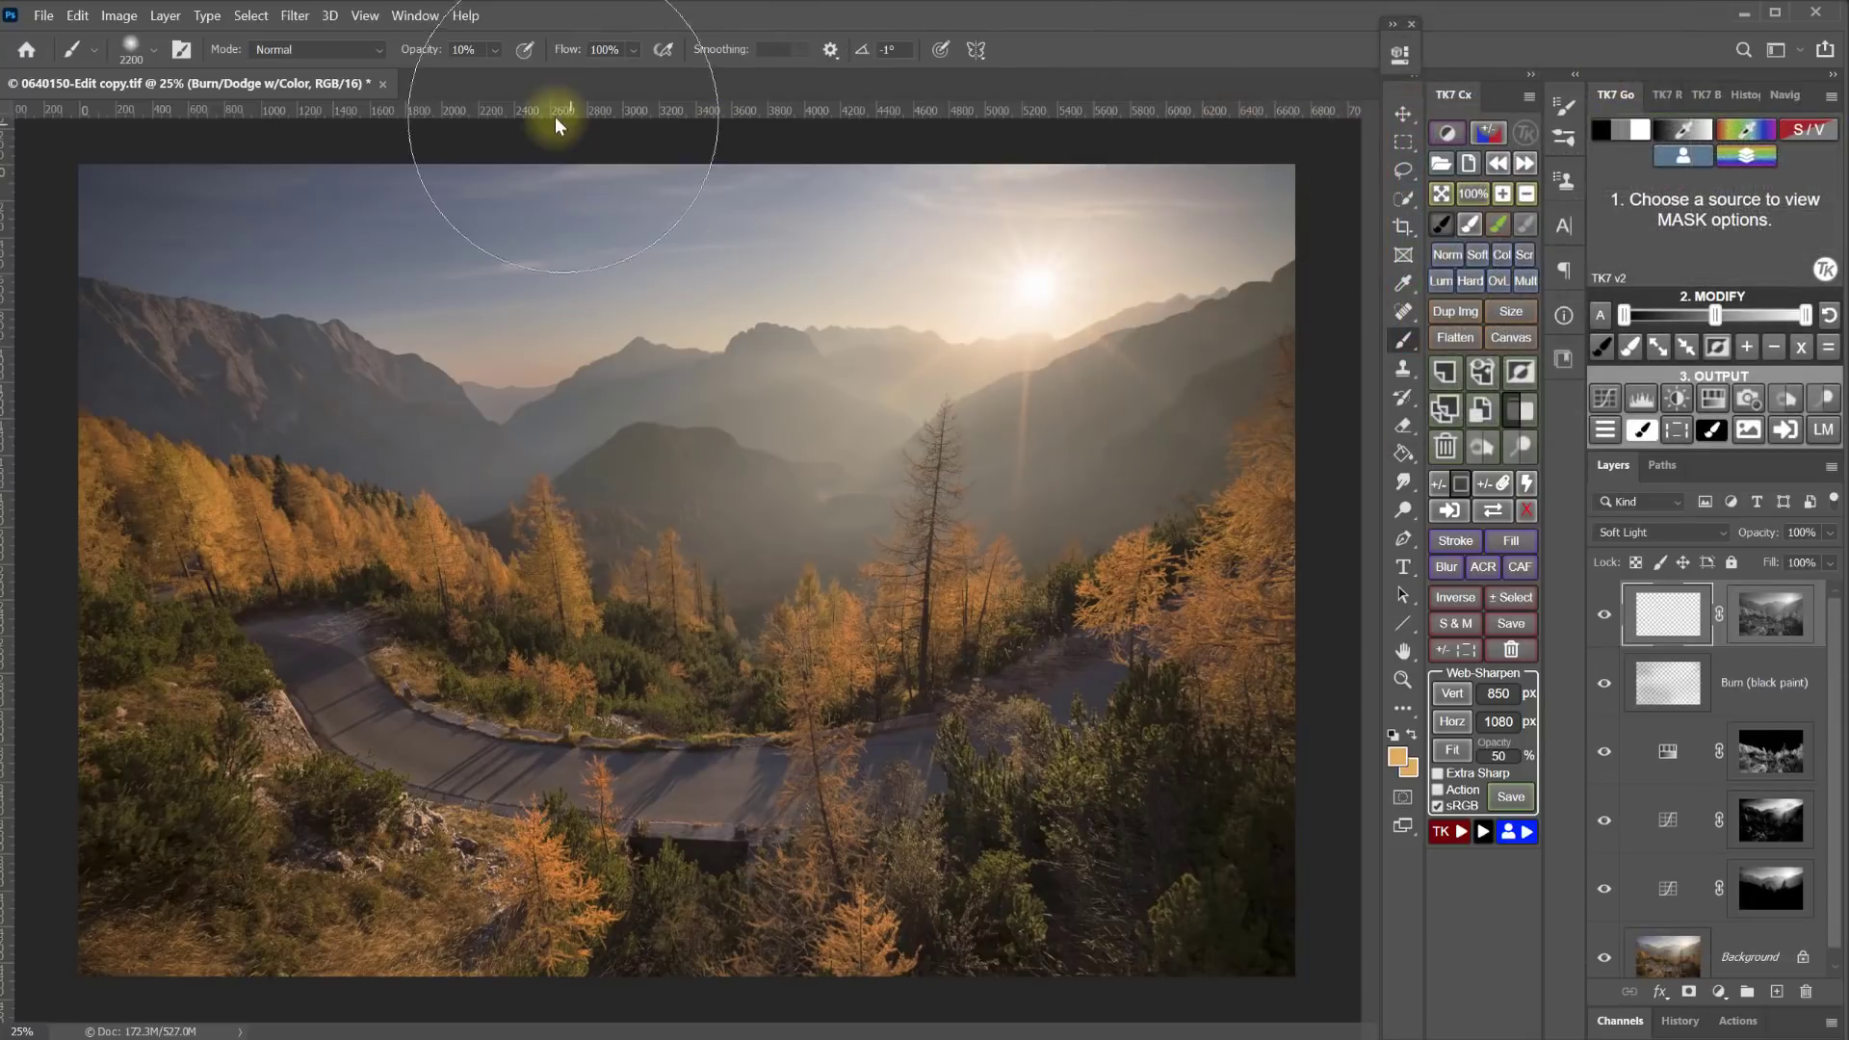
- At 100% brush opacity, paint the glow from the left mountains toward the sun, then compare on/off
left_click_drag(421, 49, 679, 70)
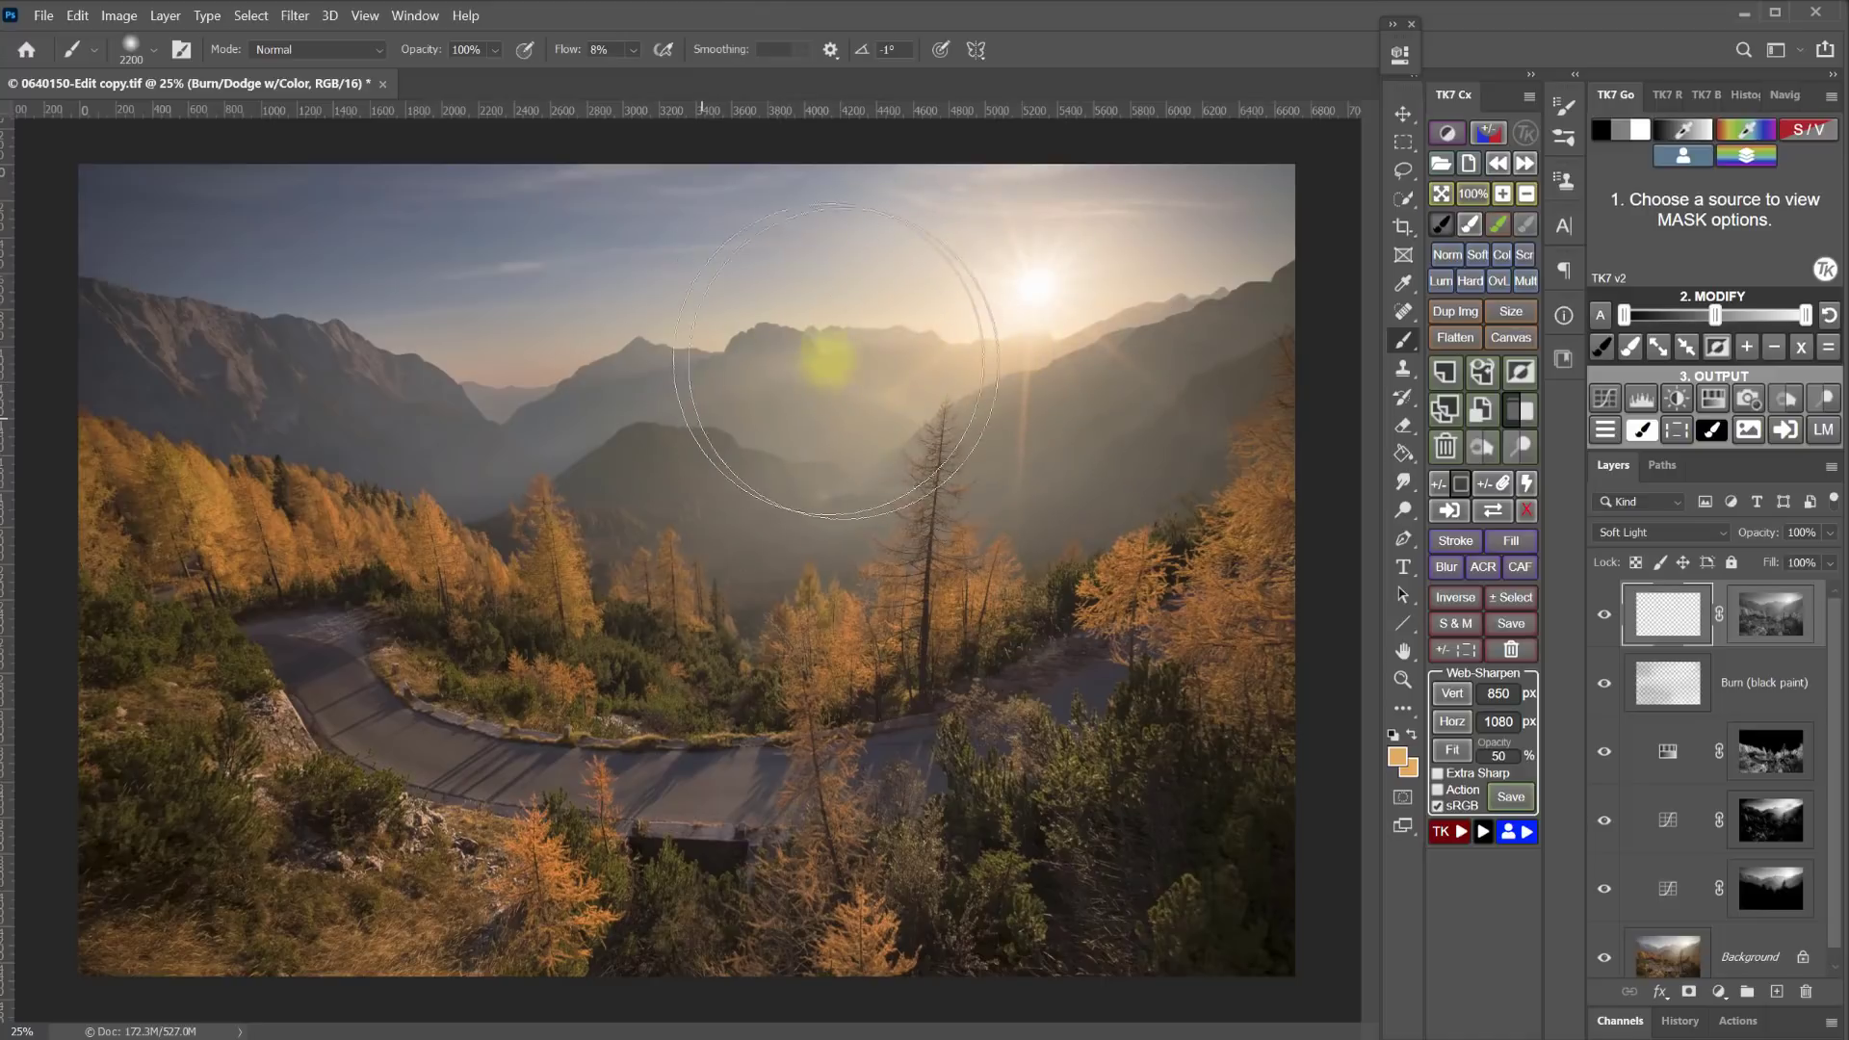
left_click_drag(549, 403, 1073, 351)
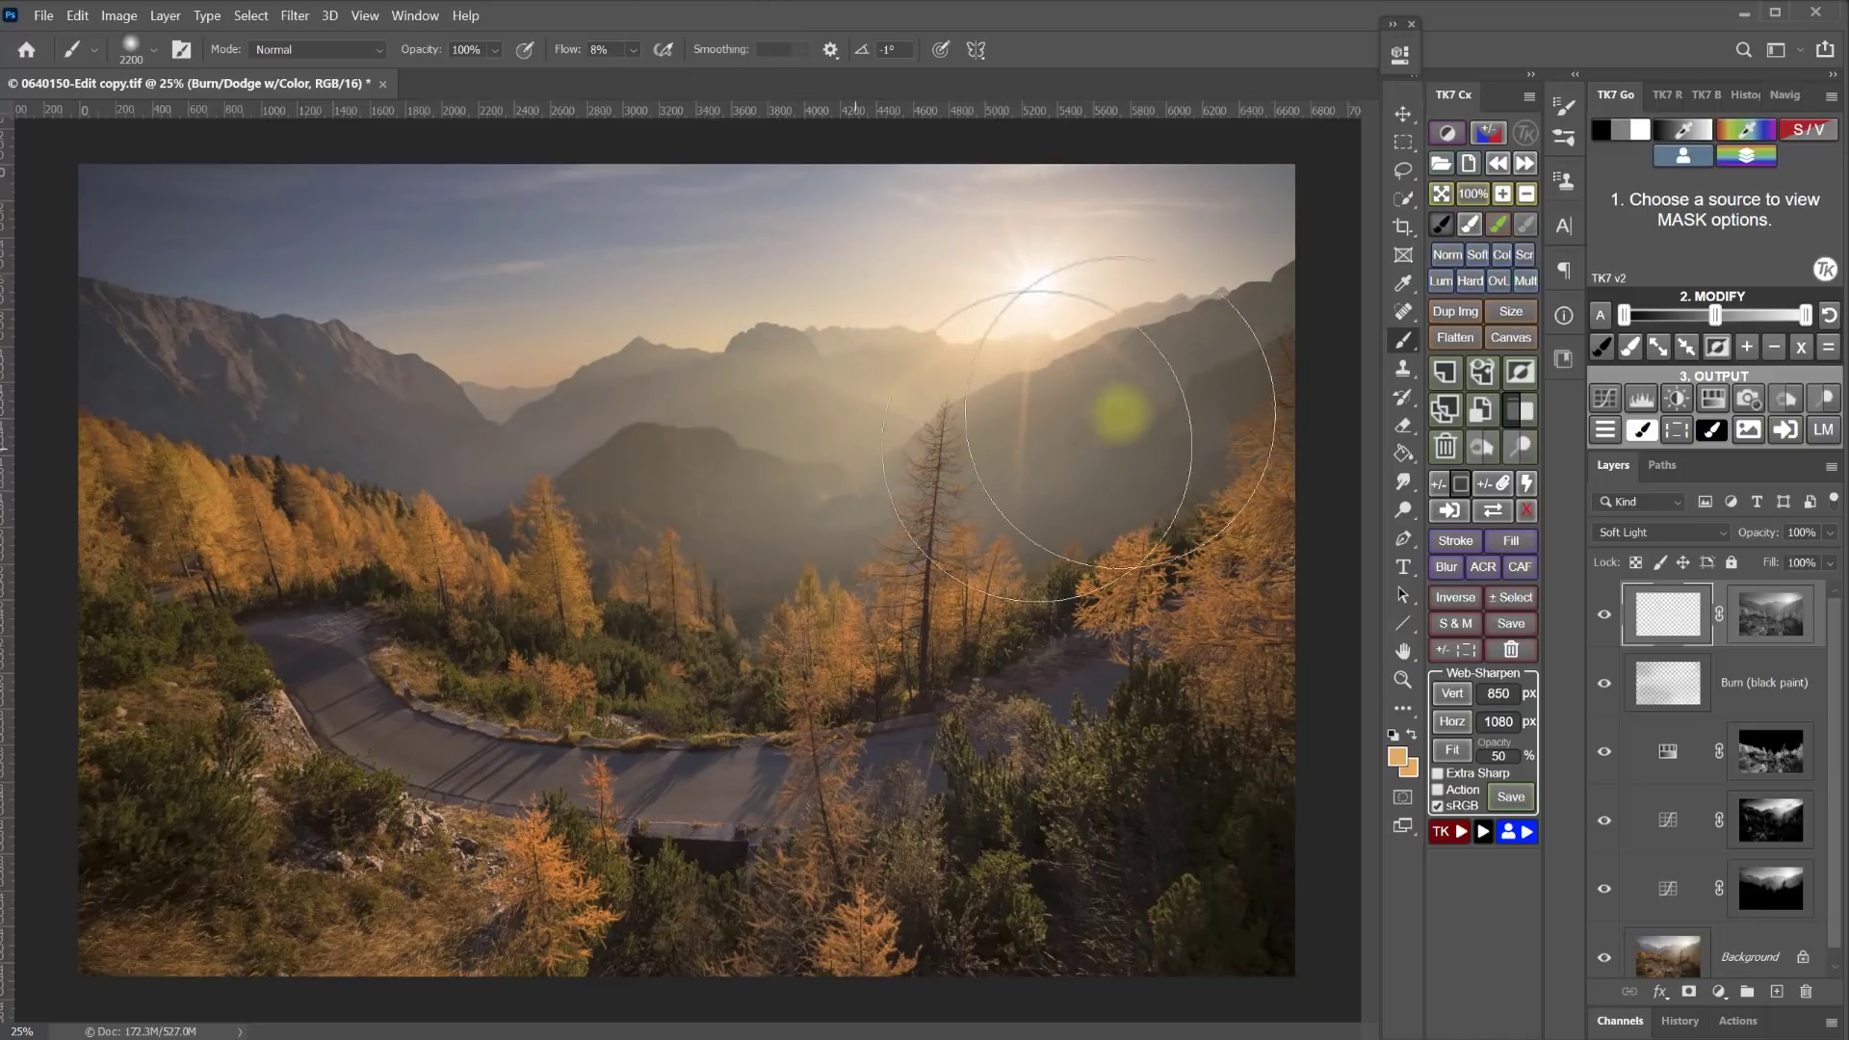
left_click(1603, 618)
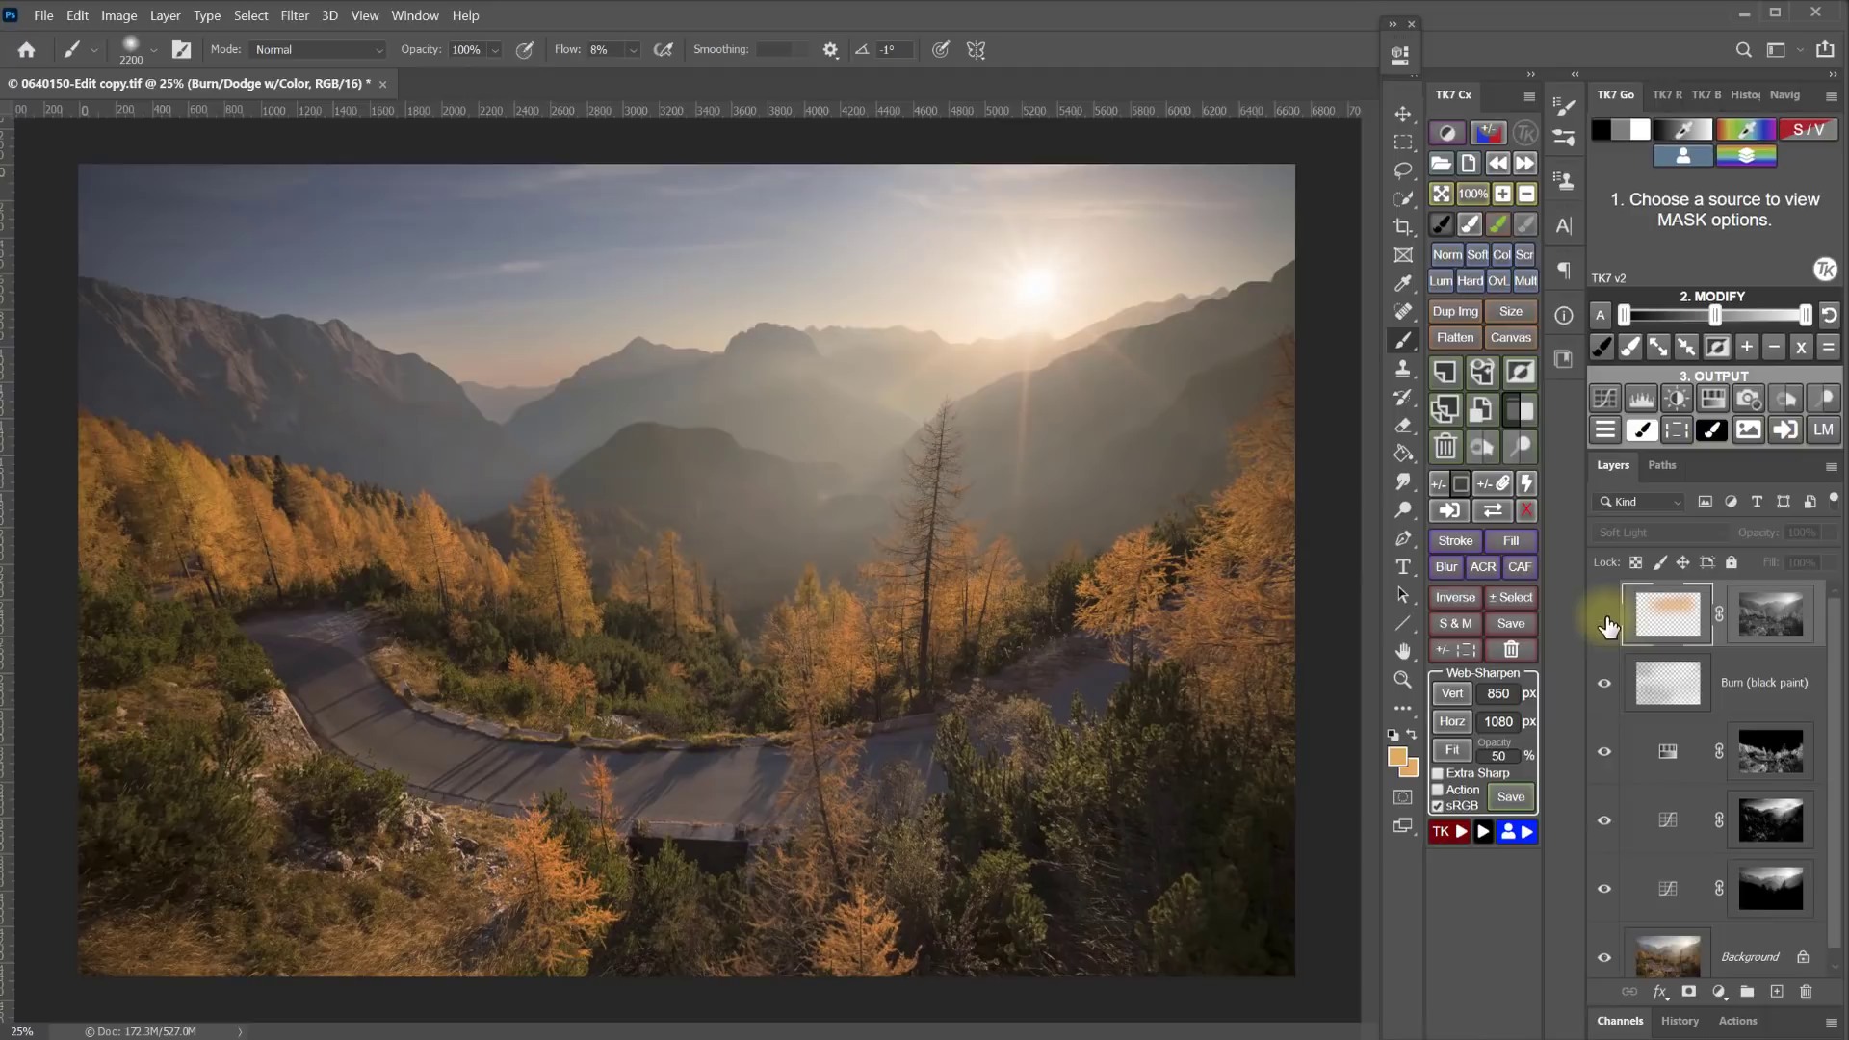
left_click(1604, 618)
left_click(1604, 618)
left_click(1604, 618)
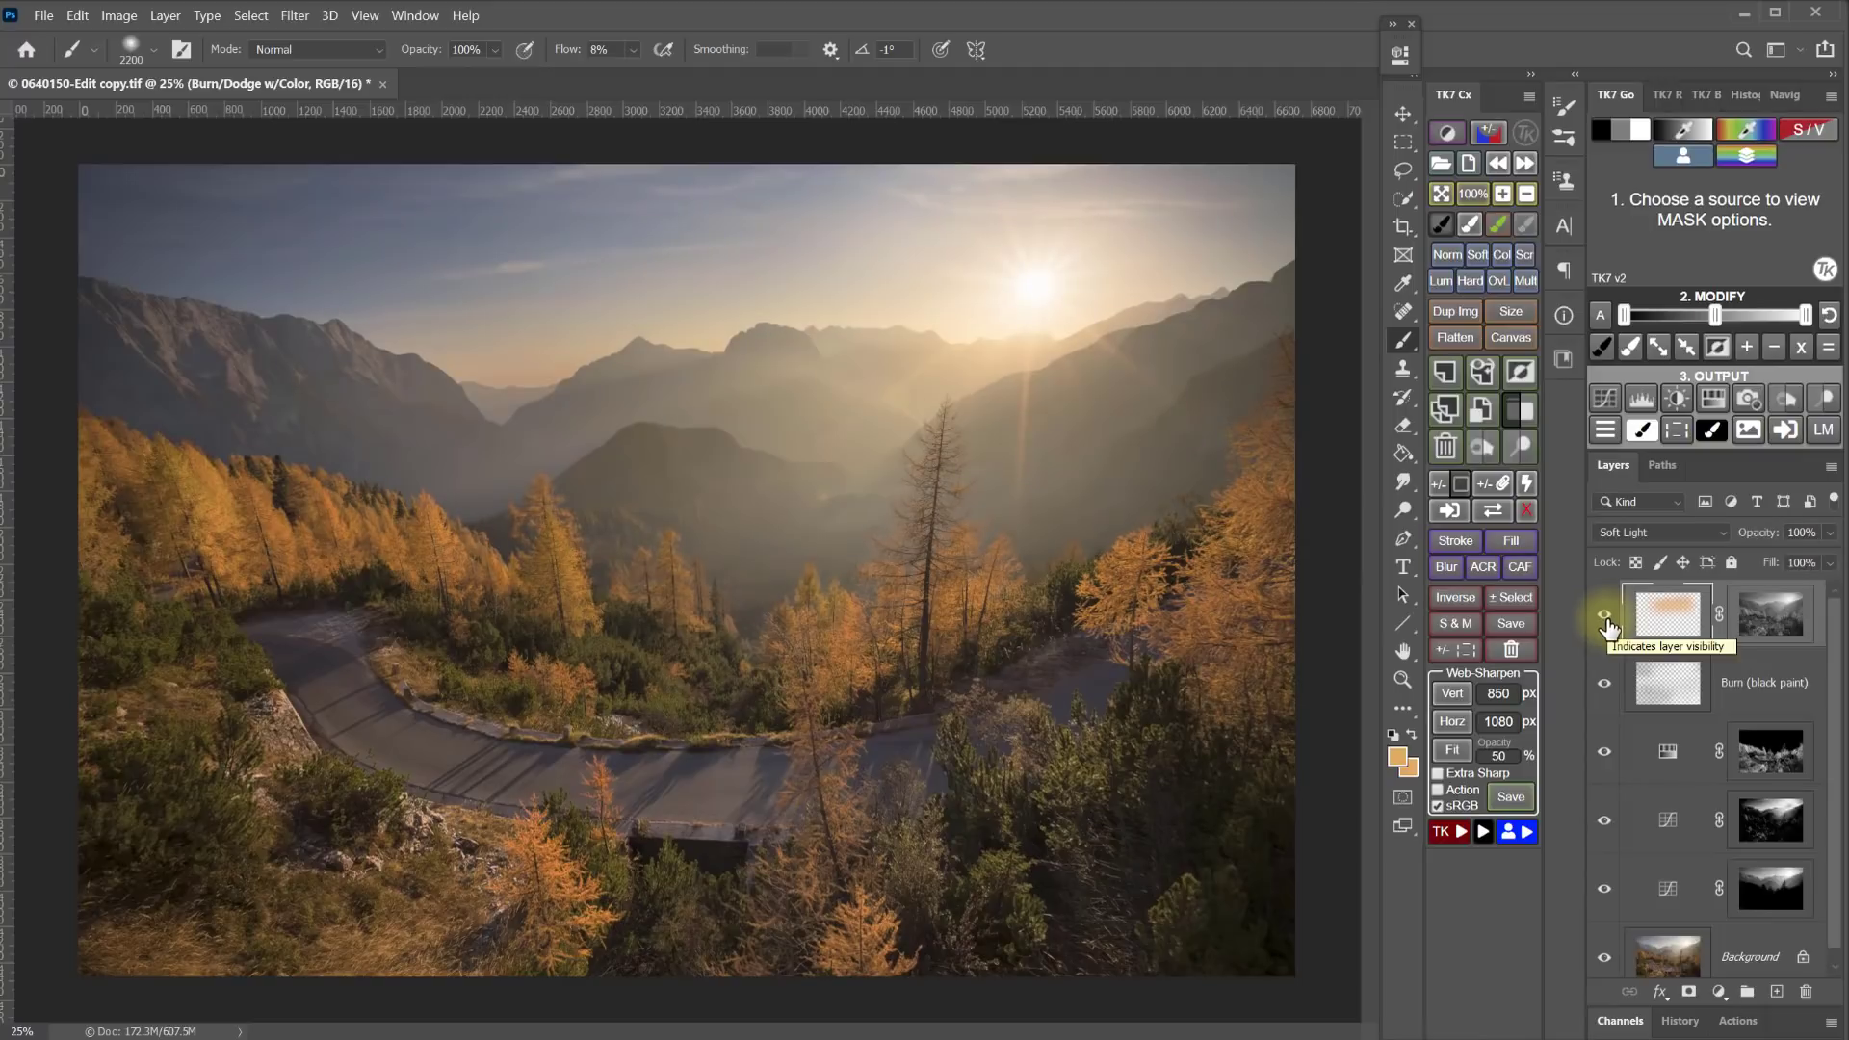
left_click(1604, 619)
left_click(1604, 621)
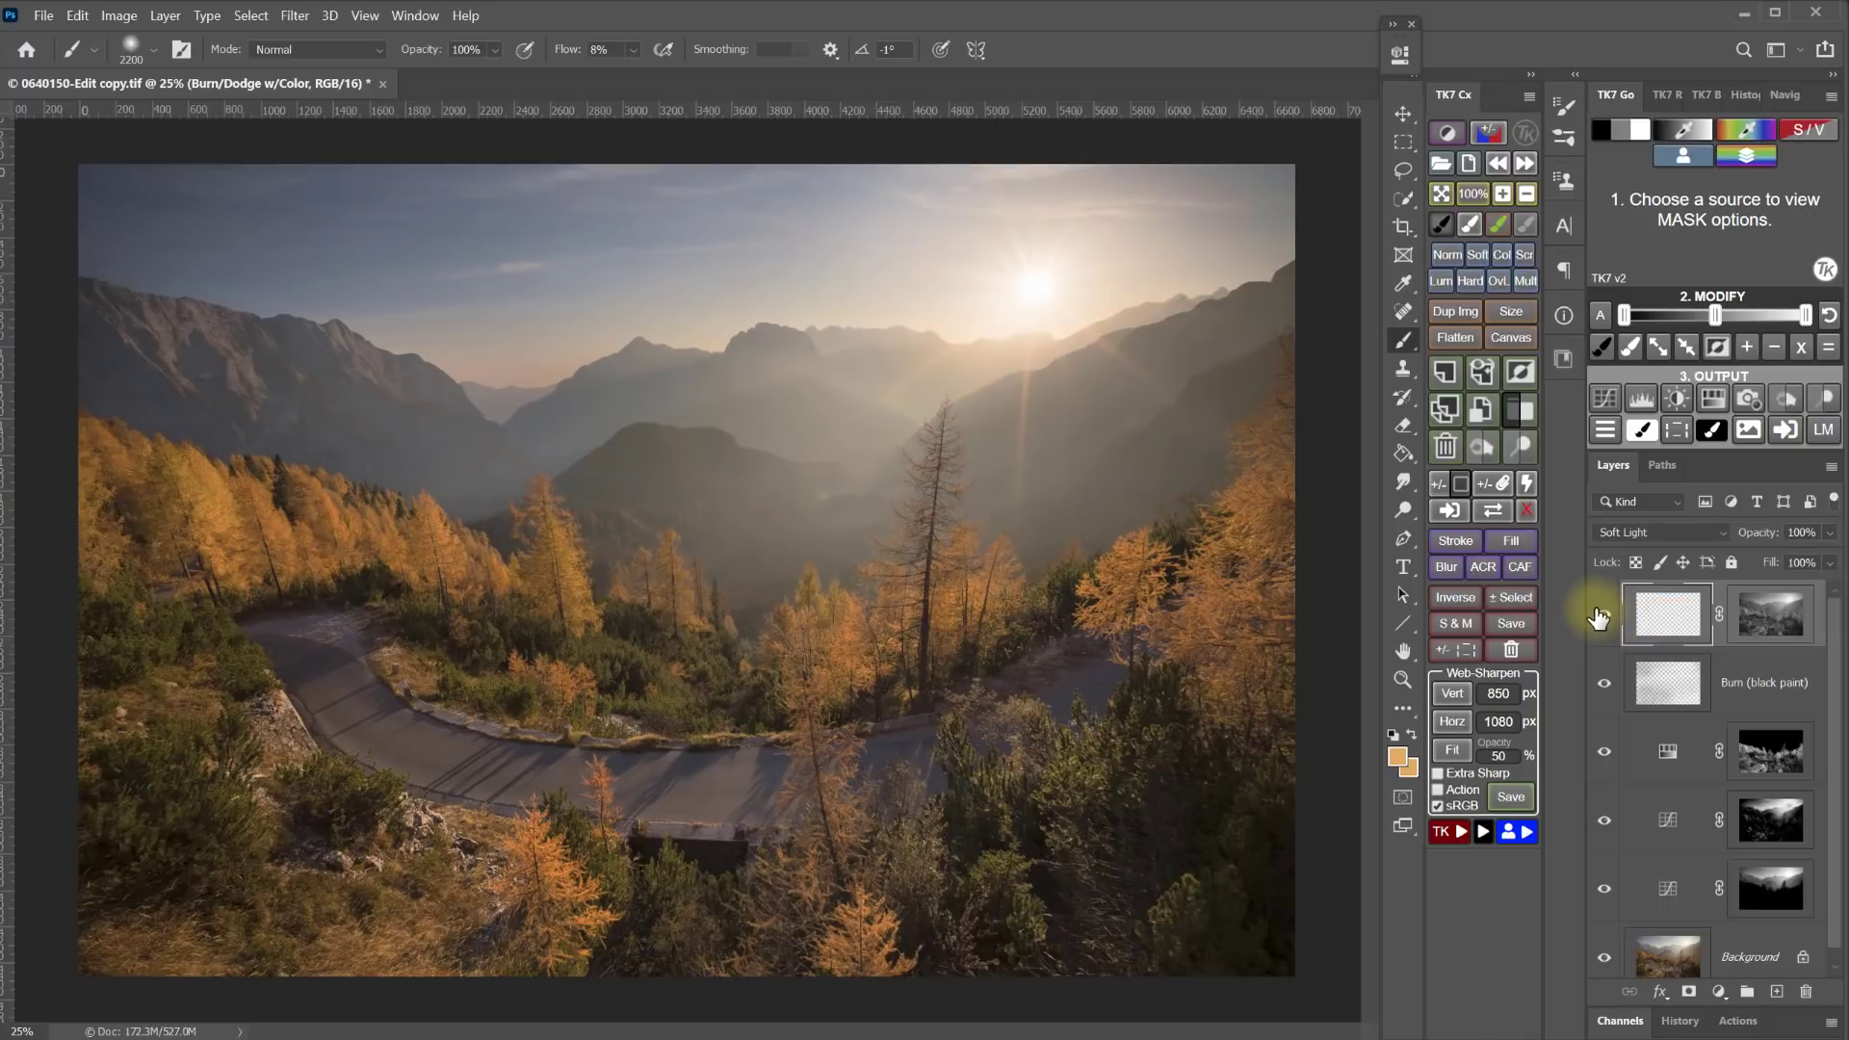
- Shift the paint colour to a deeper orange at hue 34 and brush it into the sky around the sun
left_click(1398, 760)
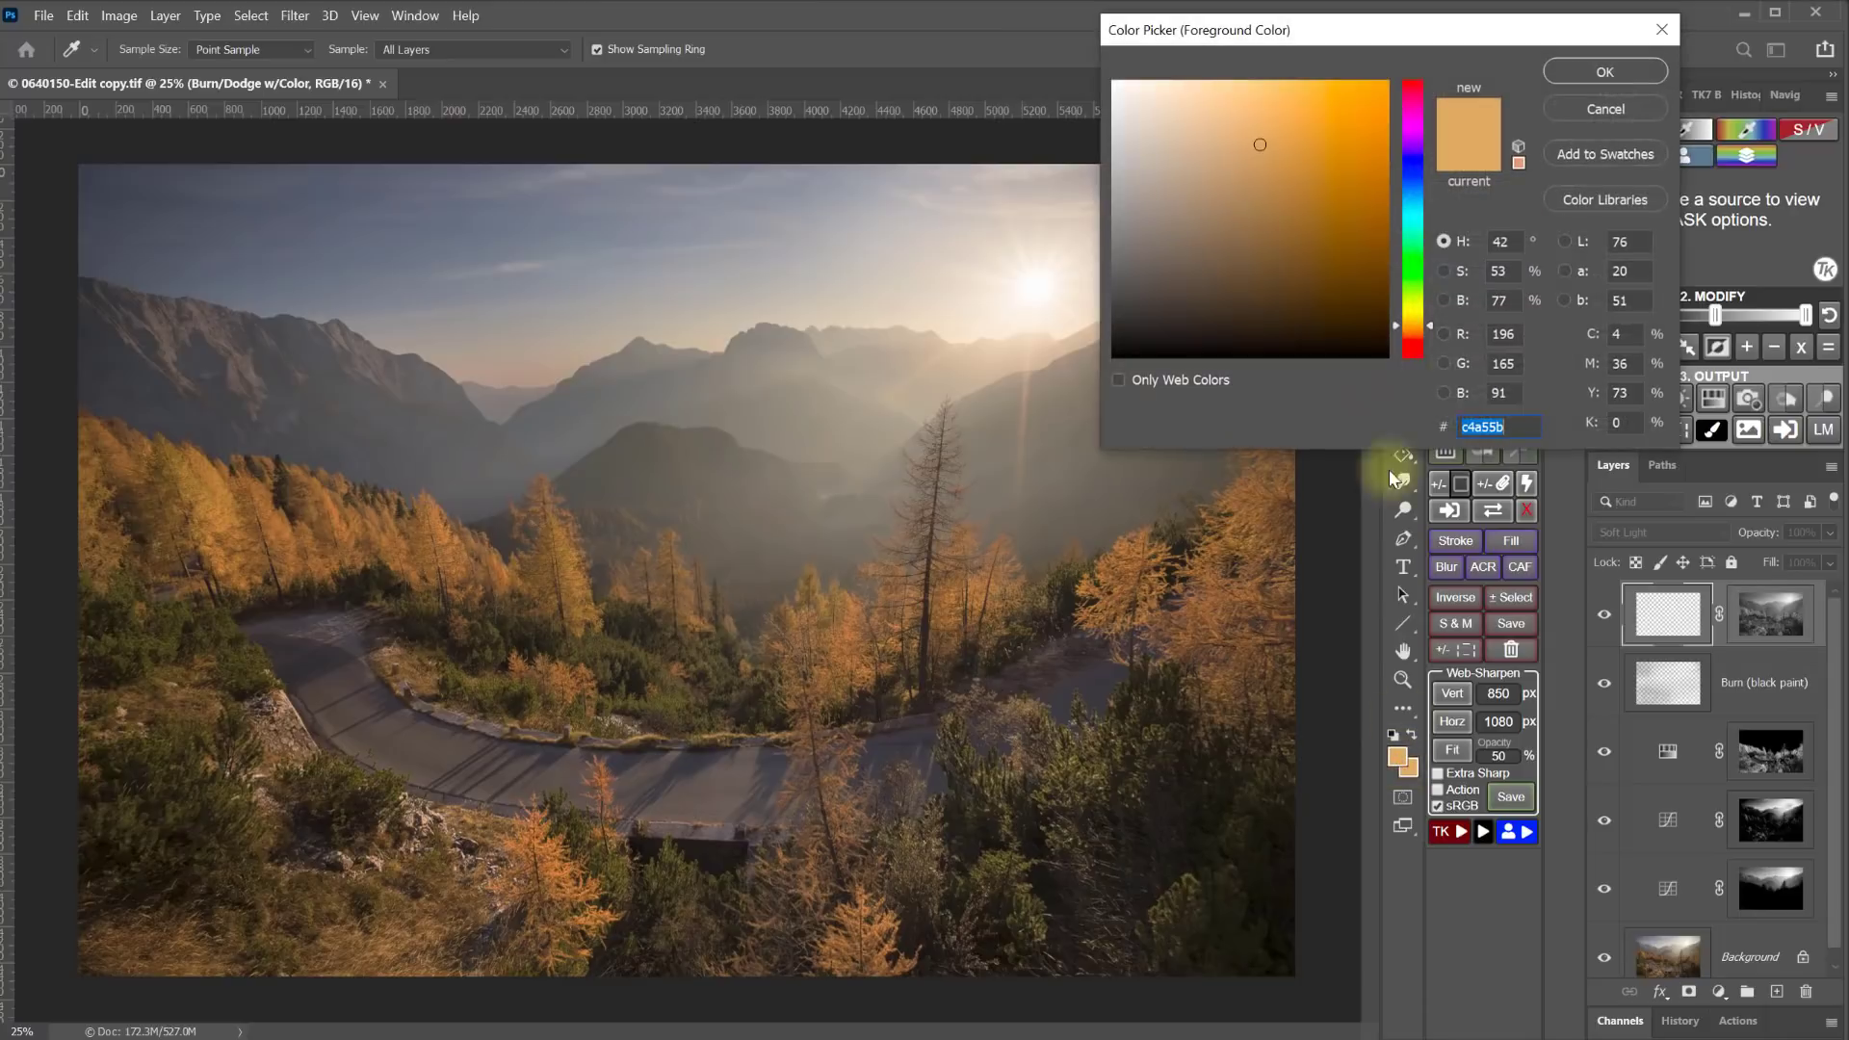
left_click_drag(1429, 323, 1428, 332)
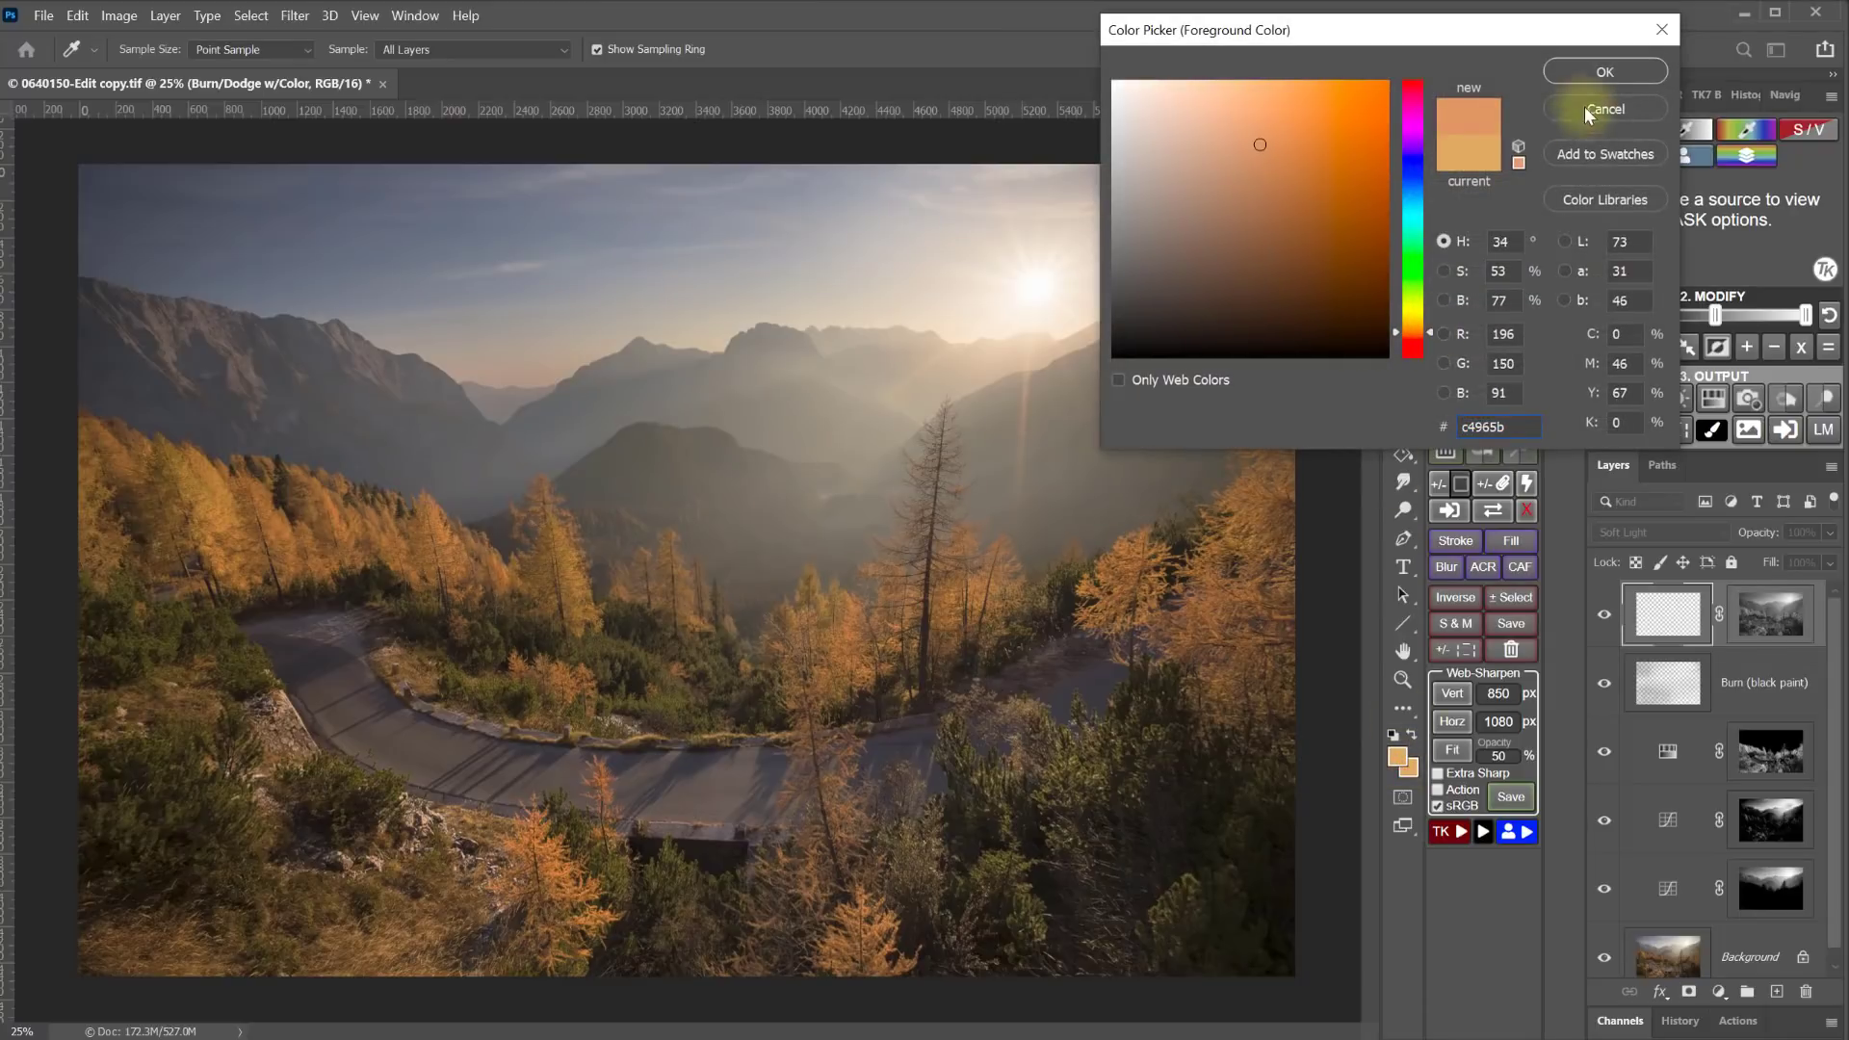
left_click(1586, 74)
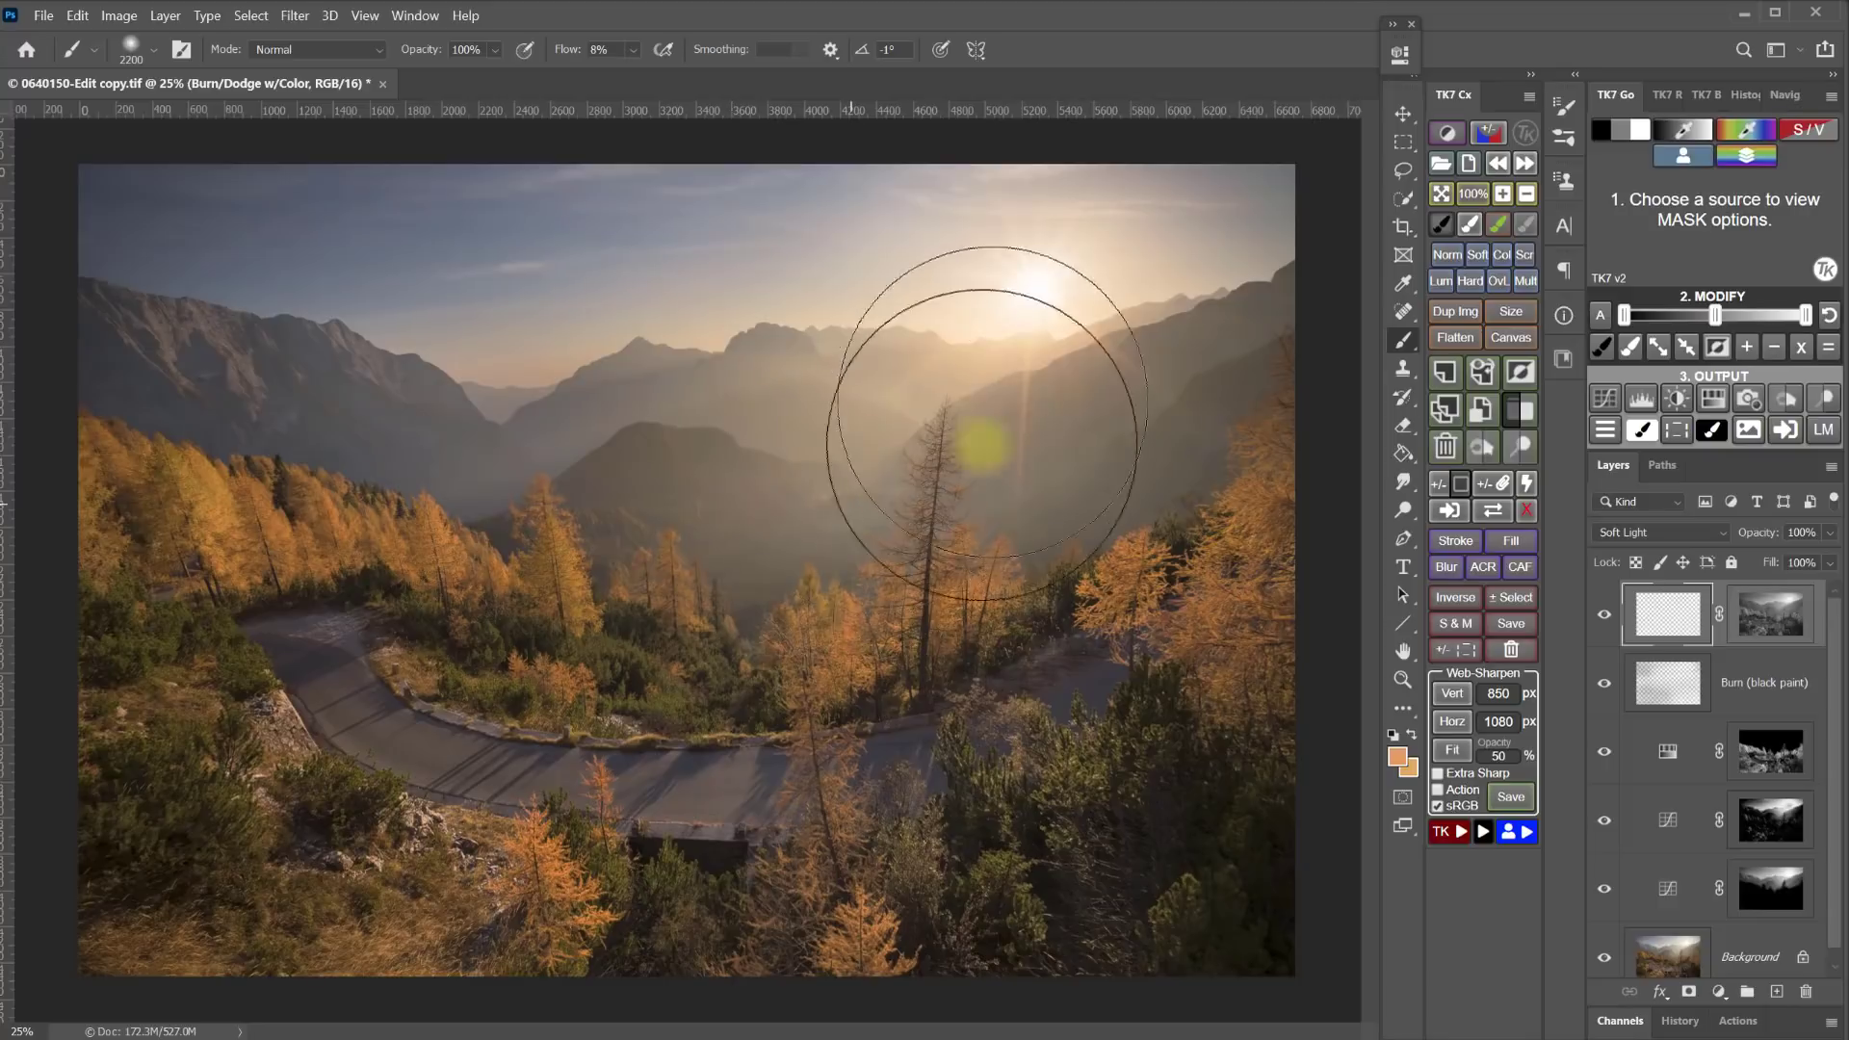
left_click_drag(1185, 347, 1040, 289)
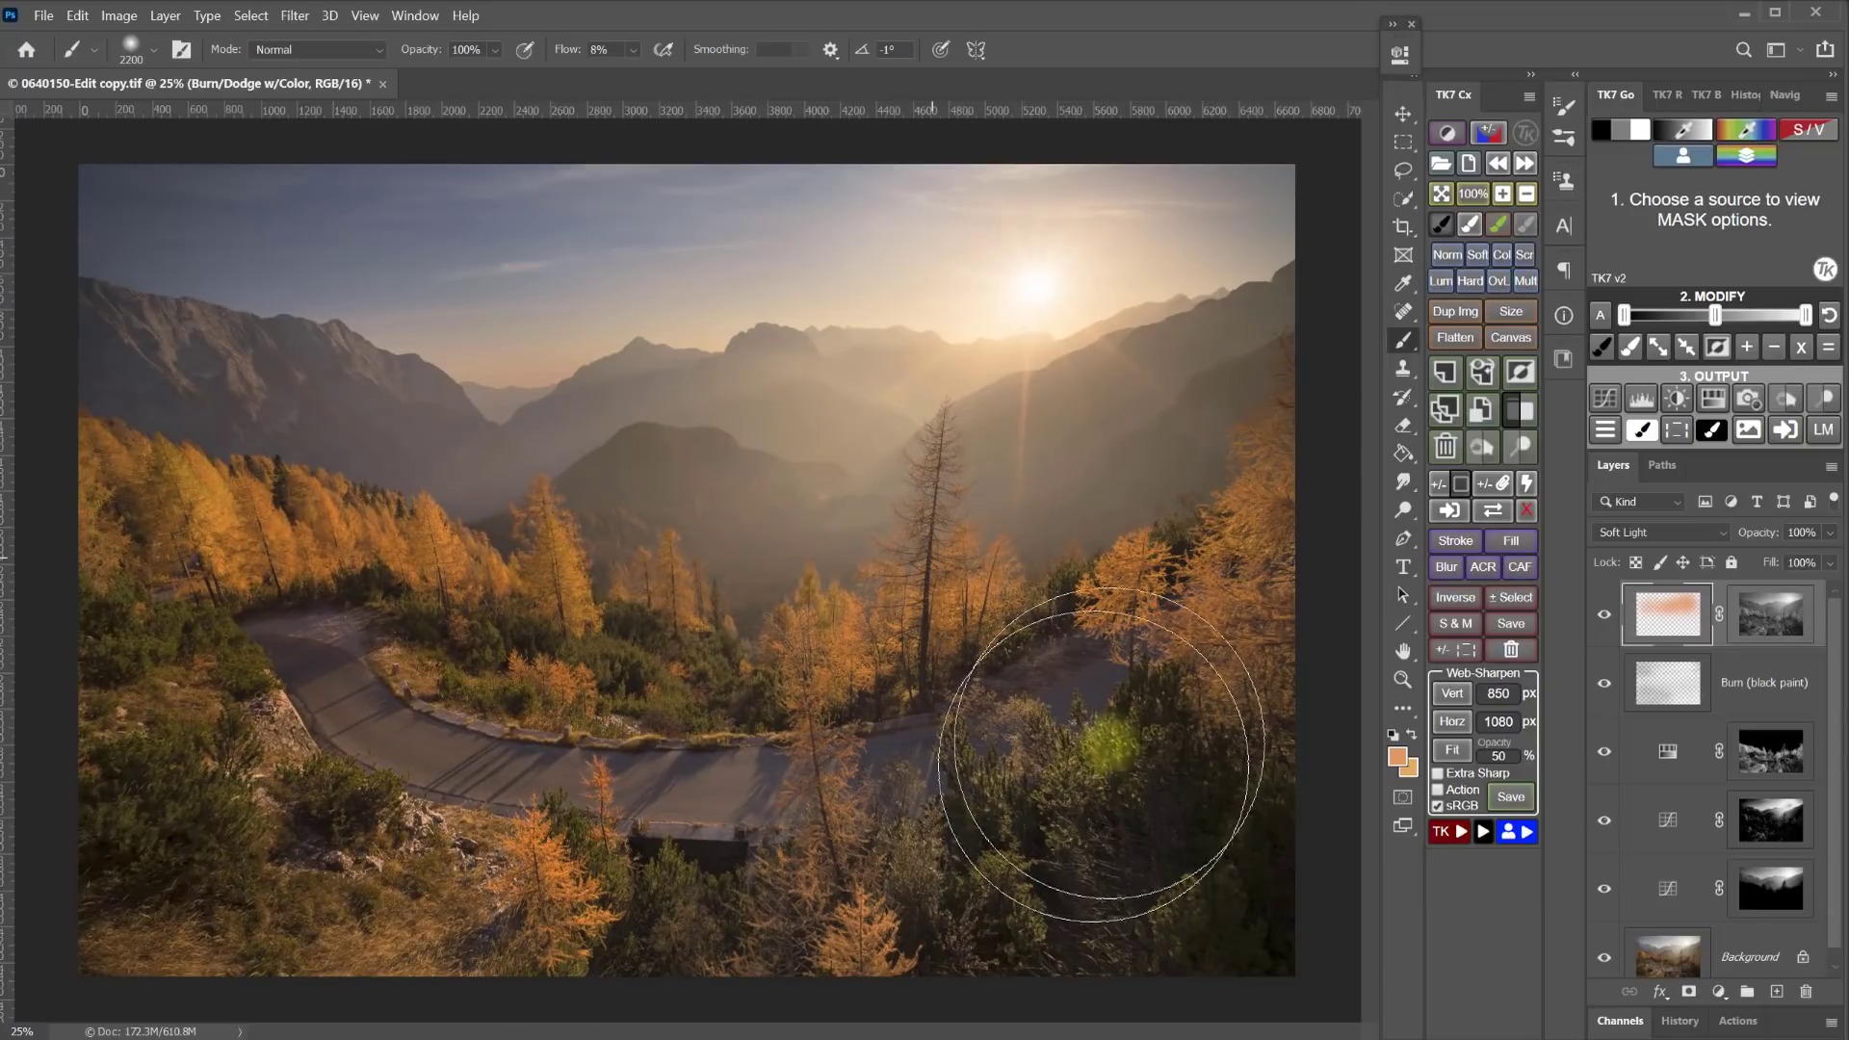
- Paint the glow across the trees, compare it, then display the layer's mask in grayscale
mouse_move(1113, 674)
left_mouse_down()
mouse_move(1146, 558)
mouse_move(1186, 529)
mouse_move(1000, 814)
mouse_move(1031, 552)
mouse_move(796, 528)
mouse_move(543, 560)
mouse_move(385, 578)
left_mouse_up()
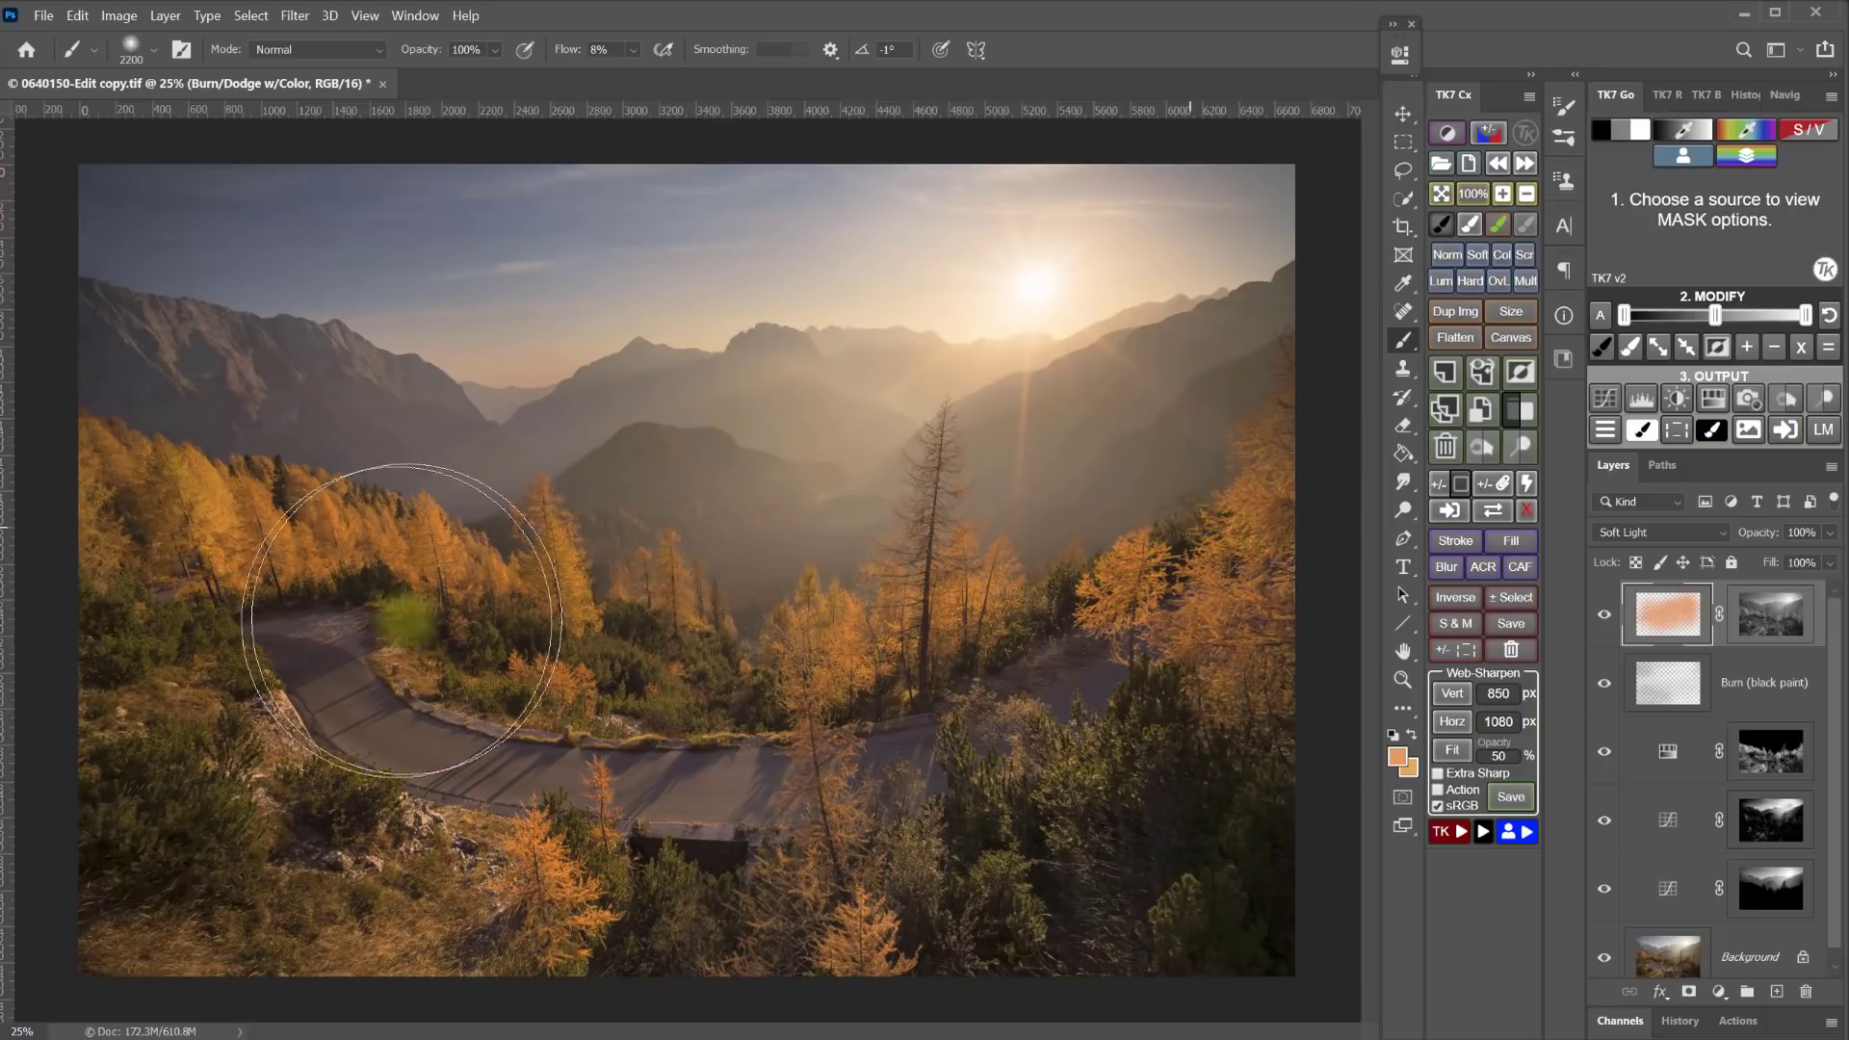
left_click(1627, 628)
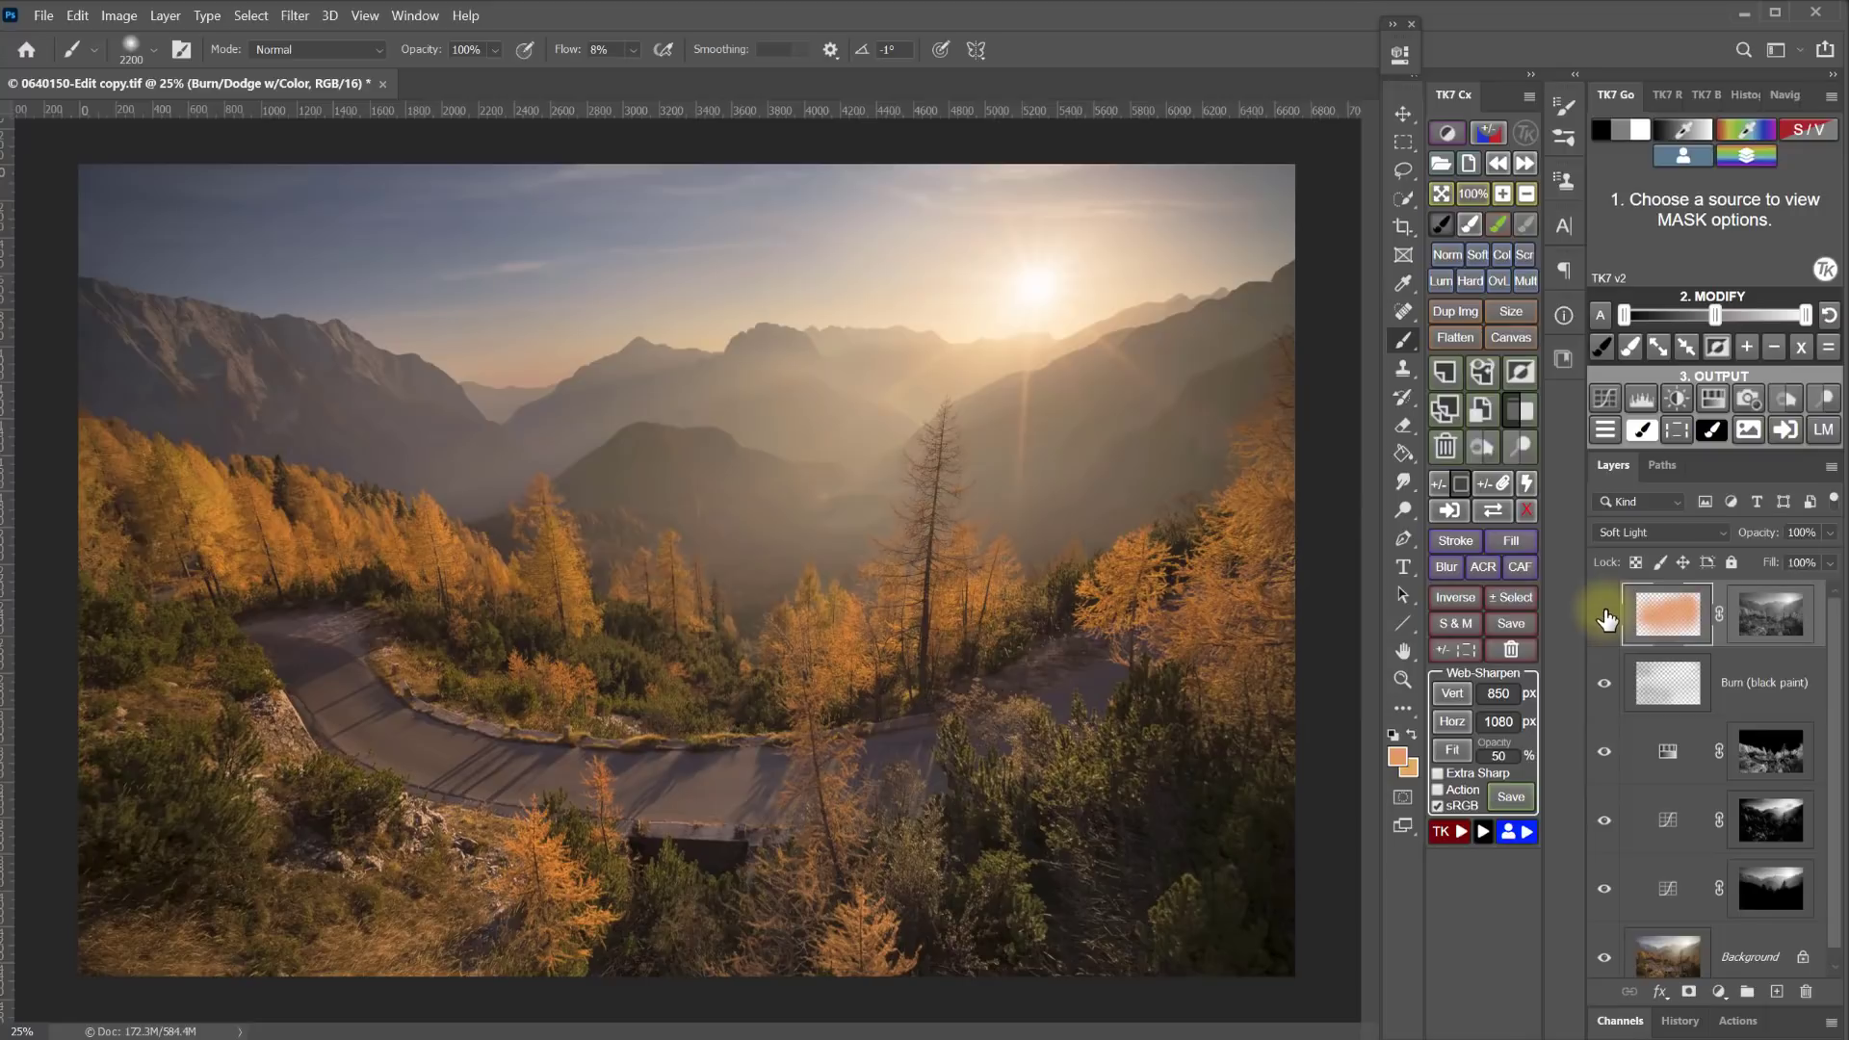
left_click(1604, 617)
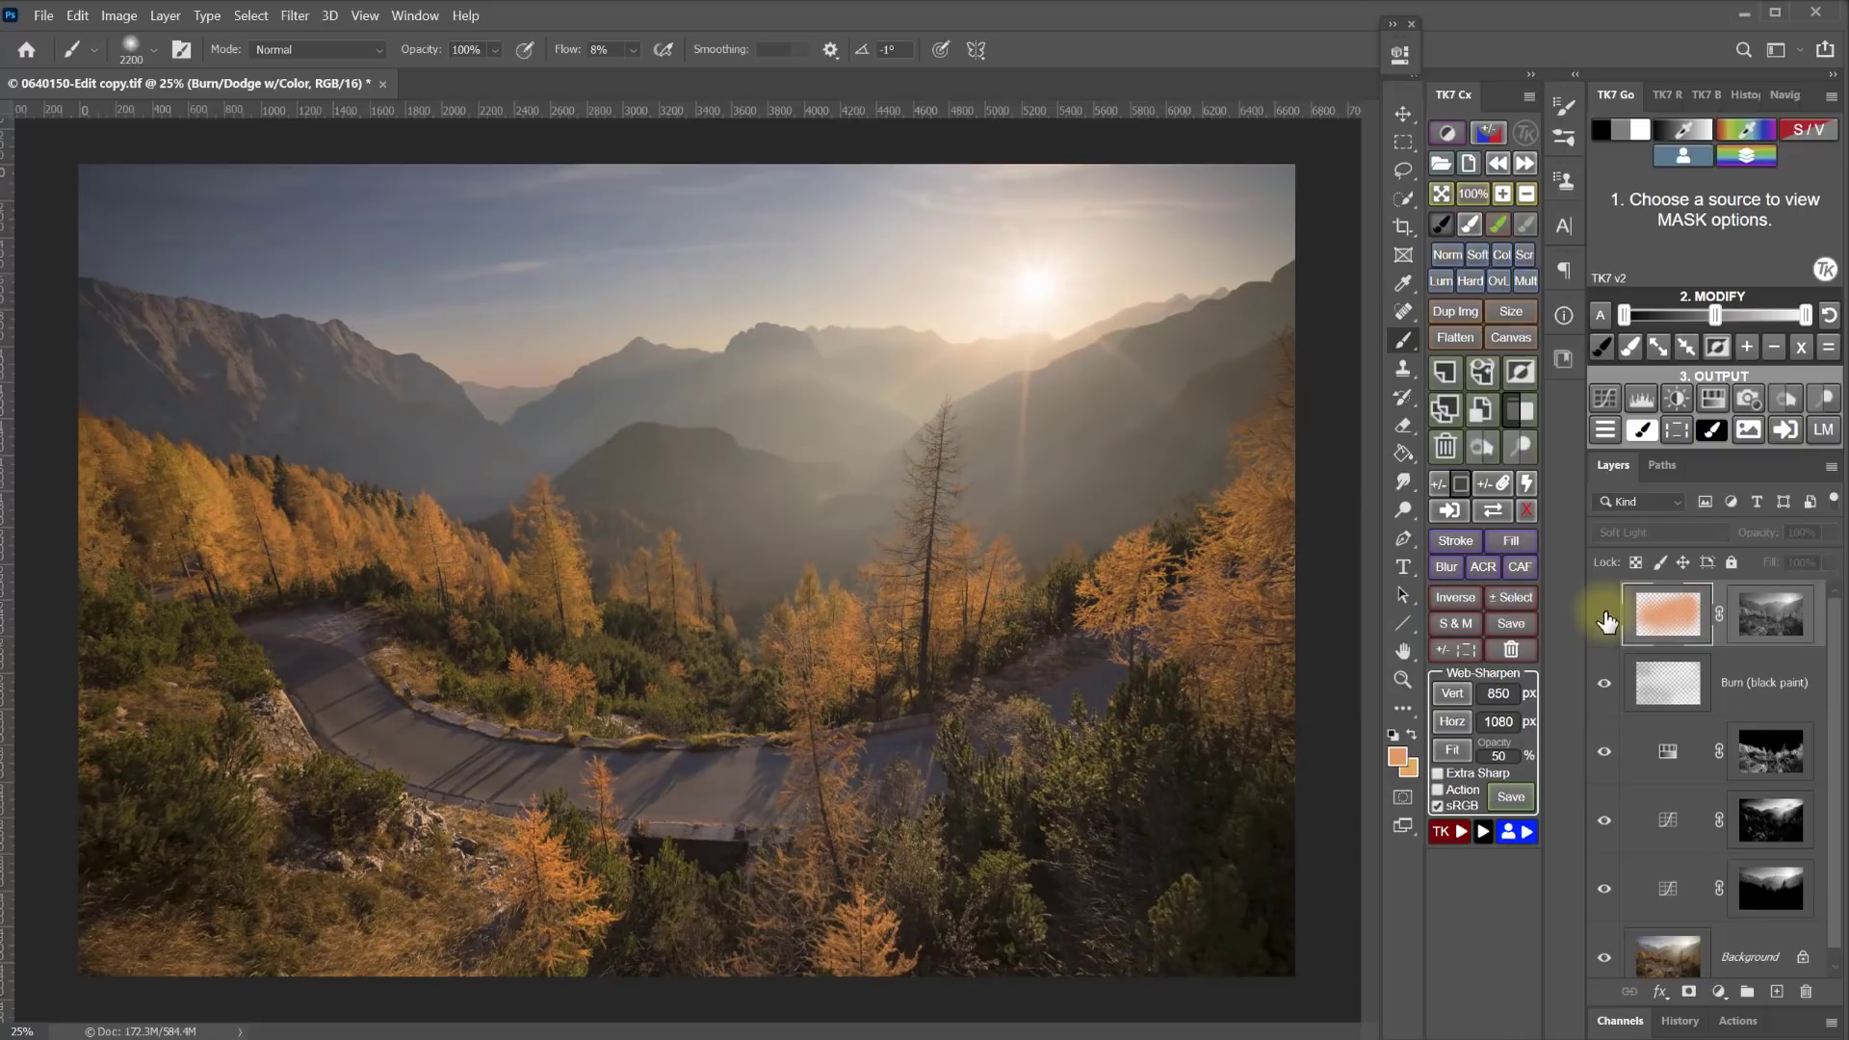
left_click(1604, 619)
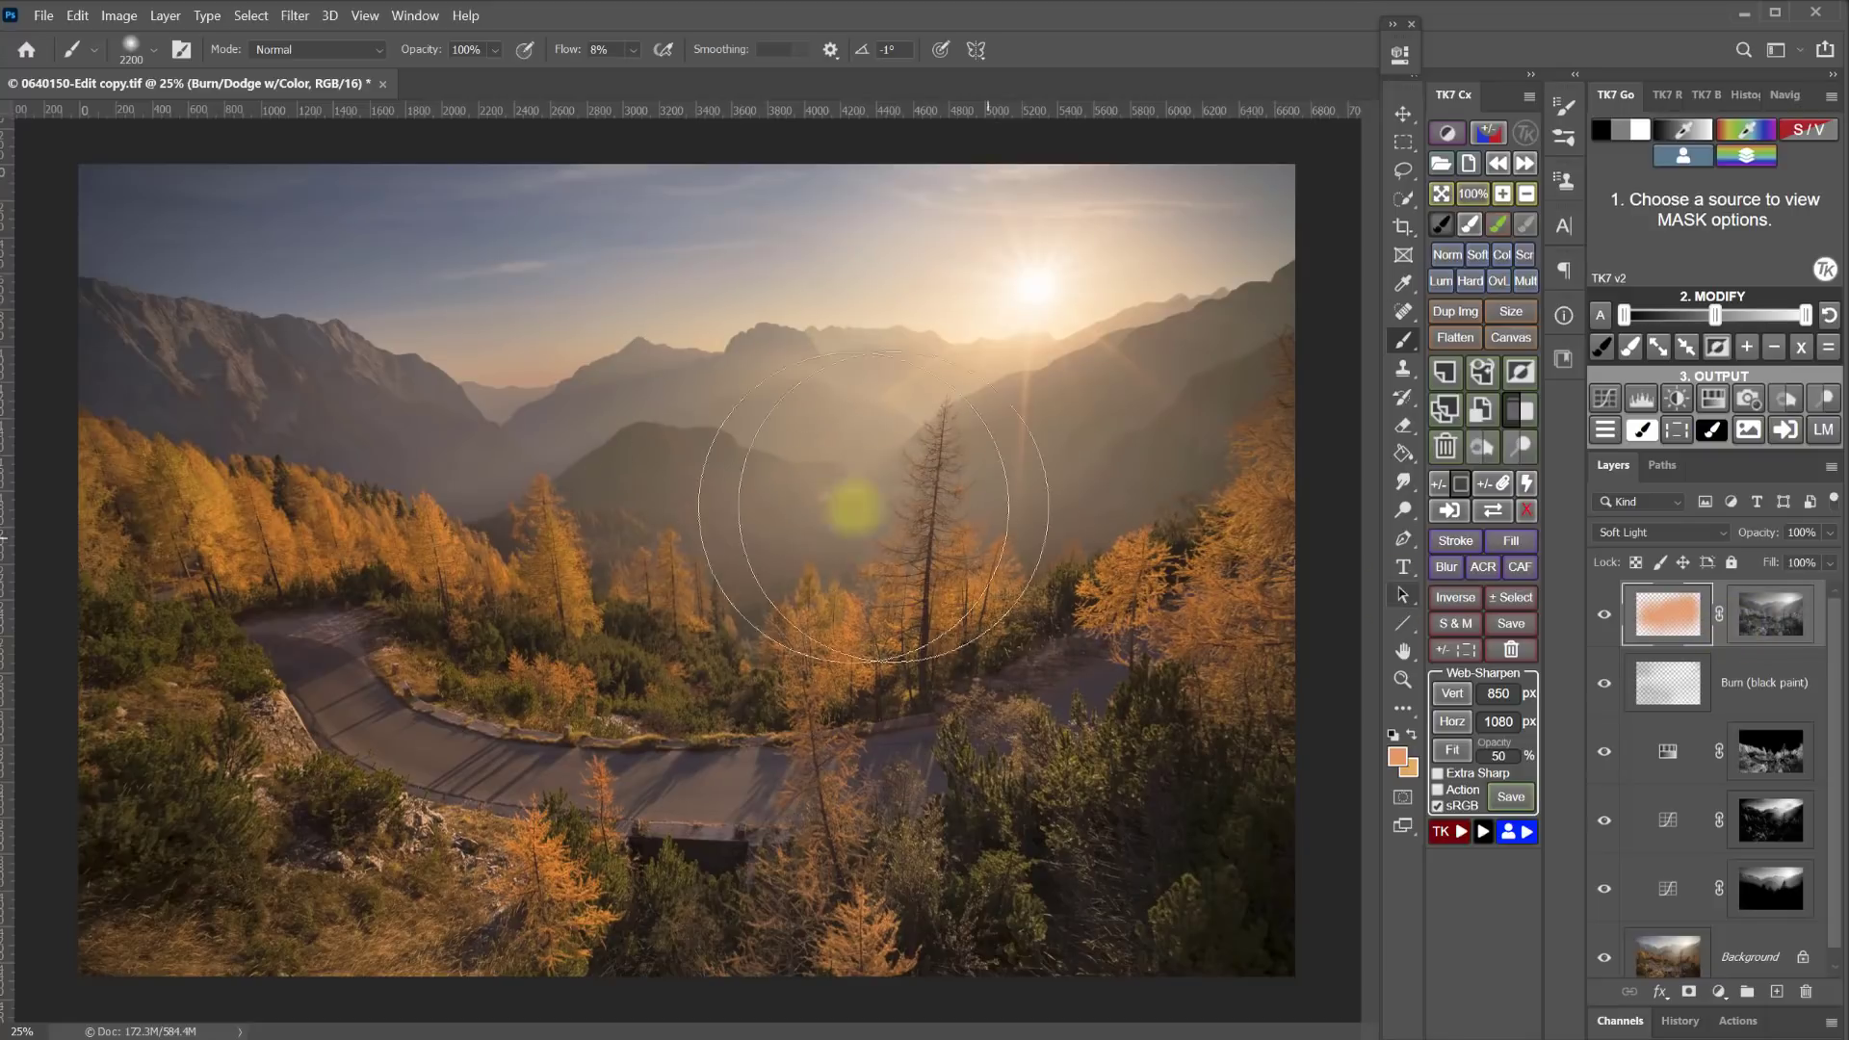
left_click(1760, 641)
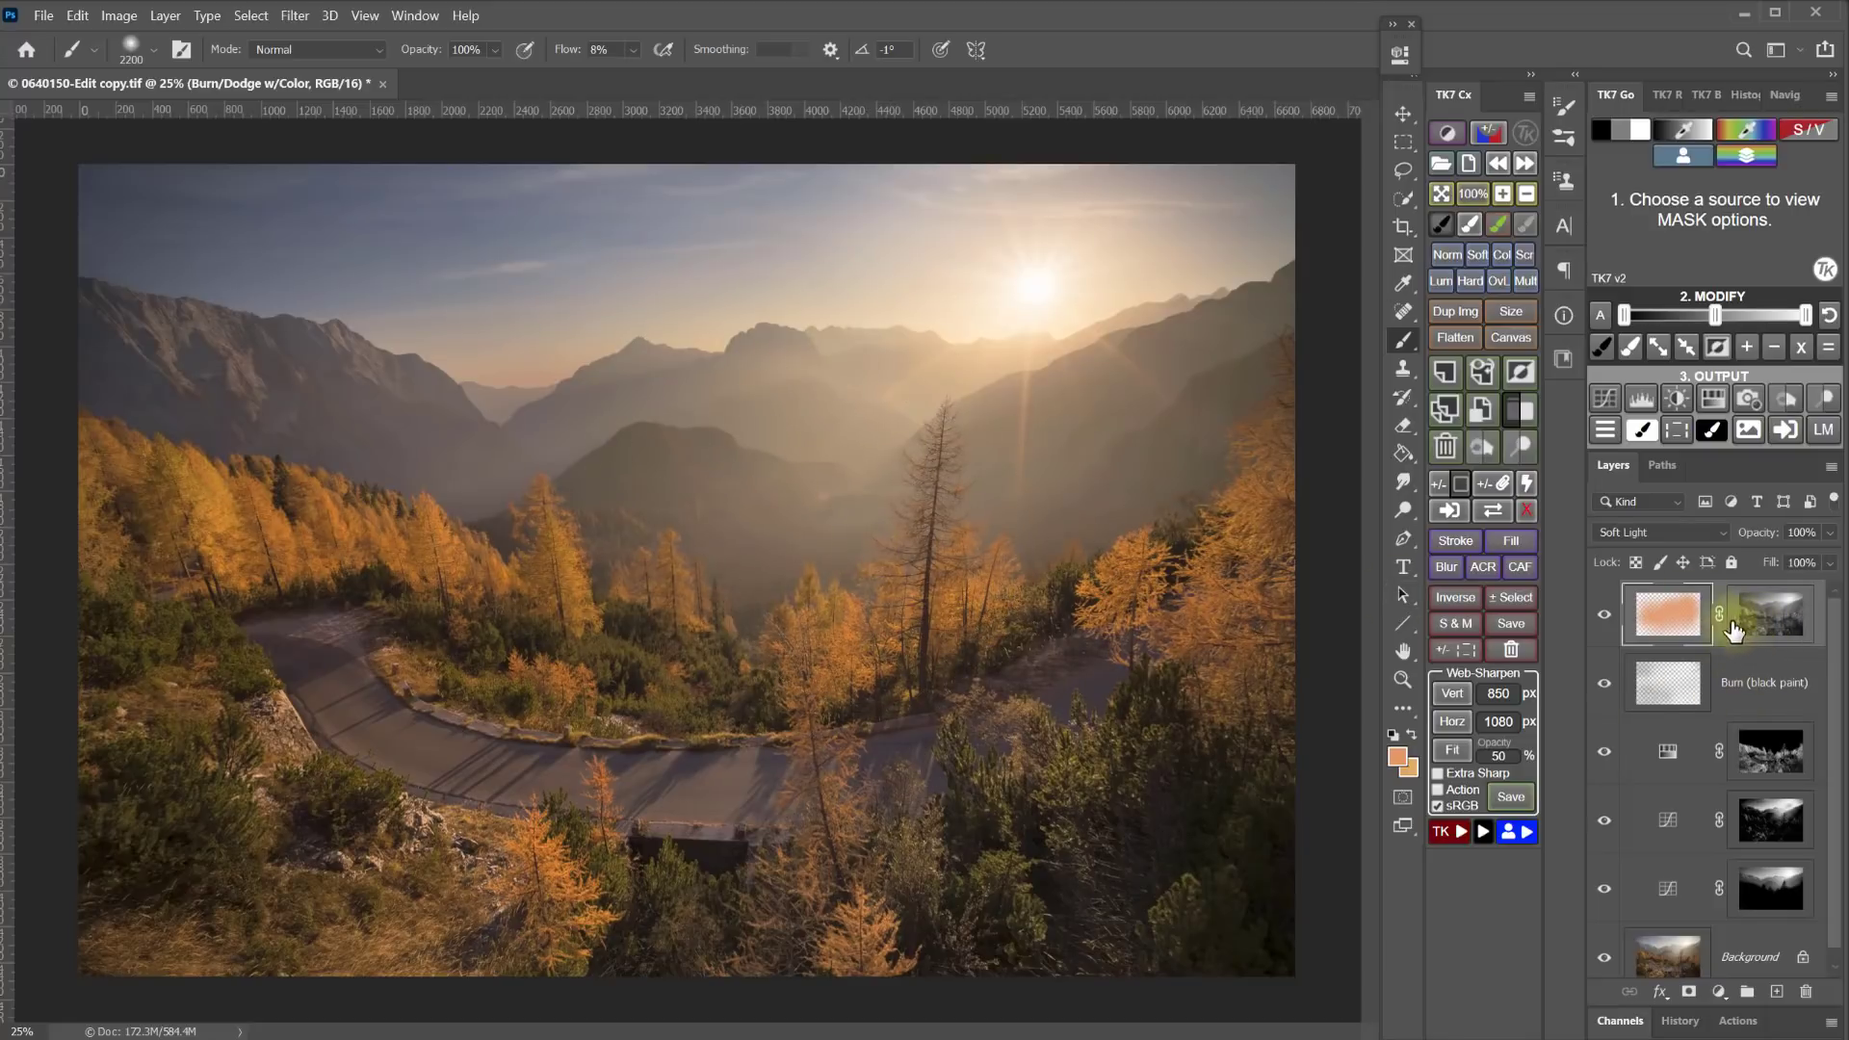
left_click(1491, 510)
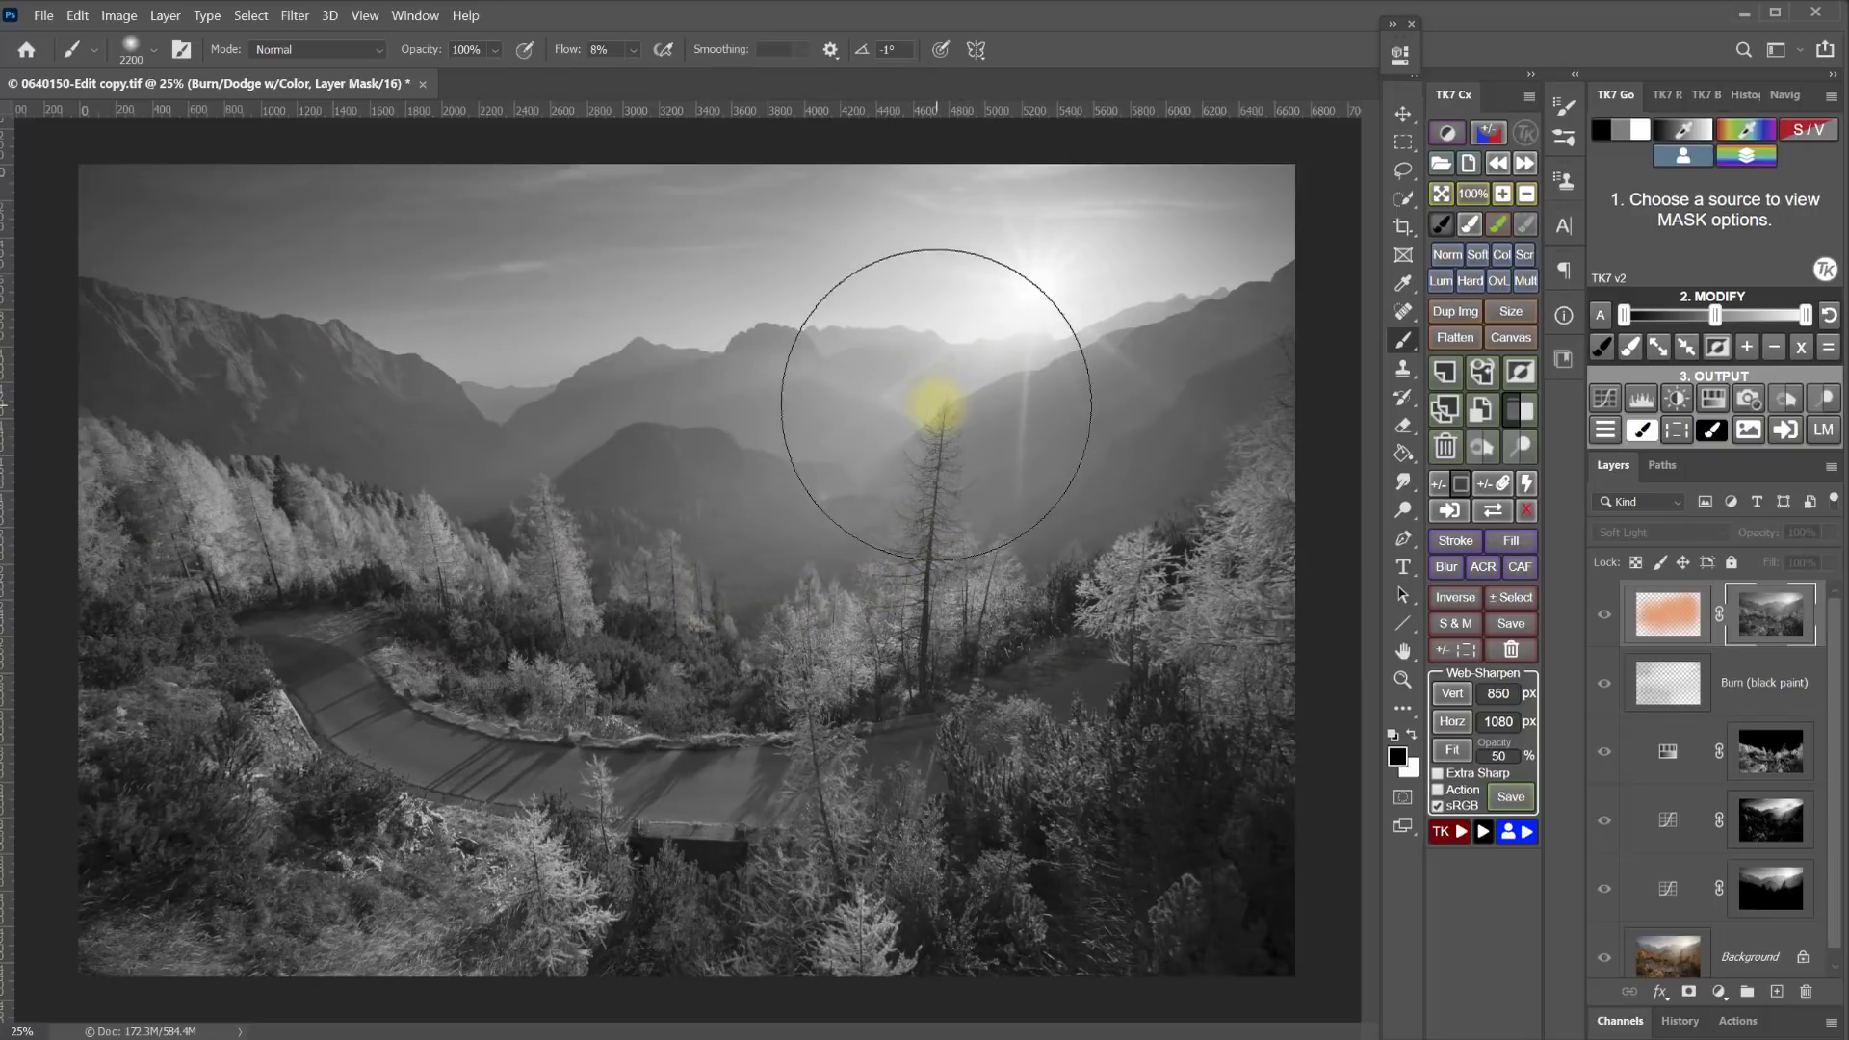
- Return to the colour view and target Soft Light Layer 1's mask with the LM button
left_click(1488, 510)
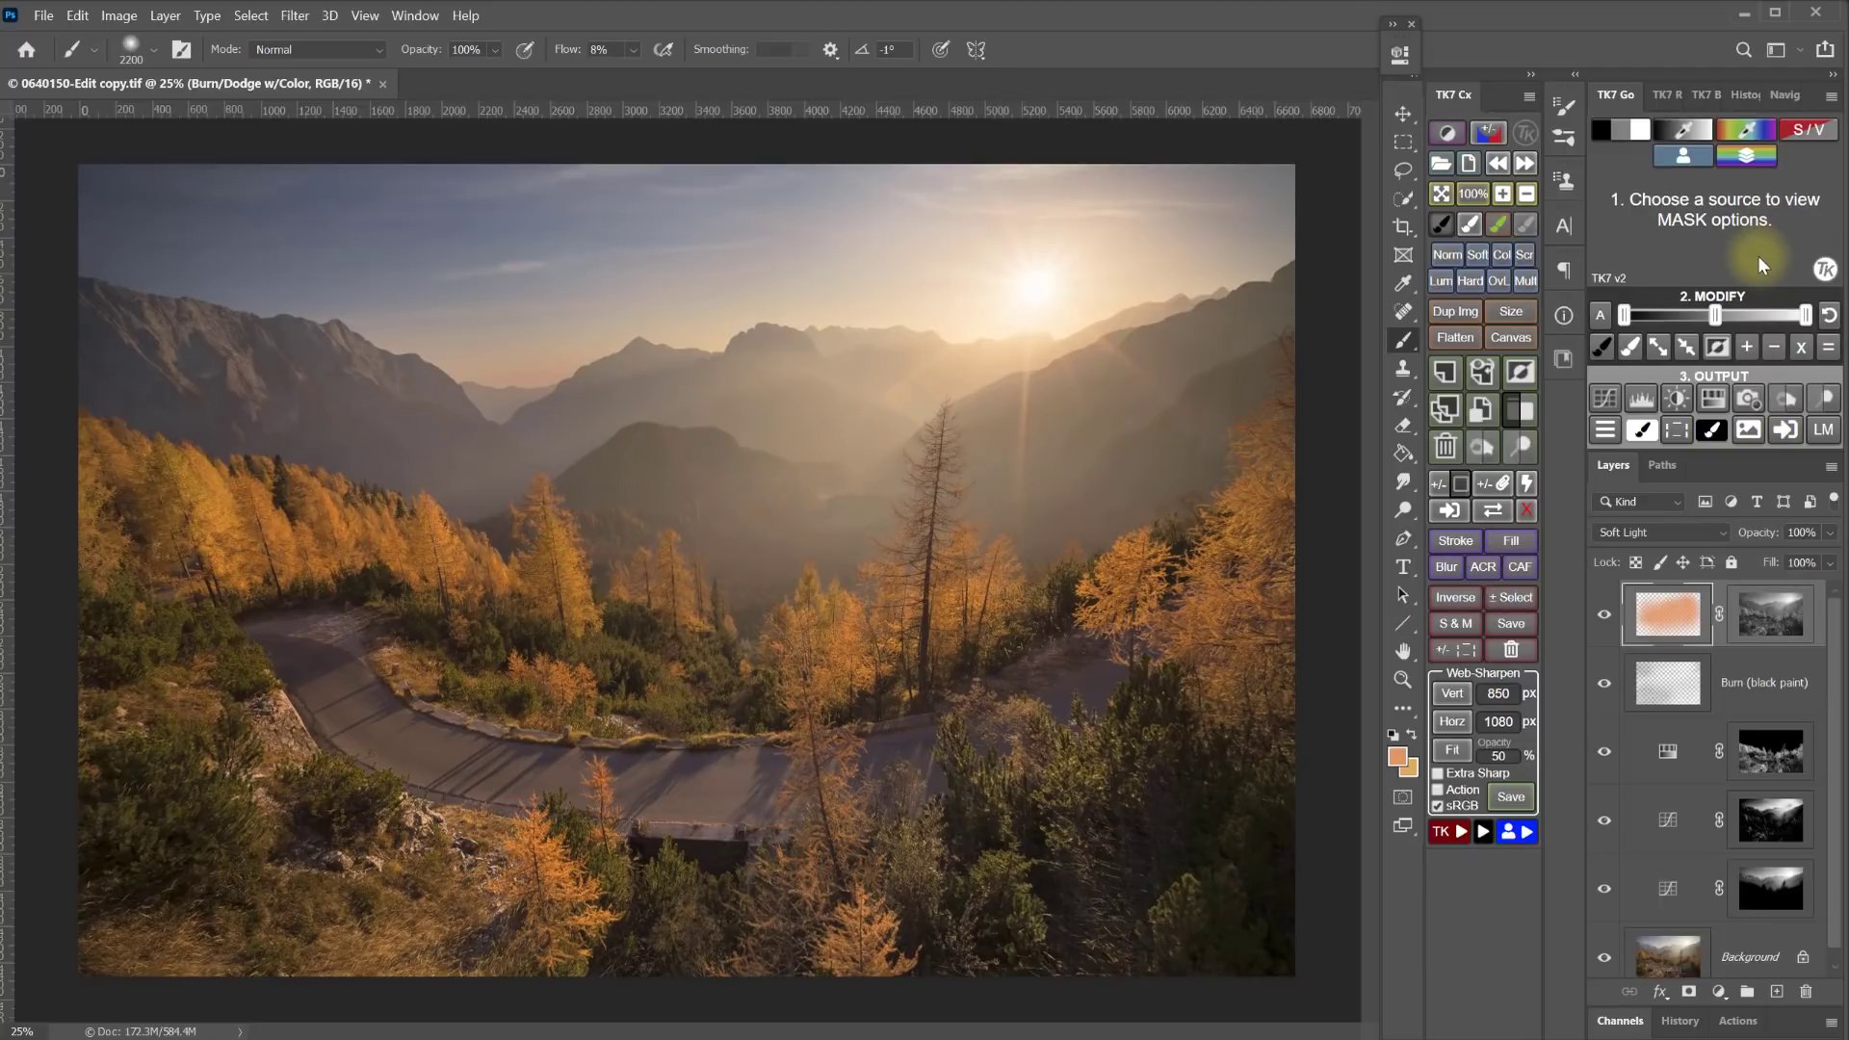
left_click(1824, 436)
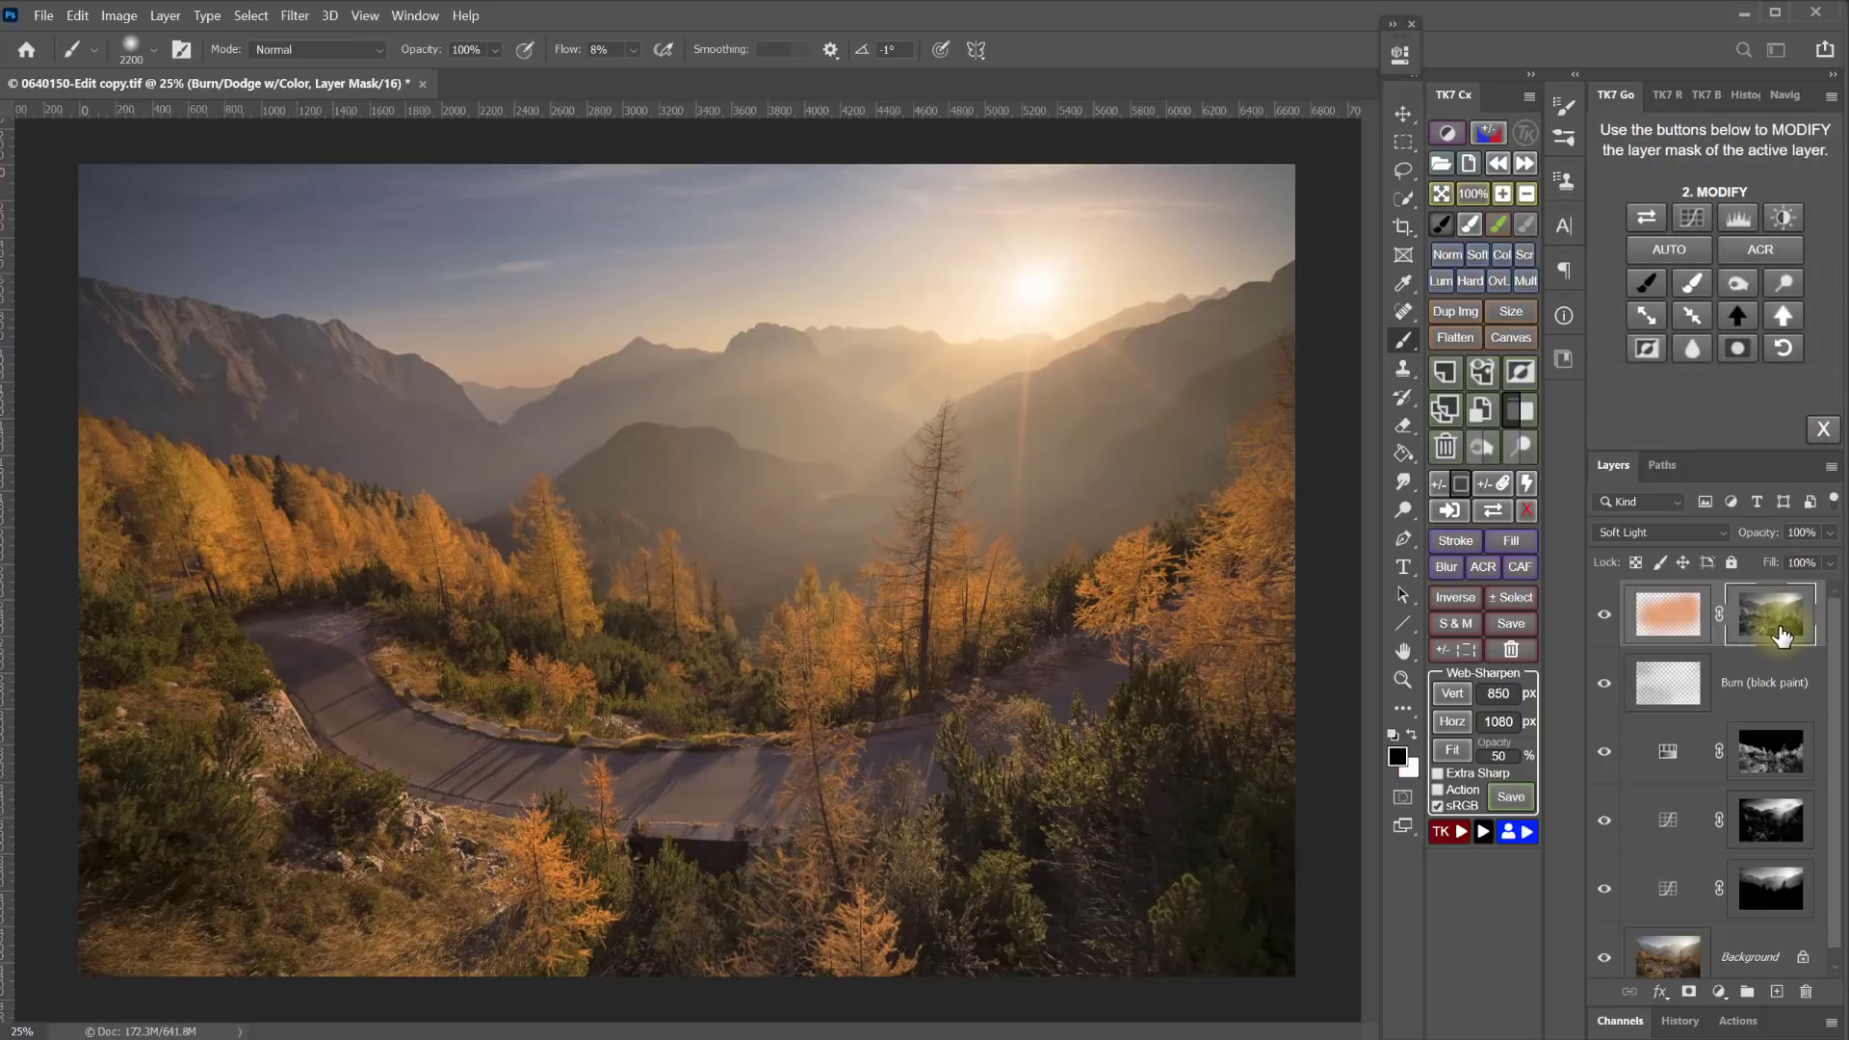
- Apply Curves to the glow mask, lifting bright sky tones to 255 and pulling input 64 down to 22
left_click(1697, 216)
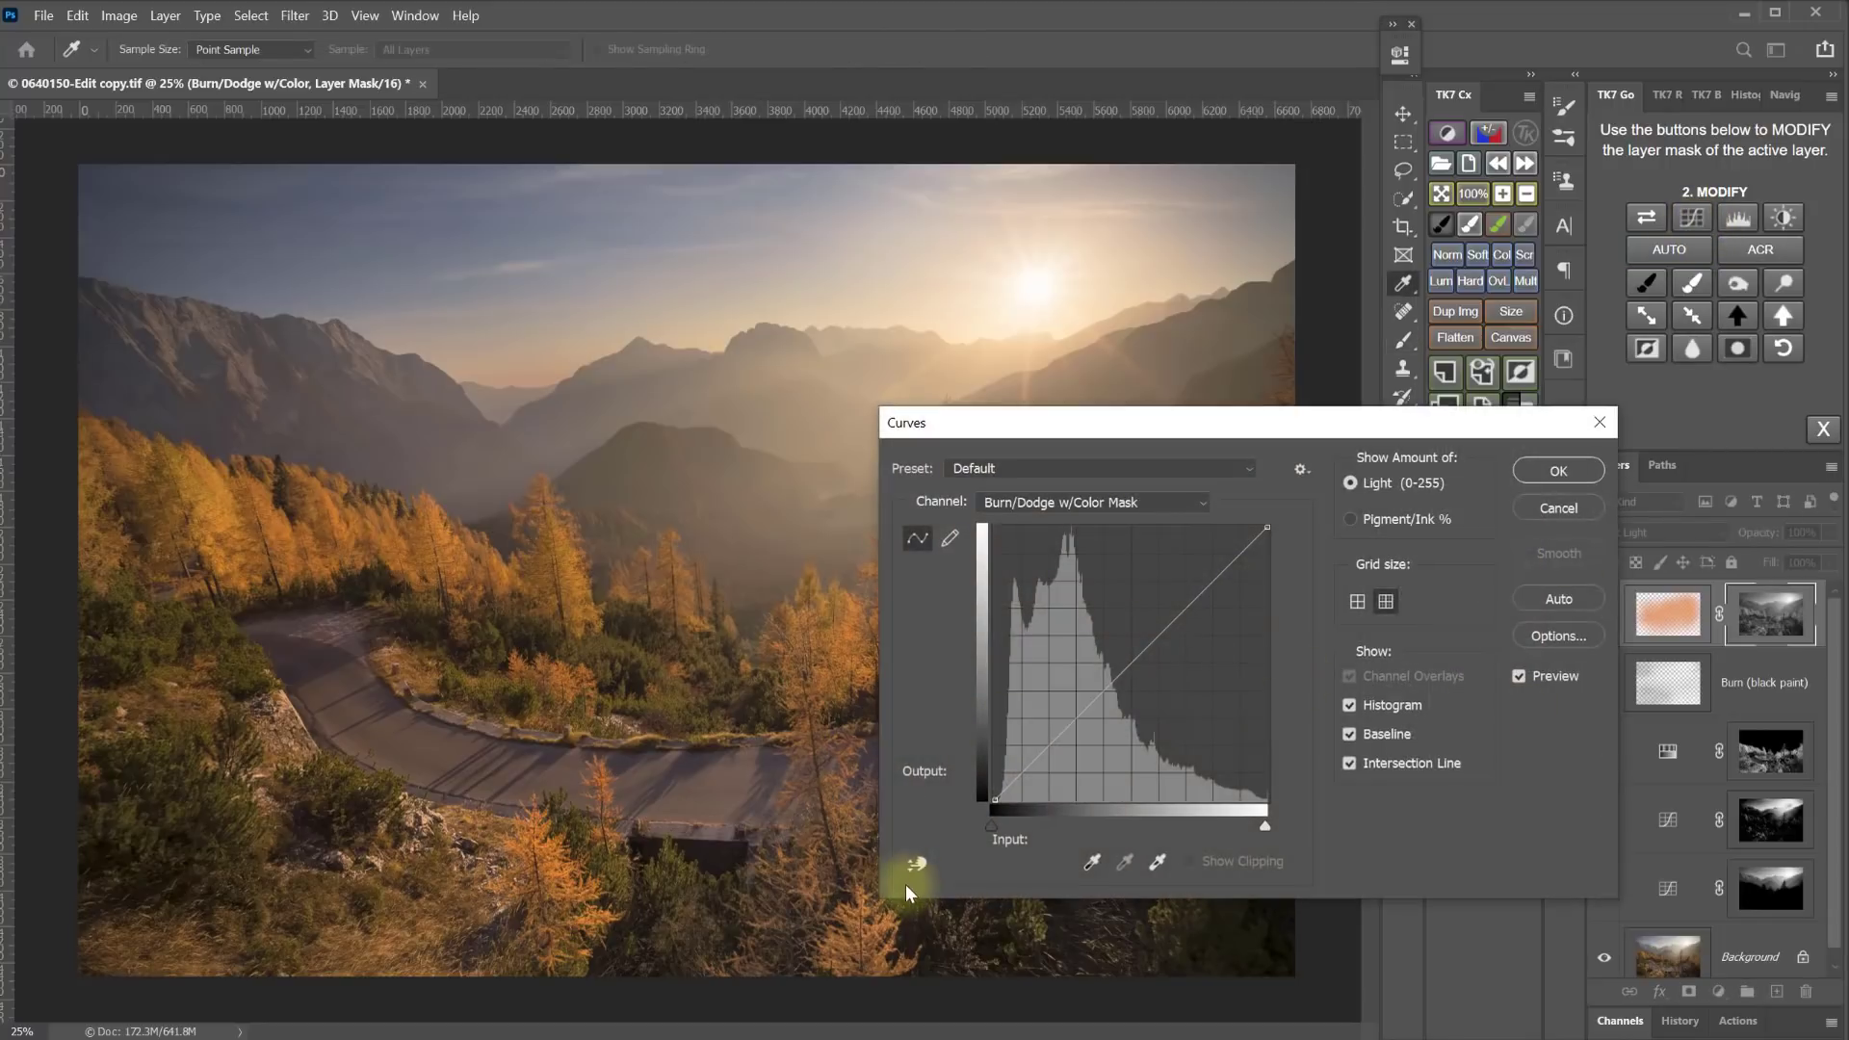
left_click(913, 865)
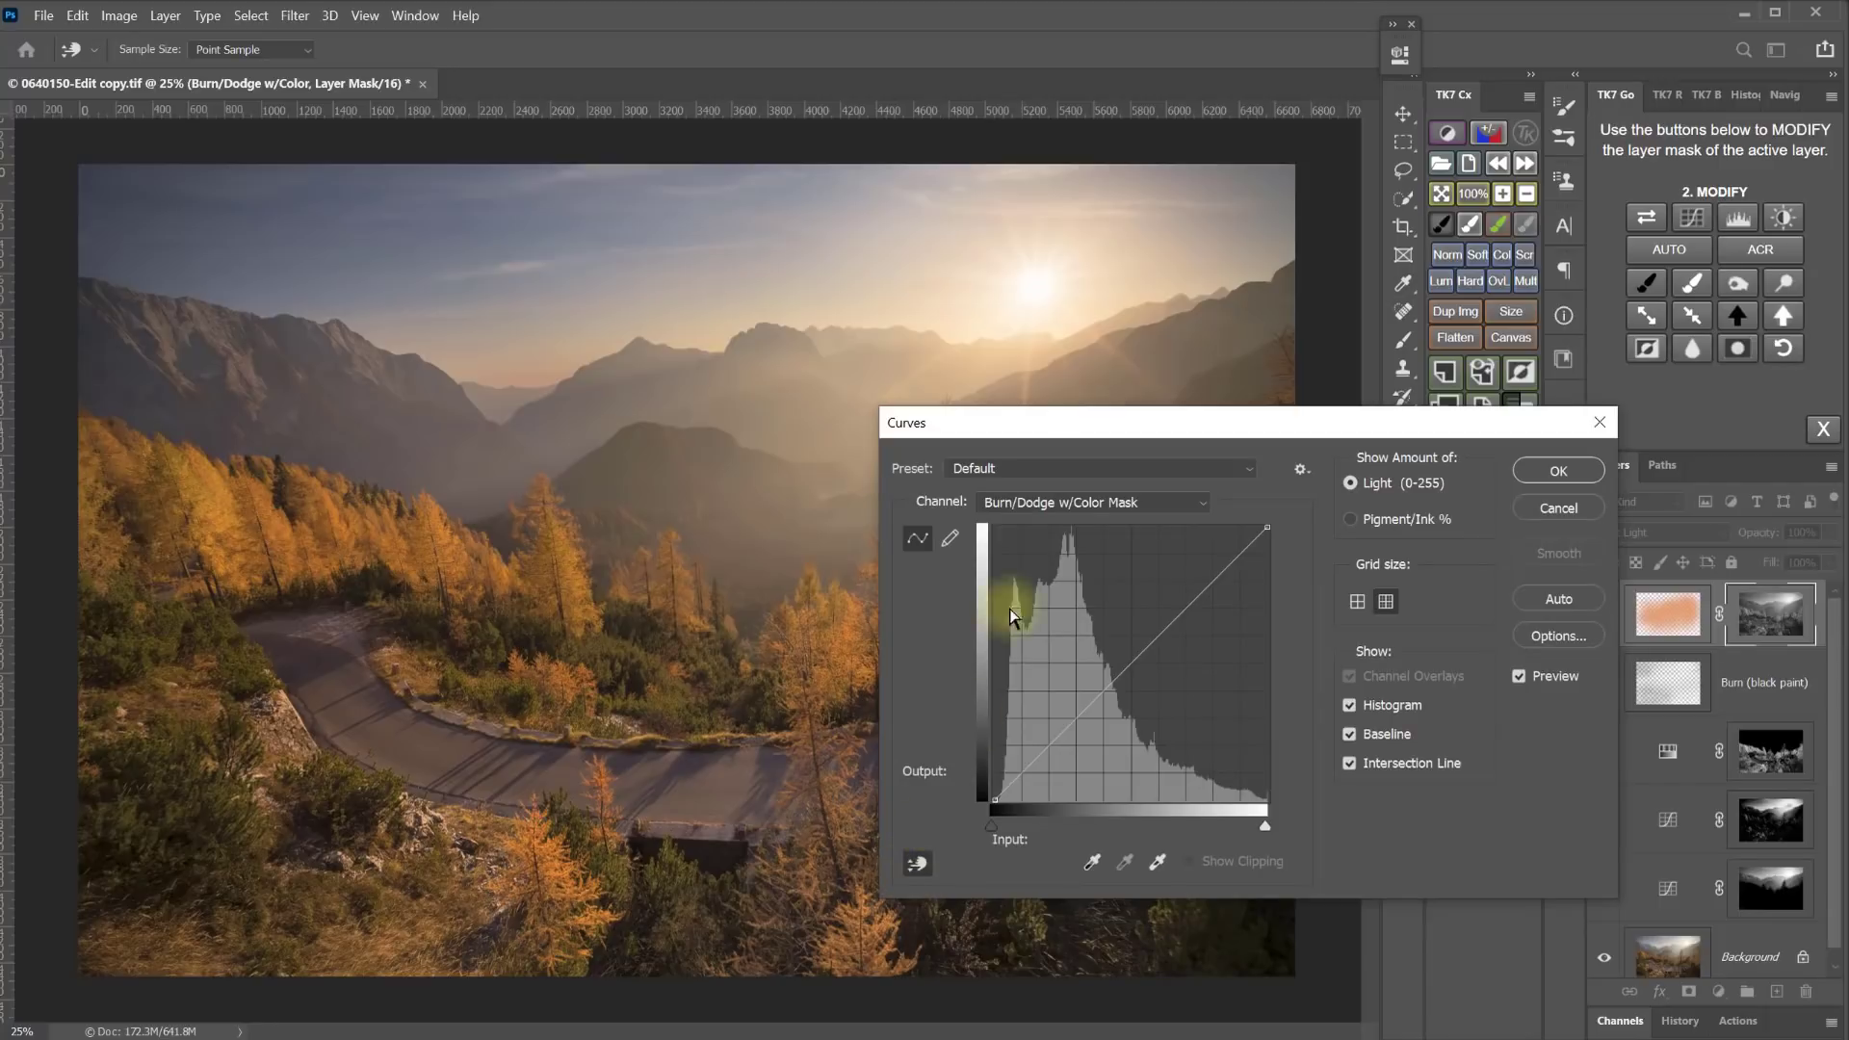
left_click(929, 301, "ctrl")
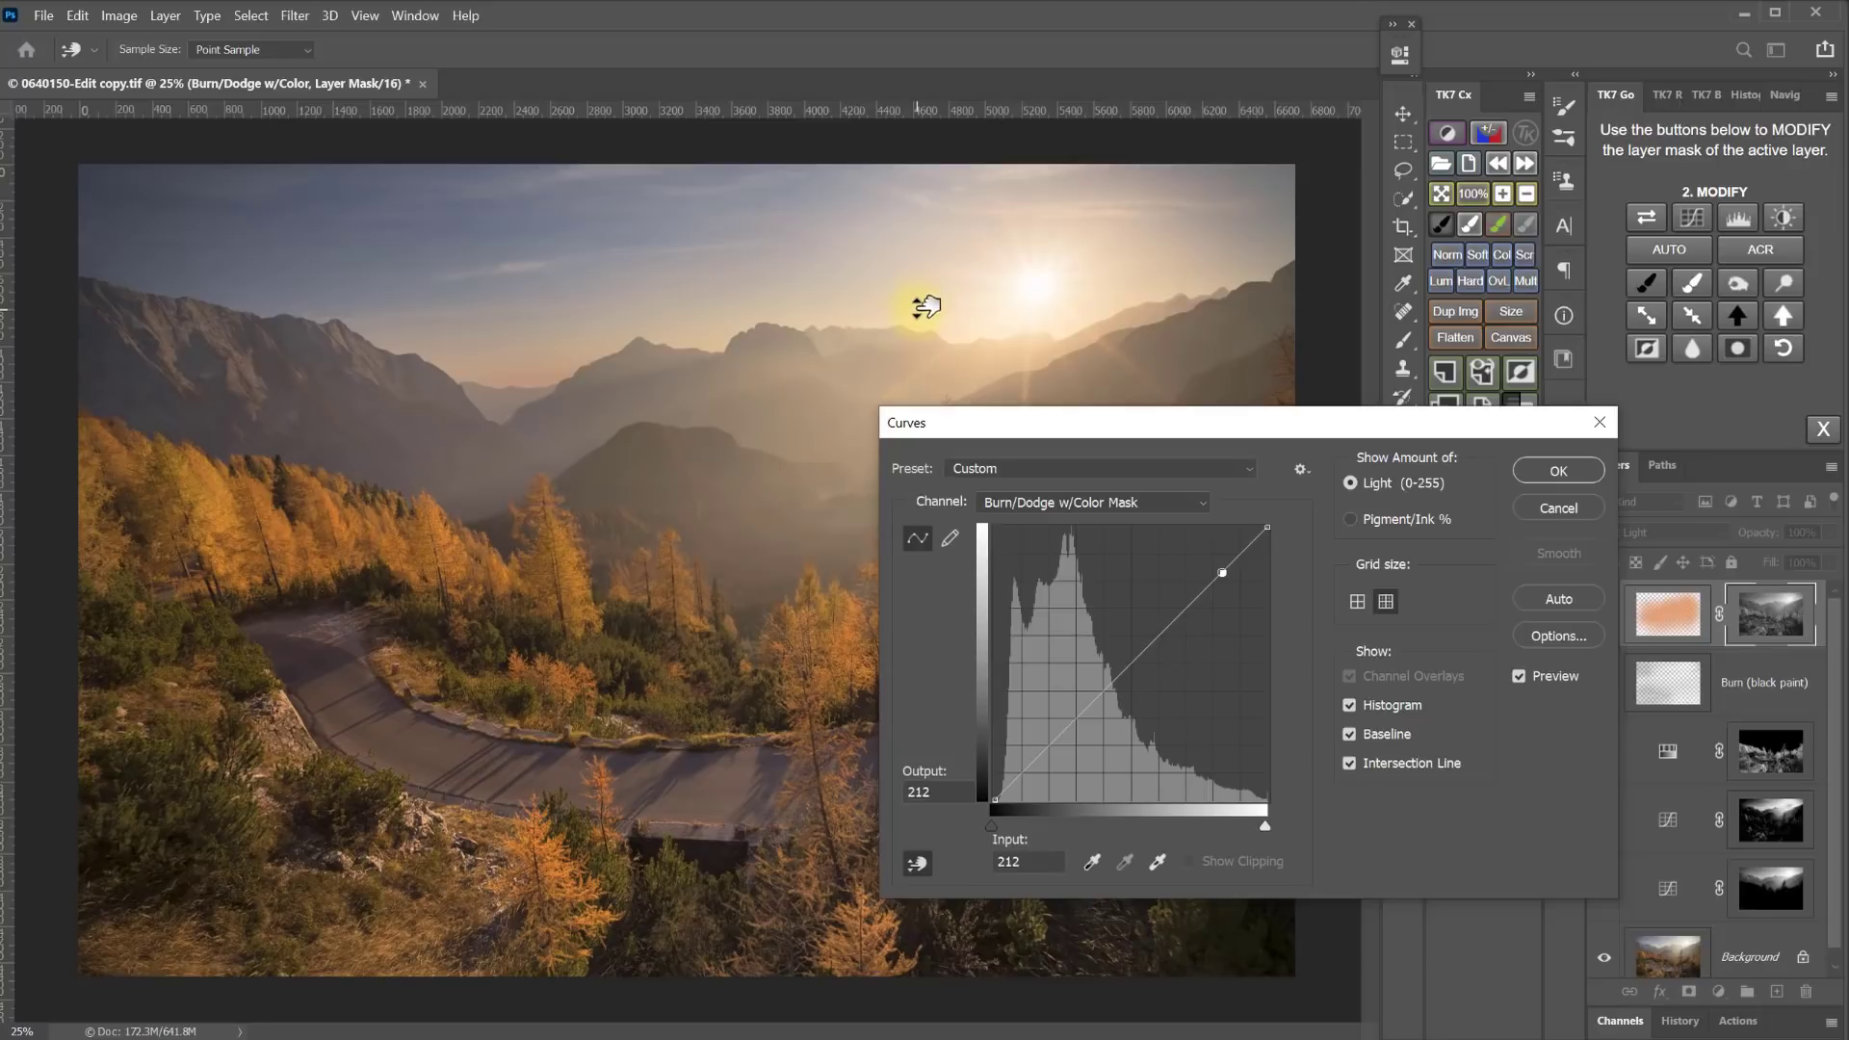
mouse_move(927, 307)
left_mouse_down()
mouse_move(924, 268)
mouse_move(928, 338)
mouse_move(929, 261)
mouse_move(930, 332)
mouse_move(936, 282)
left_mouse_up()
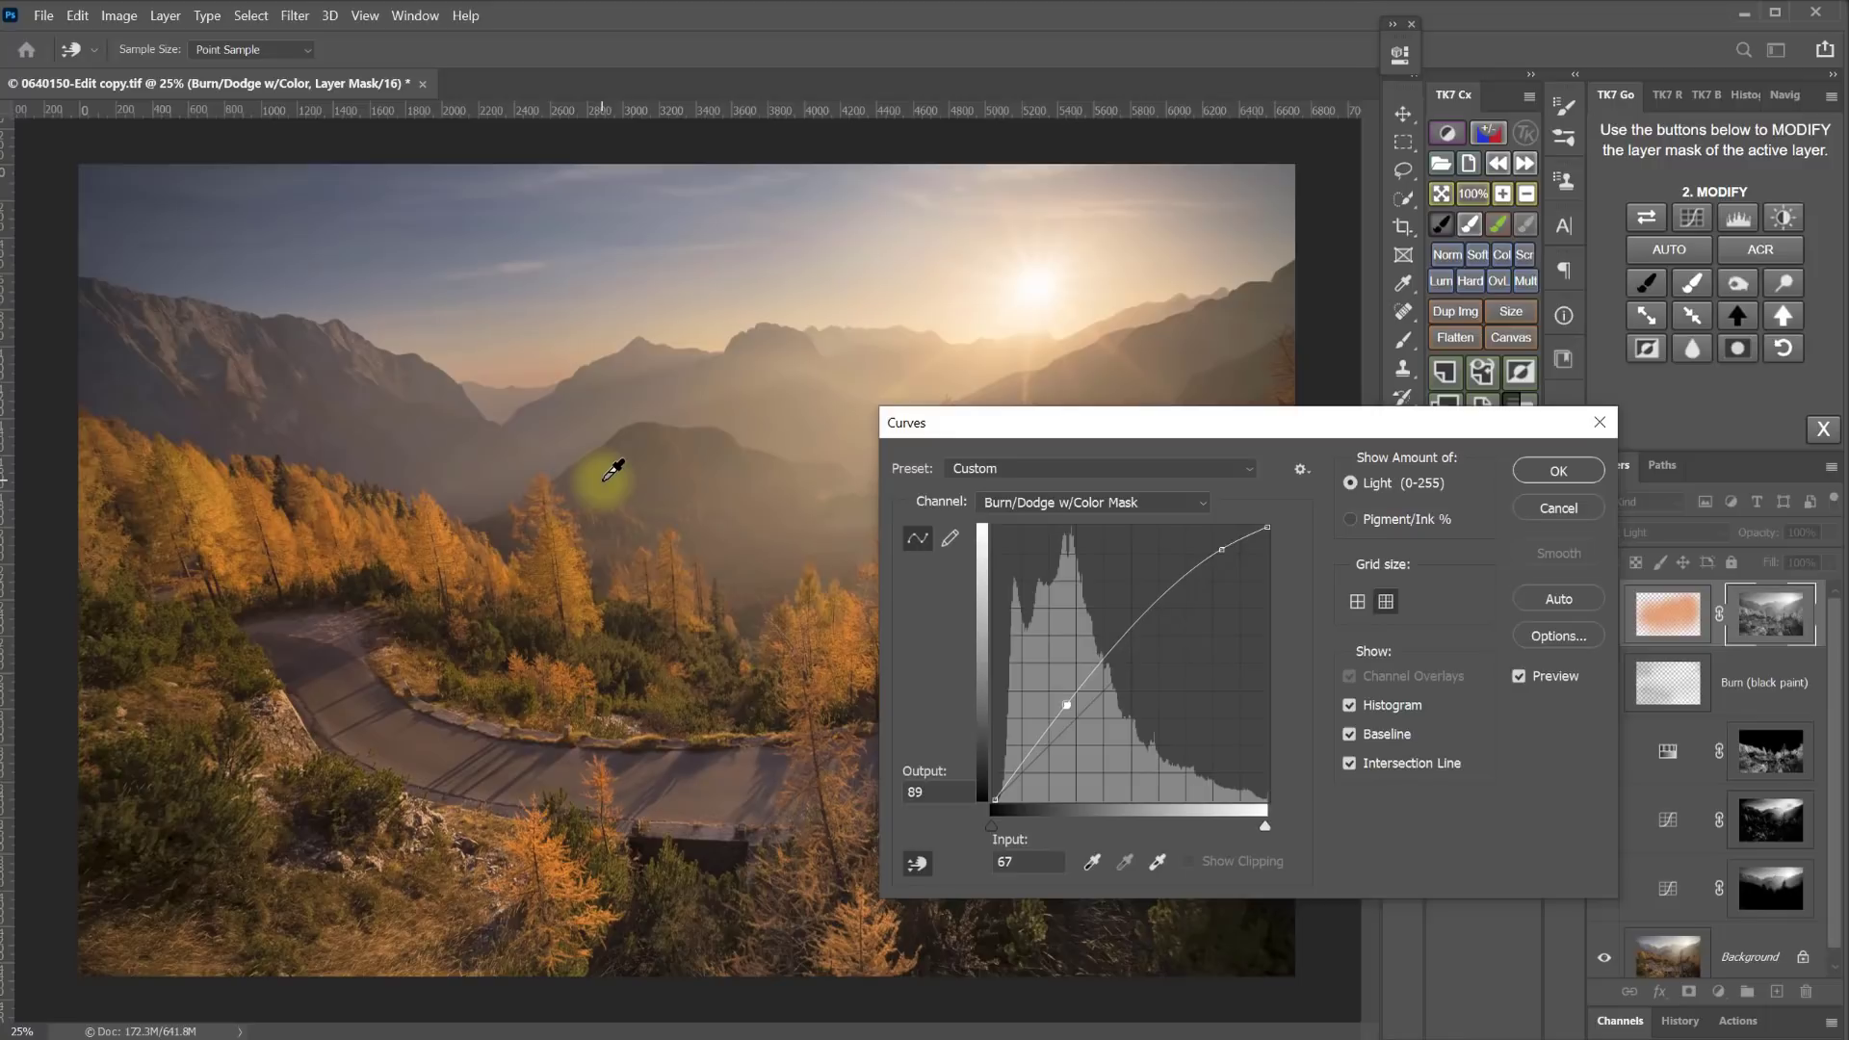
left_click_drag(614, 470, 641, 546)
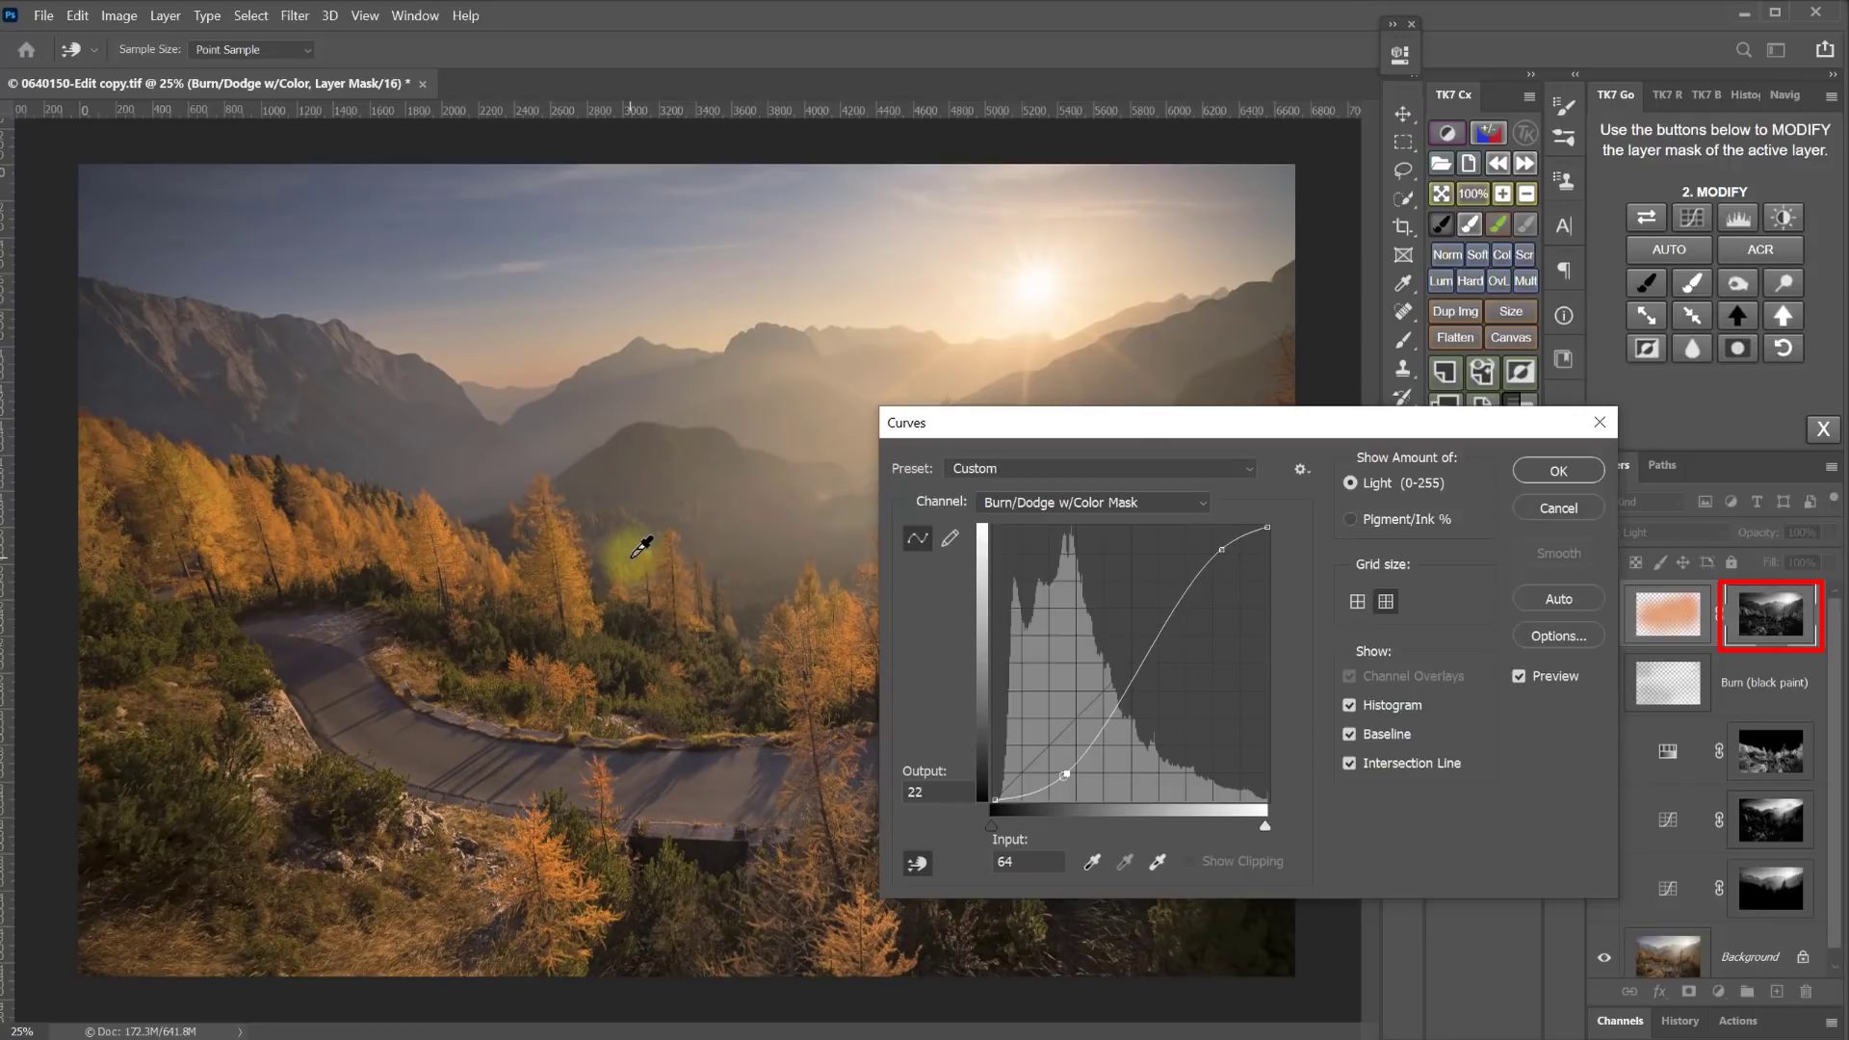
left_click(1558, 471)
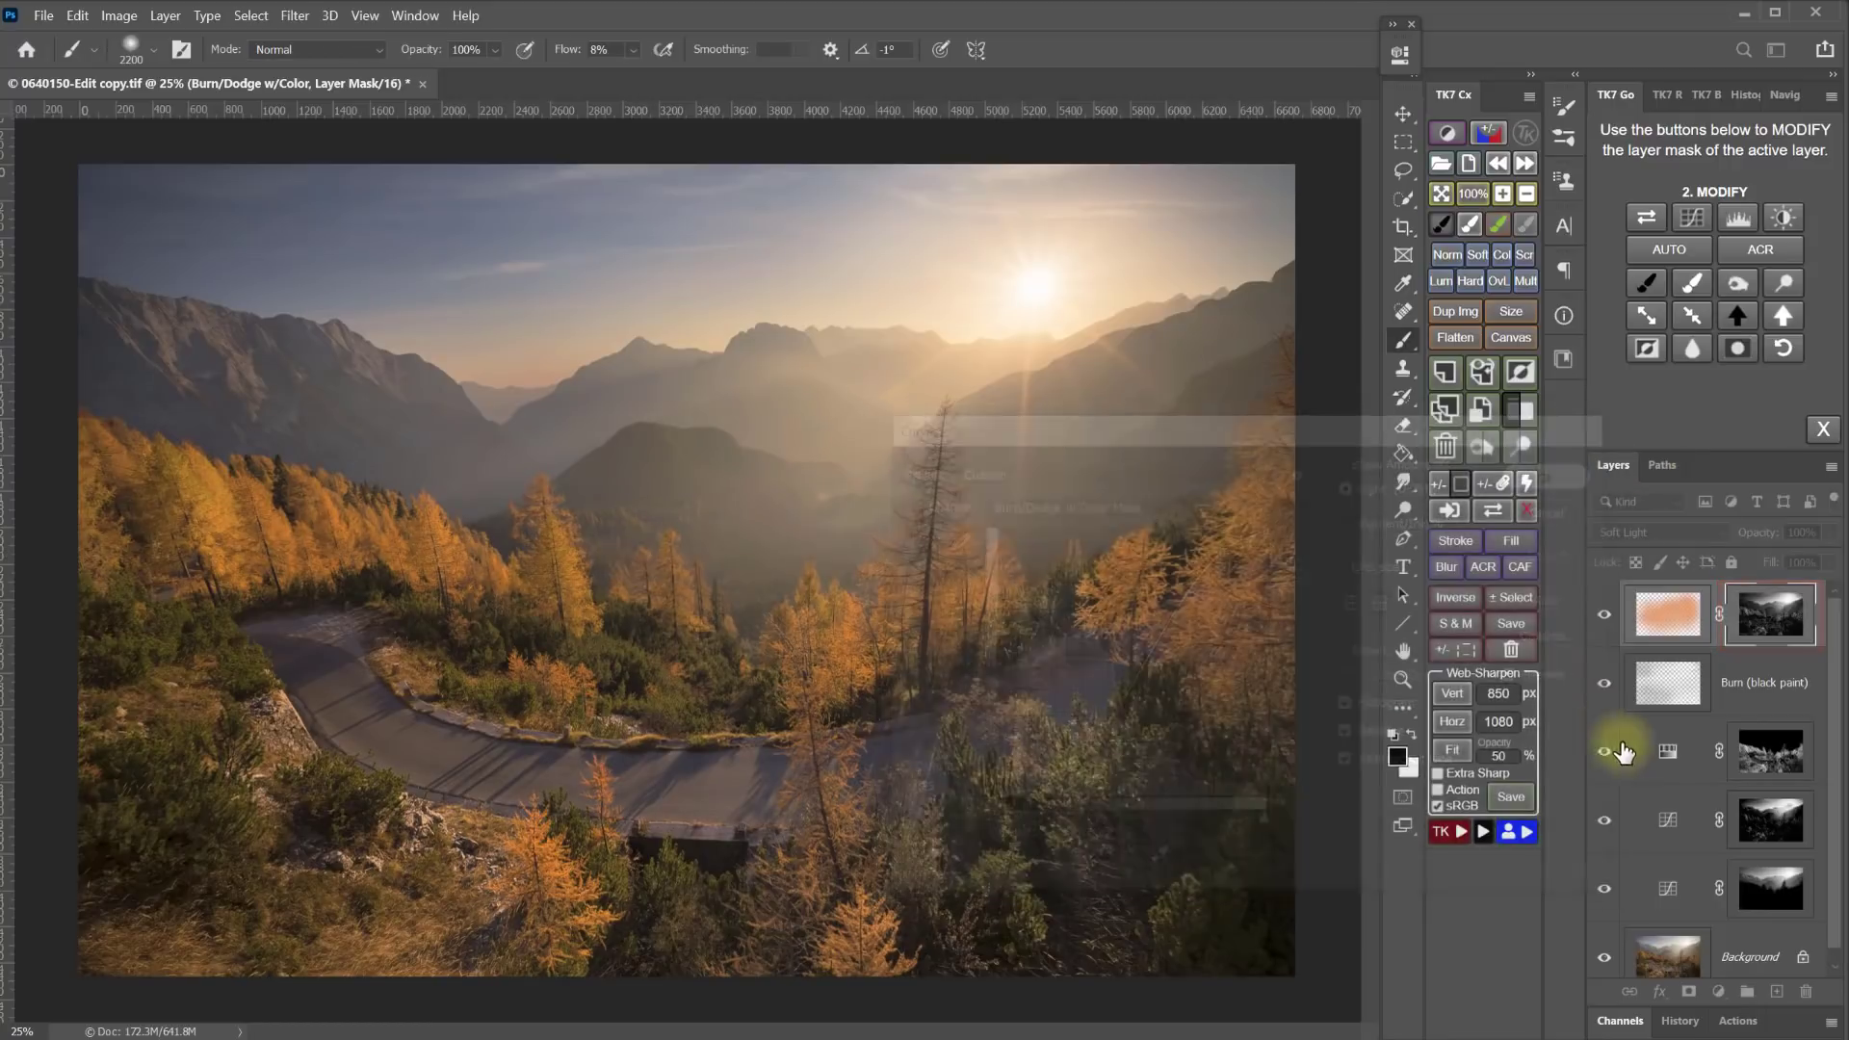
- Compare the glow on and off, then paint the mask down along the winding road
left_click(1605, 618)
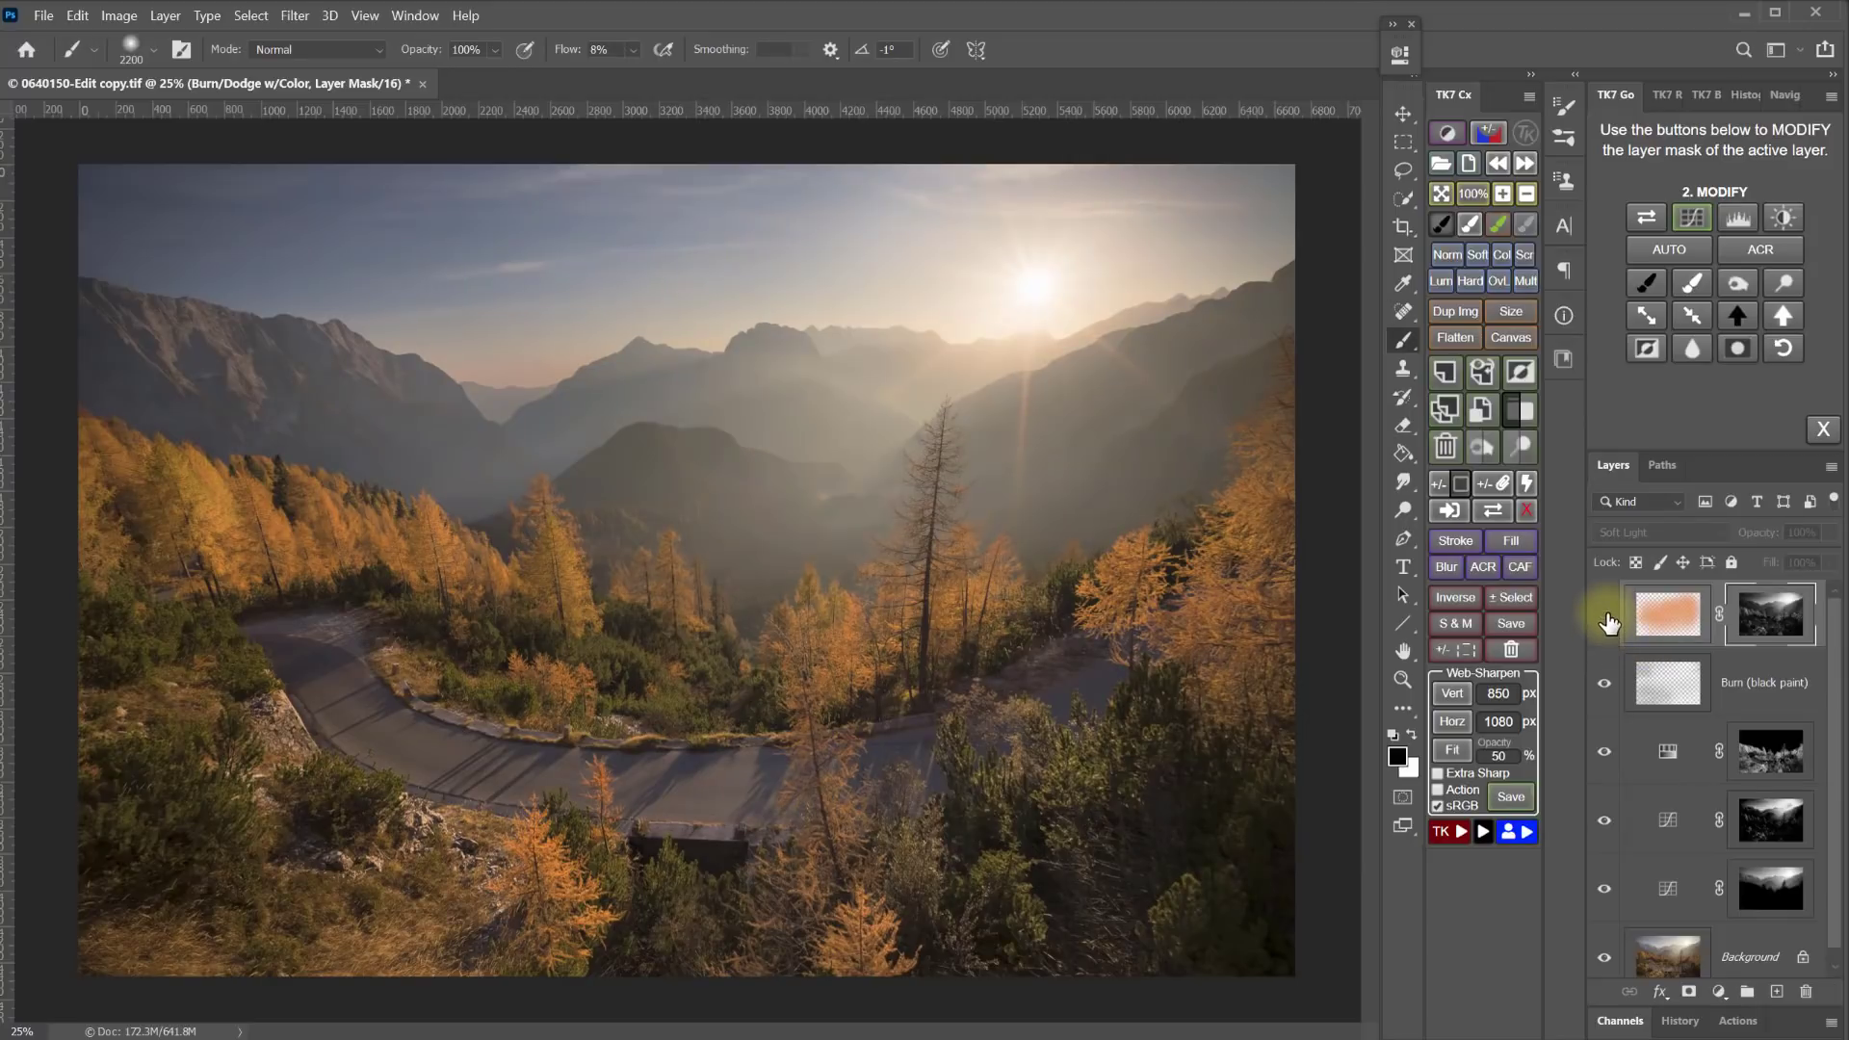
left_click(1605, 617)
left_click(1605, 617)
left_click(1606, 620)
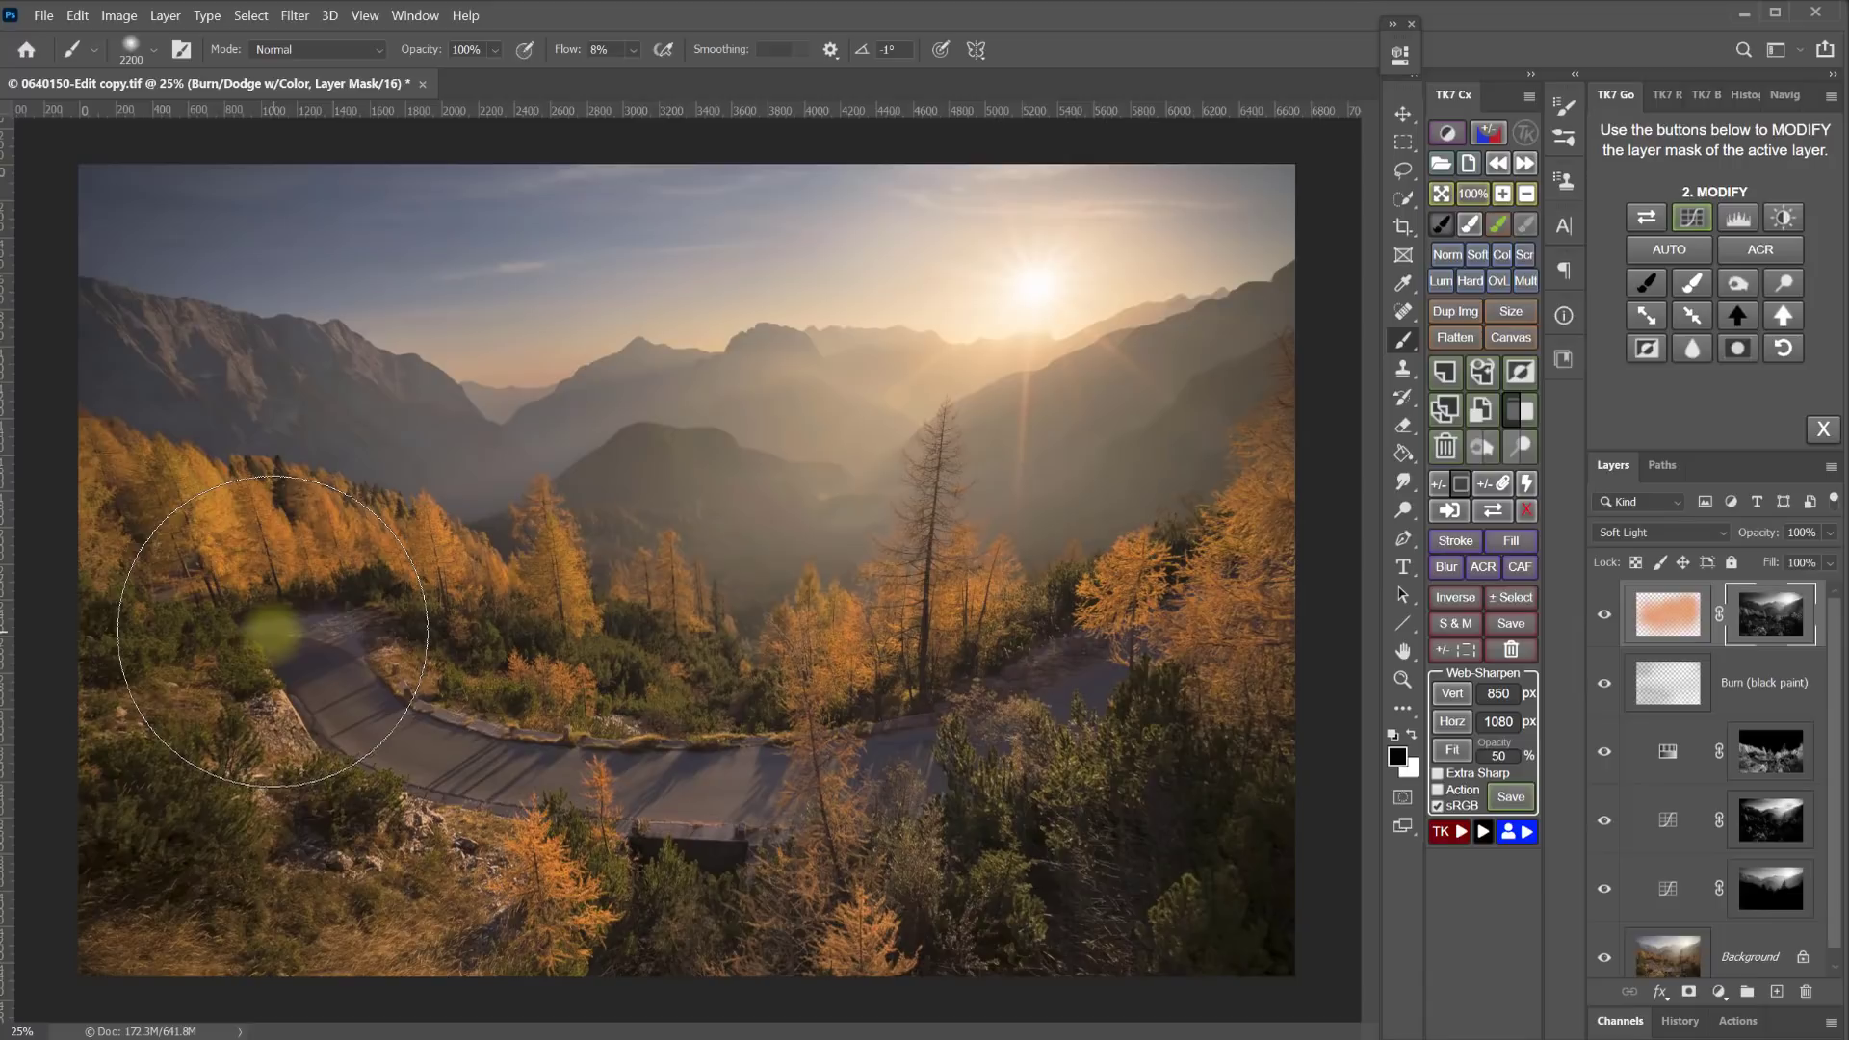
mouse_move(272, 631)
left_mouse_down()
mouse_move(310, 706)
mouse_move(581, 784)
mouse_move(630, 819)
mouse_move(731, 812)
left_mouse_up()
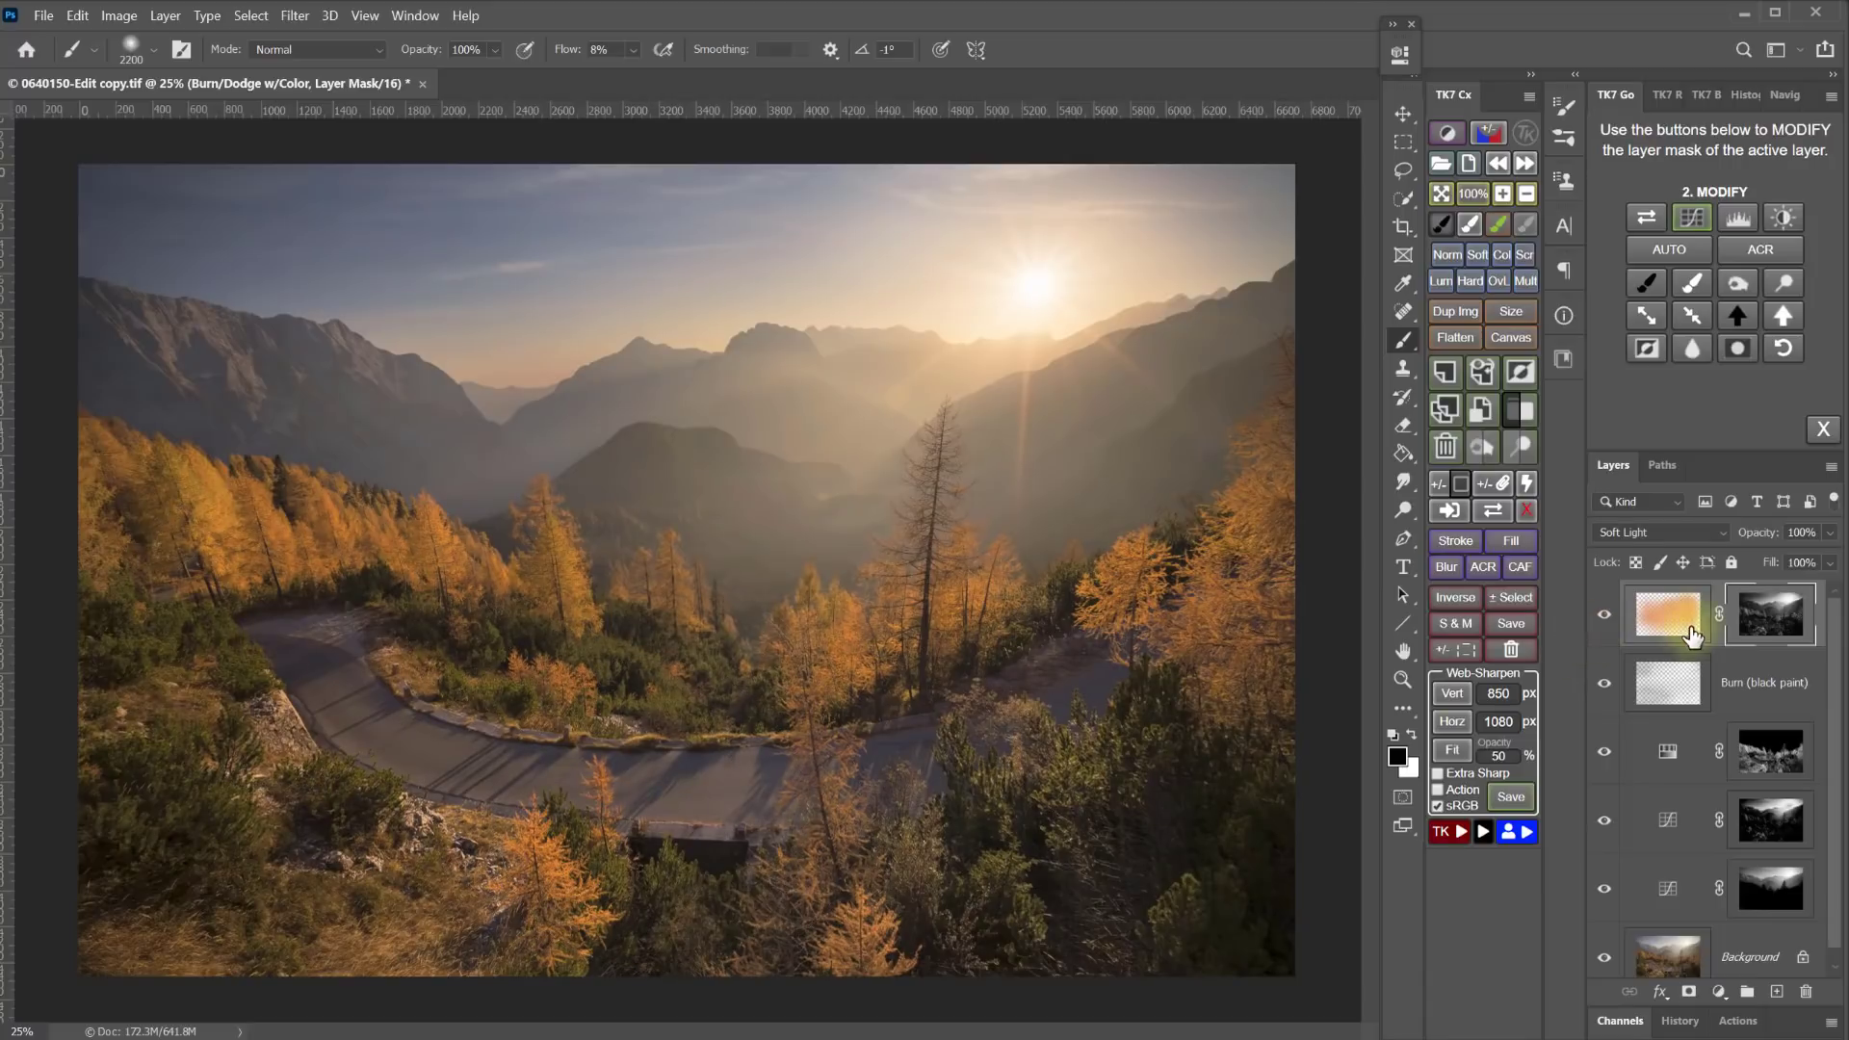
- Erase the orange paint over the middle-ground trees and lower road on Soft Light Layer 1, checking before/after
left_click(1404, 425)
left_click(1666, 616)
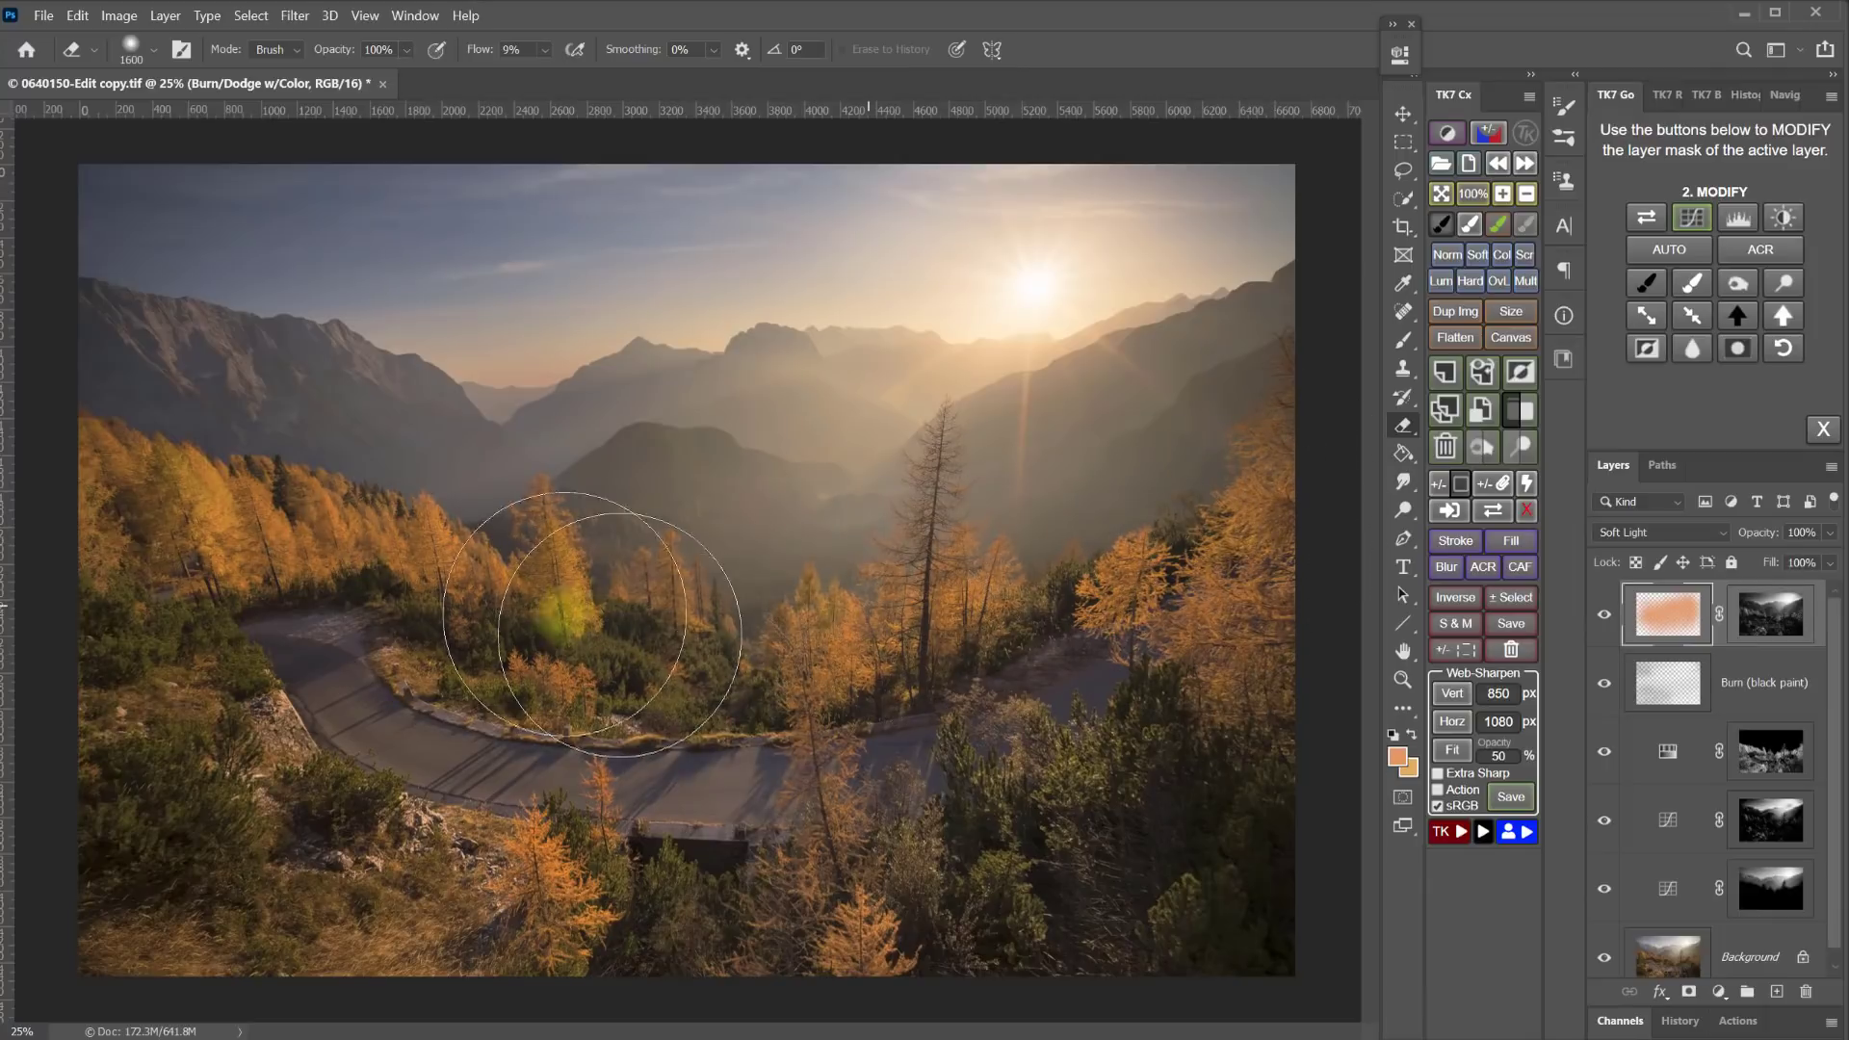
mouse_move(566, 616)
left_mouse_down()
mouse_move(123, 622)
mouse_move(621, 838)
mouse_move(1039, 733)
mouse_move(458, 838)
mouse_move(953, 799)
left_mouse_up()
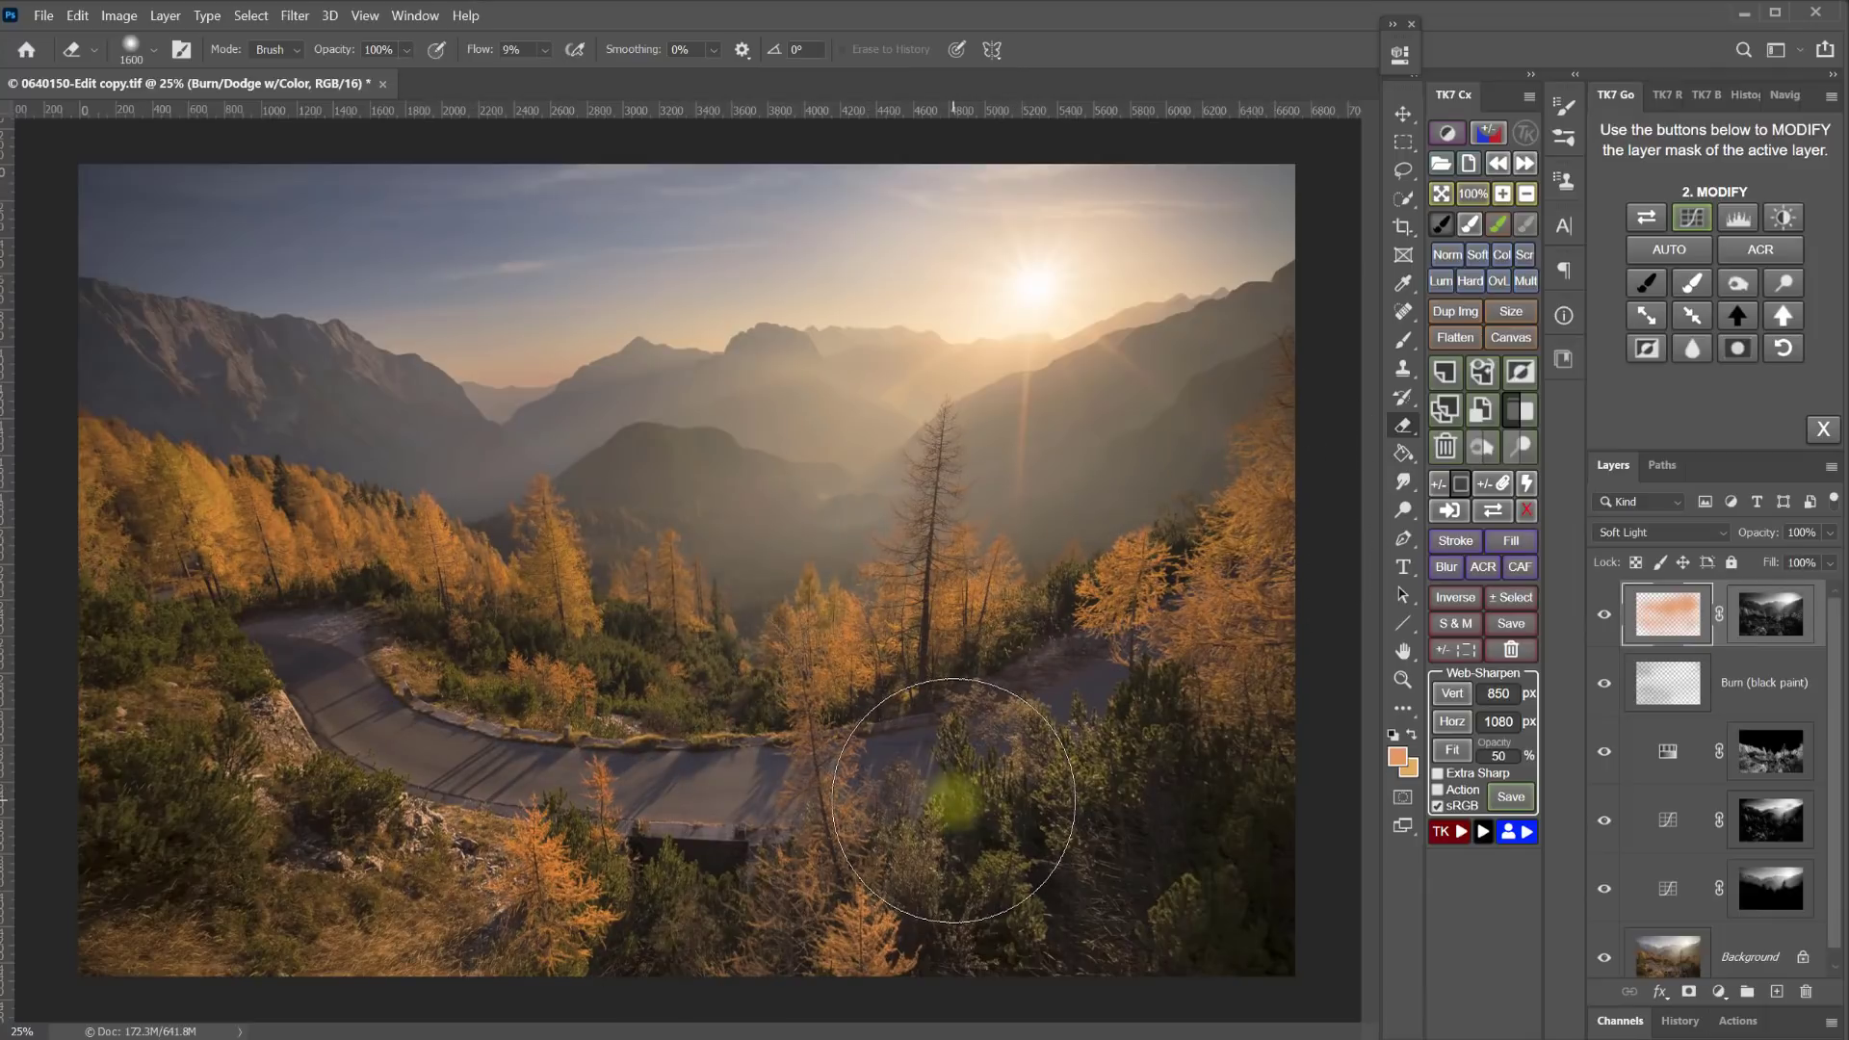
left_click(1603, 616)
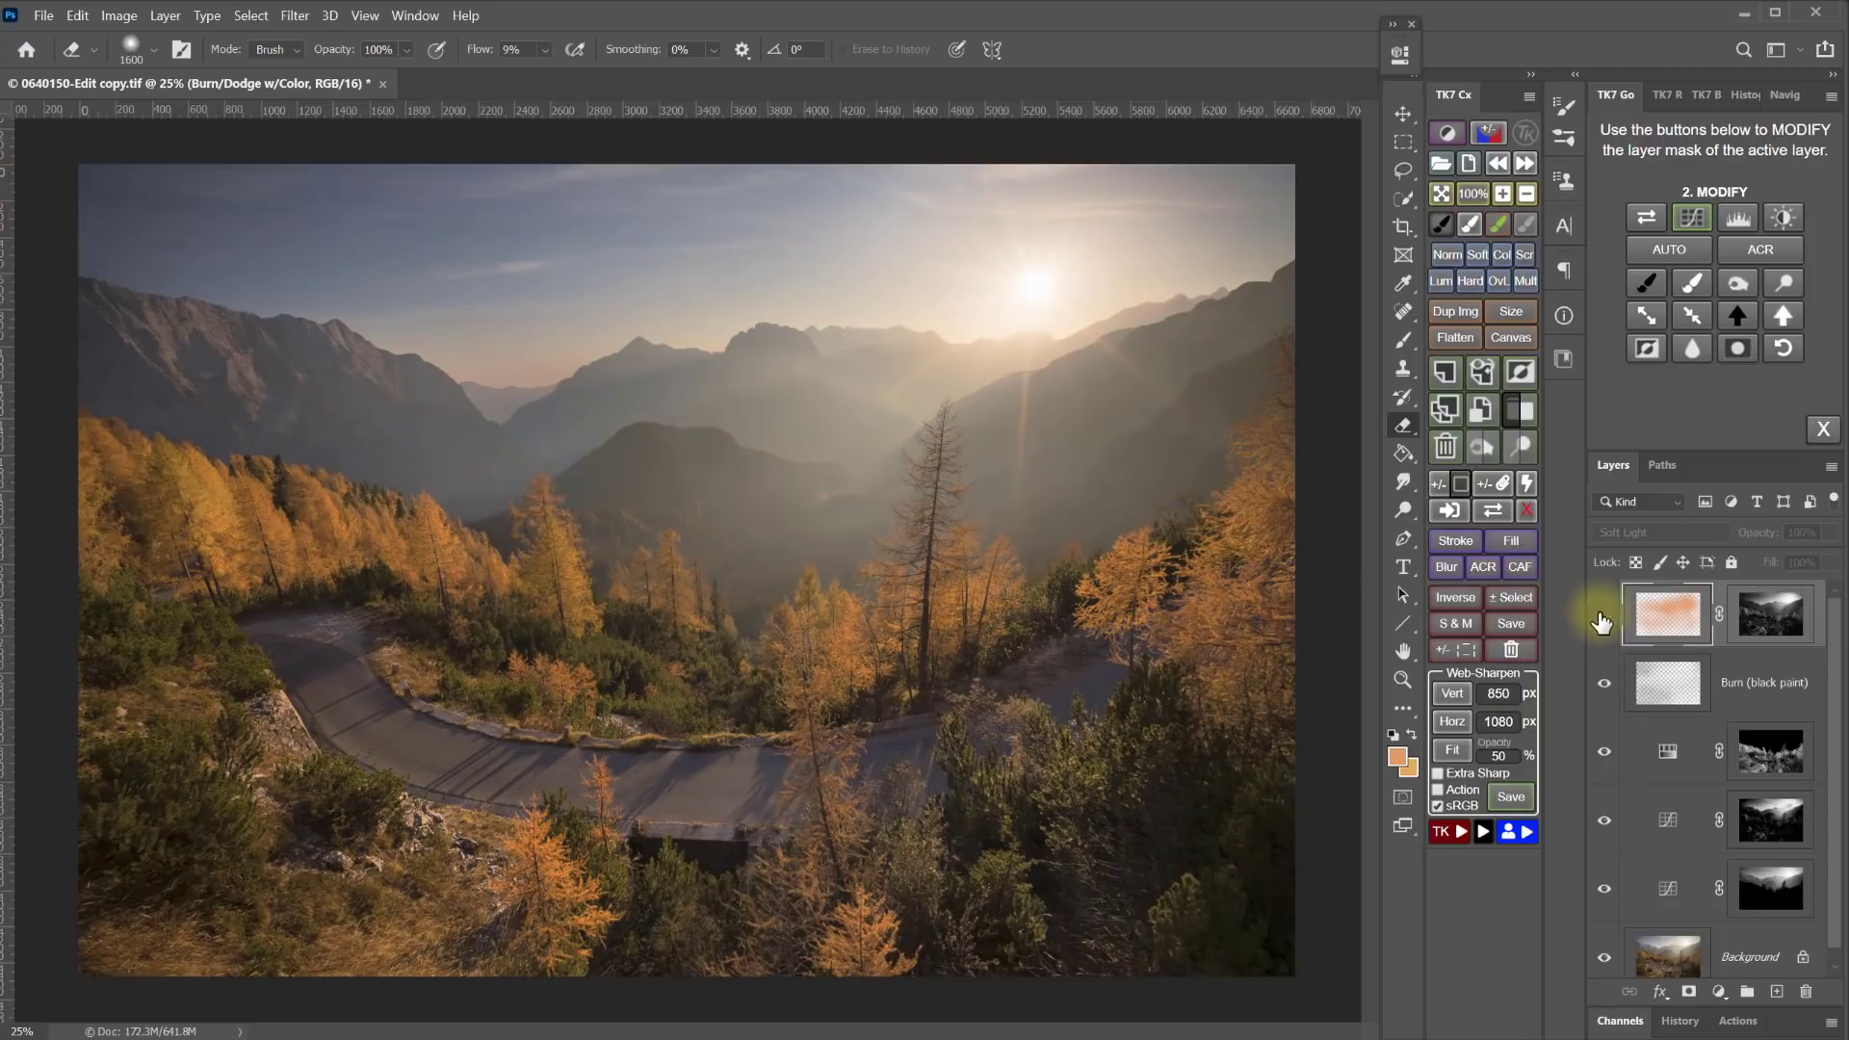
left_click(1603, 616)
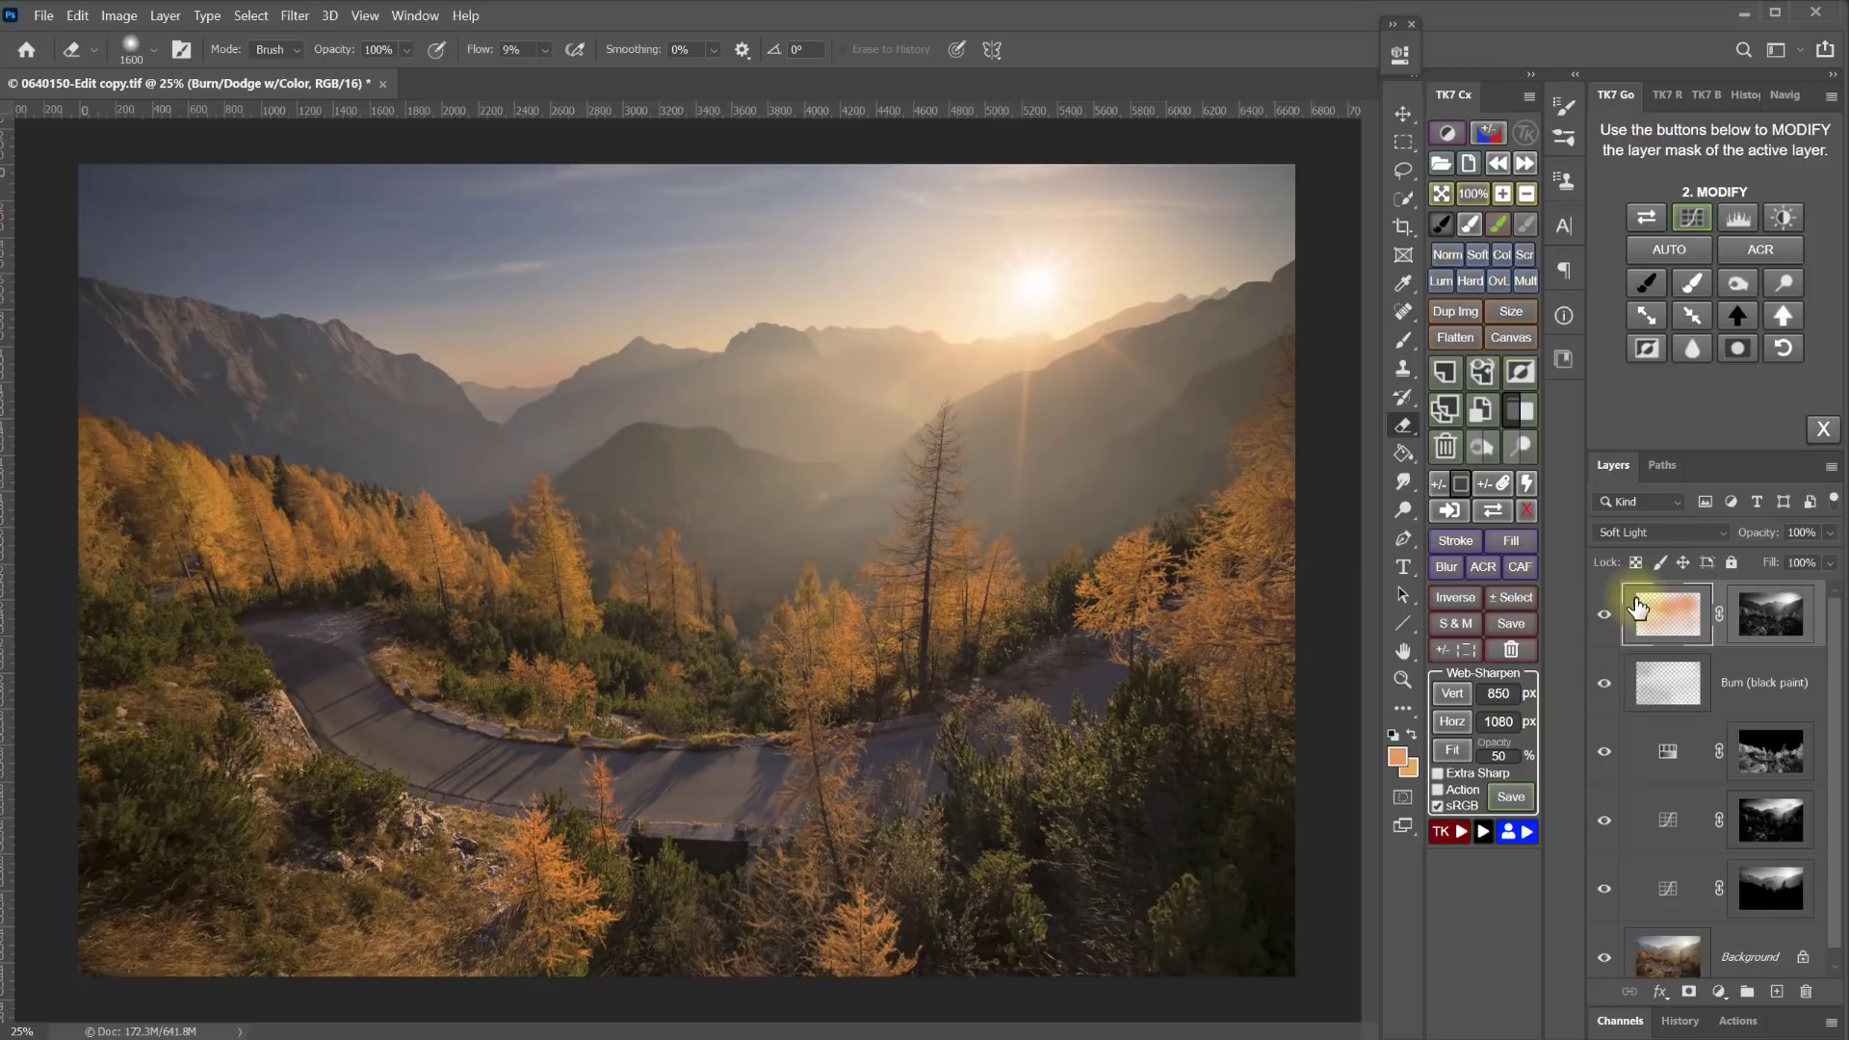
- Collapse the TK7 Go panel and view the original Background image alone
left_click(1822, 430)
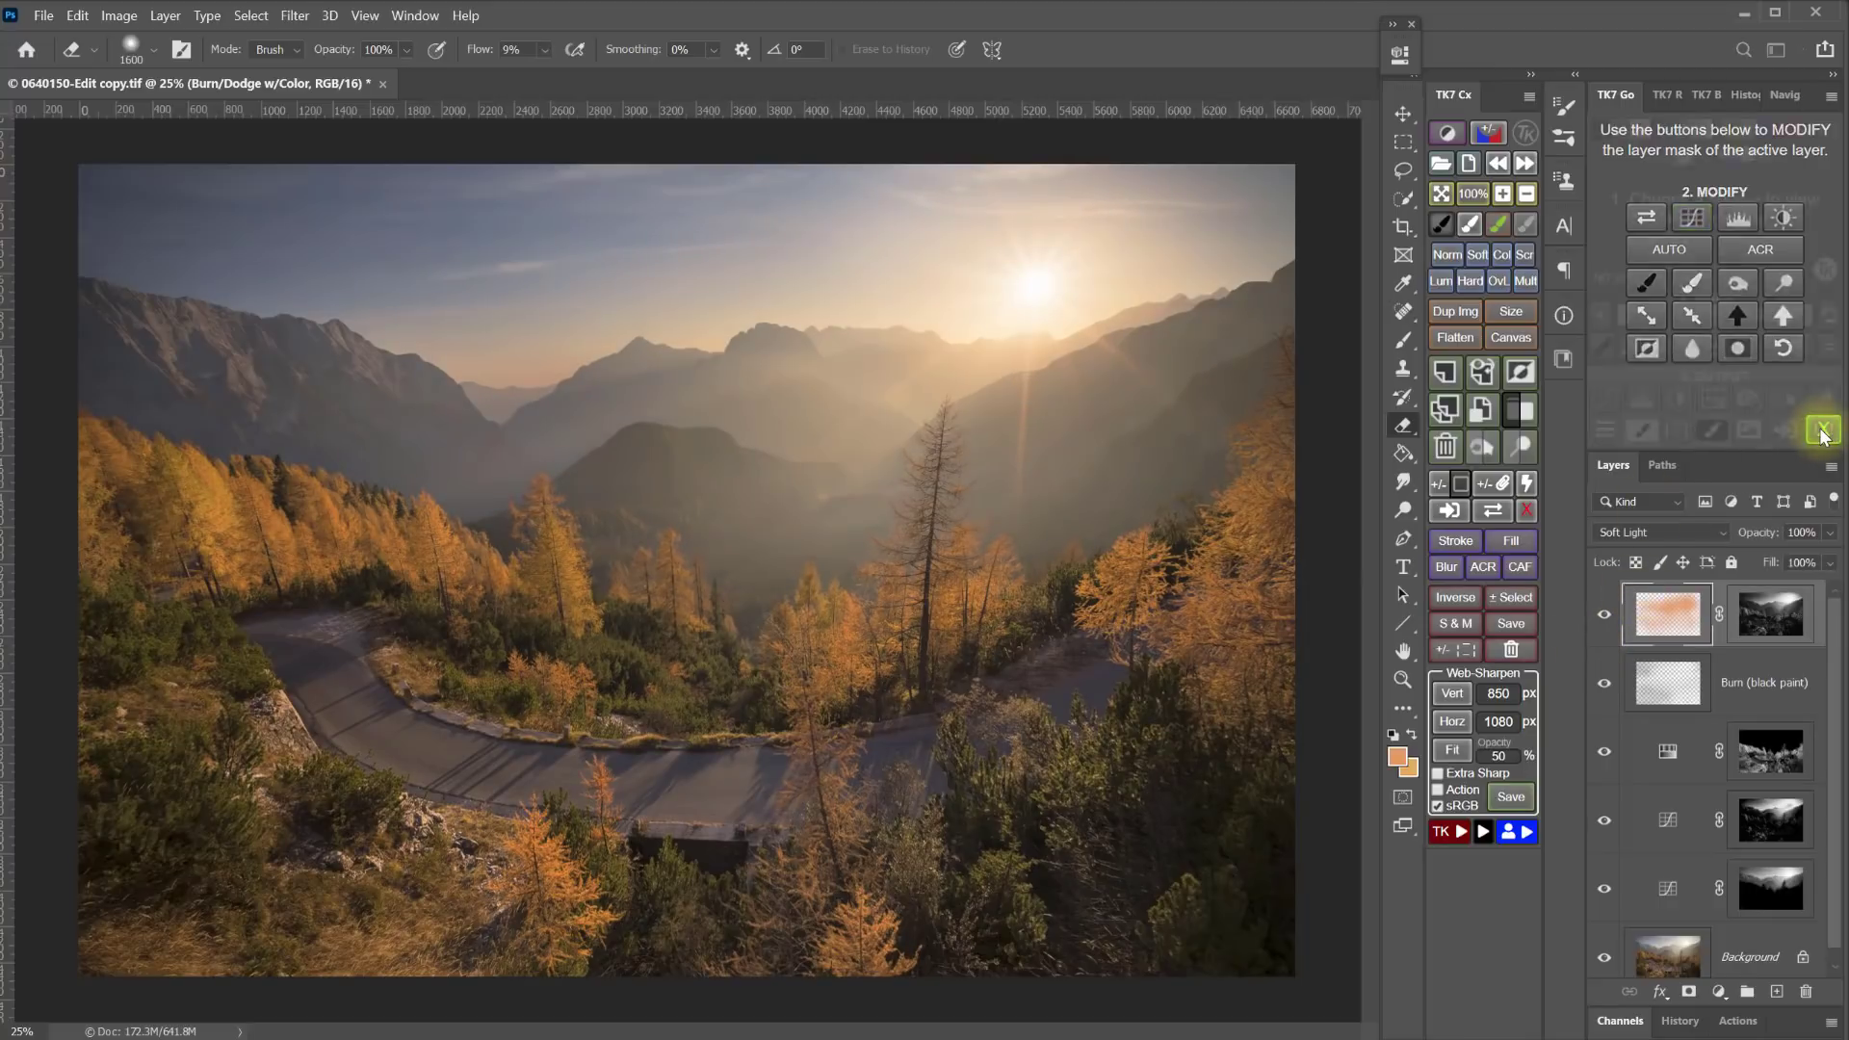
left_click(1616, 95)
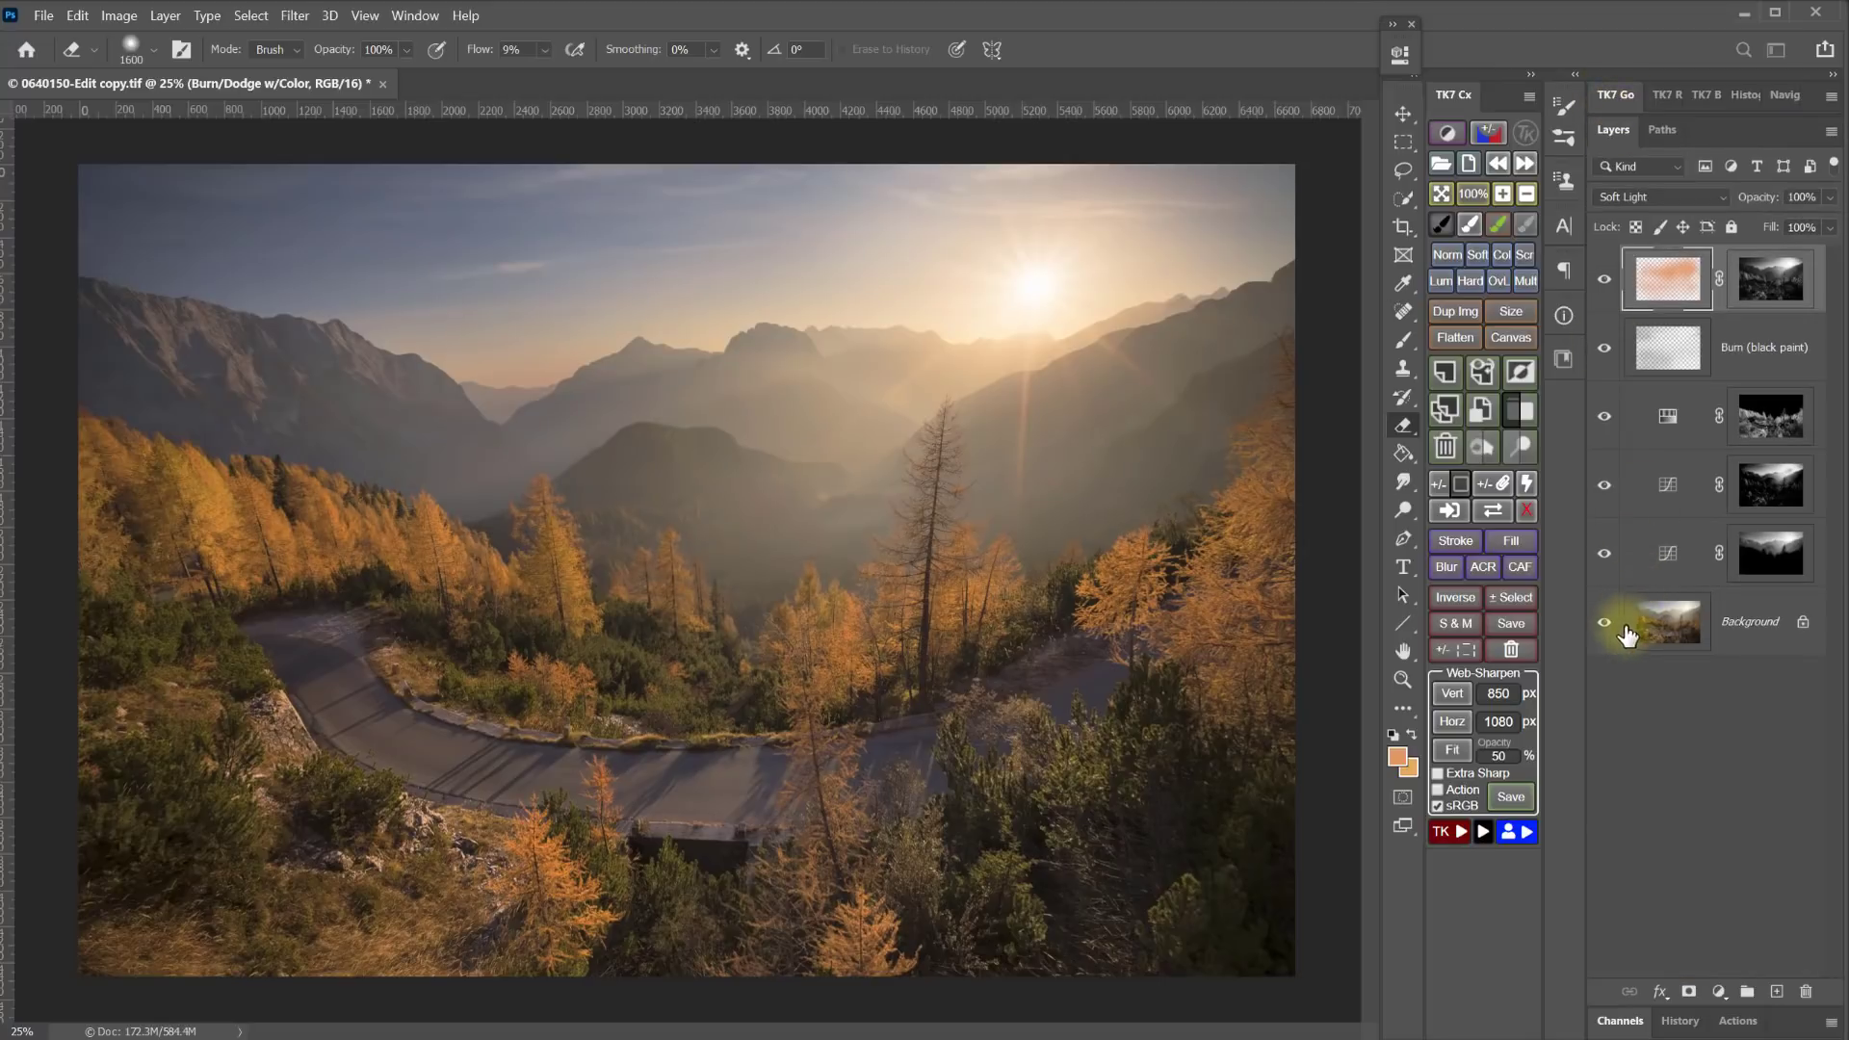
left_click(1603, 629, "alt")
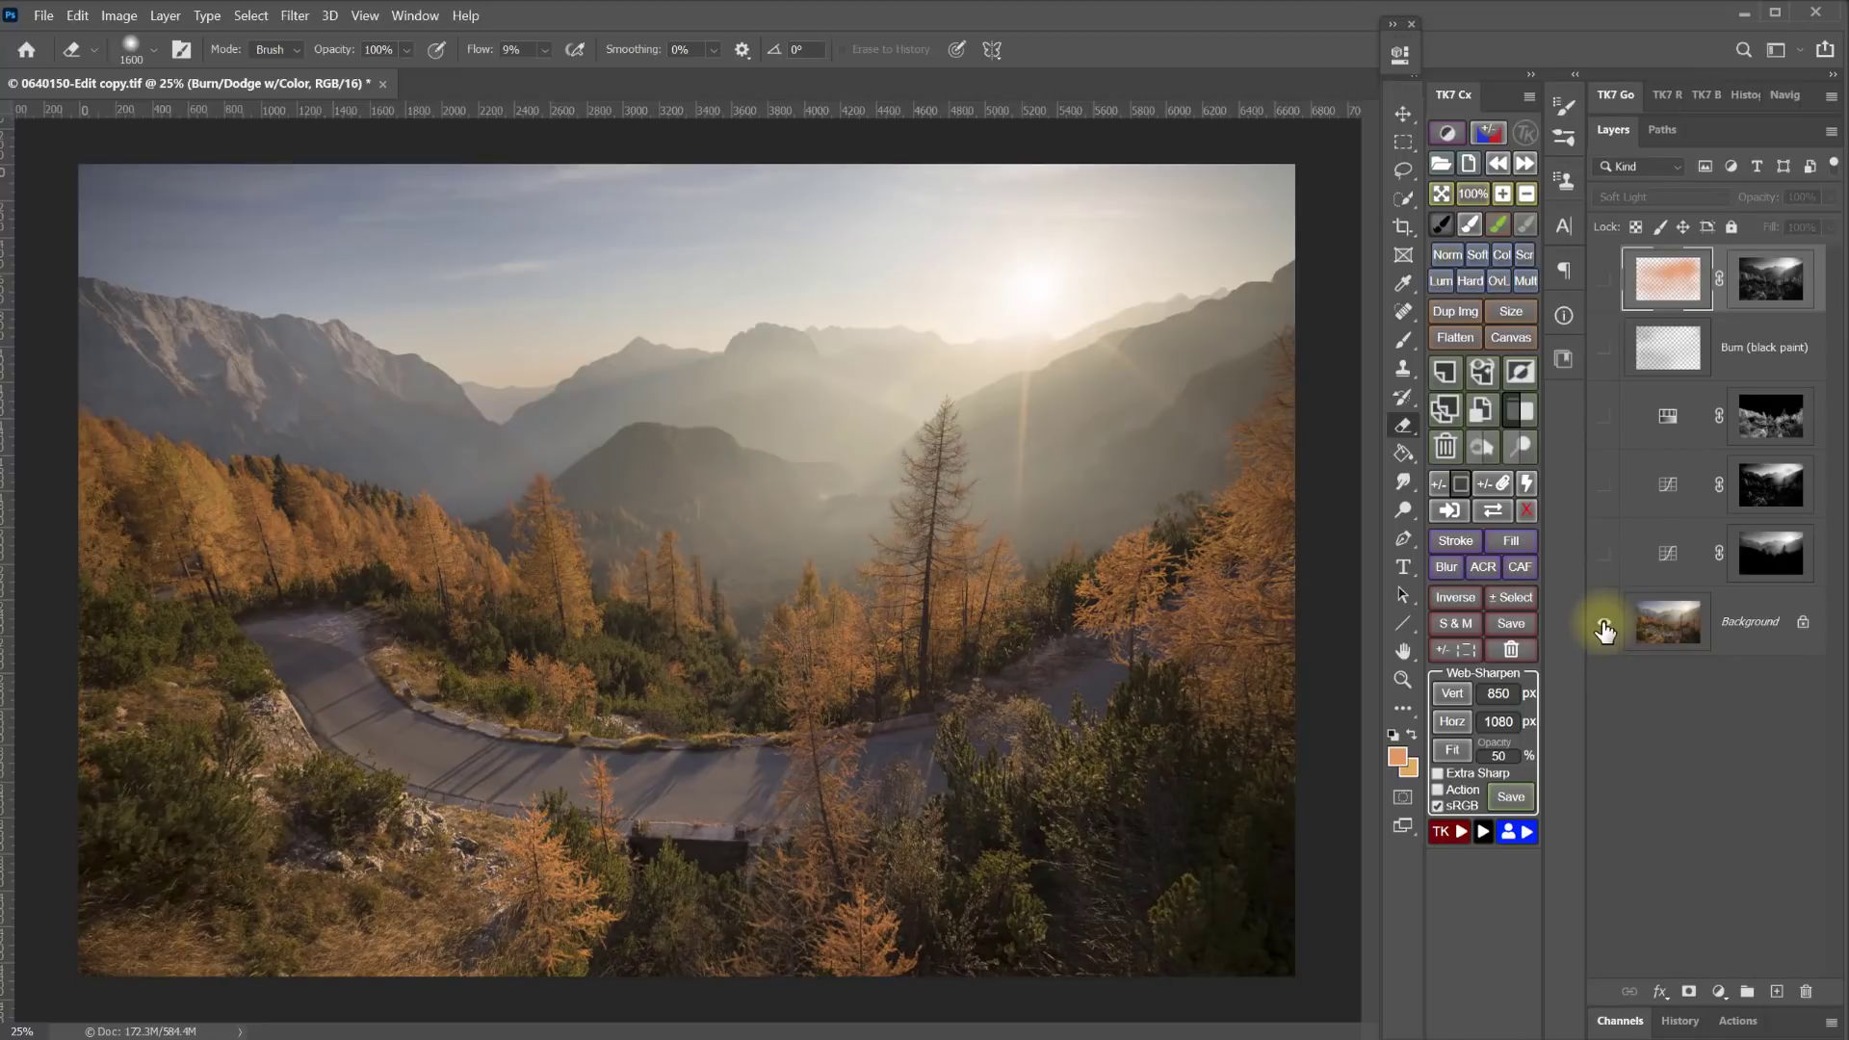
- Turn the curves, adjustment, Burn and orange glow layers back on, then compare against the original
left_click(1605, 553)
left_click(1604, 418)
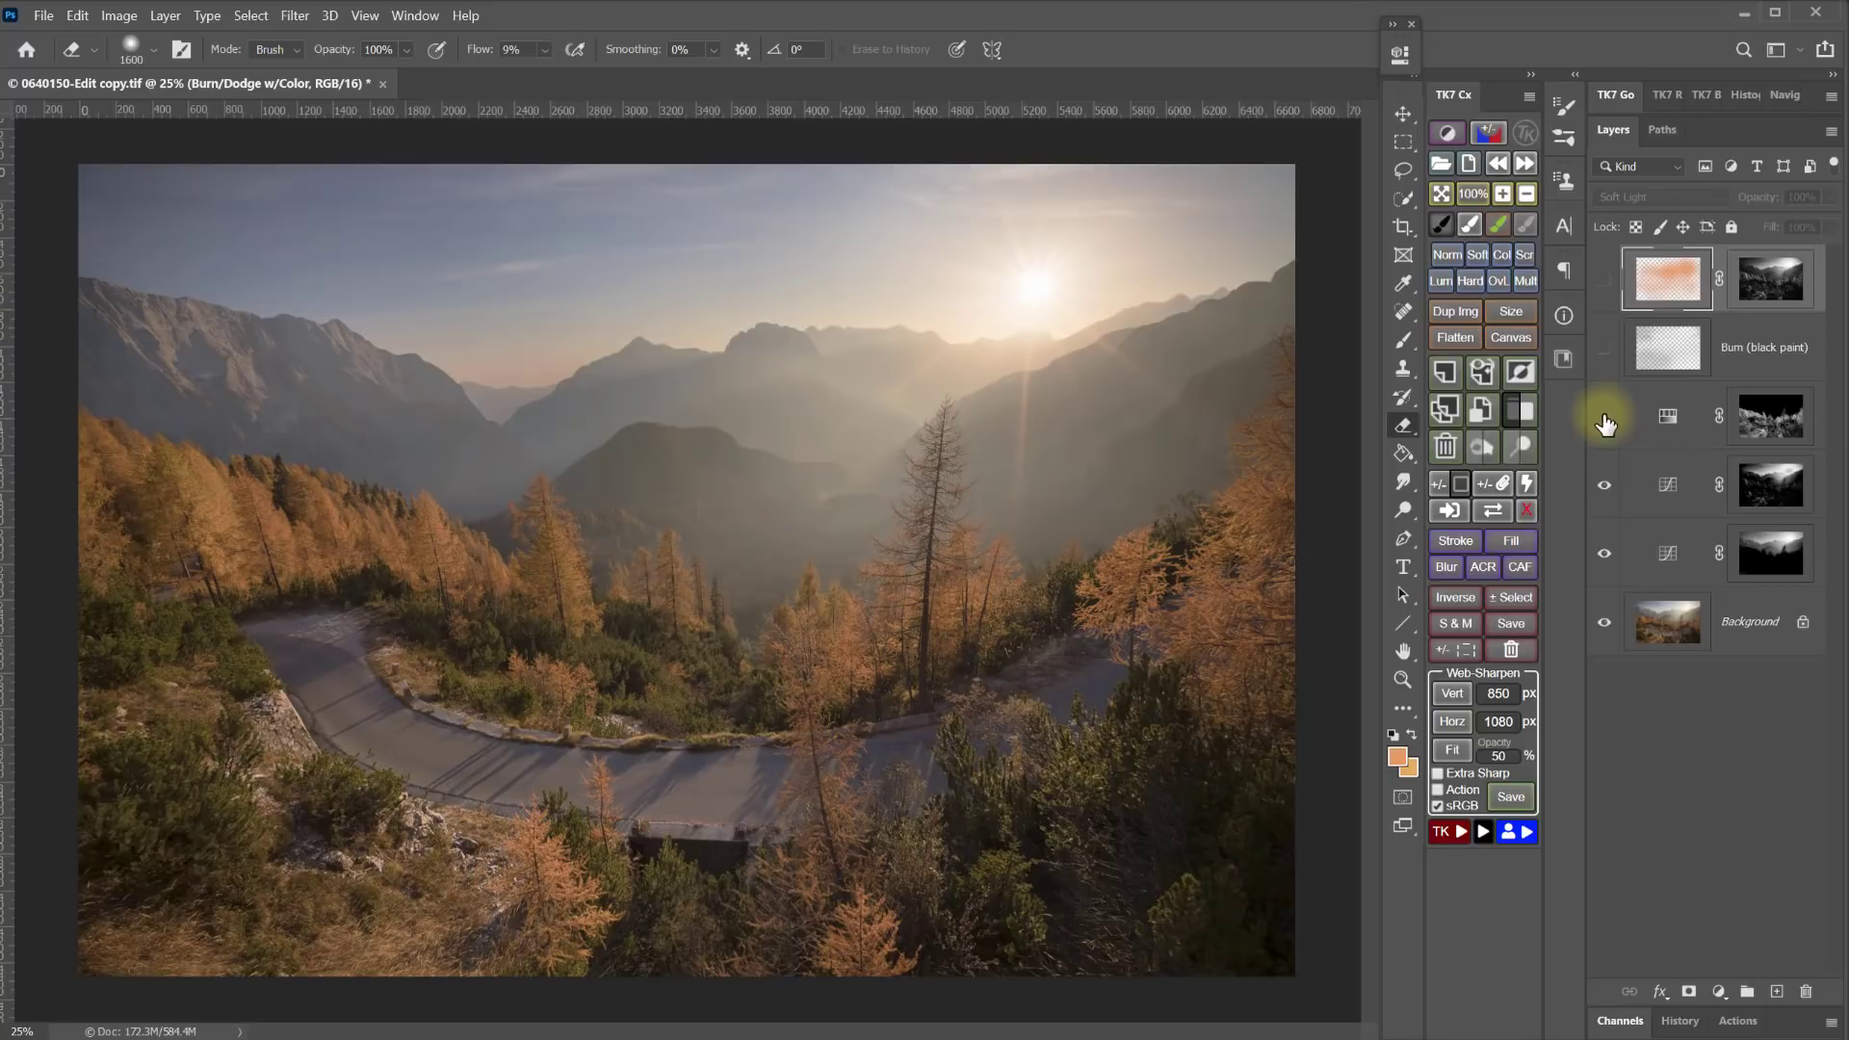
left_click(1604, 349)
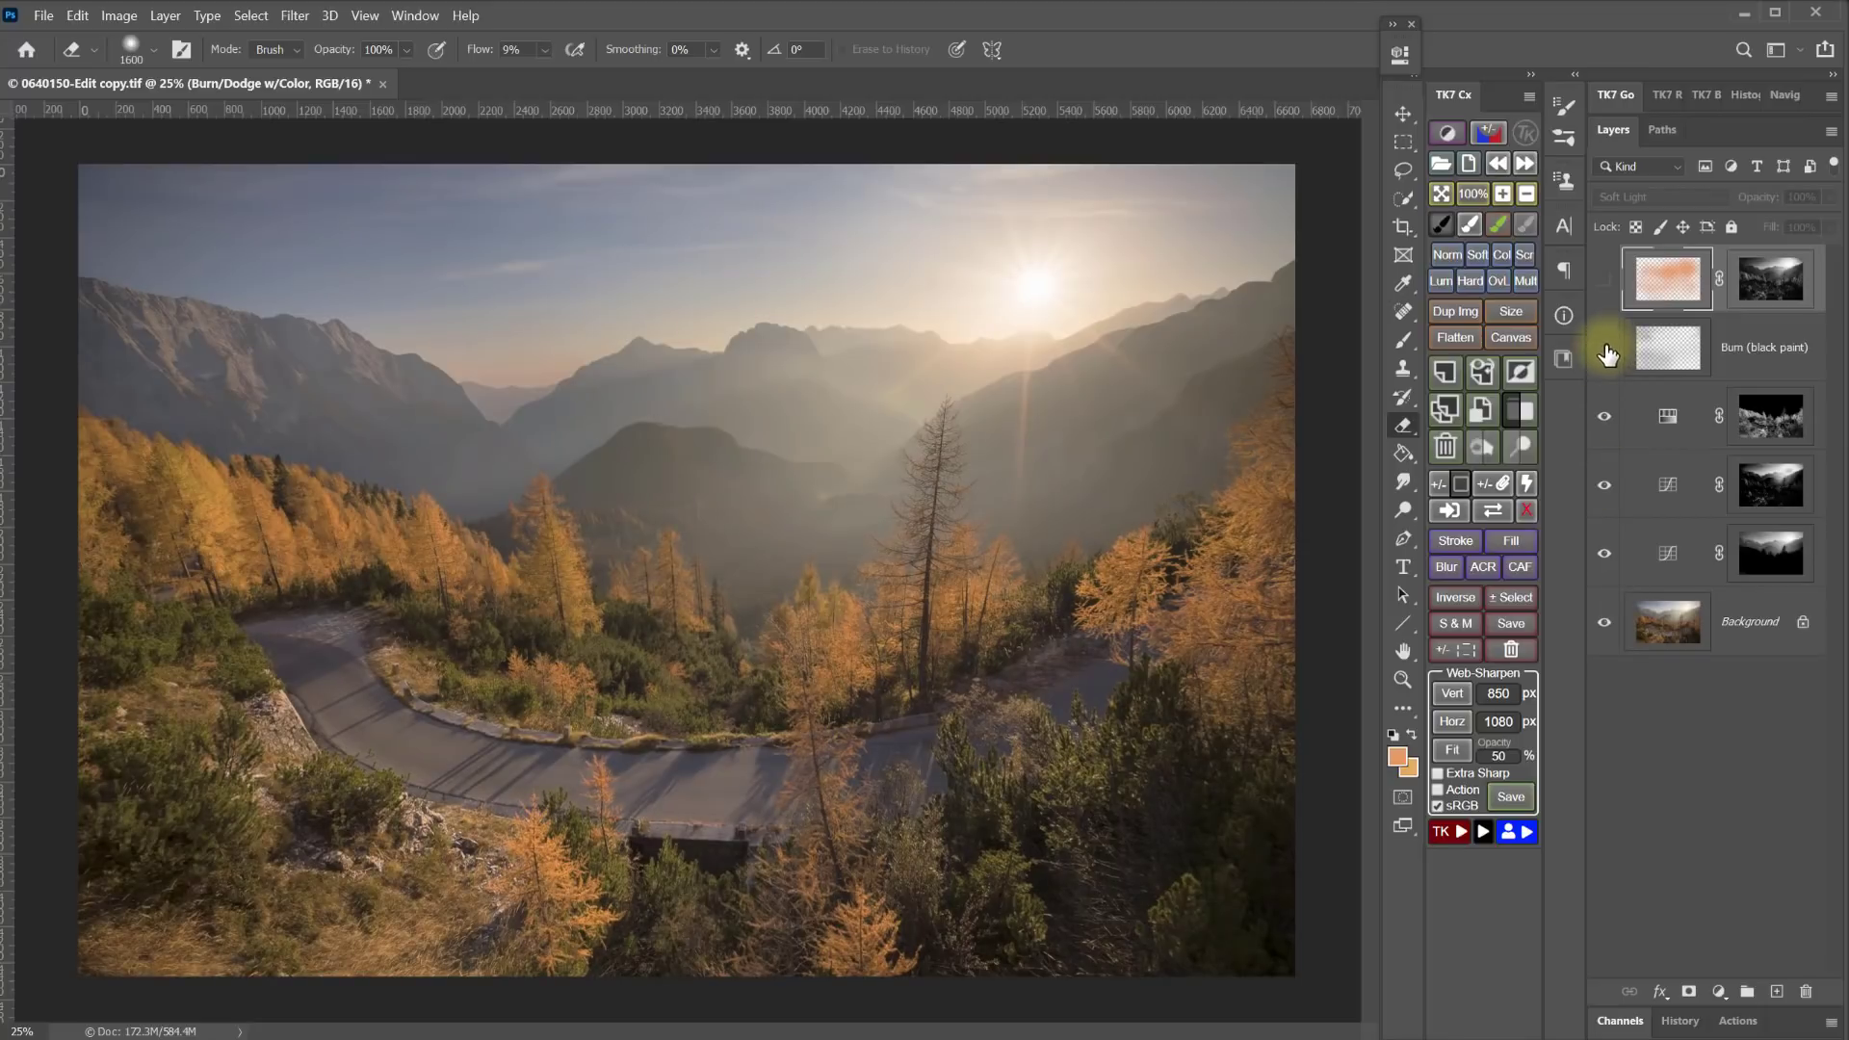
left_click(1602, 283)
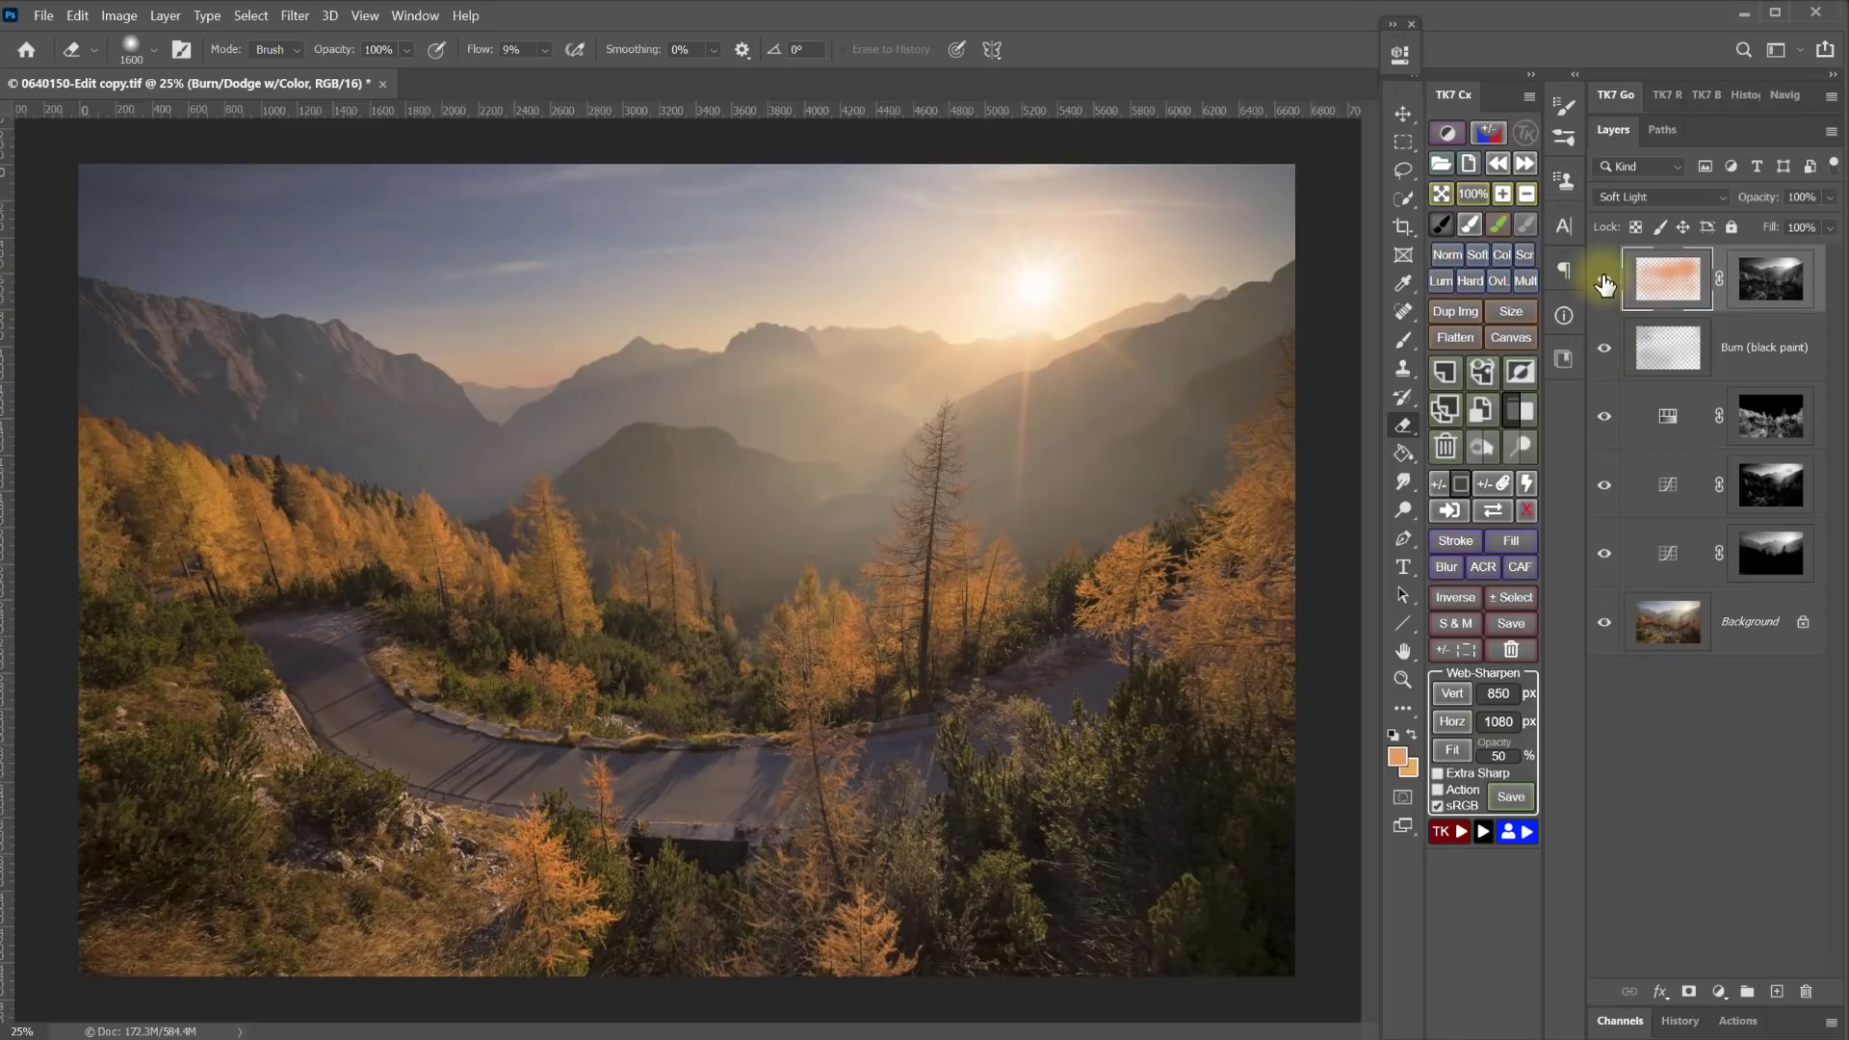
left_click(1604, 626)
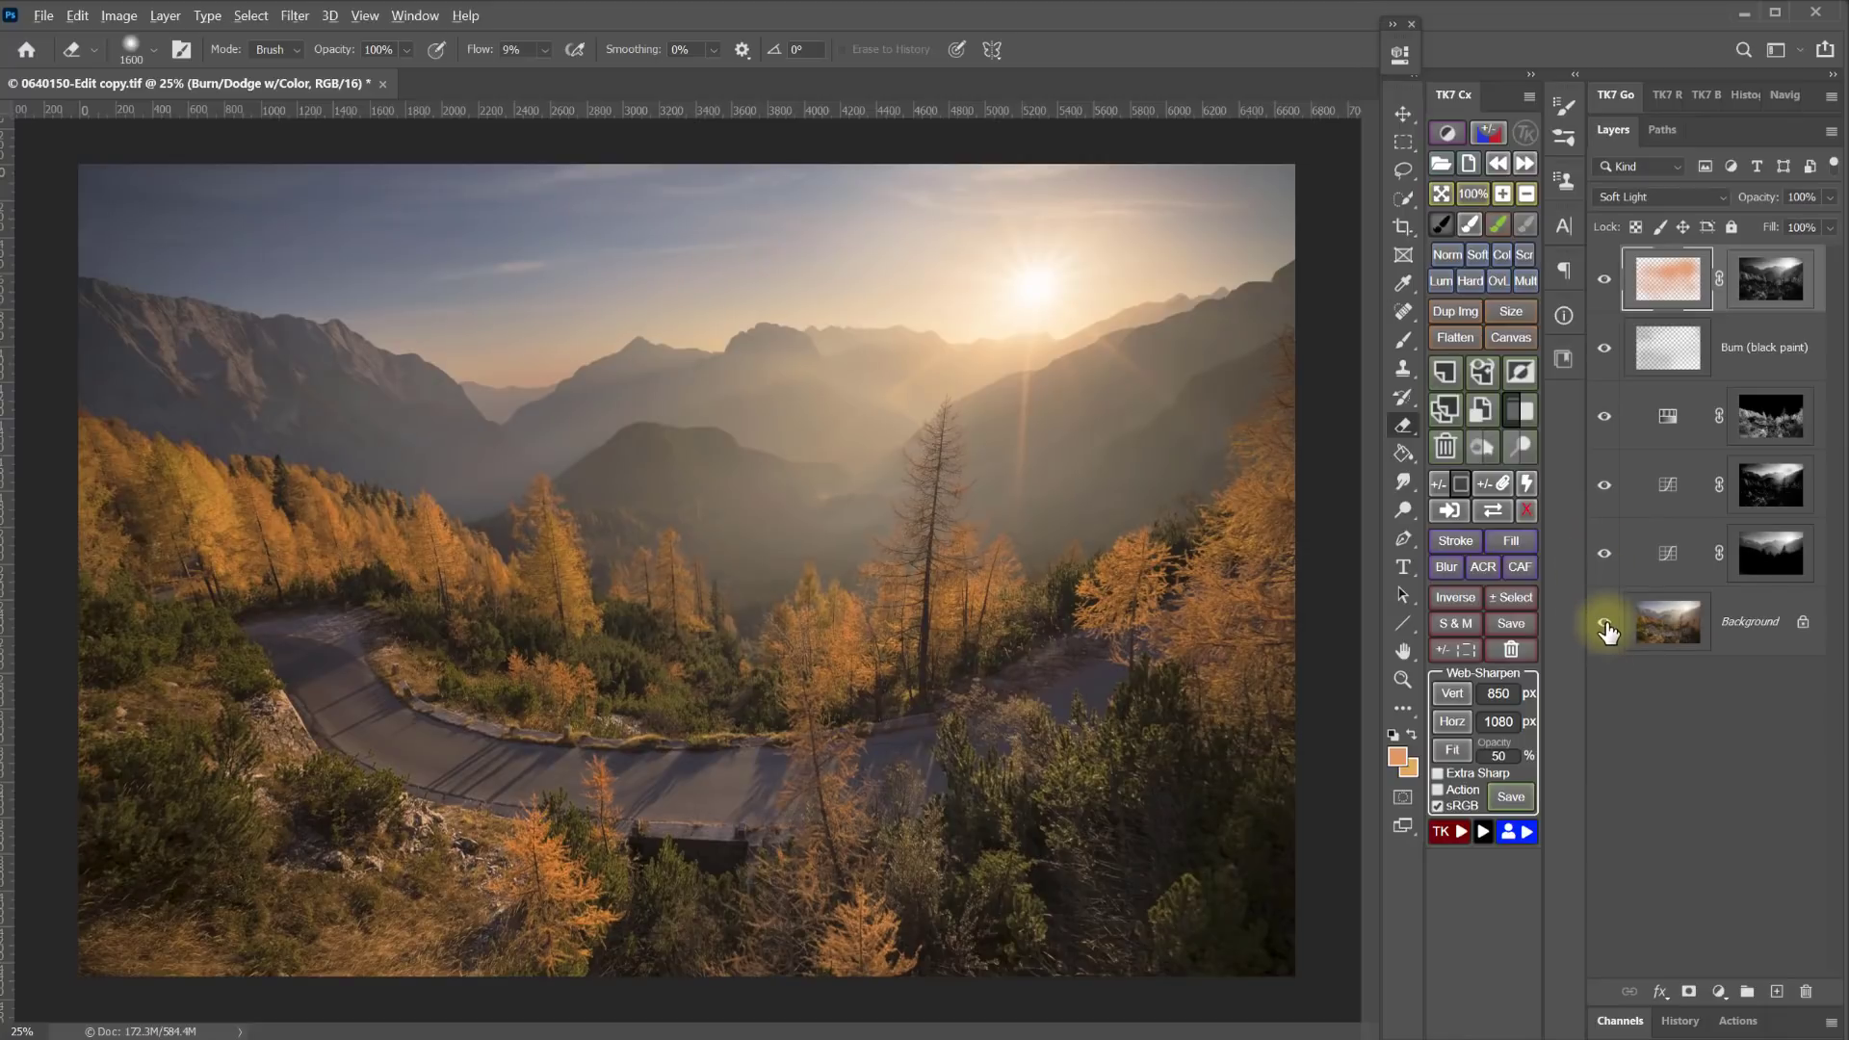
left_click(1604, 626, "alt")
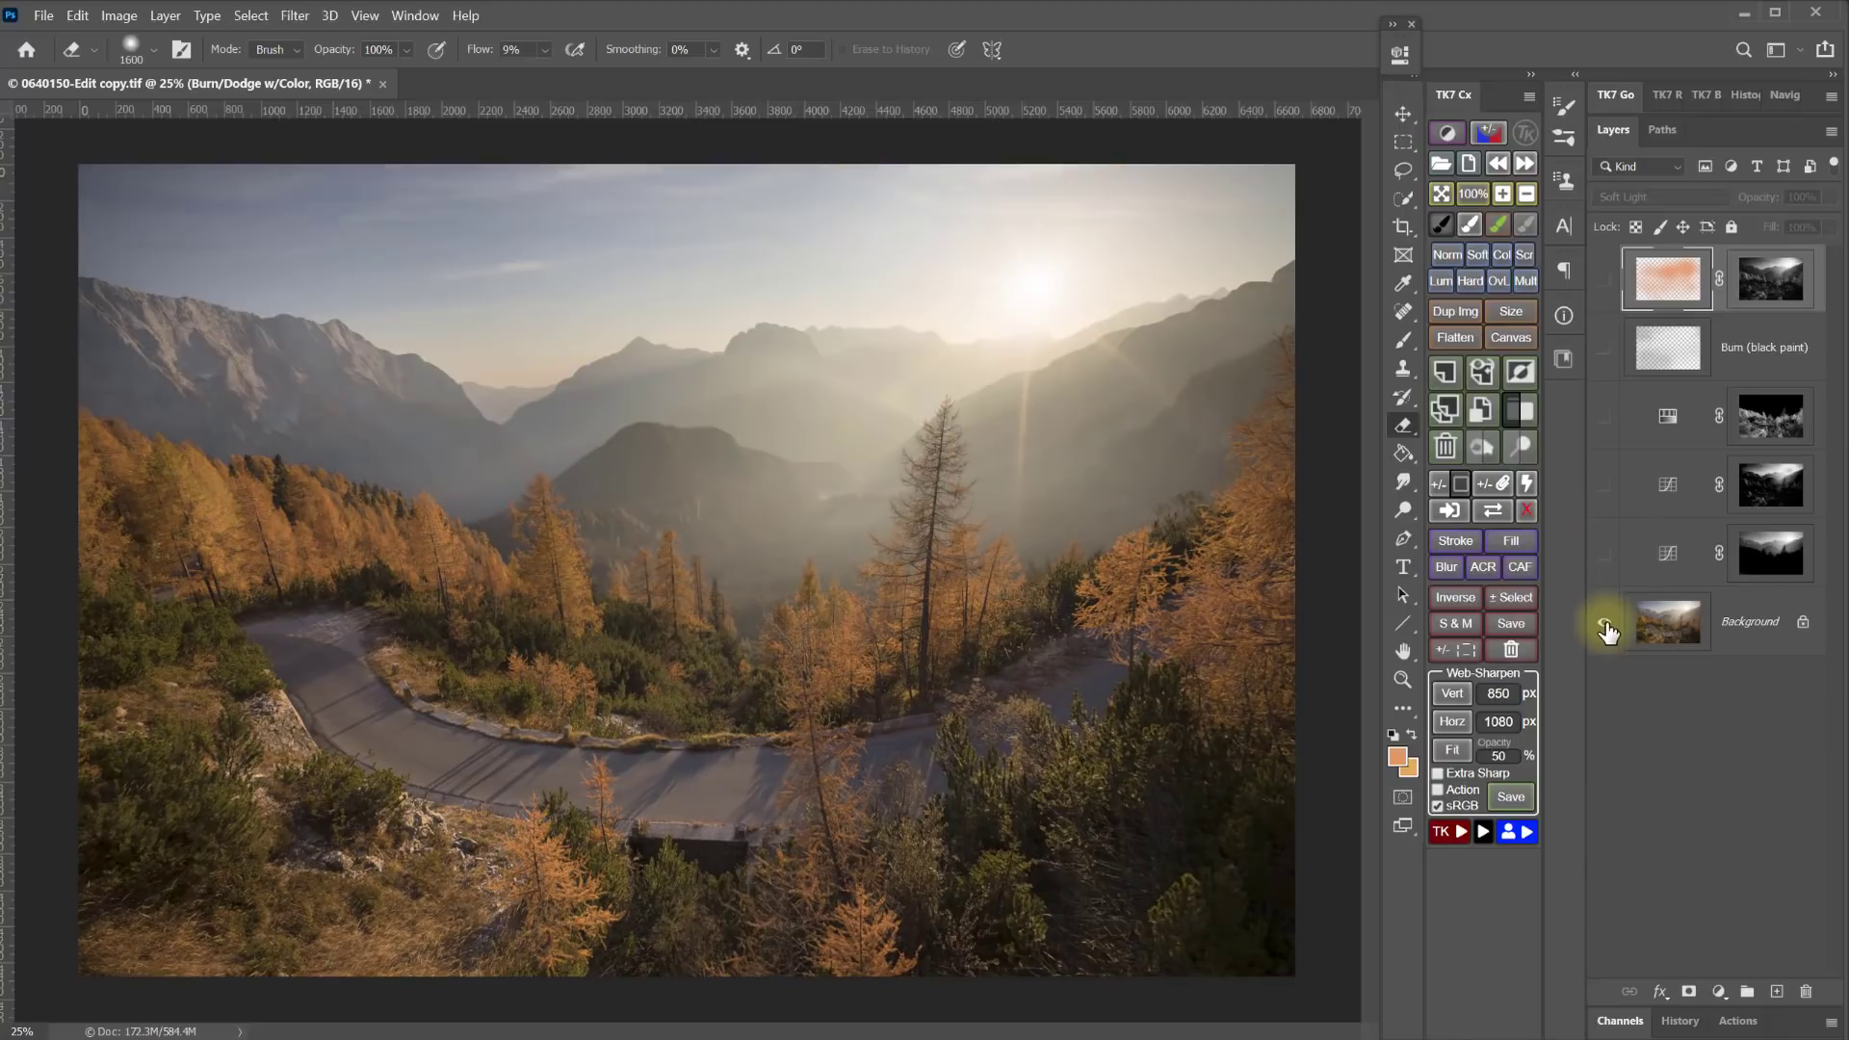
left_click(1604, 626, "alt")
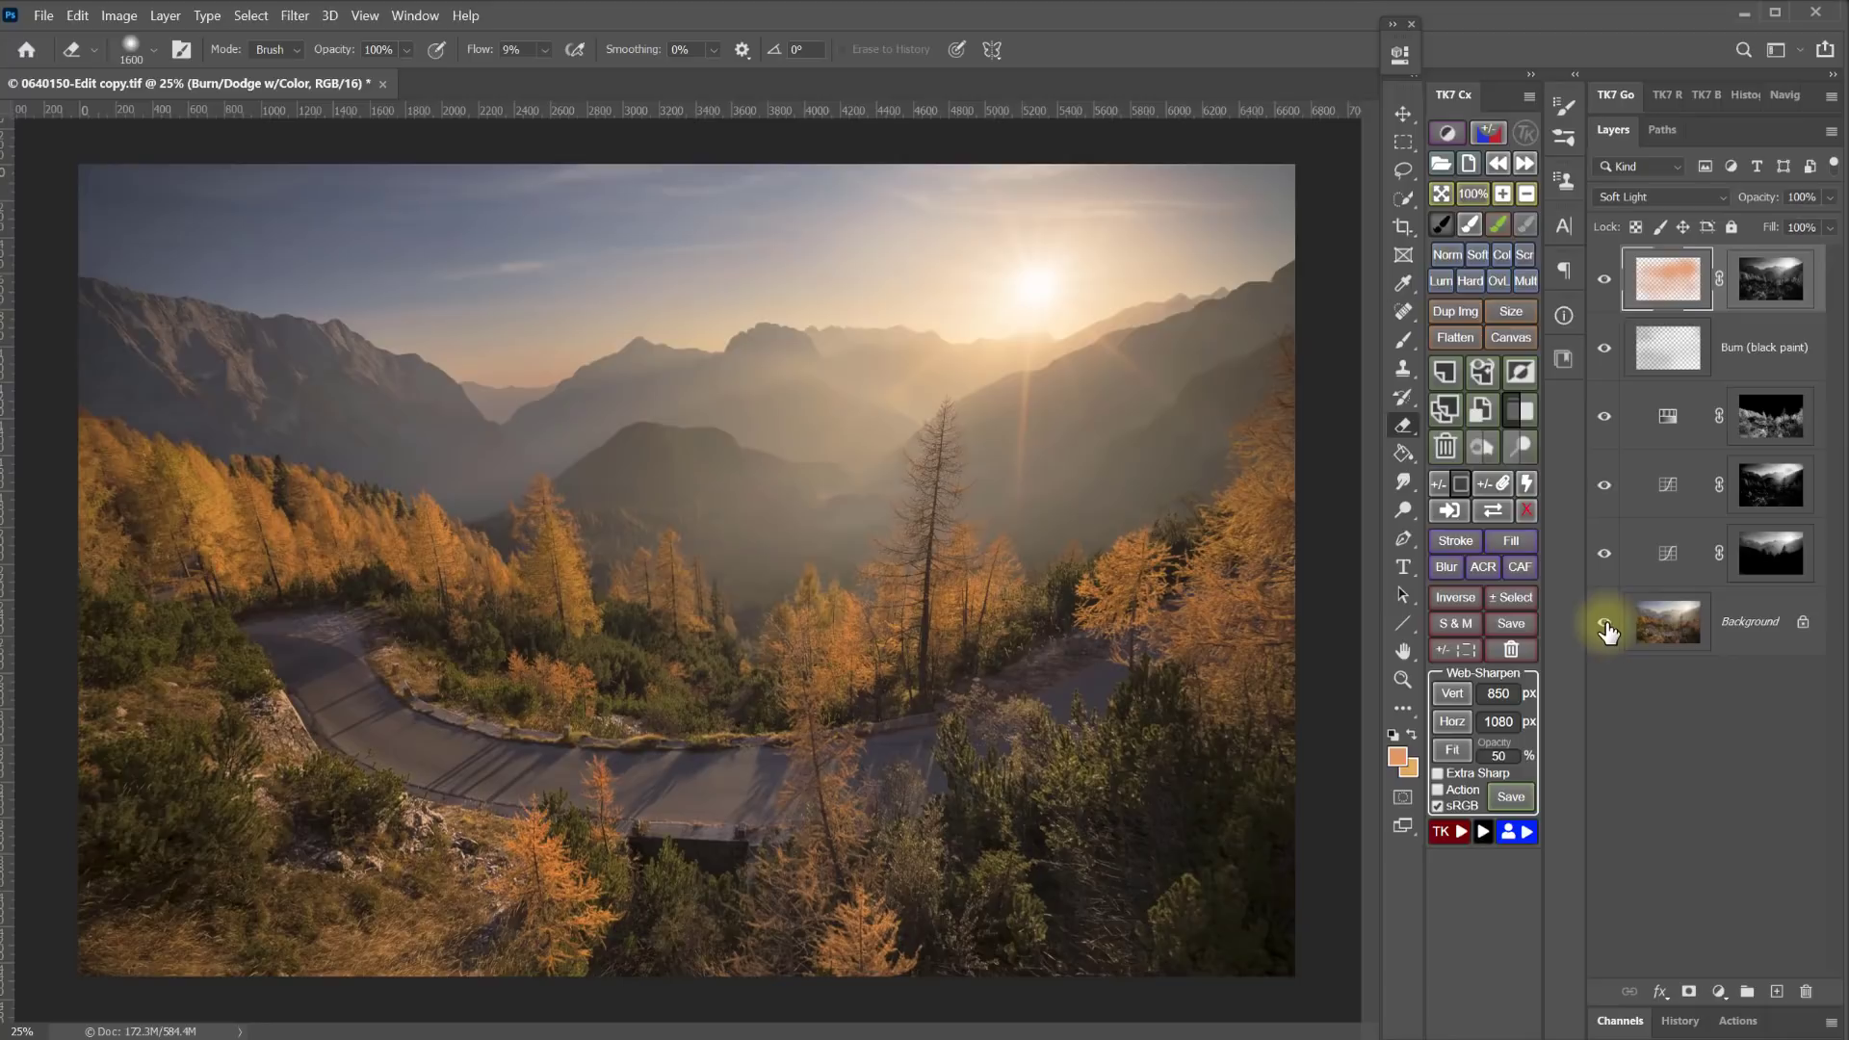